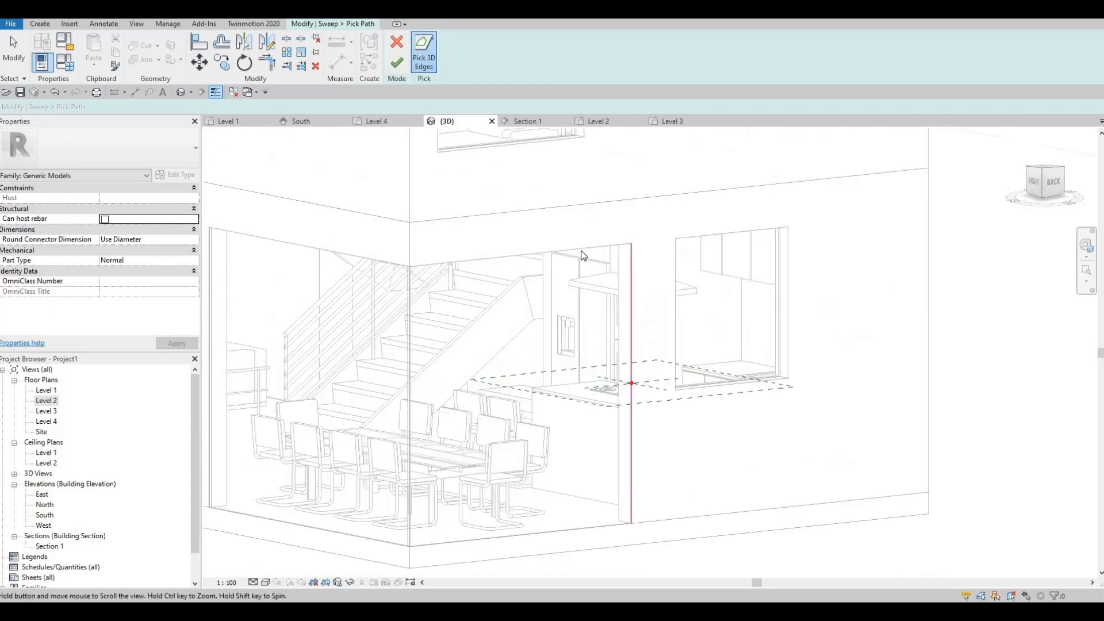
Step: Add the two top edges and the remaining vertical edge of the ground-floor corner opening to the sweep path
scroll(632, 262, up, 4)
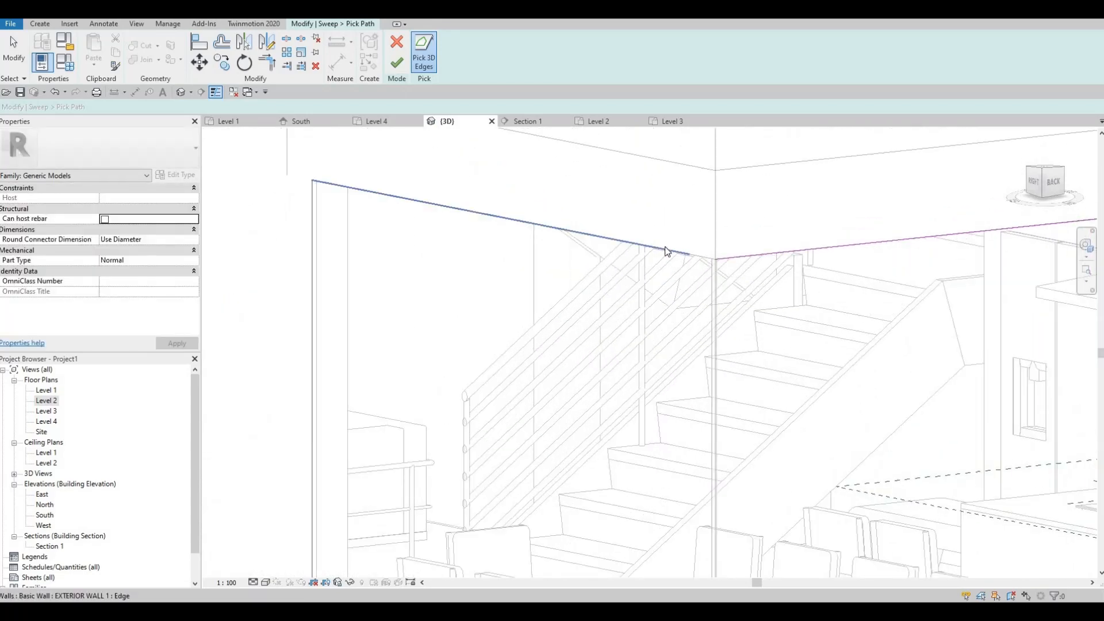
click(310, 228)
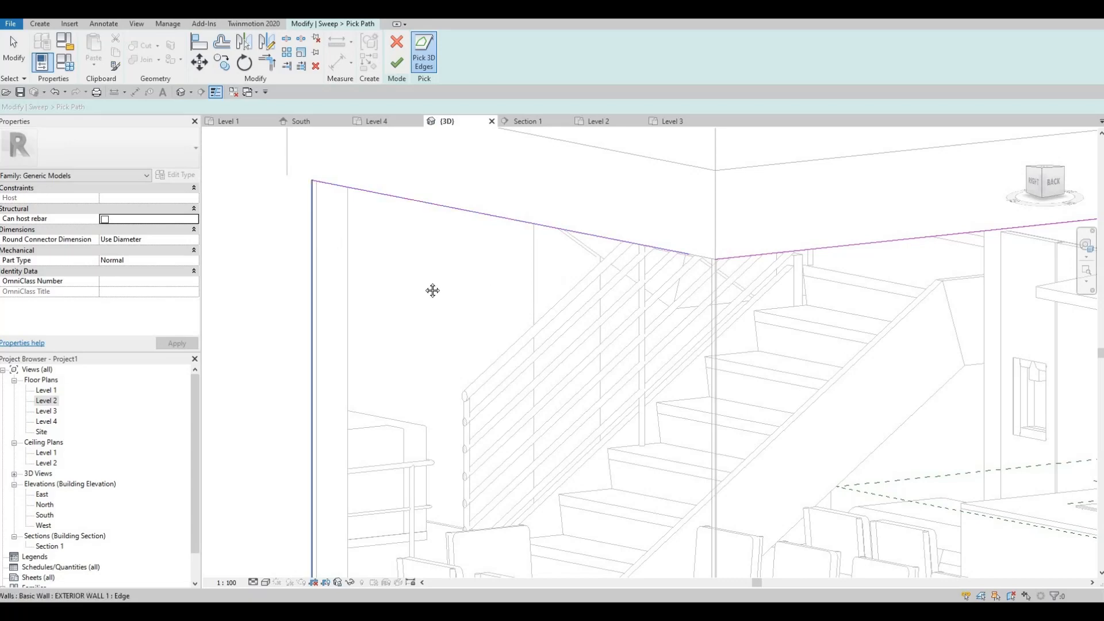
scroll(712, 262, down, 1)
middle_drag(711, 262, 581, 267)
key(Escape)
key(Escape)
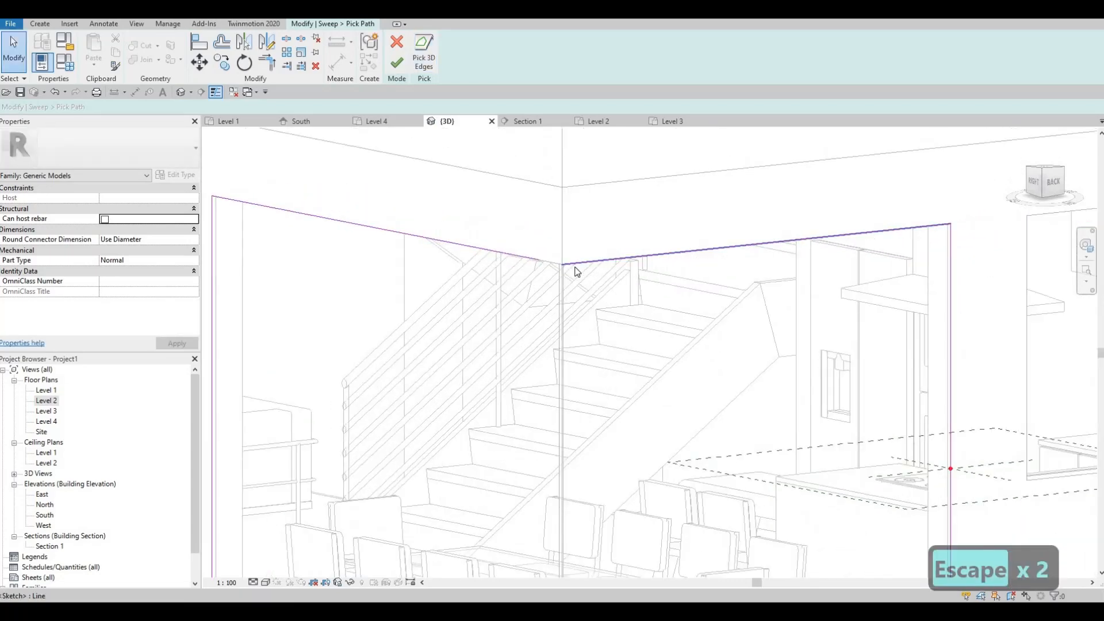
Step: Trim the two top path lines to meet at the building corner and finish the sweep path
key(t)
key(r)
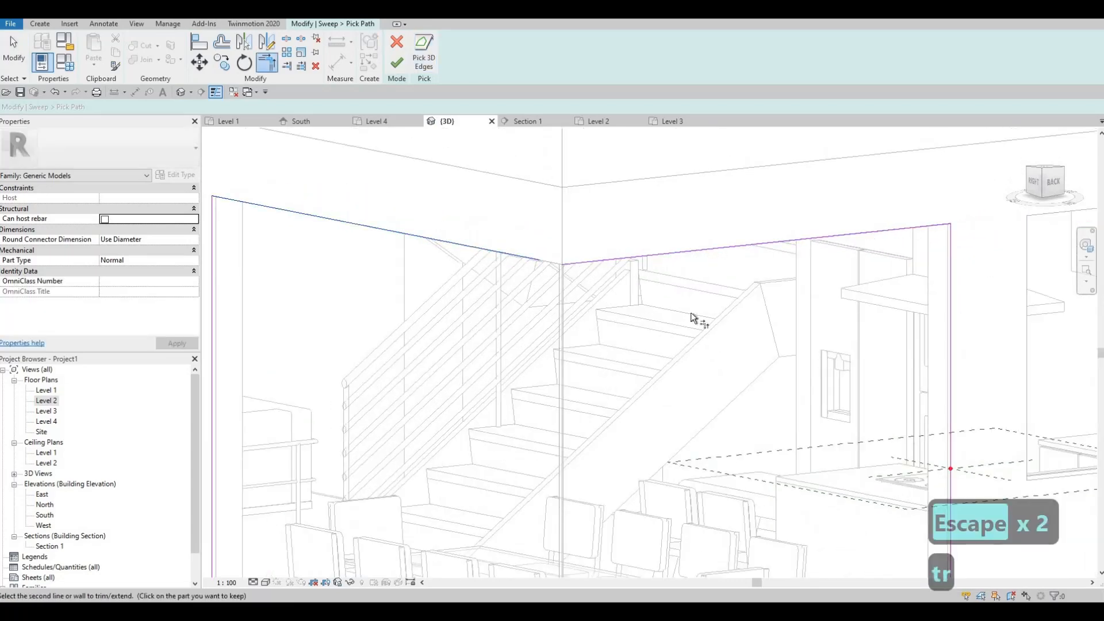
scroll(646, 371, down, 4)
scroll(661, 300, up, 6)
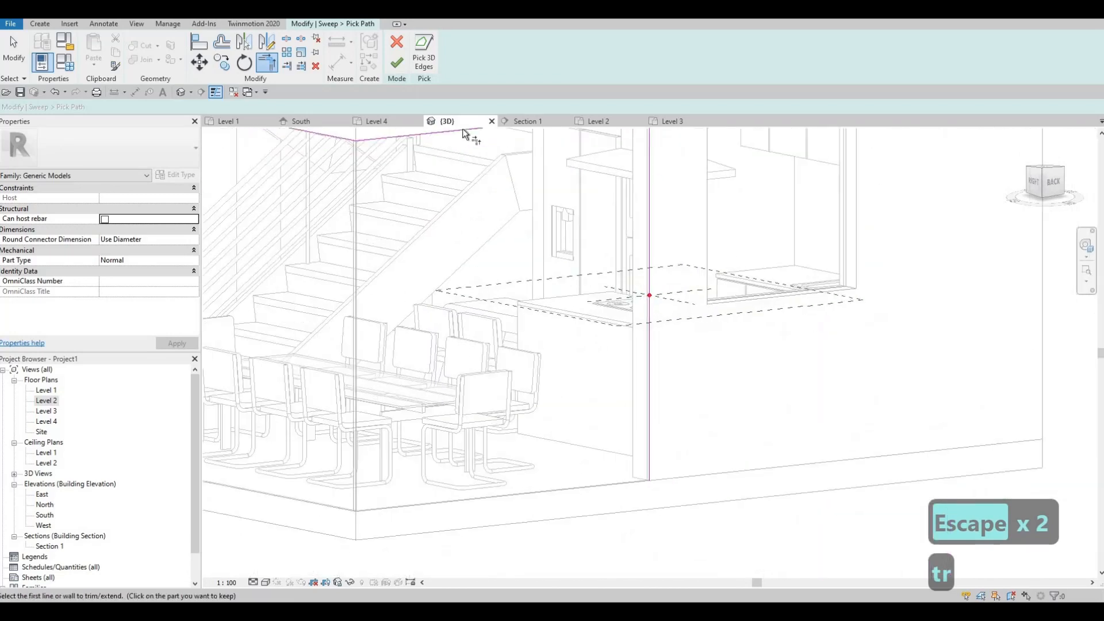
click(398, 63)
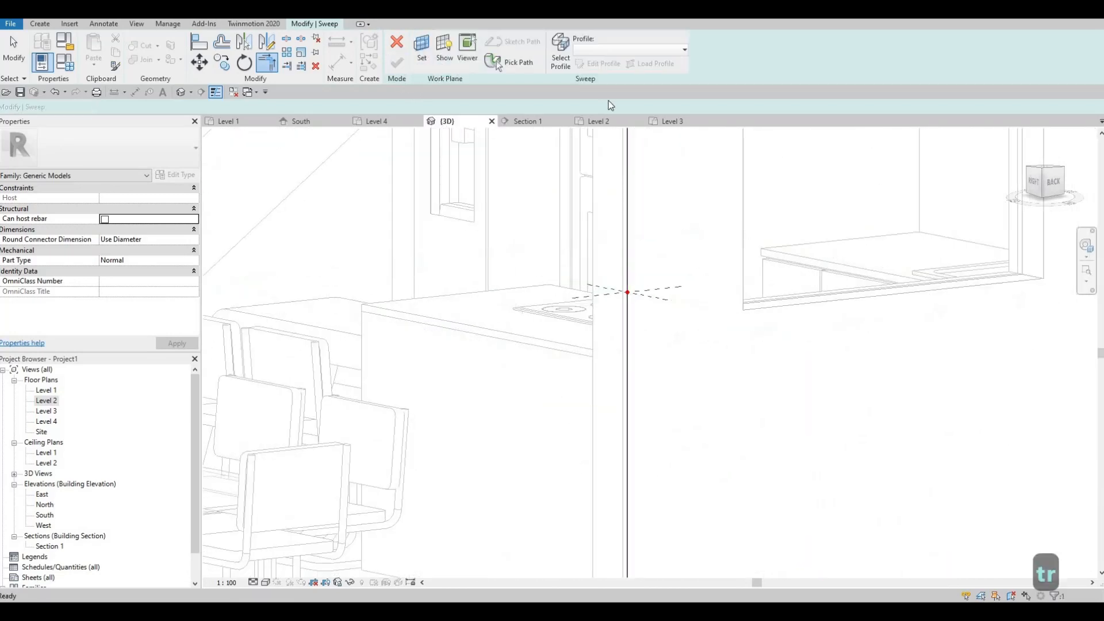
Step: Sketch a rectangular sweep profile of about 95 by 40 mm starting at the path's reference point
click(596, 64)
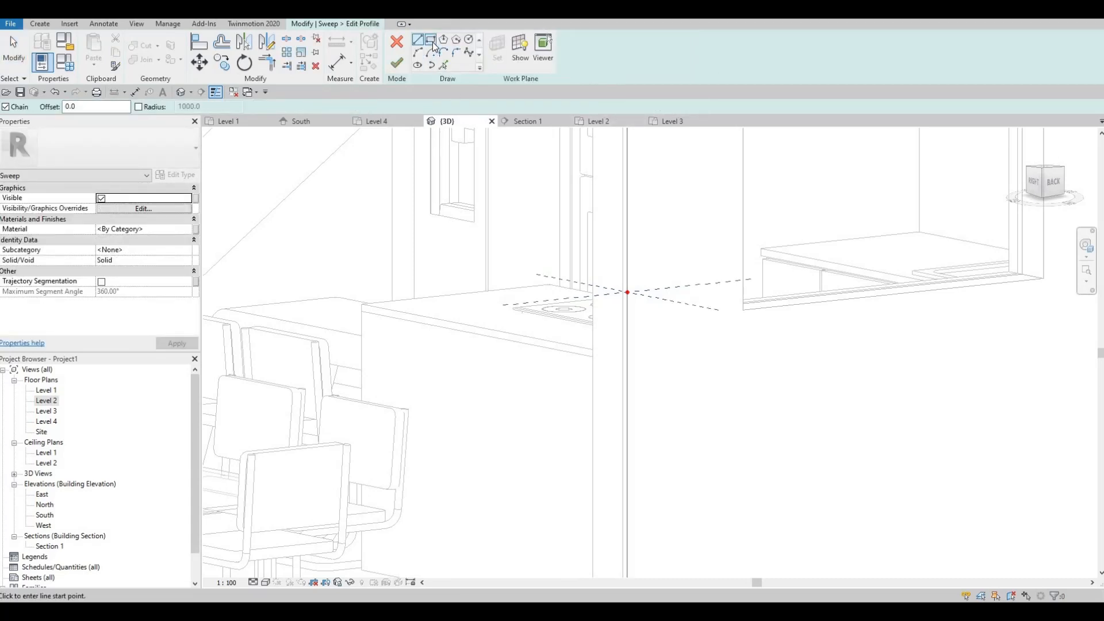
click(431, 41)
scroll(558, 297, up, 3)
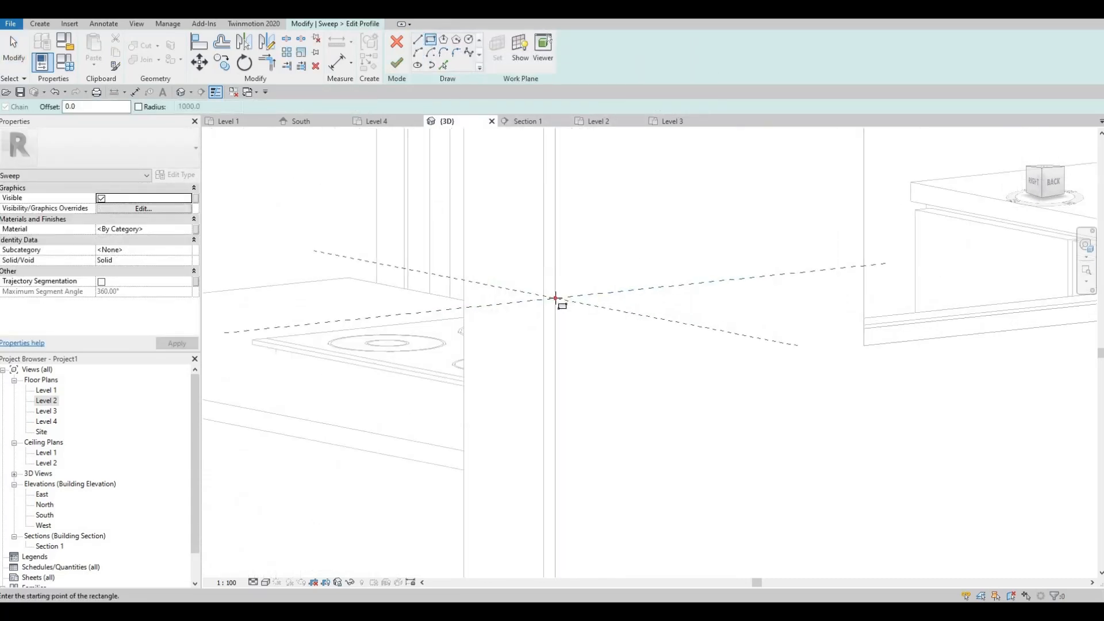
click(555, 298)
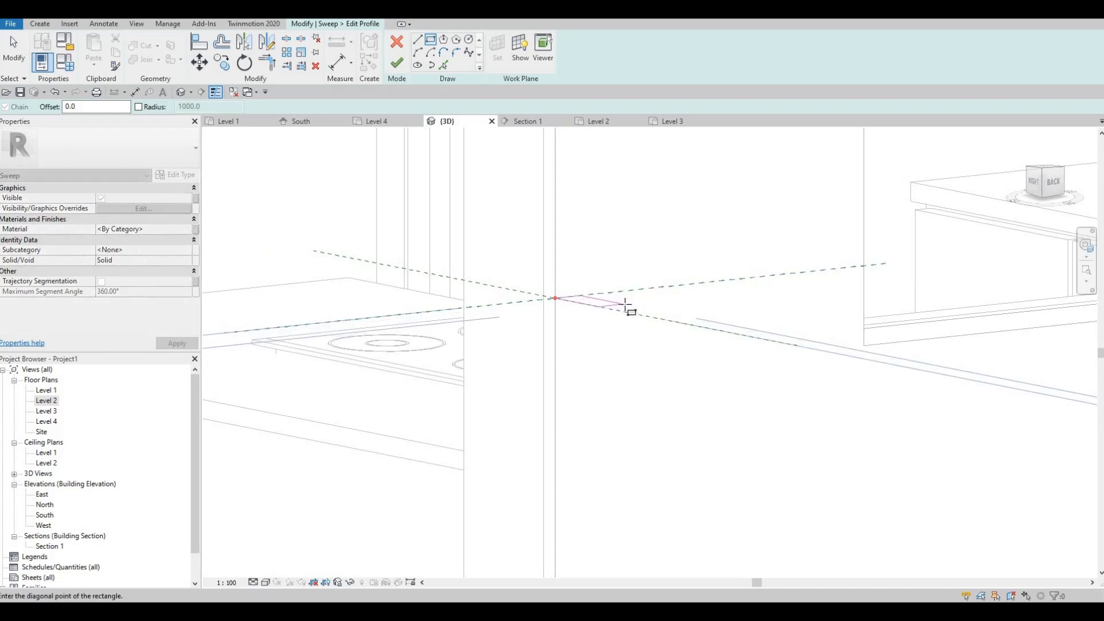
click(628, 342)
scroll(569, 299, up, 4)
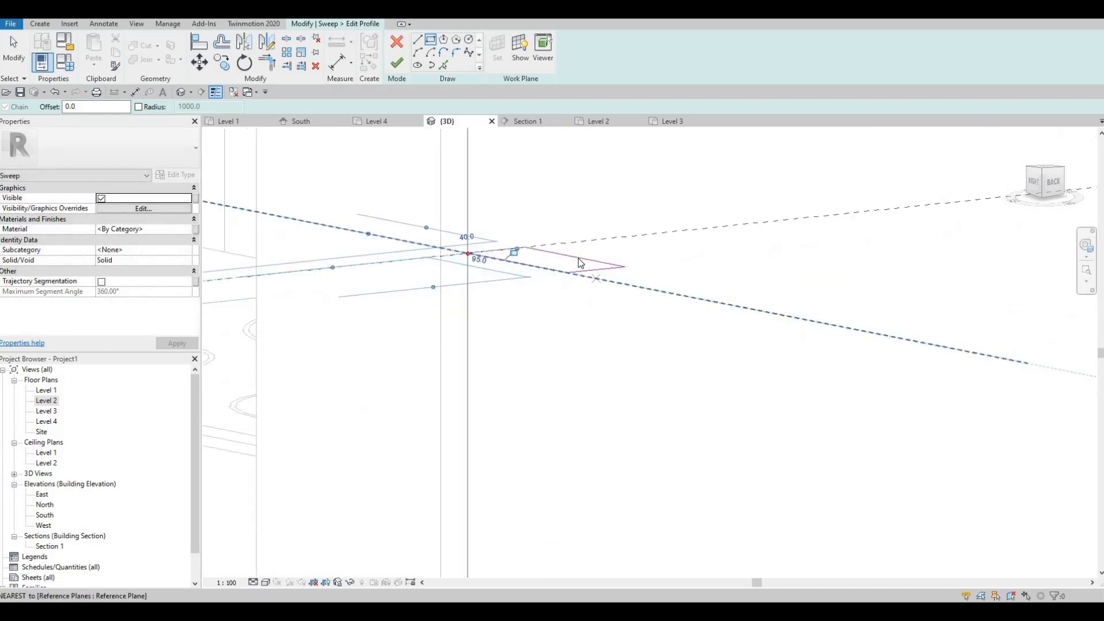
key(Escape)
key(Escape)
Step: Set the profile rectangle's sides to 50 mm and 100 mm and complete the sweep
click(580, 262)
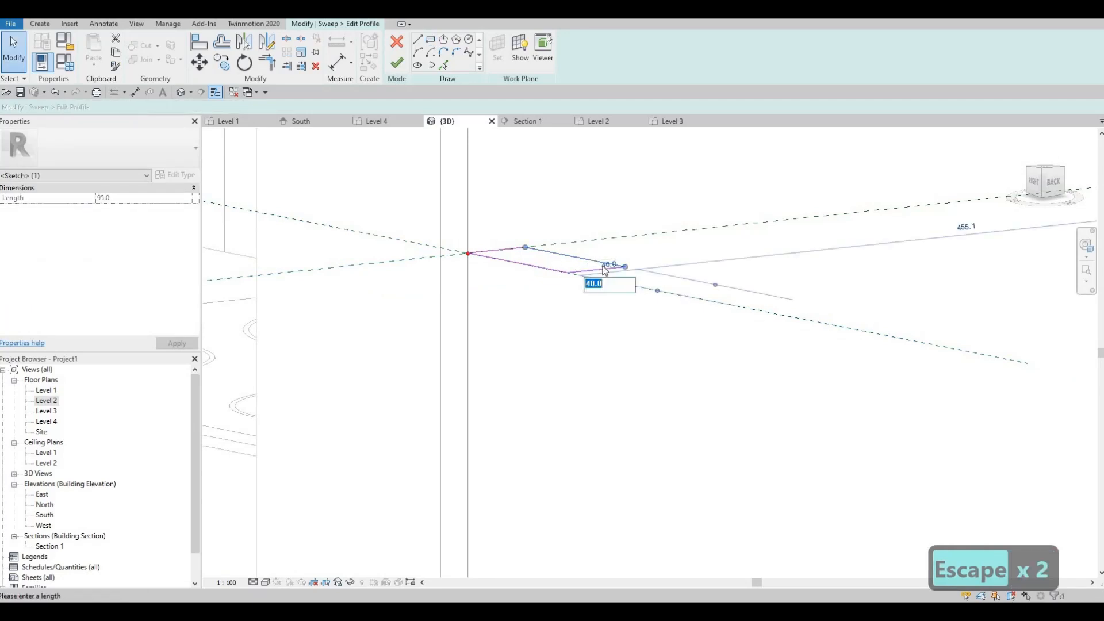
text(50)
key(Return)
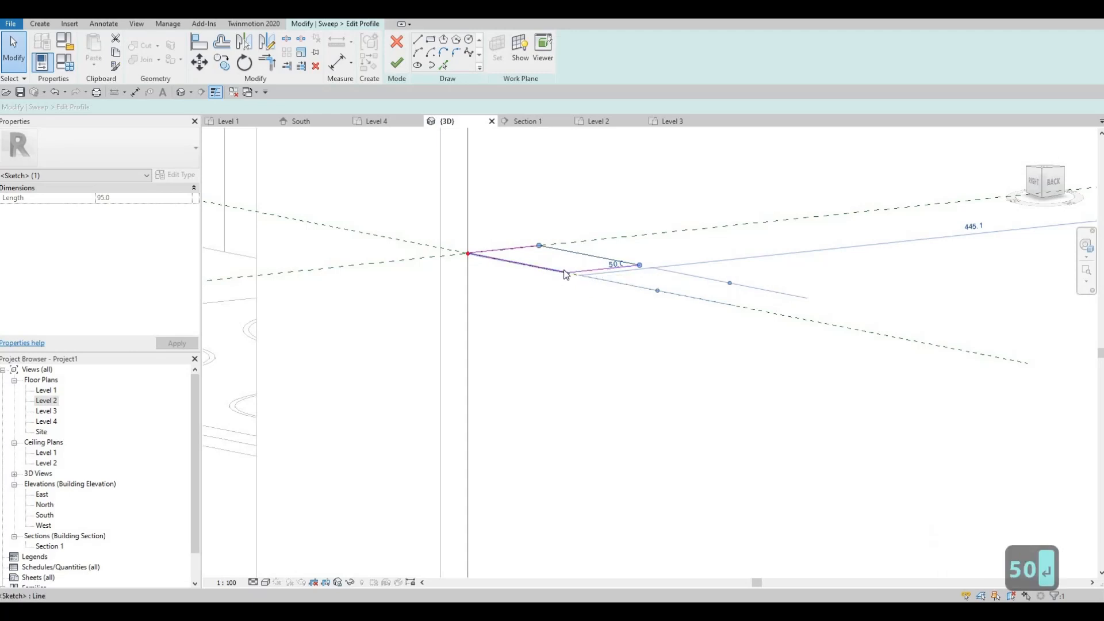
click(581, 256)
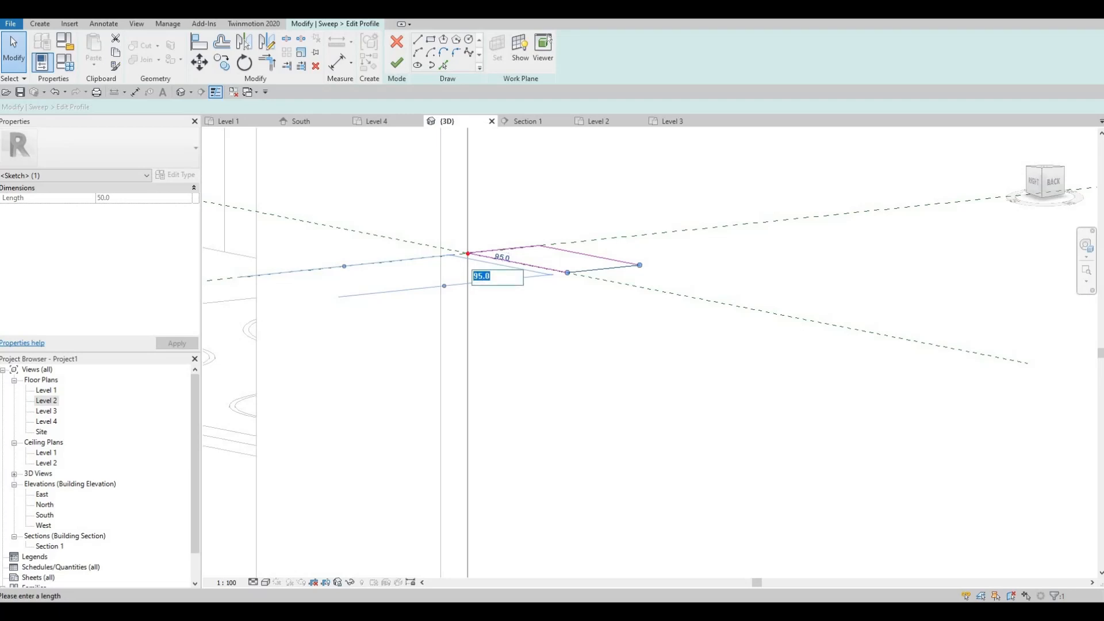
text(100)
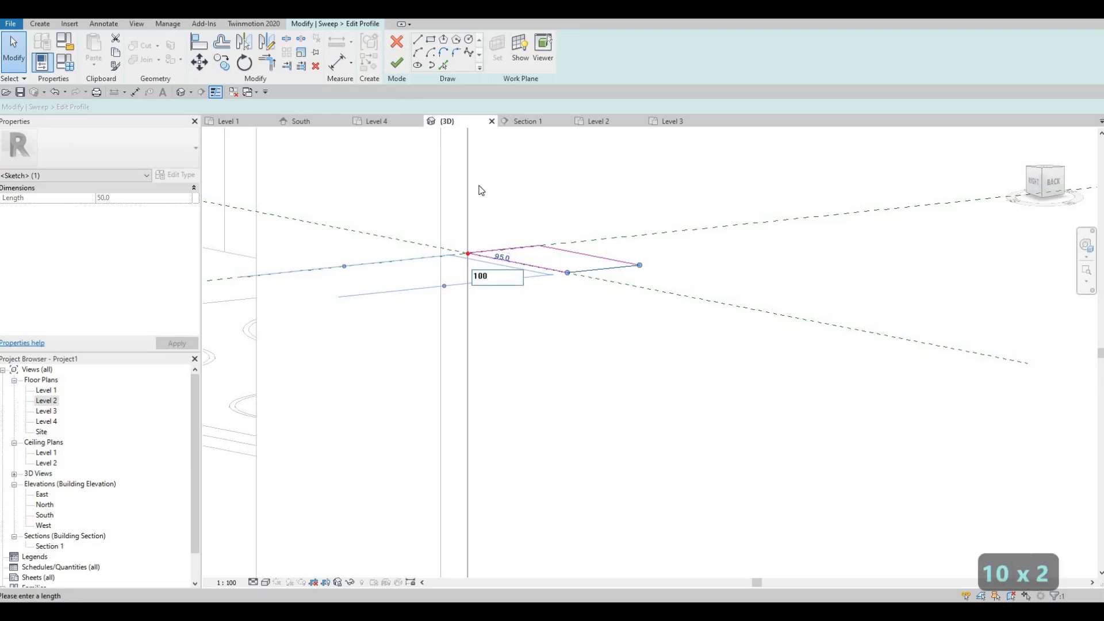
click(307, 151)
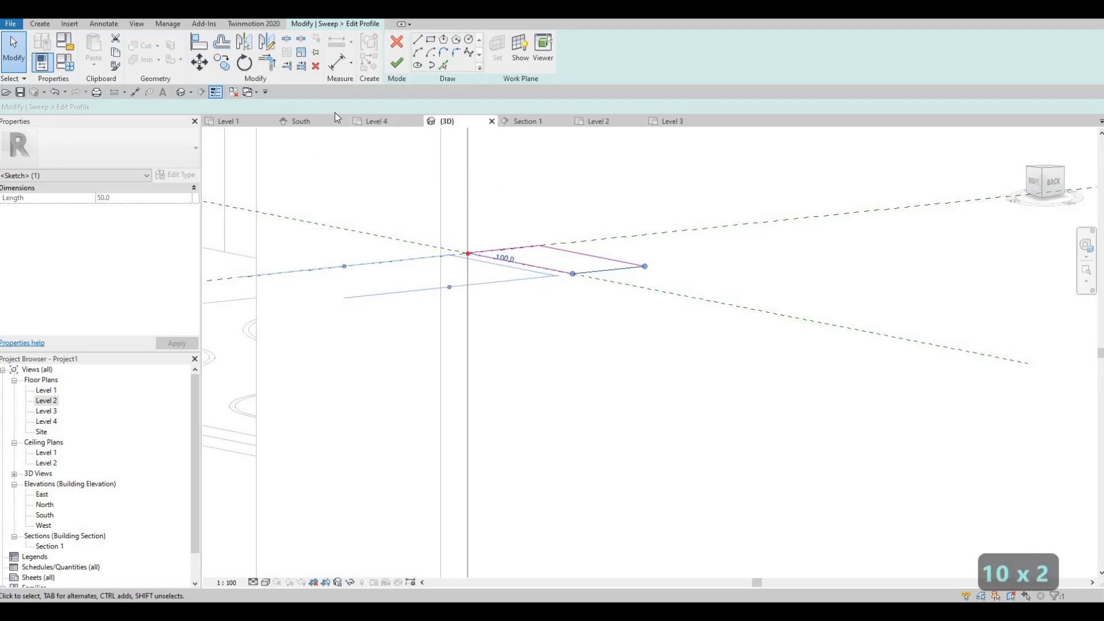
click(393, 64)
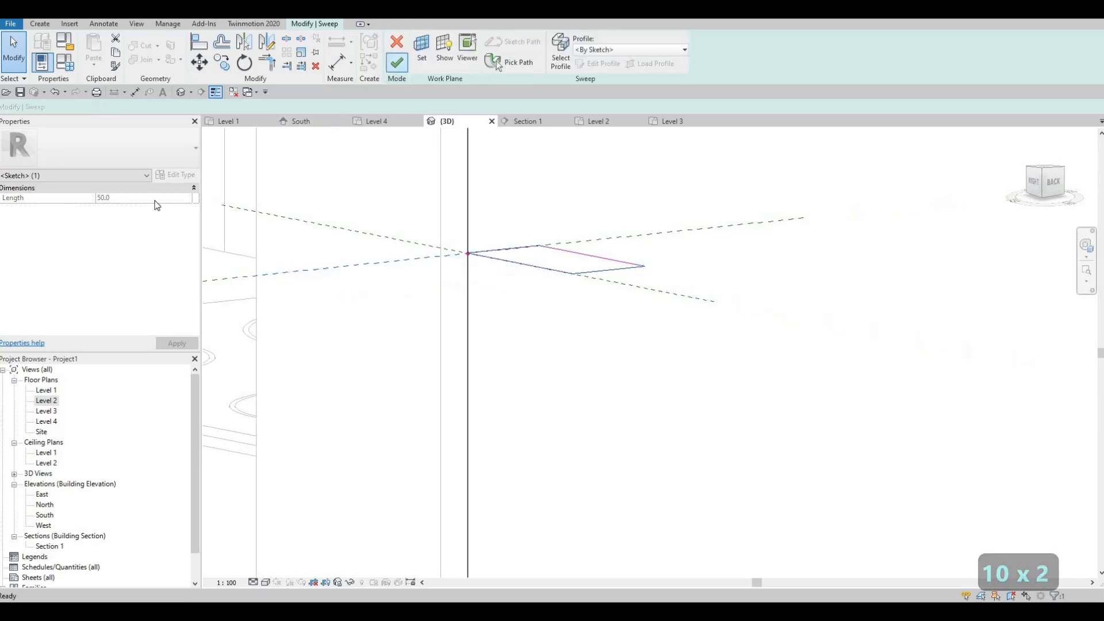
click(401, 63)
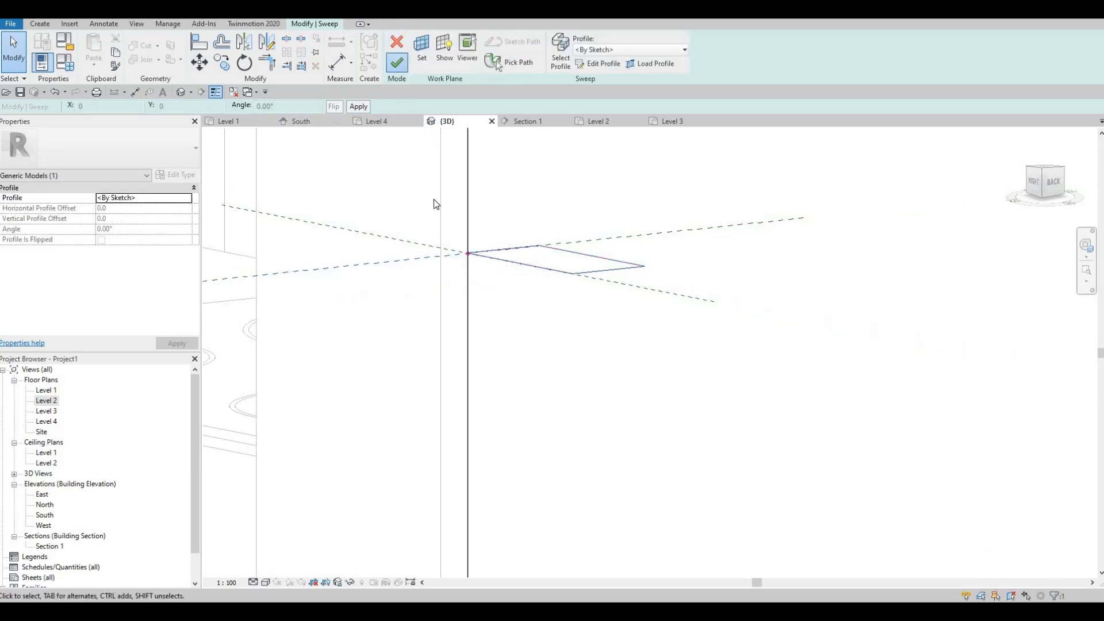
Step: Assign the Brick, Engineering material from the AEC Masonry library to the sweep
click(179, 228)
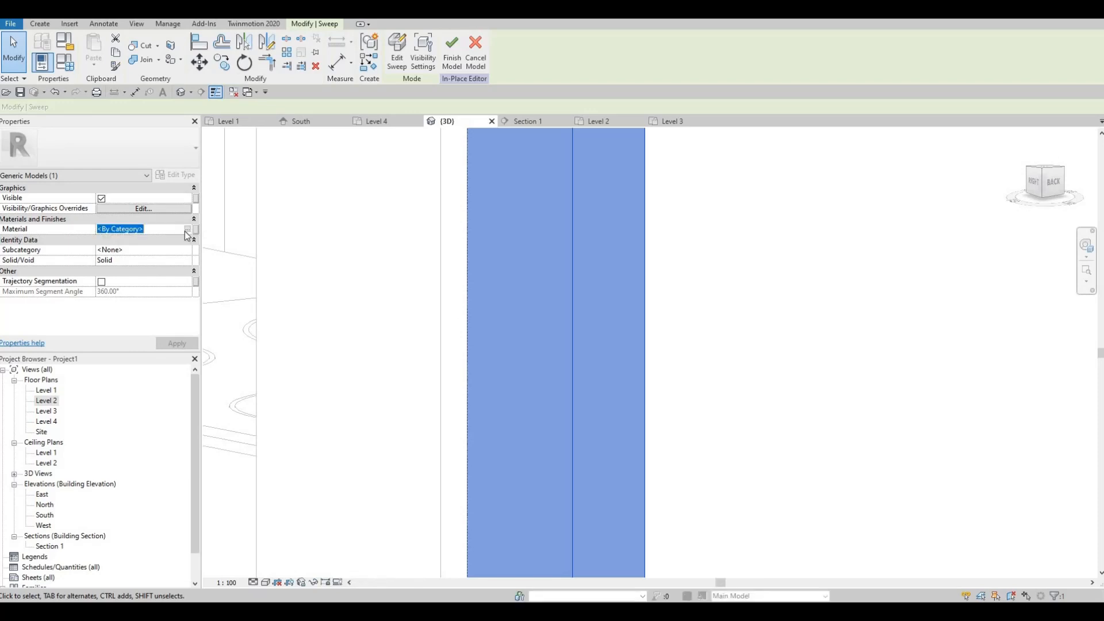
click(188, 230)
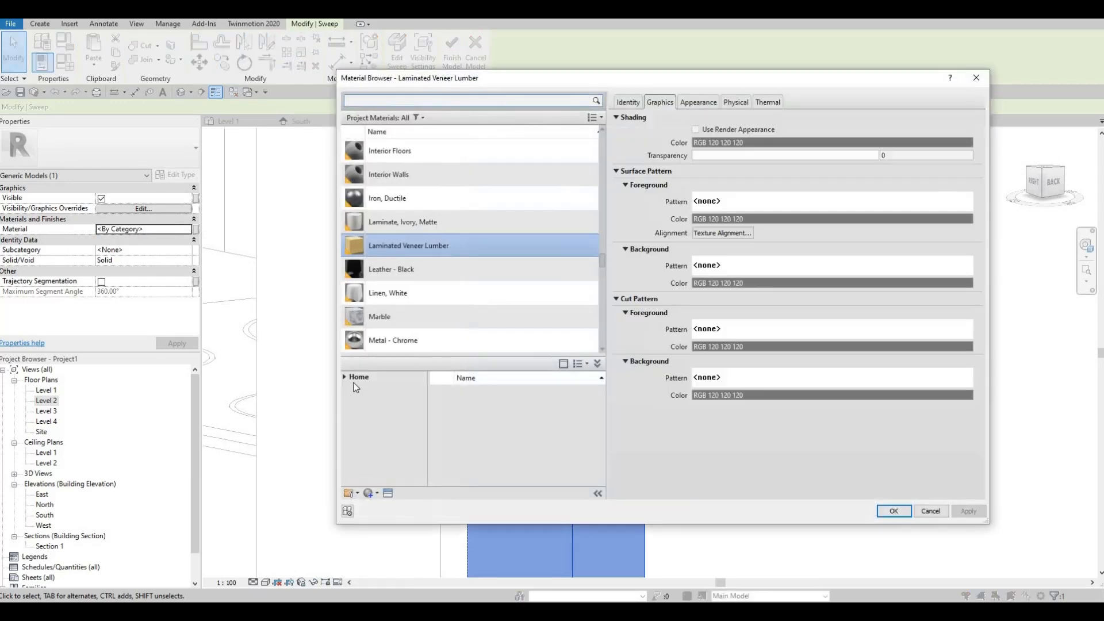
click(346, 401)
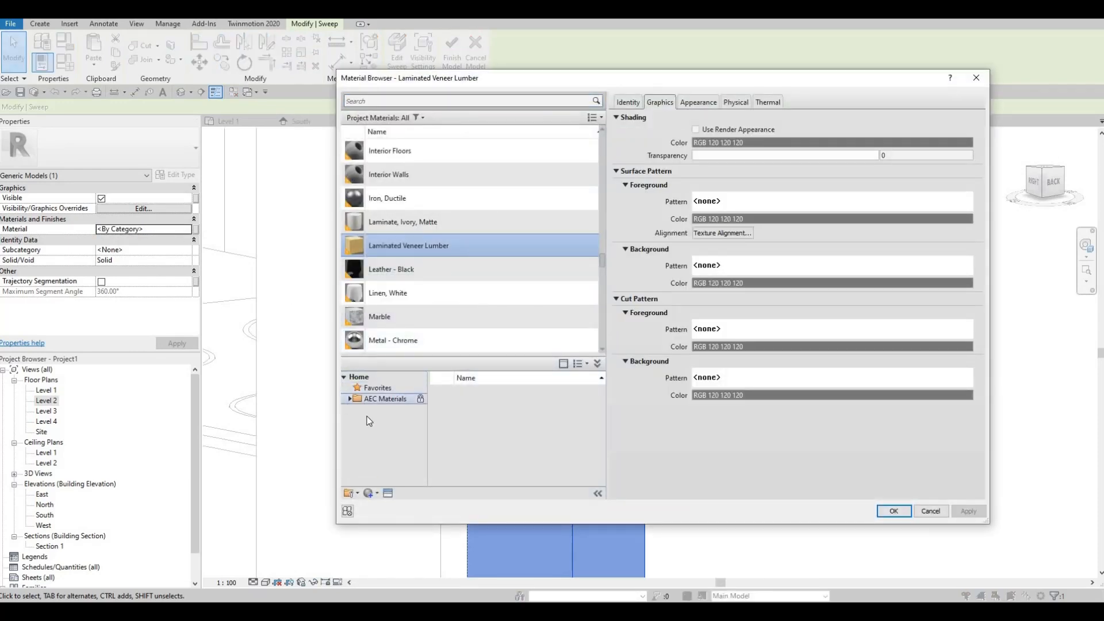
click(347, 398)
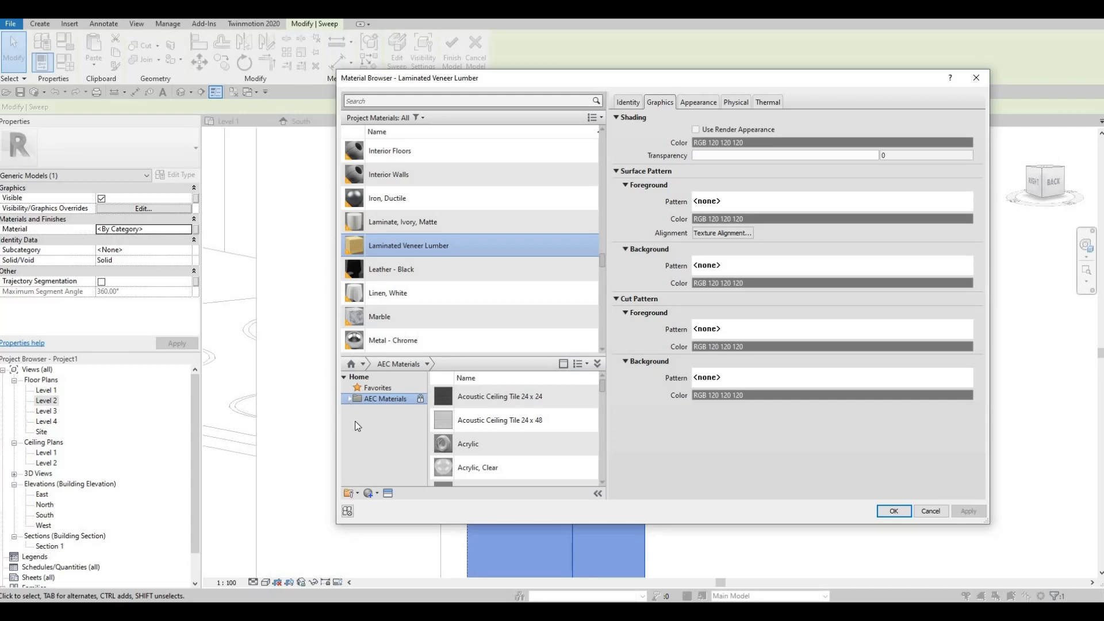
scroll(385, 449, down, 3)
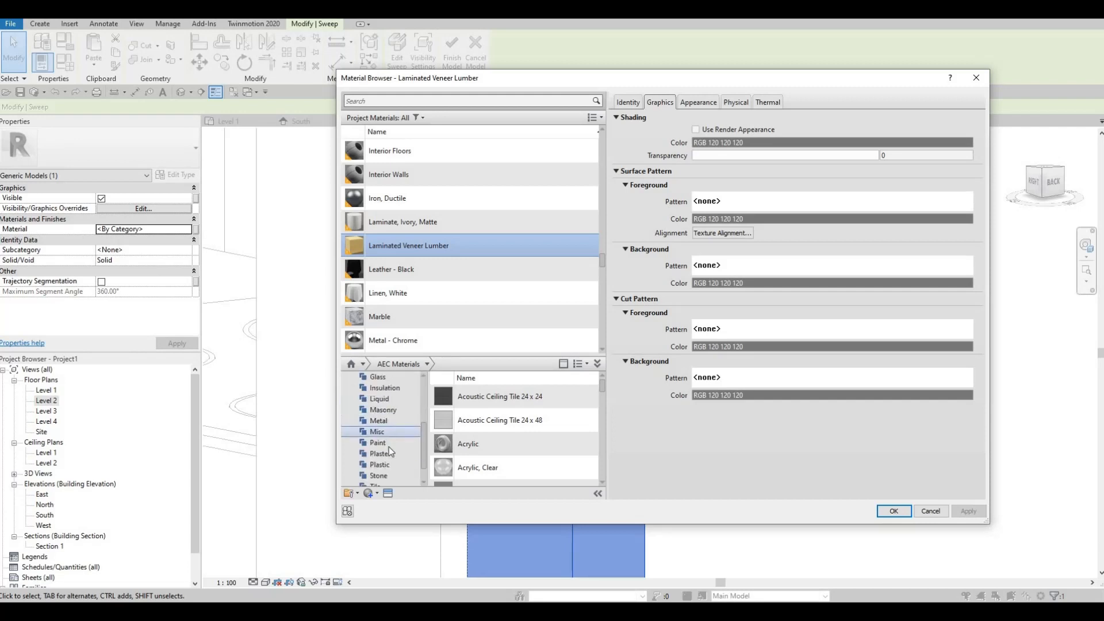
click(381, 410)
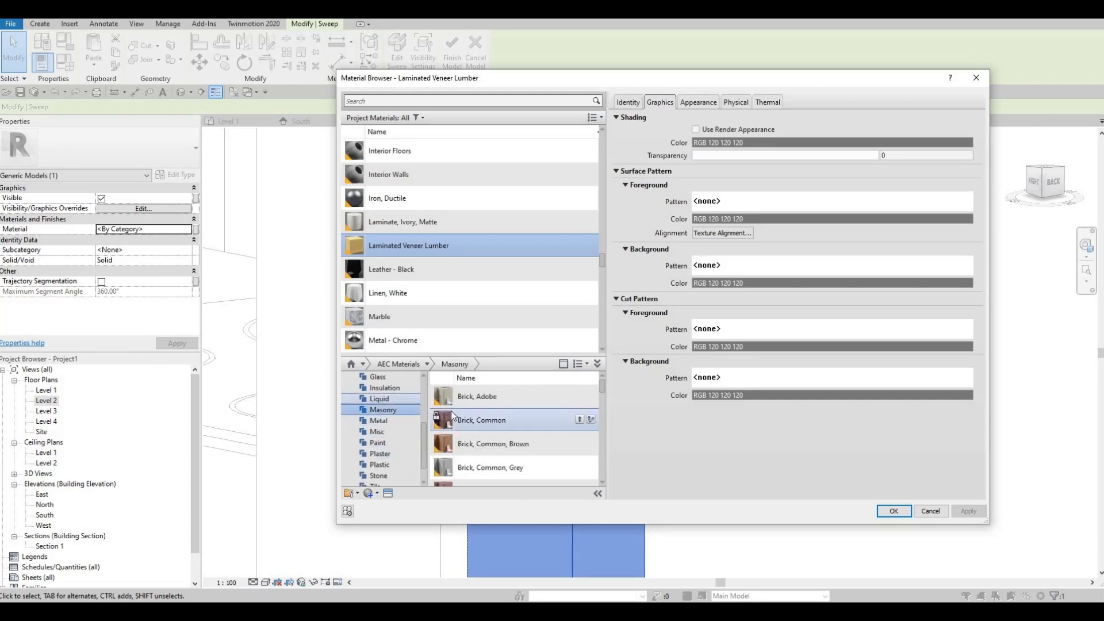
scroll(569, 465, down, 2)
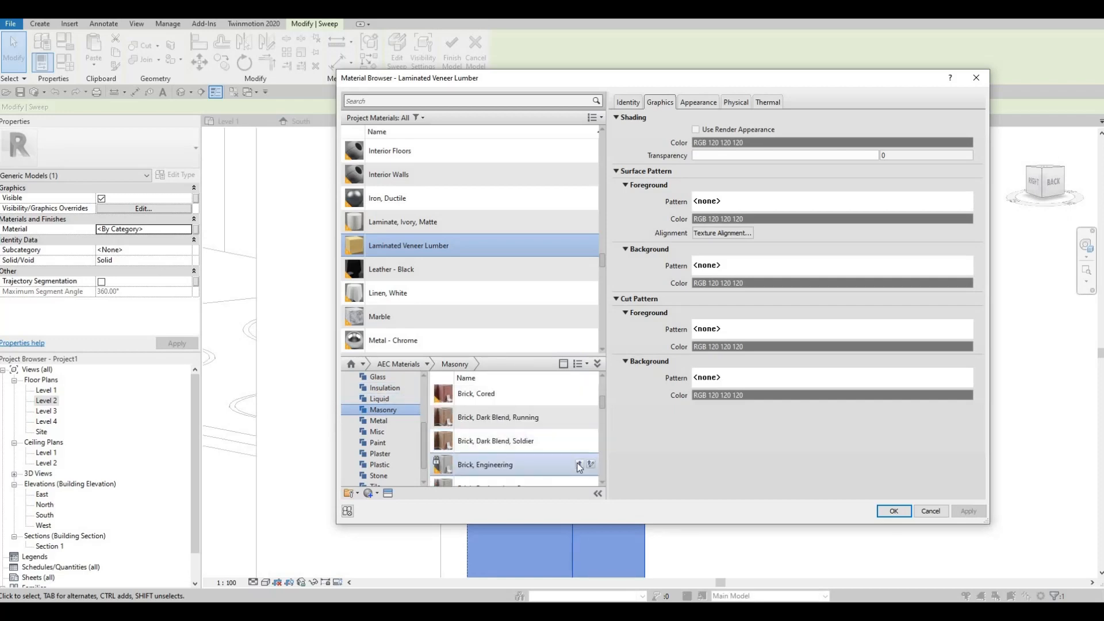
click(579, 464)
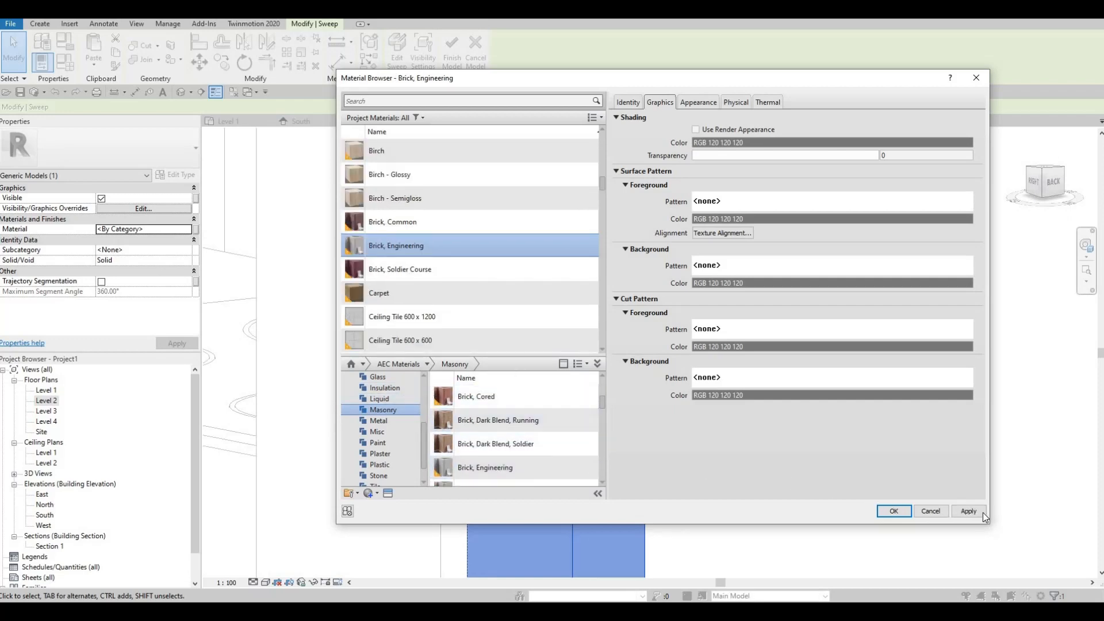
click(968, 511)
key(Return)
Step: Finish the in-place model of the corner opening's frame
scroll(482, 261, down, 6)
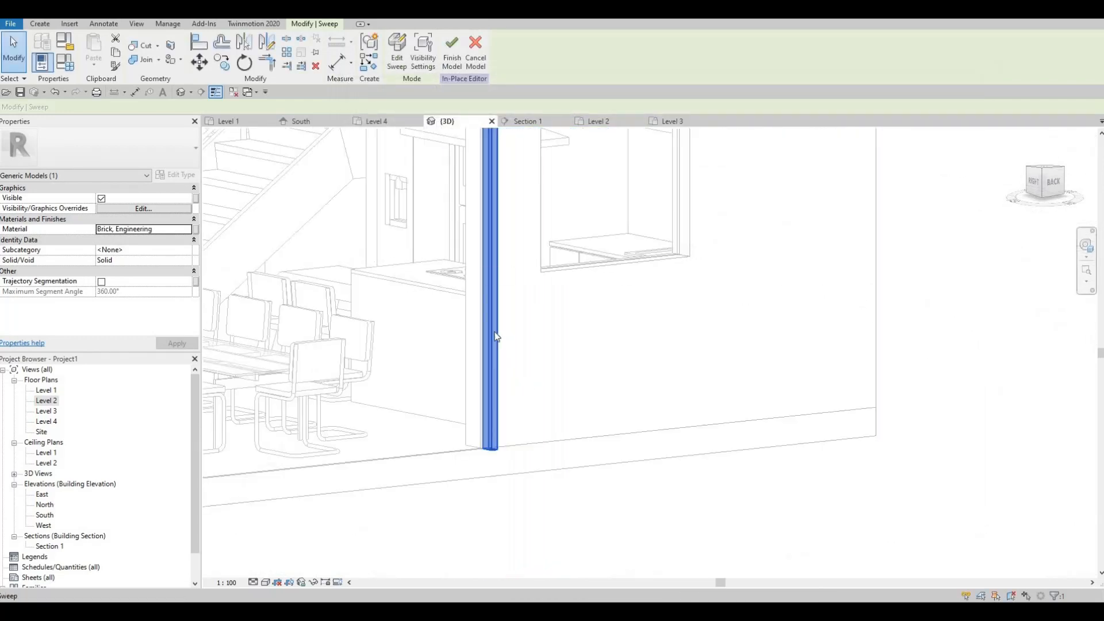
scroll(690, 296, down, 3)
scroll(586, 286, down, 3)
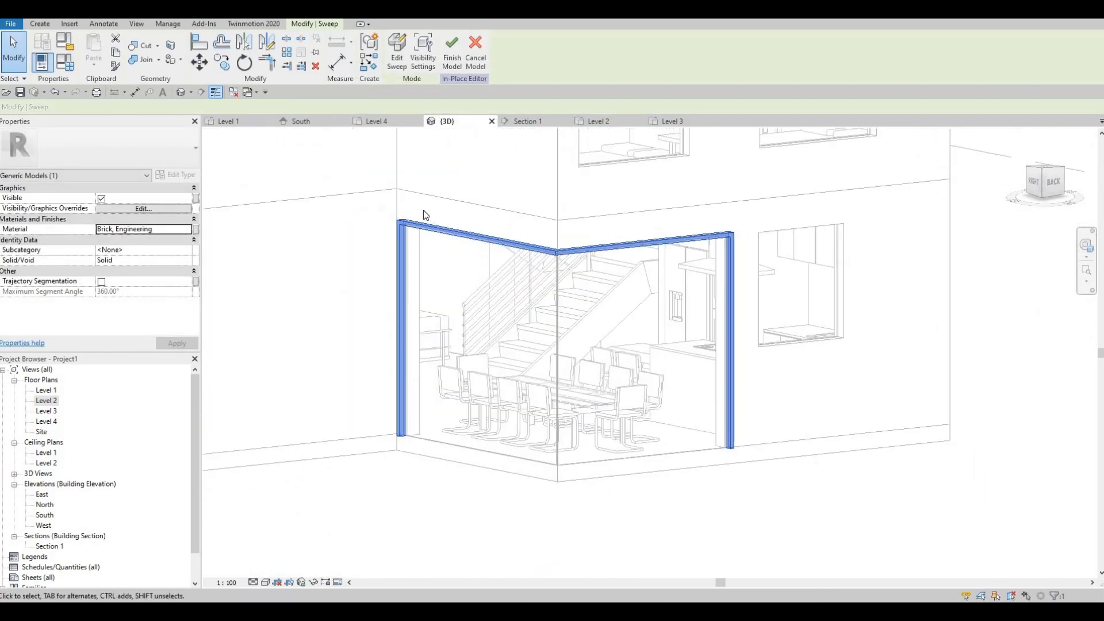
click(458, 61)
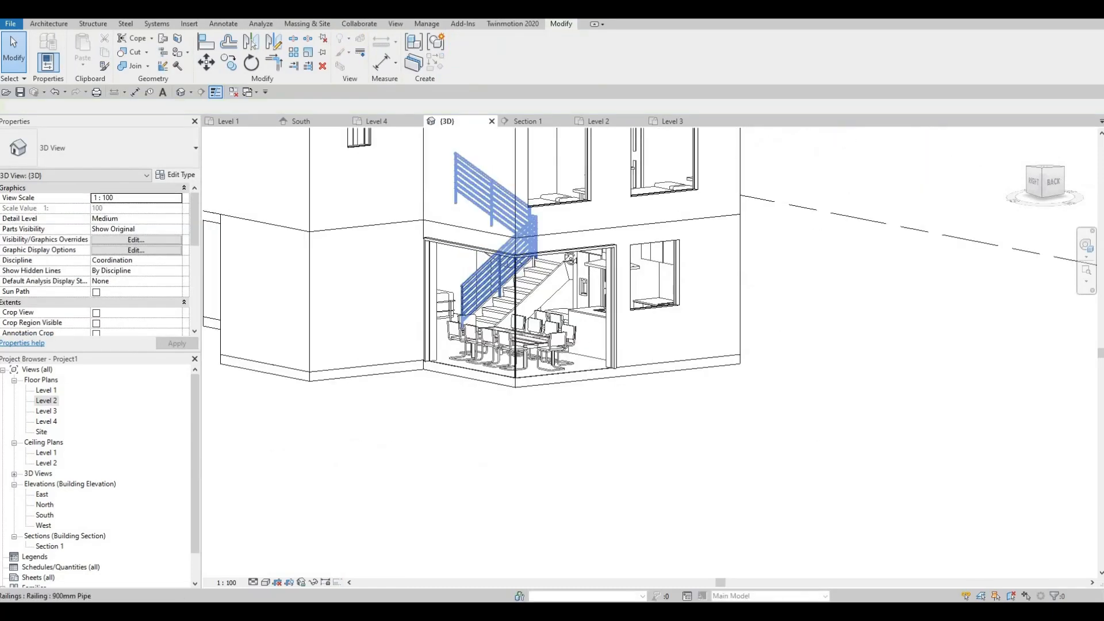
Step: Inspect the house exterior from the framed corner round to the front glazing beside the double door
scroll(497, 278, down, 2)
shift+middle_drag(494, 276, 429, 285)
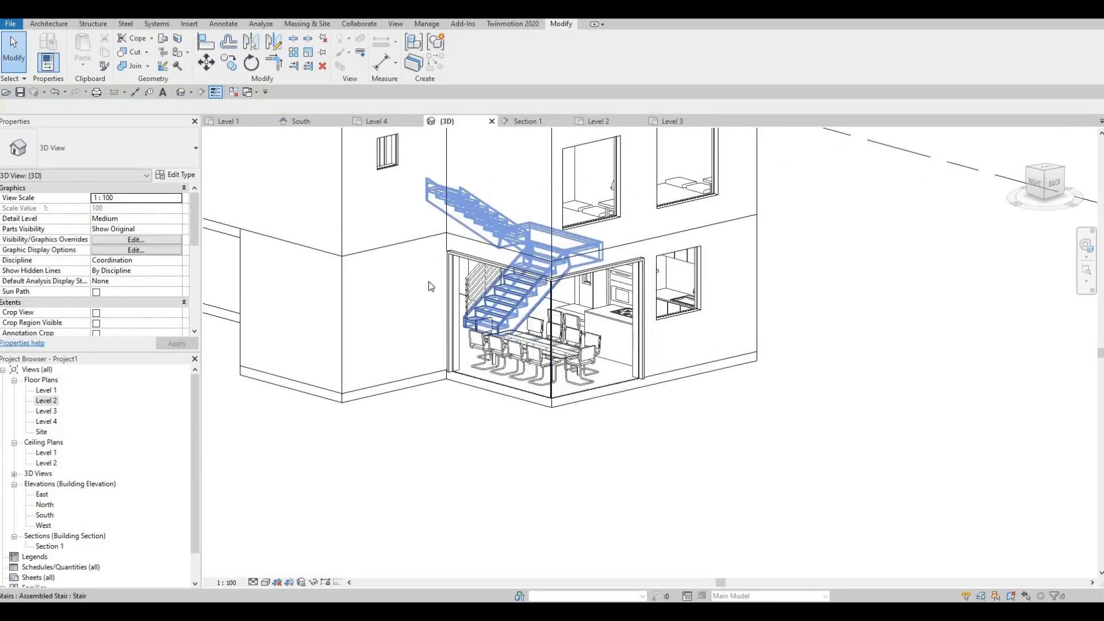
scroll(457, 256, up, 2)
scroll(449, 261, down, 2)
shift+middle_drag(249, 229, 860, 371)
middle_drag(479, 231, 1035, 347)
scroll(1023, 347, down, 2)
shift+middle_drag(644, 362, 742, 328)
scroll(710, 369, up, 2)
scroll(727, 448, up, 5)
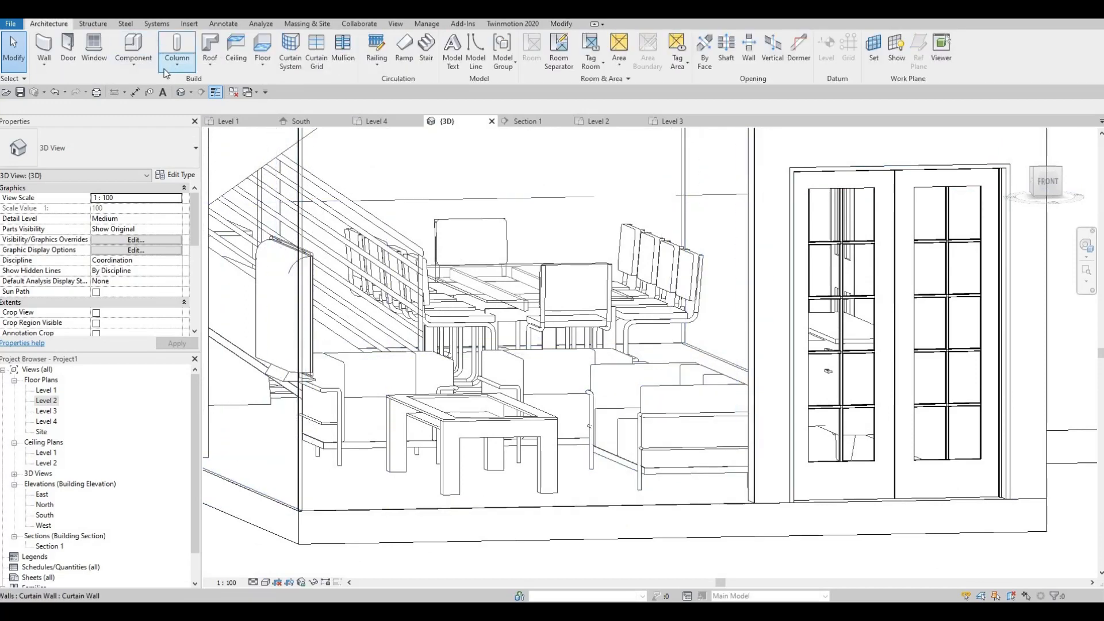
Step: Create a new in-place component in the Generic Models category, keeping the default name
click(177, 62)
key(Escape)
click(133, 62)
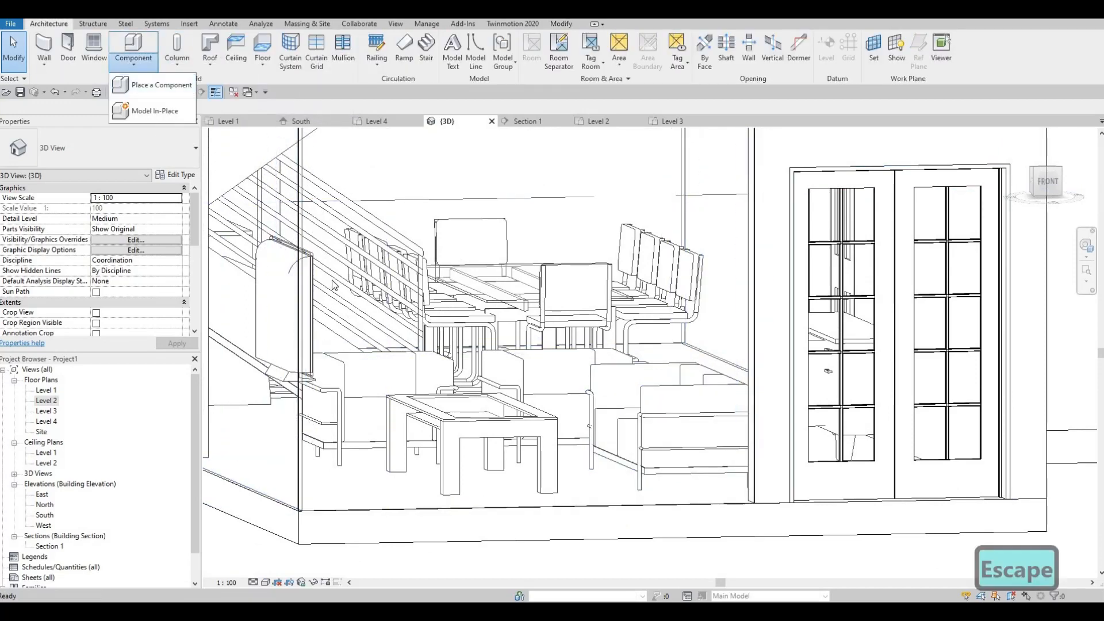
click(165, 108)
scroll(530, 288, down, 3)
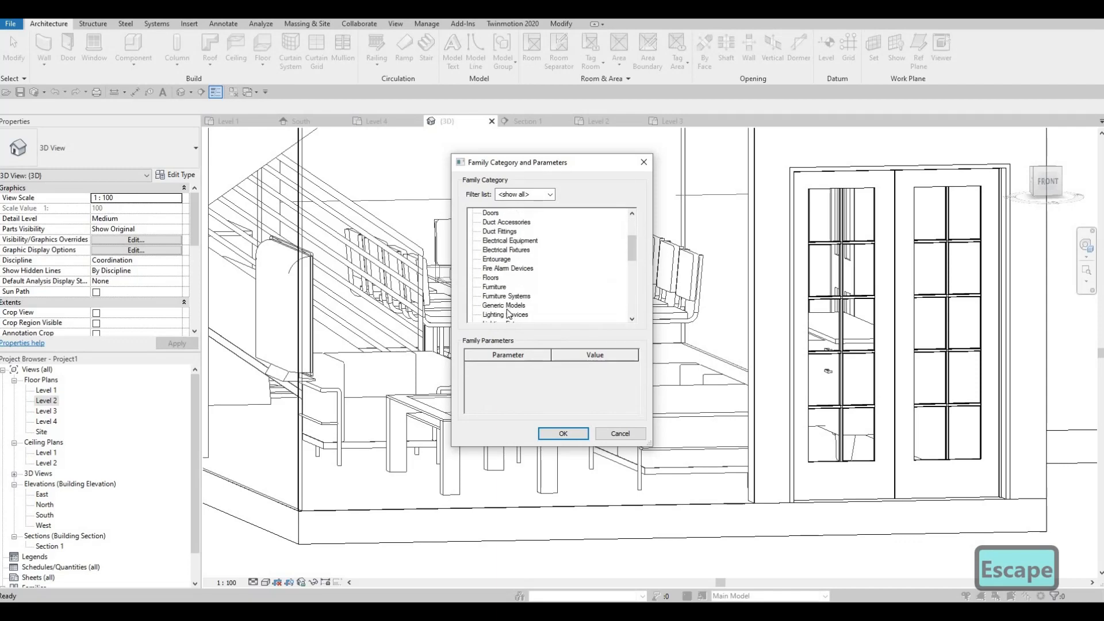
click(563, 433)
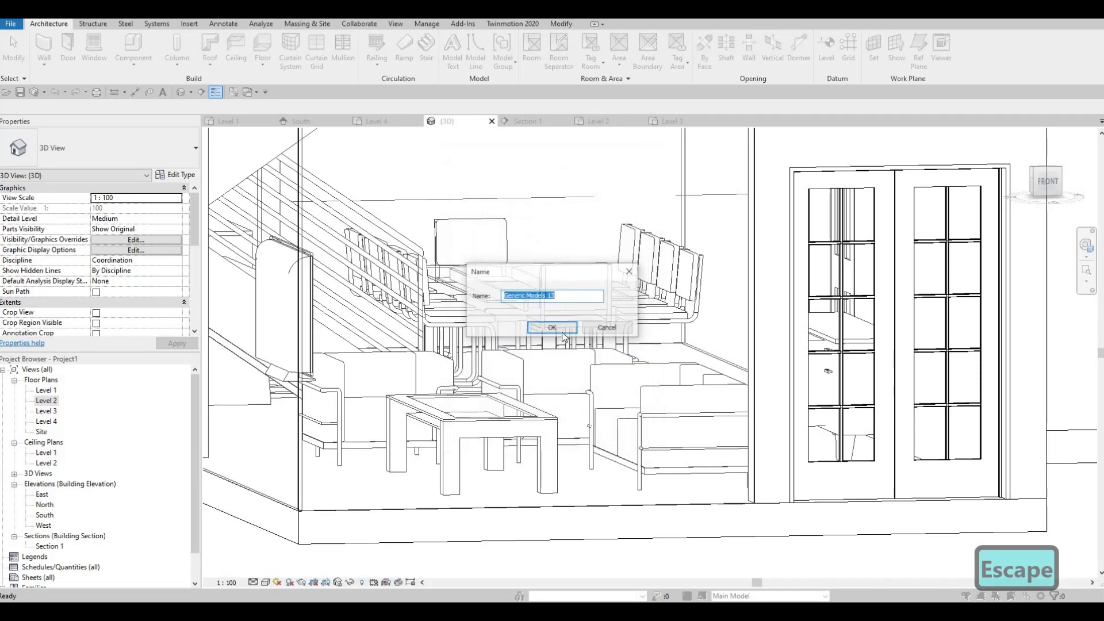
click(555, 329)
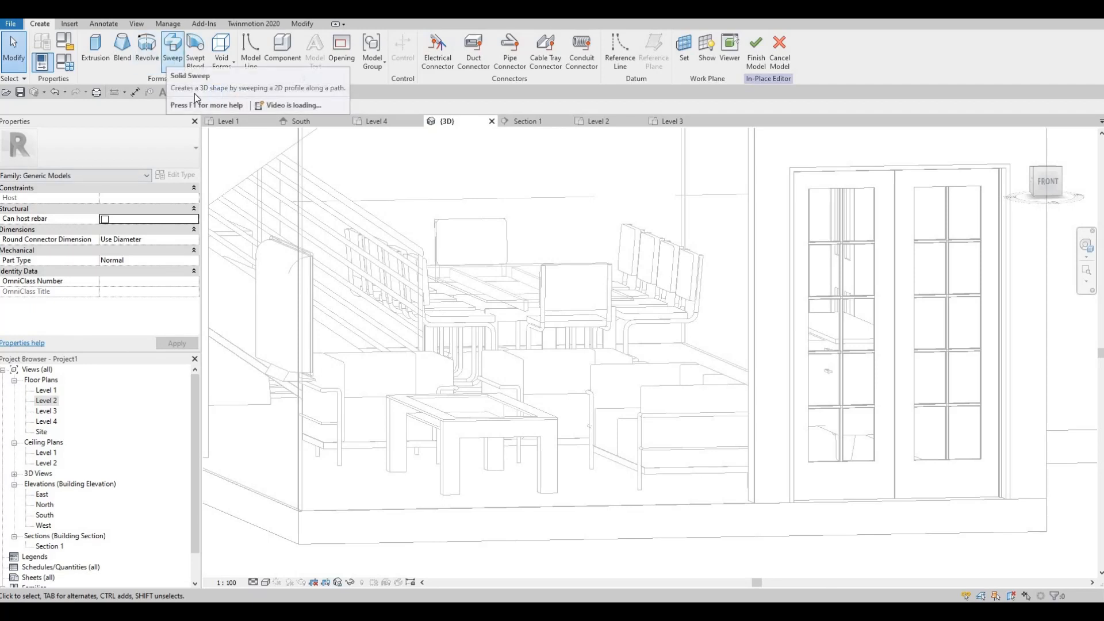
Step: Start a sweep with a picked path along the wall edges of the front glazing's jamb beside the double door and its head
click(171, 58)
click(520, 60)
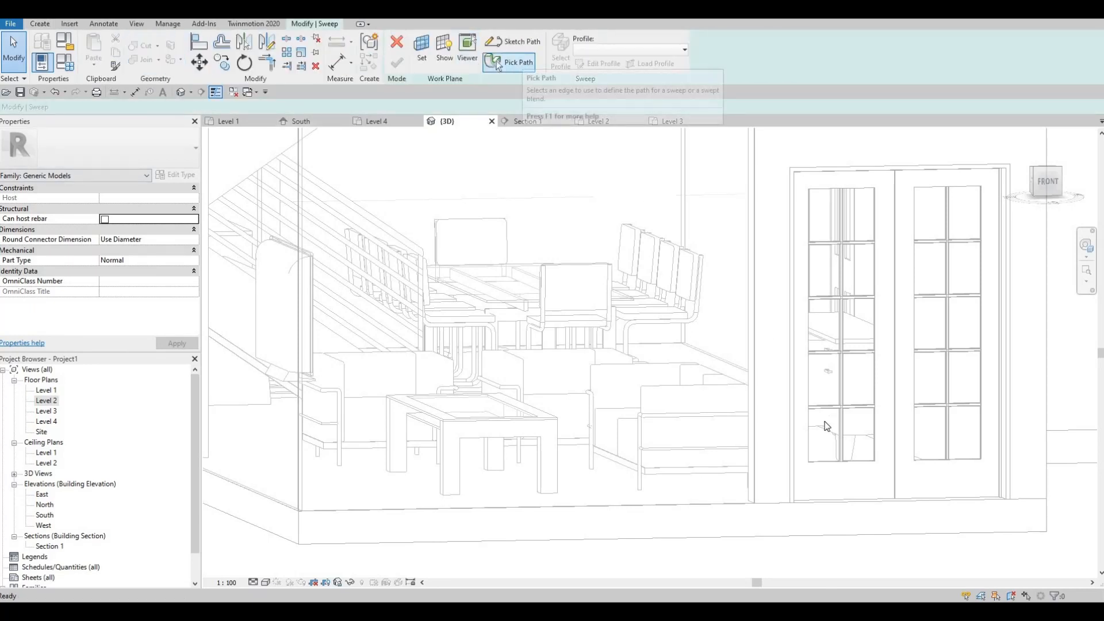
scroll(743, 317, up, 2)
scroll(745, 317, up, 4)
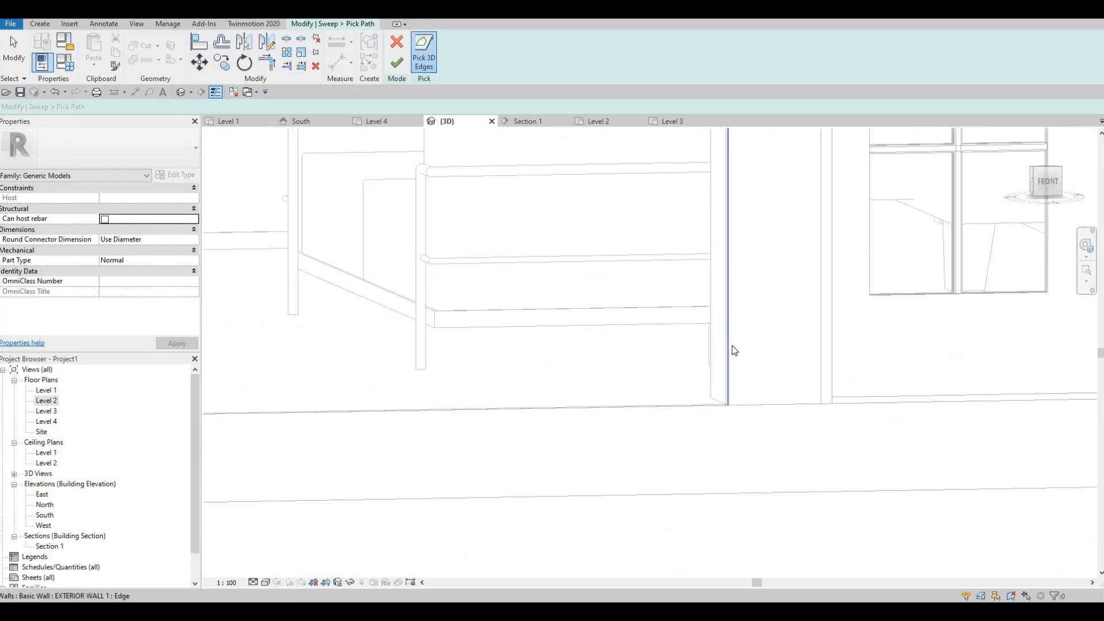
scroll(699, 260, down, 2)
middle_drag(672, 357, 671, 486)
scroll(670, 460, down, 2)
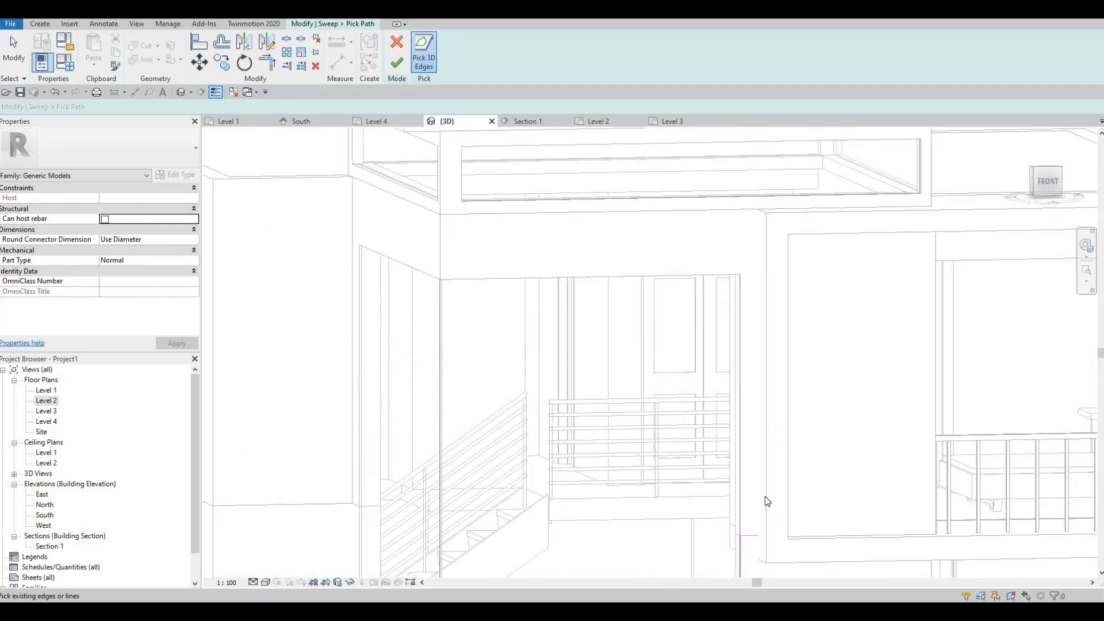
scroll(727, 513, up, 2)
scroll(726, 518, up, 2)
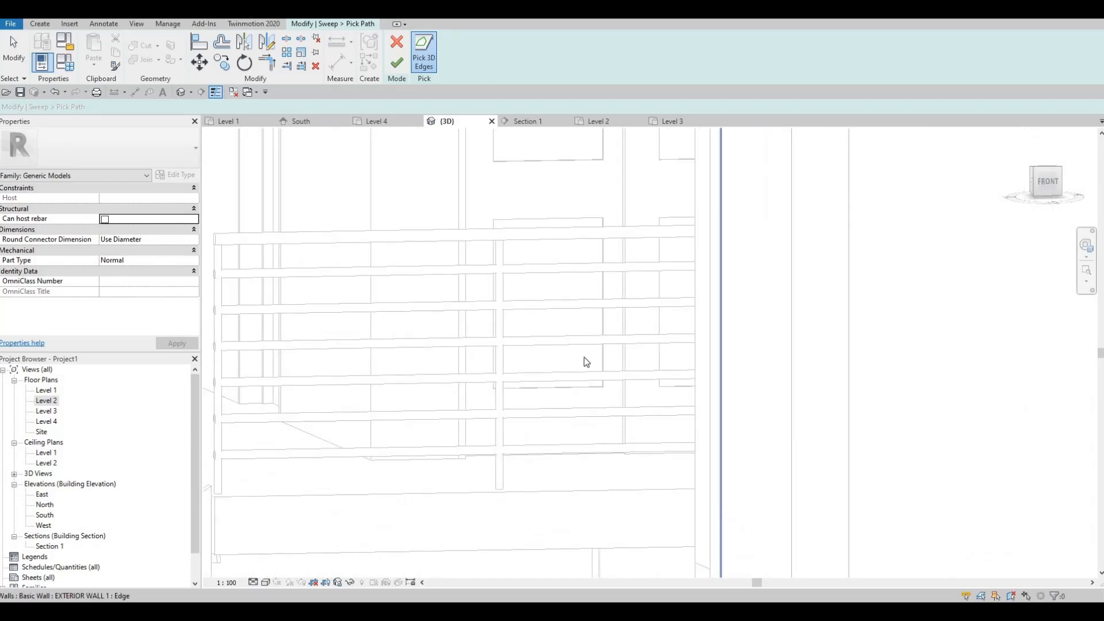
scroll(653, 371, up, 5)
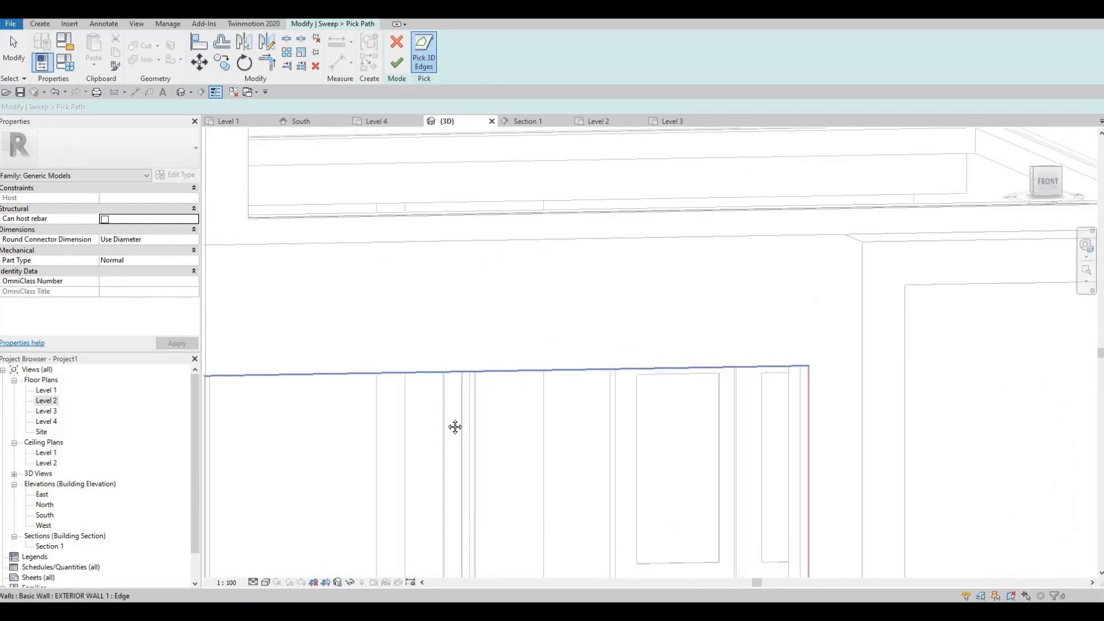
Step: Extend the sweep path with the side glazing's head edge and the upper and lower wall edges of its far jamb
mouse_move(714, 411)
shift+middle_down()
mouse_move(692, 423)
mouse_move(734, 421)
mouse_move(732, 411)
shift+middle_up()
click(715, 402)
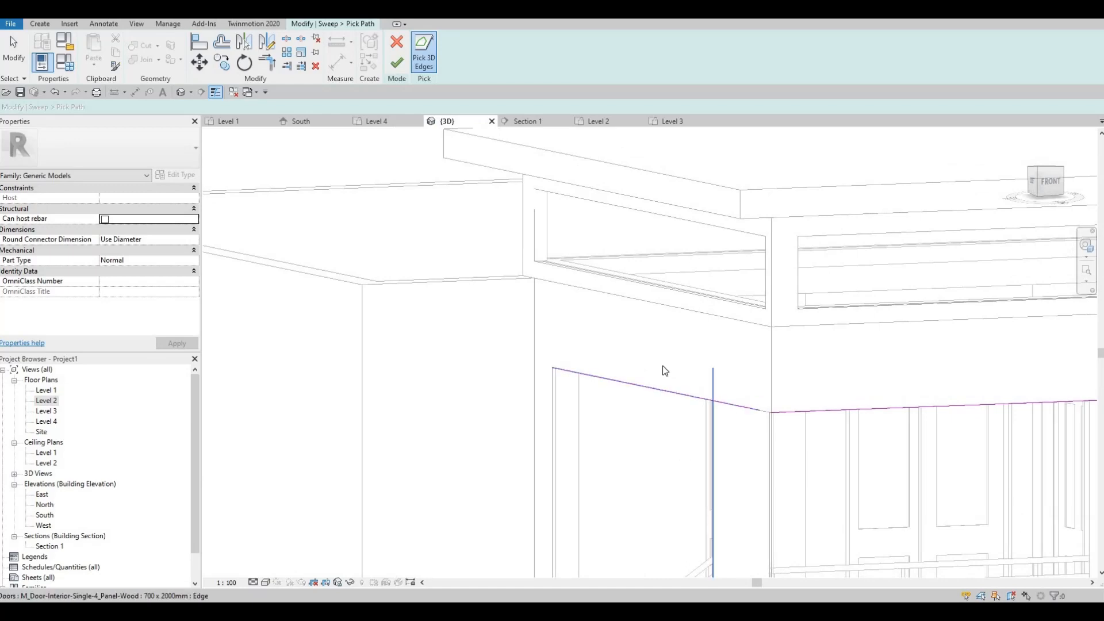
middle_drag(555, 540, 645, 310)
scroll(644, 310, down, 1)
scroll(644, 309, up, 2)
click(644, 308)
middle_drag(690, 381, 708, 181)
click(668, 387)
scroll(660, 332, down, 5)
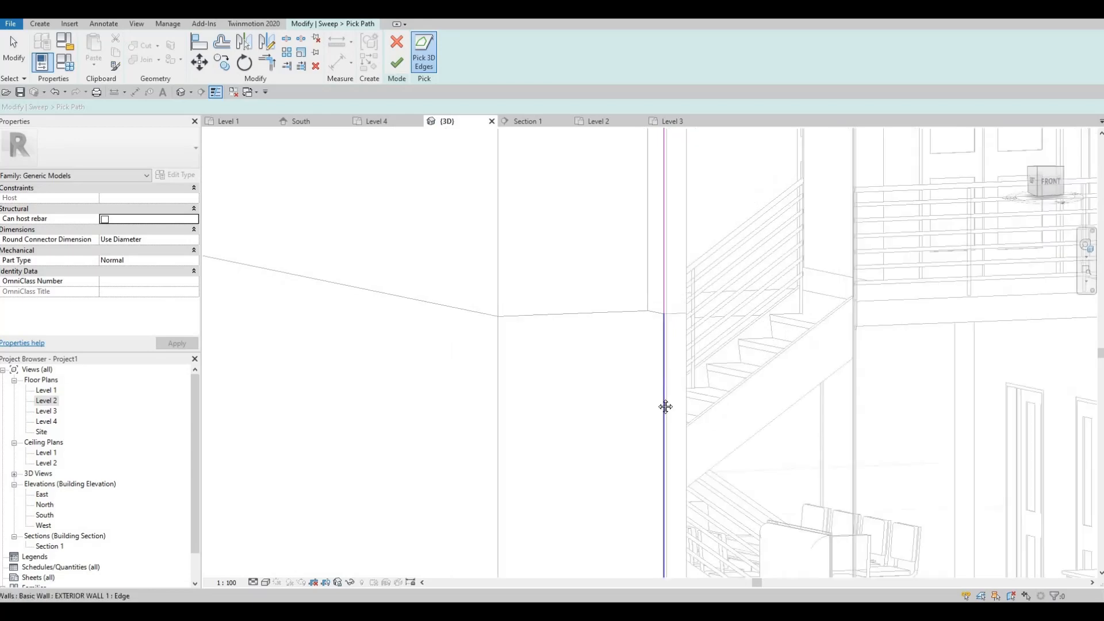
scroll(678, 332, up, 6)
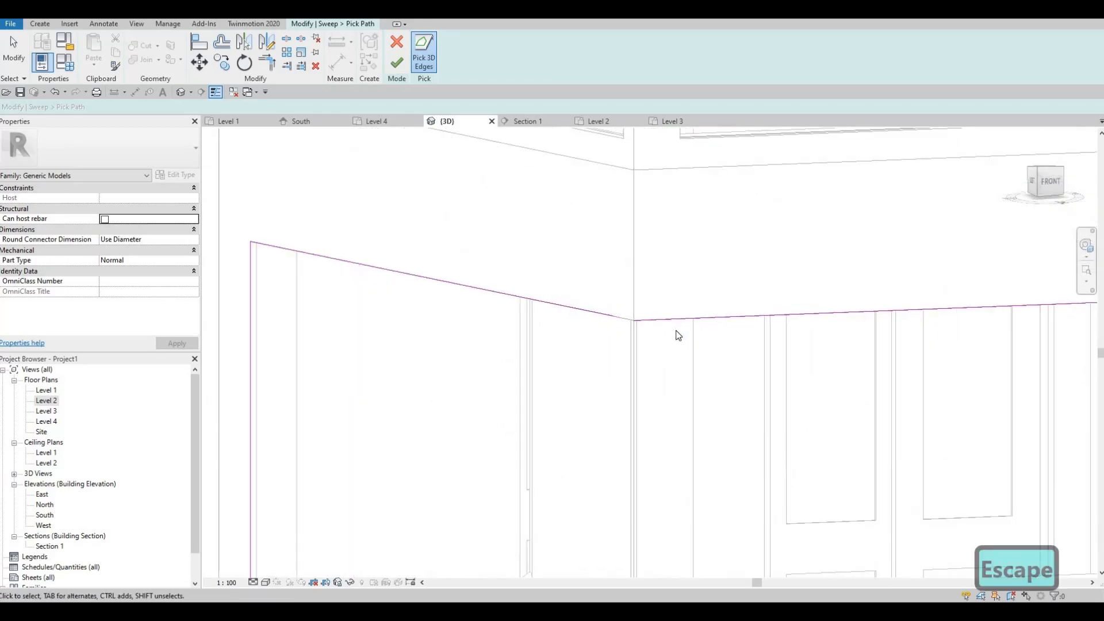
Step: Trim the two head edges of the path to meet at the glazed corner and finish the path
key(Escape)
key(Escape)
key(t)
key(r)
click(634, 317)
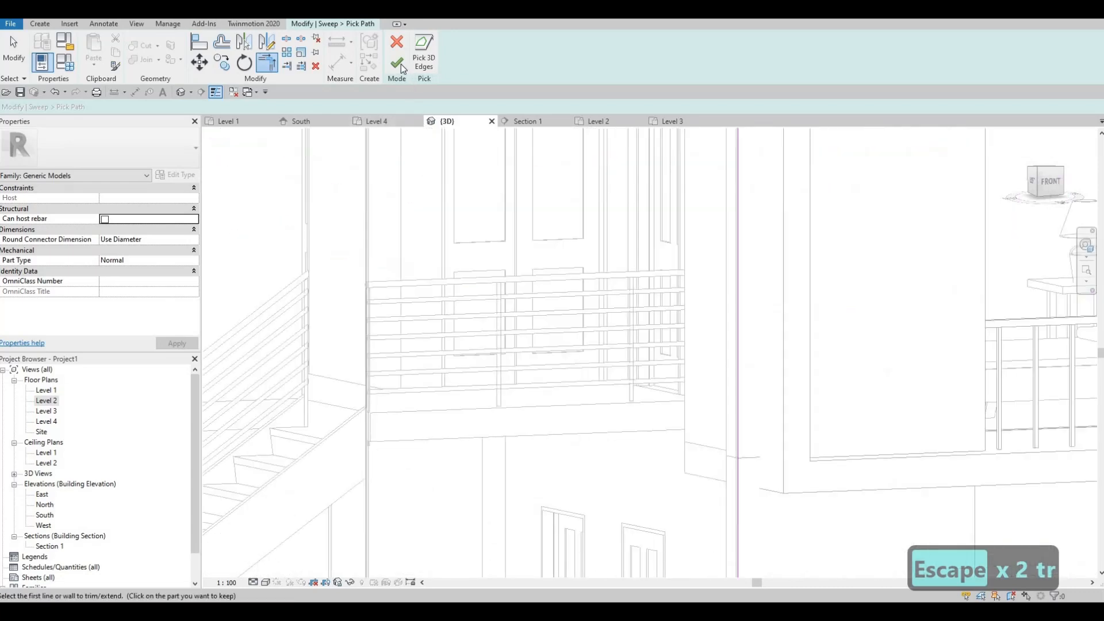
click(397, 62)
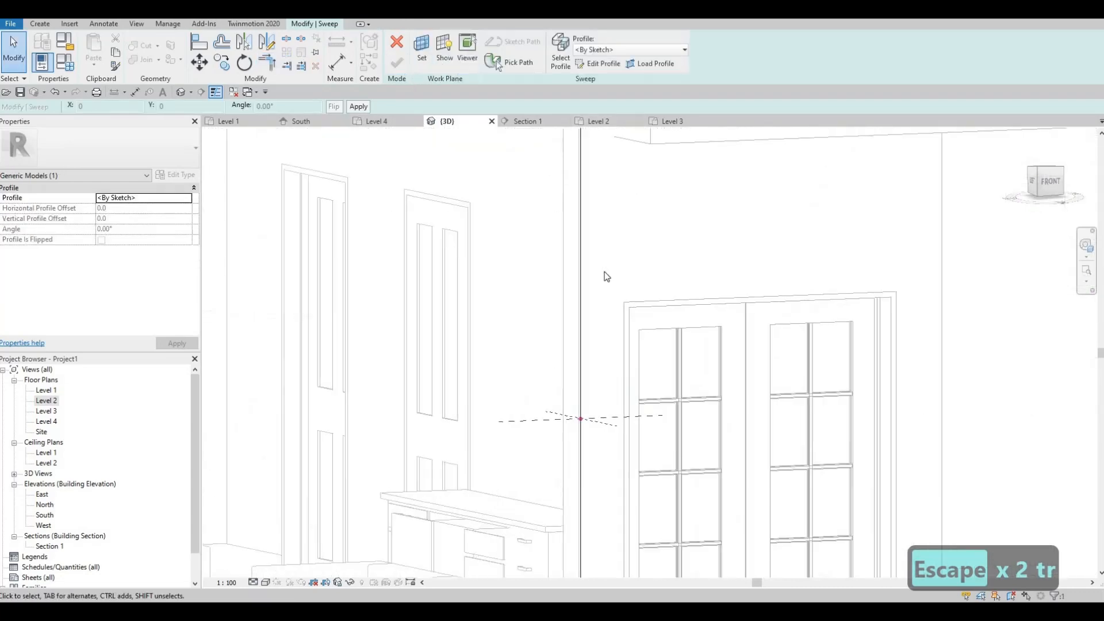
Step: Sketch a rectangular sweep profile about 80 by 35 mm, starting at the intersection of the path's reference planes
click(598, 64)
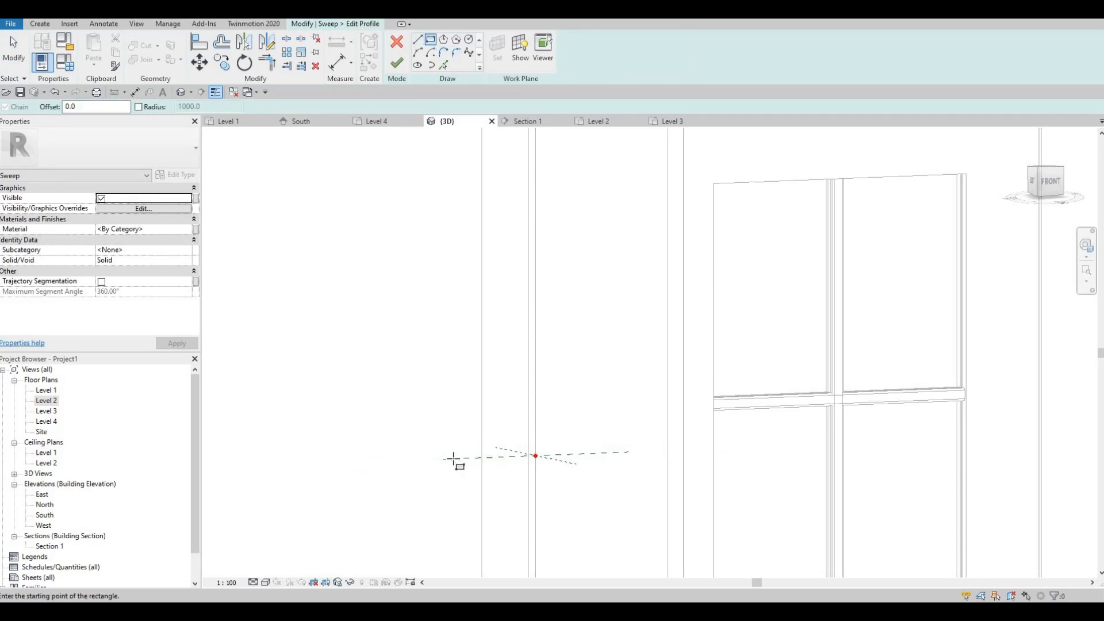
scroll(610, 442, up, 3)
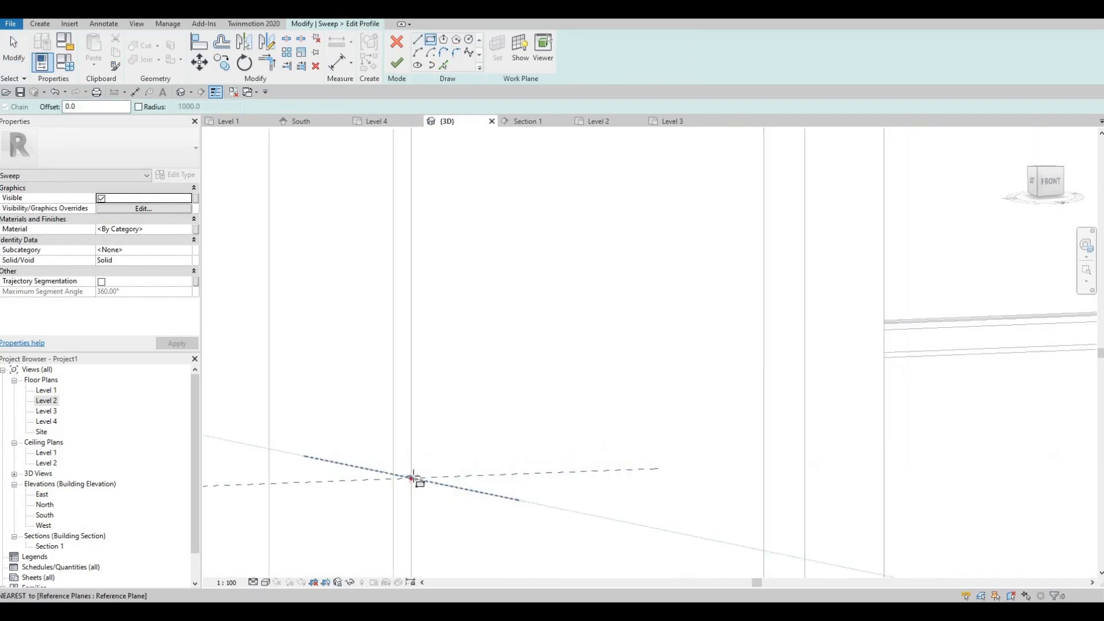
click(524, 489)
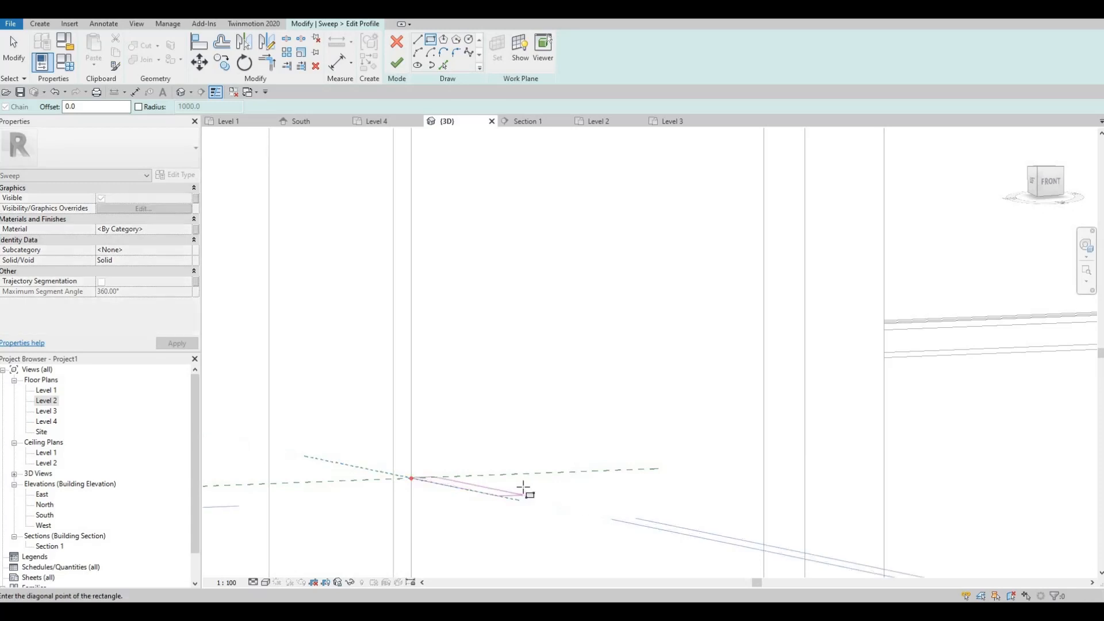
key(Escape)
key(Escape)
key(Escape)
scroll(495, 489, up, 2)
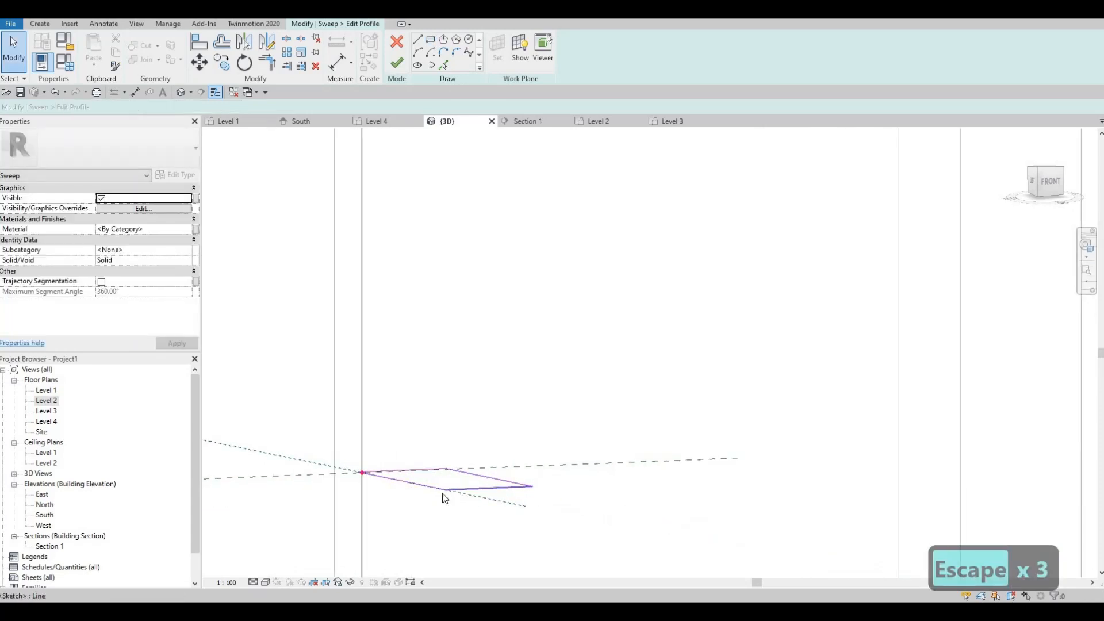
Step: Set the profile rectangle to 100 by 50 mm, then finish the profile and the sweep
click(446, 492)
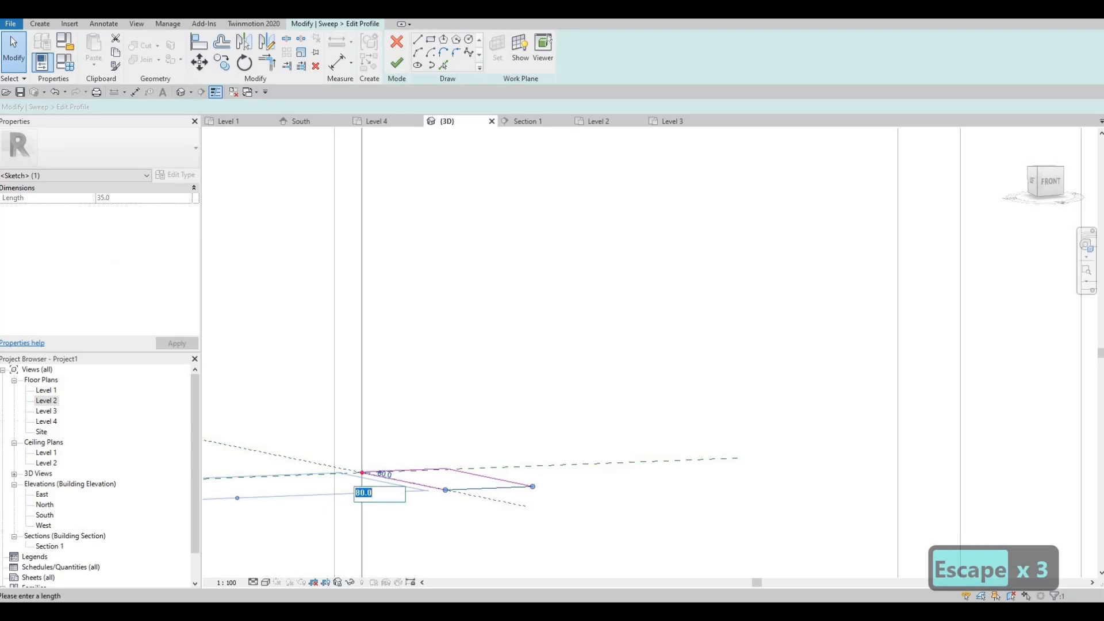
text(100)
key(Return)
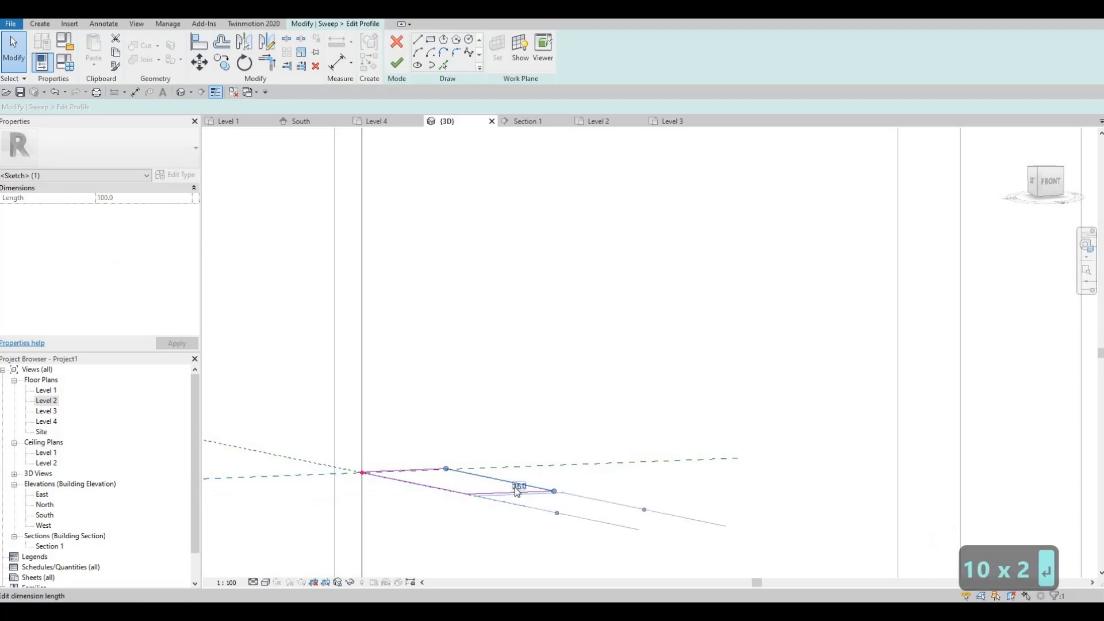
text(50)
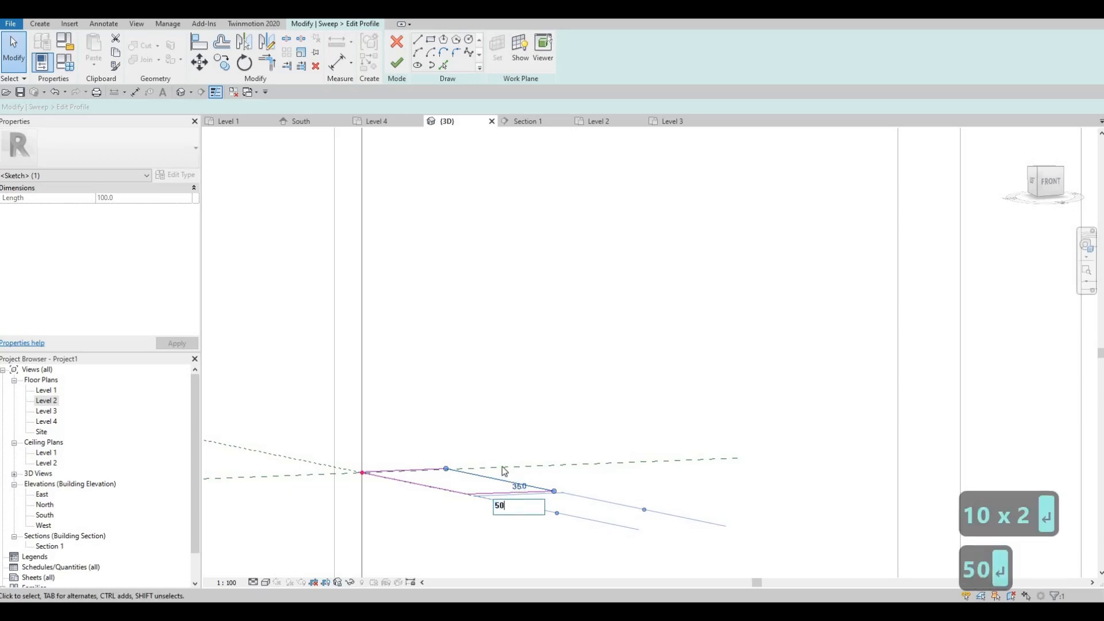
key(Return)
scroll(438, 436, down, 2)
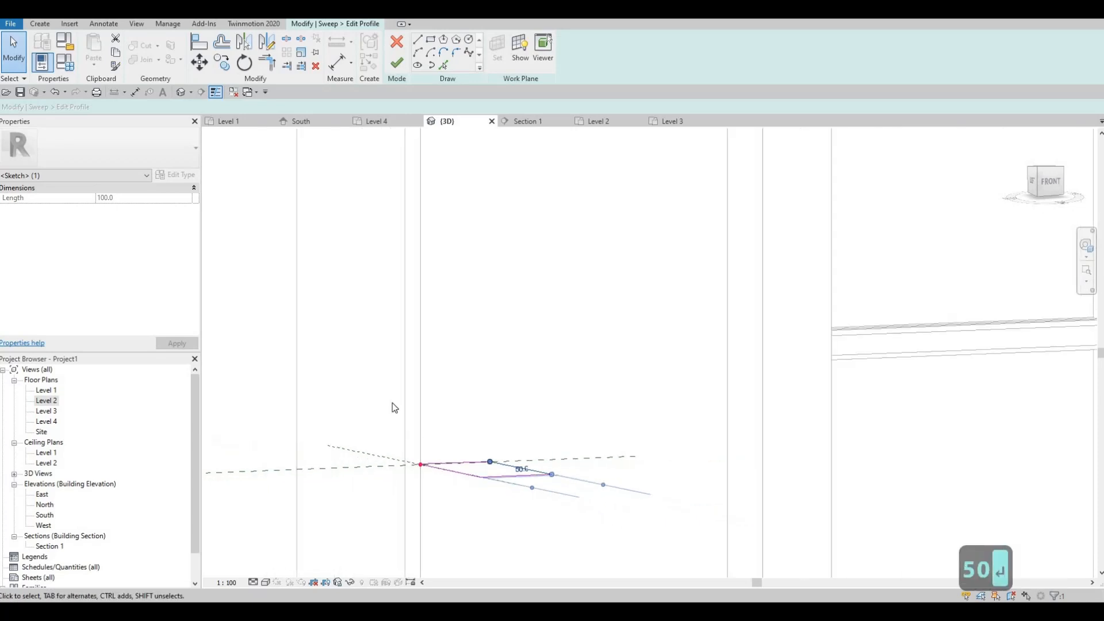
click(395, 62)
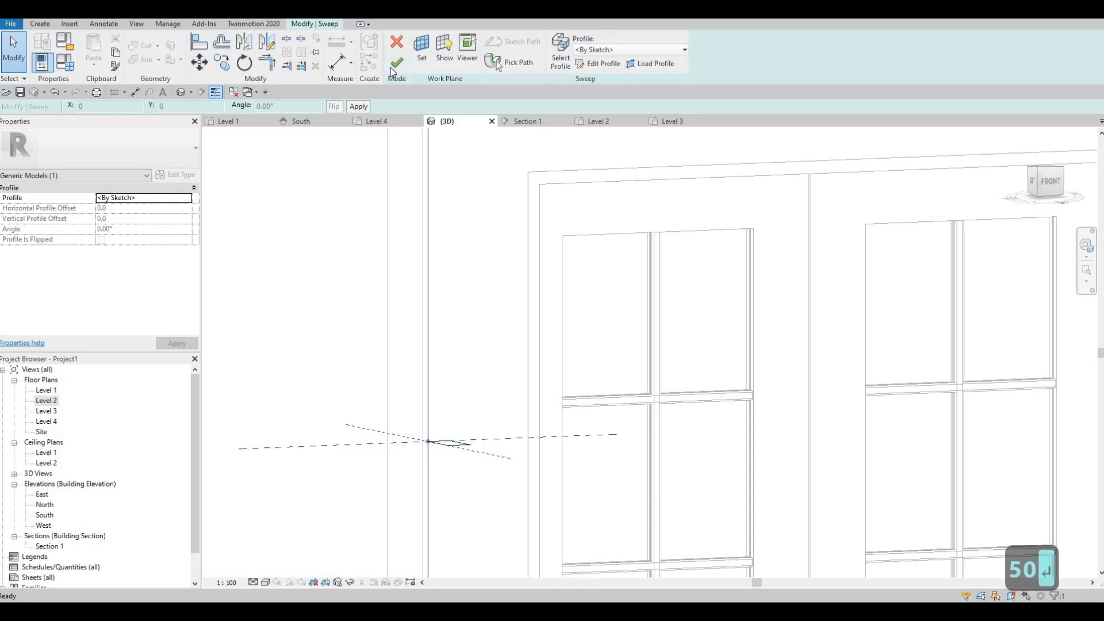
click(395, 62)
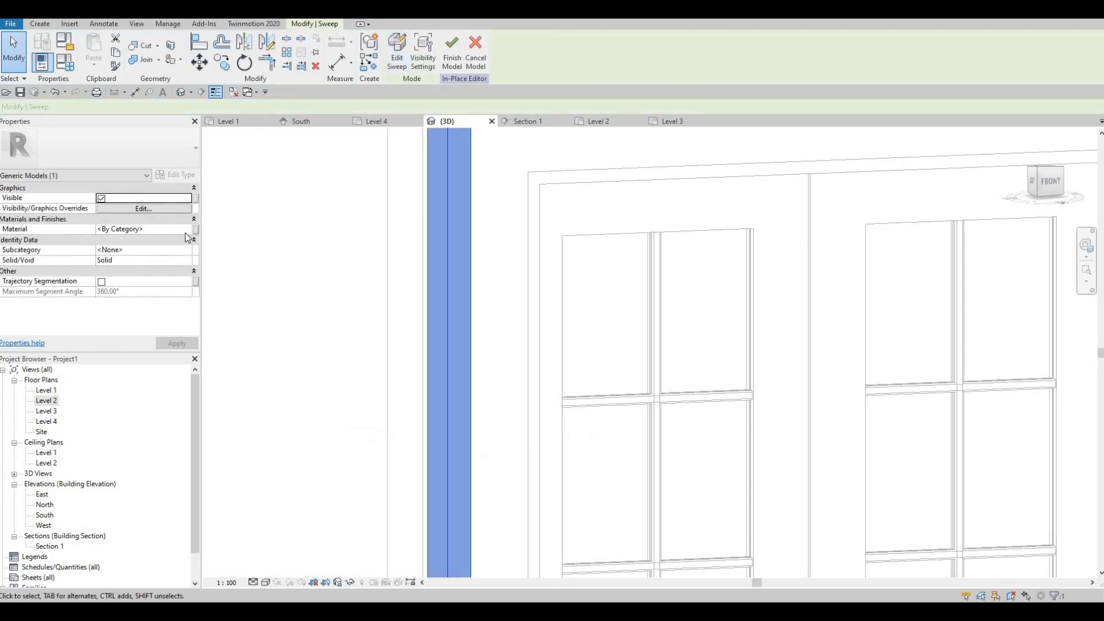
Step: Assign the Brick, Engineering material to the sweep and finish the in-place model
click(186, 233)
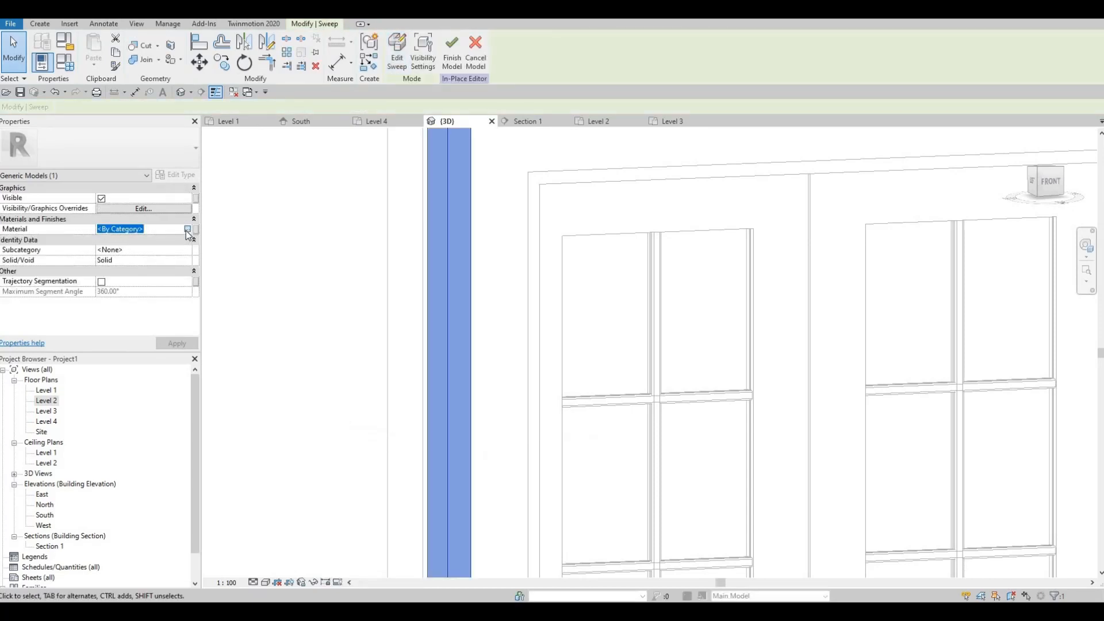
click(187, 228)
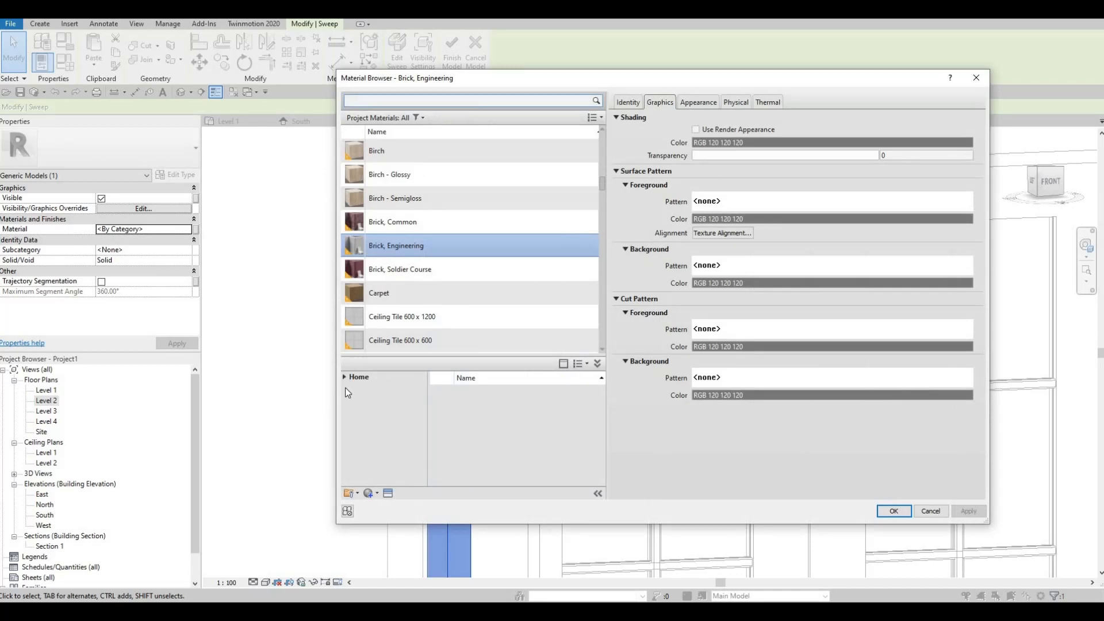
double_click(352, 401)
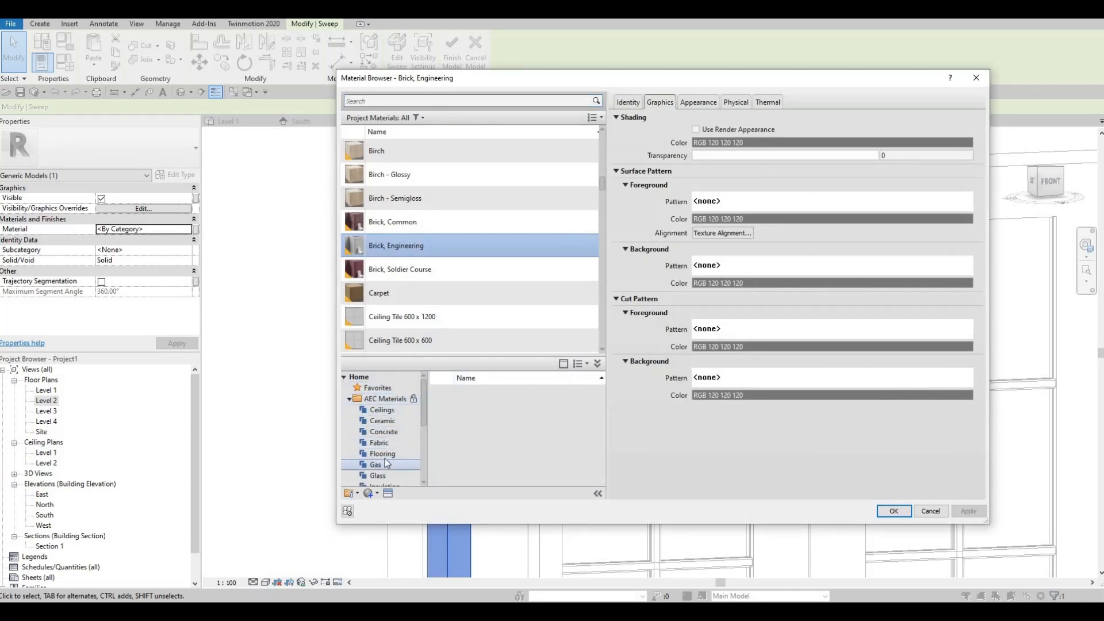
scroll(387, 454, down, 2)
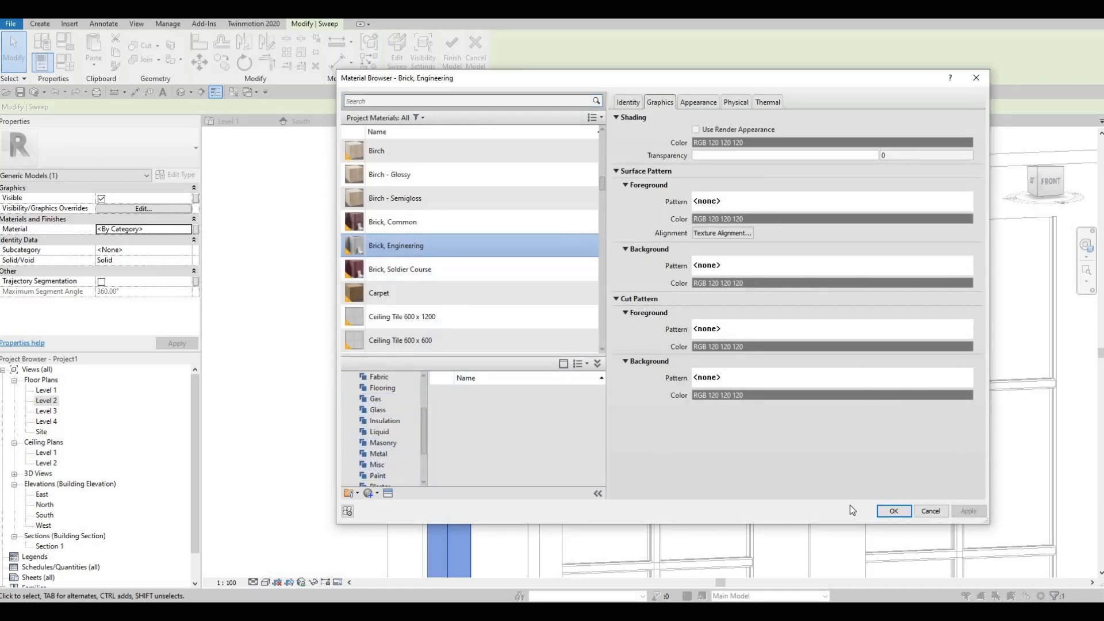
key(Return)
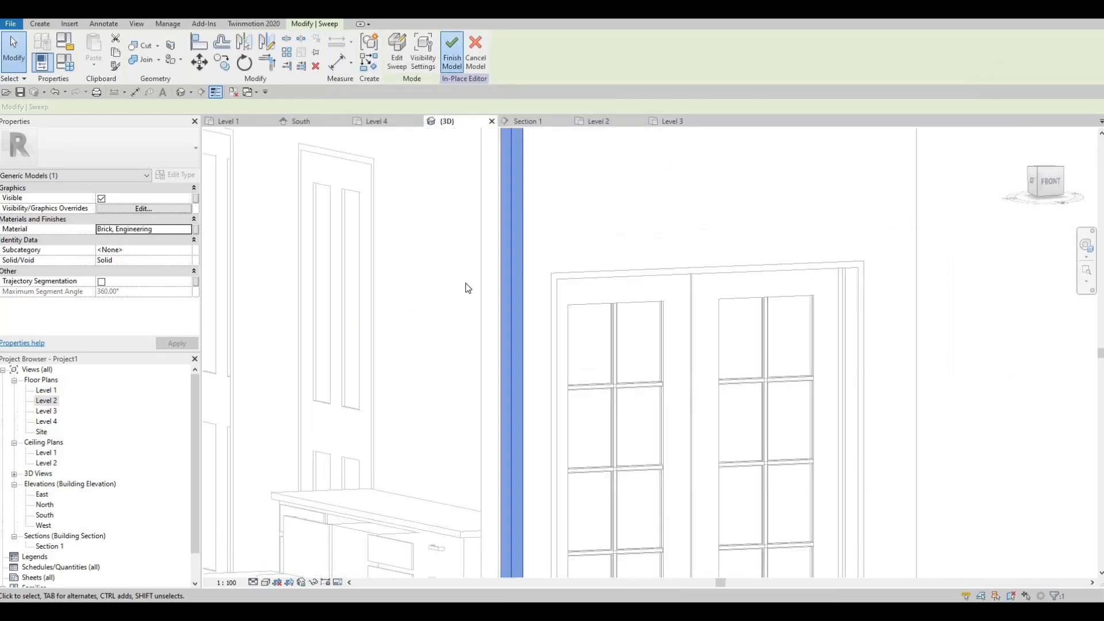
scroll(443, 322, down, 6)
middle_drag(451, 360, 520, 437)
scroll(520, 434, down, 2)
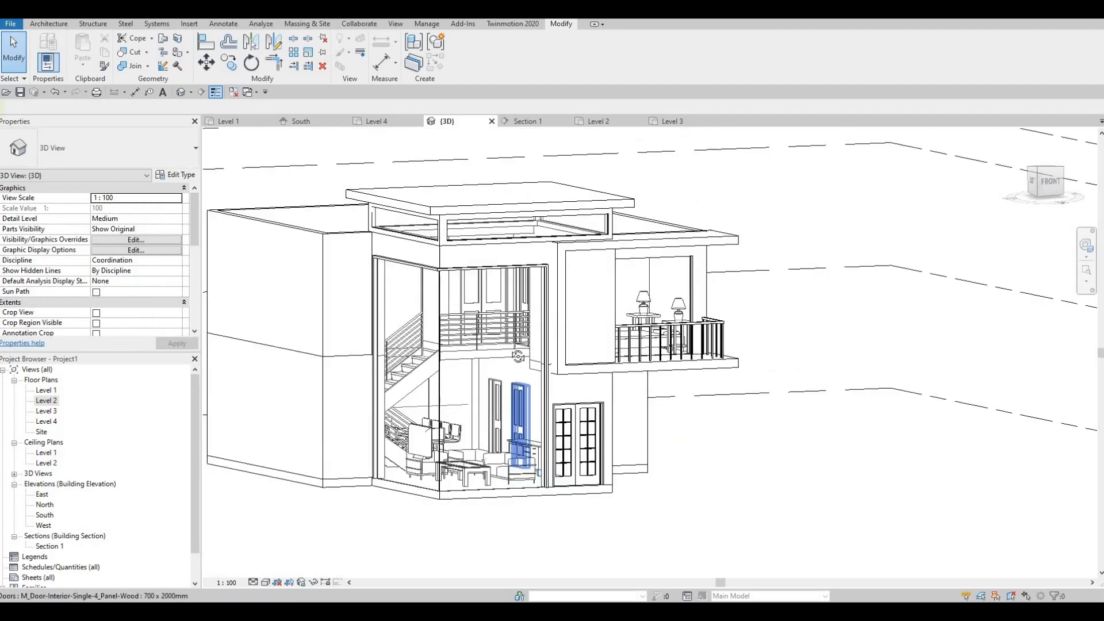
Step: Examine the new frame along the front jamb and the frame around the upper-floor balcony from several angles
scroll(562, 391, up, 10)
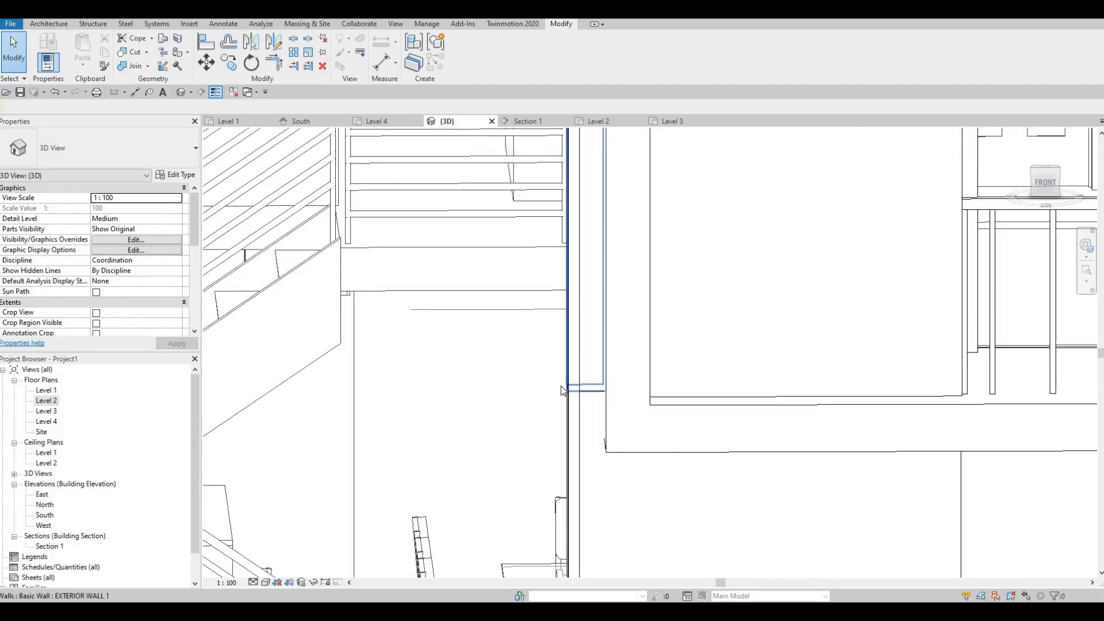
scroll(562, 391, down, 10)
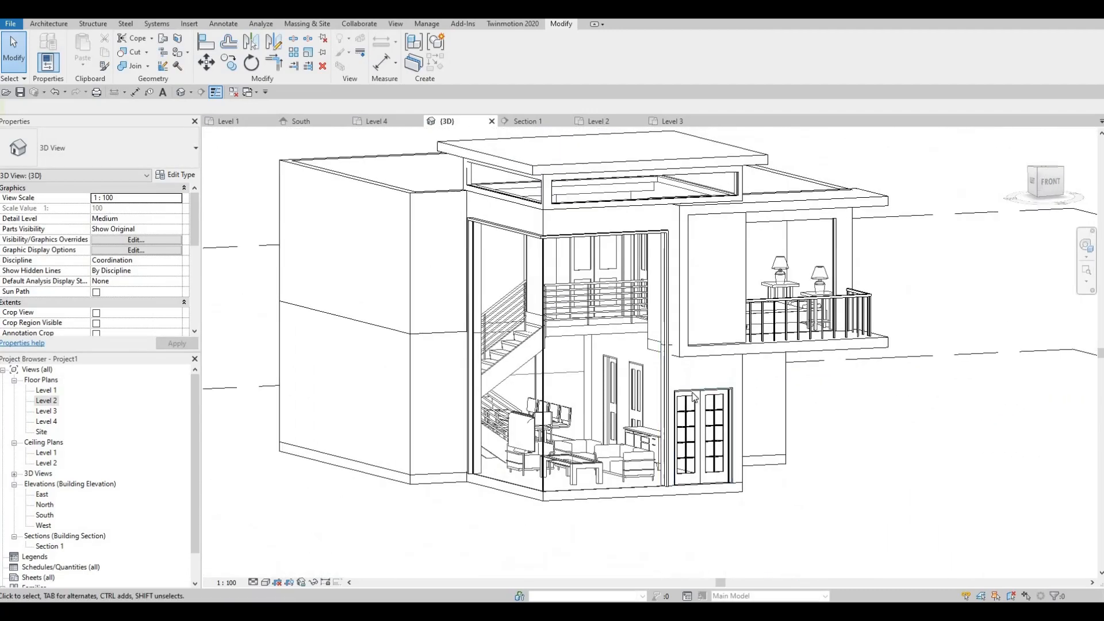
shift+middle_drag(610, 359, 446, 322)
shift+middle_drag(524, 309, 416, 322)
mouse_move(501, 270)
middle_down()
mouse_move(476, 293)
mouse_move(506, 283)
mouse_move(509, 264)
middle_up()
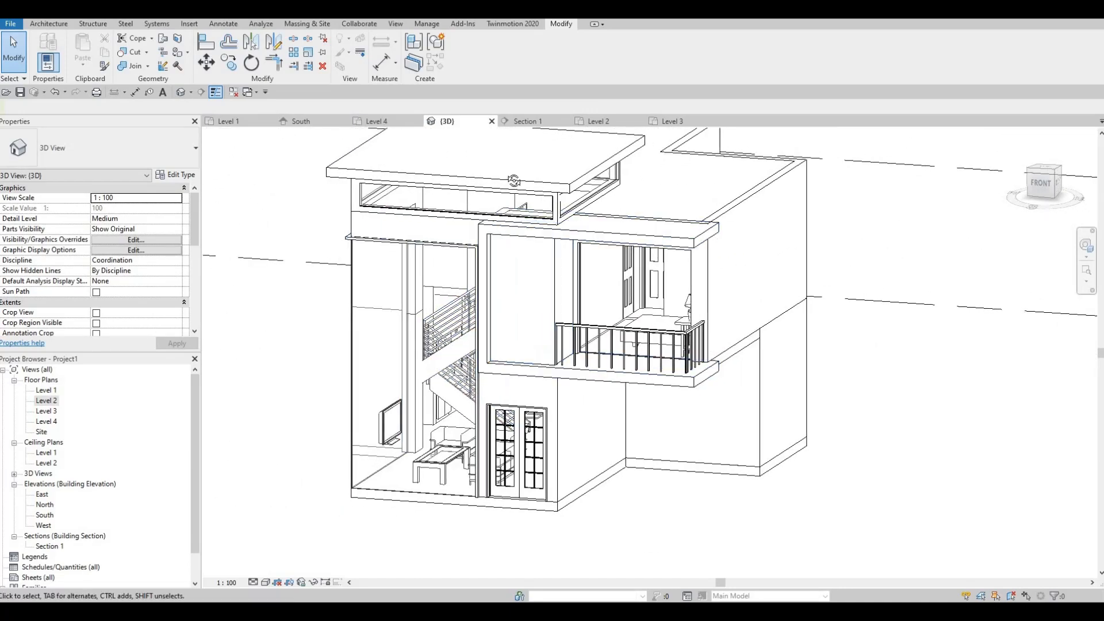
shift+middle_drag(513, 181, 566, 291)
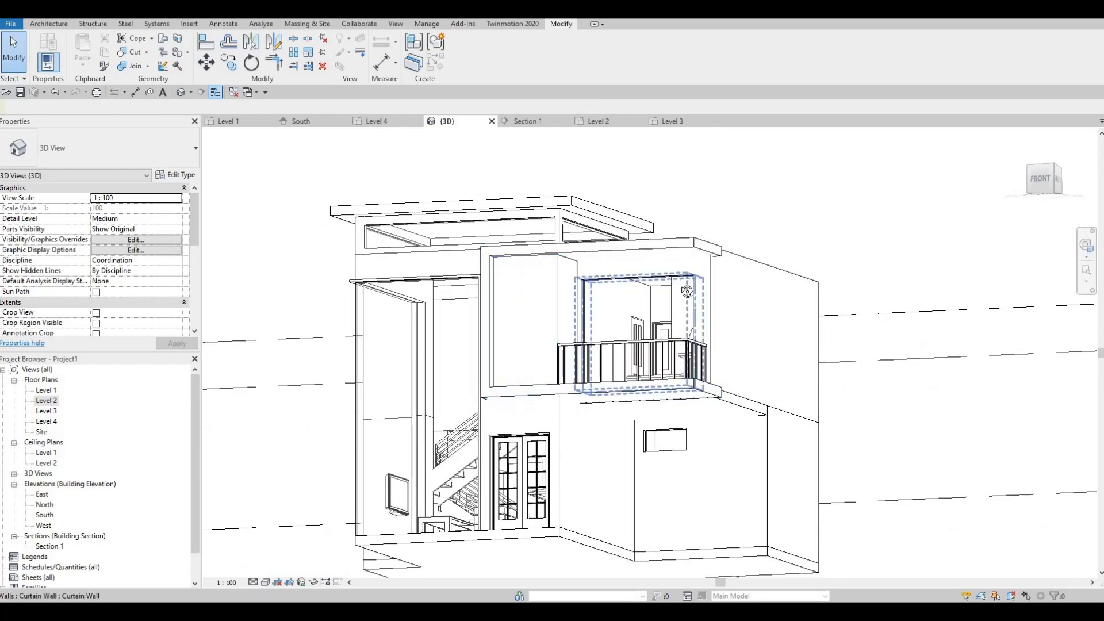
scroll(687, 291, up, 2)
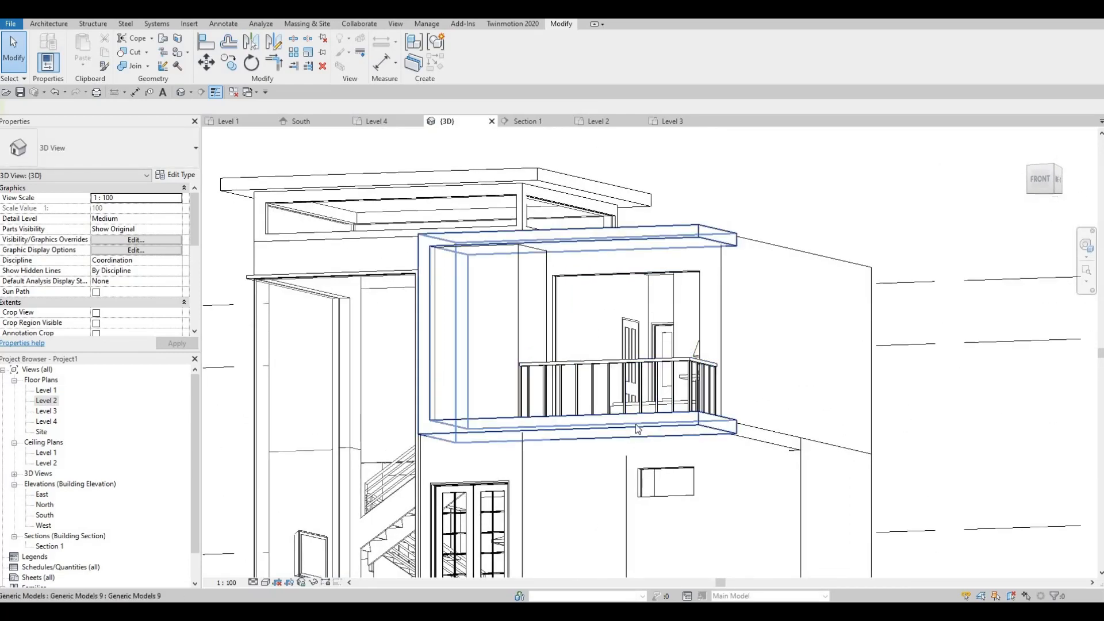
shift+middle_drag(643, 444, 627, 345)
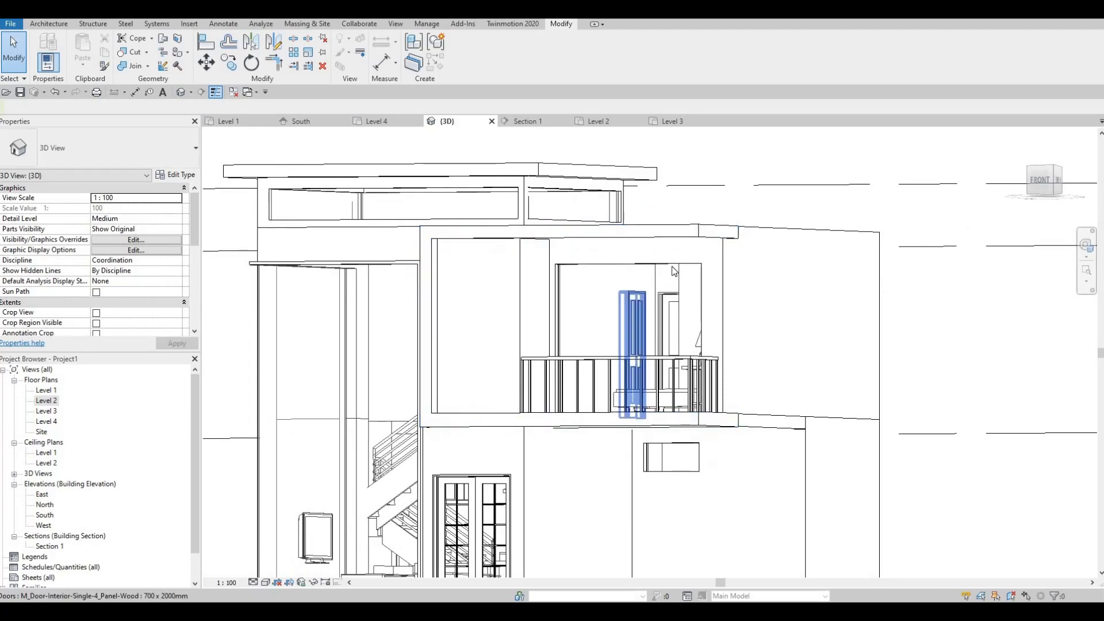
scroll(686, 261, up, 2)
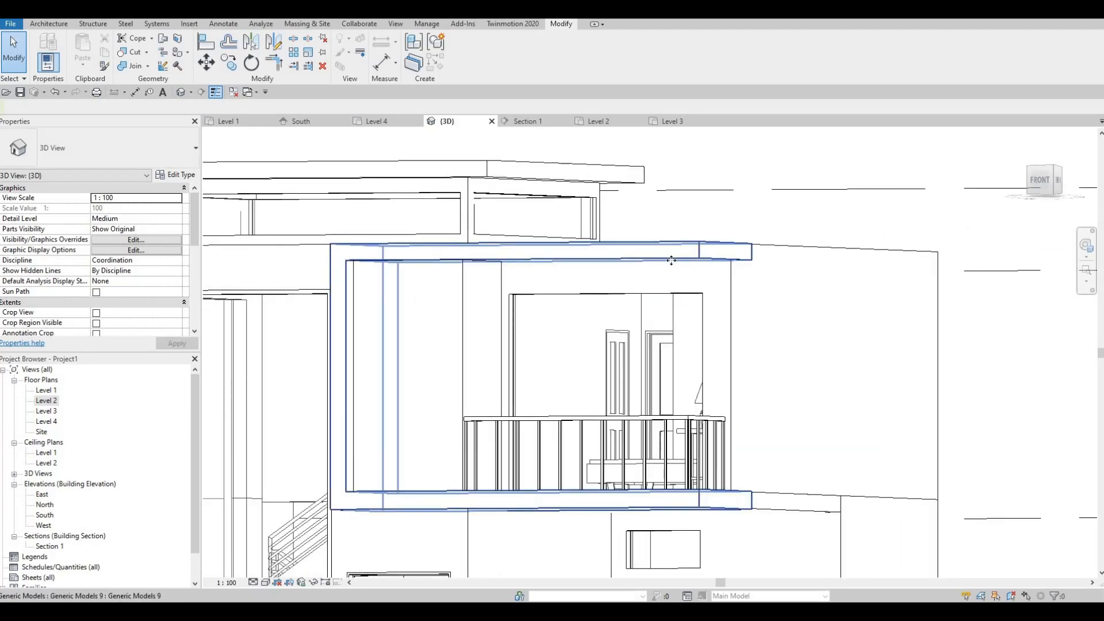
click(671, 261)
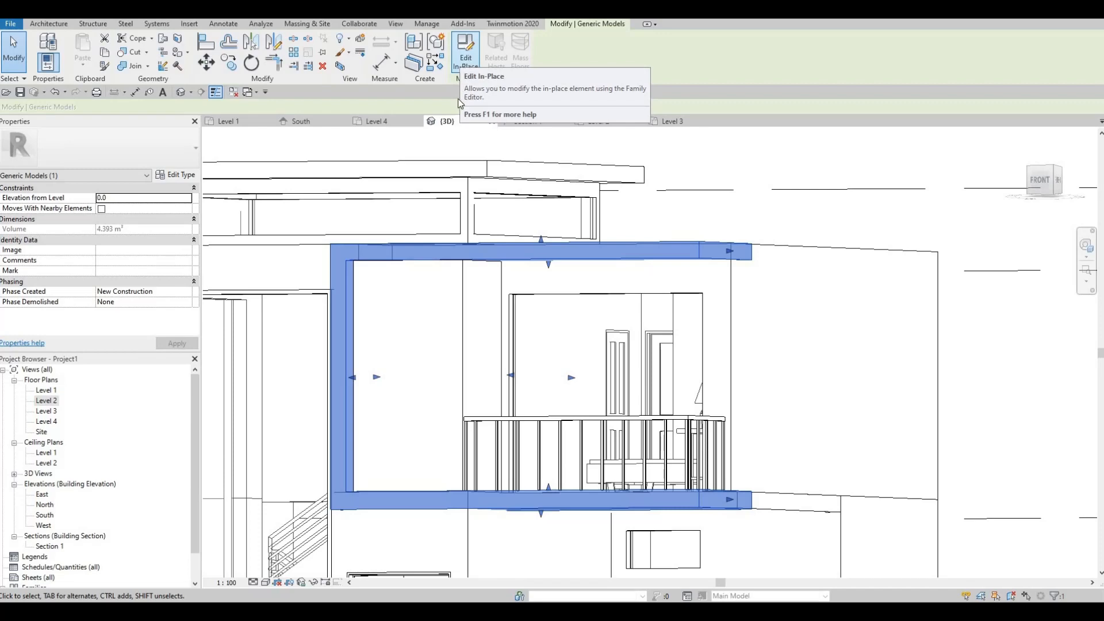
key(Escape)
key(Escape)
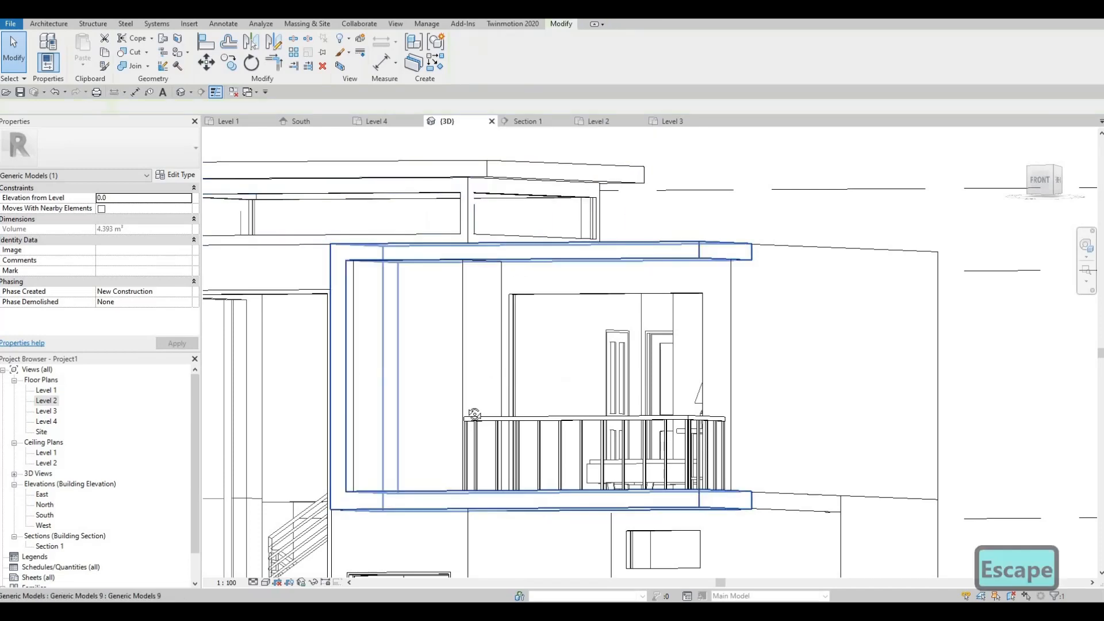
Step: Open the projecting frame around the upper-floor balcony for in-place editing
shift+middle_drag(516, 274, 596, 345)
scroll(652, 295, up, 1)
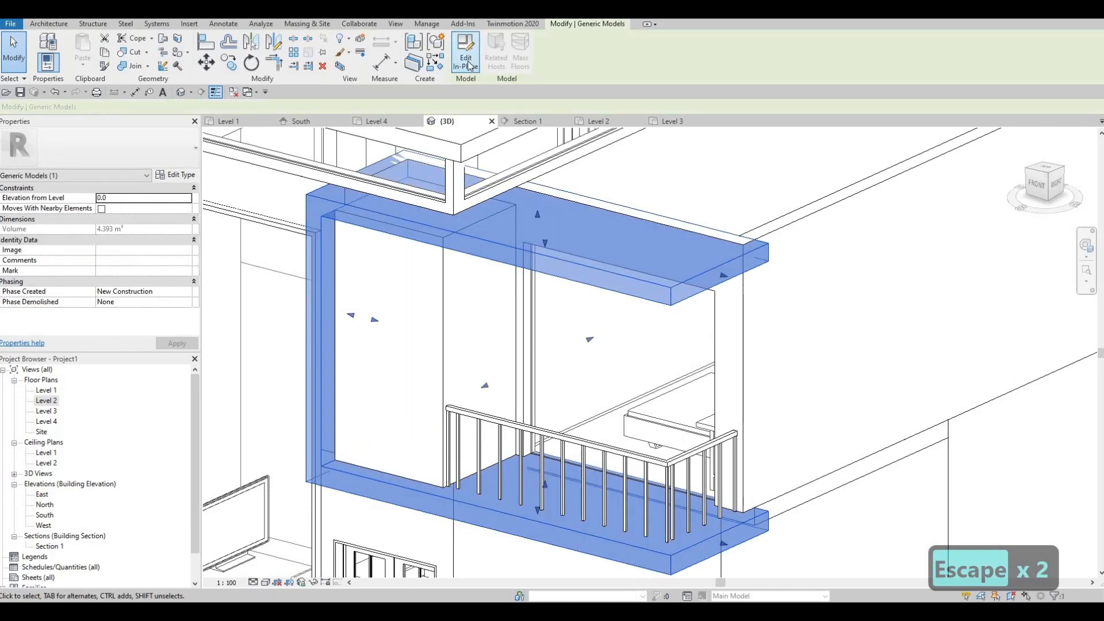
click(470, 63)
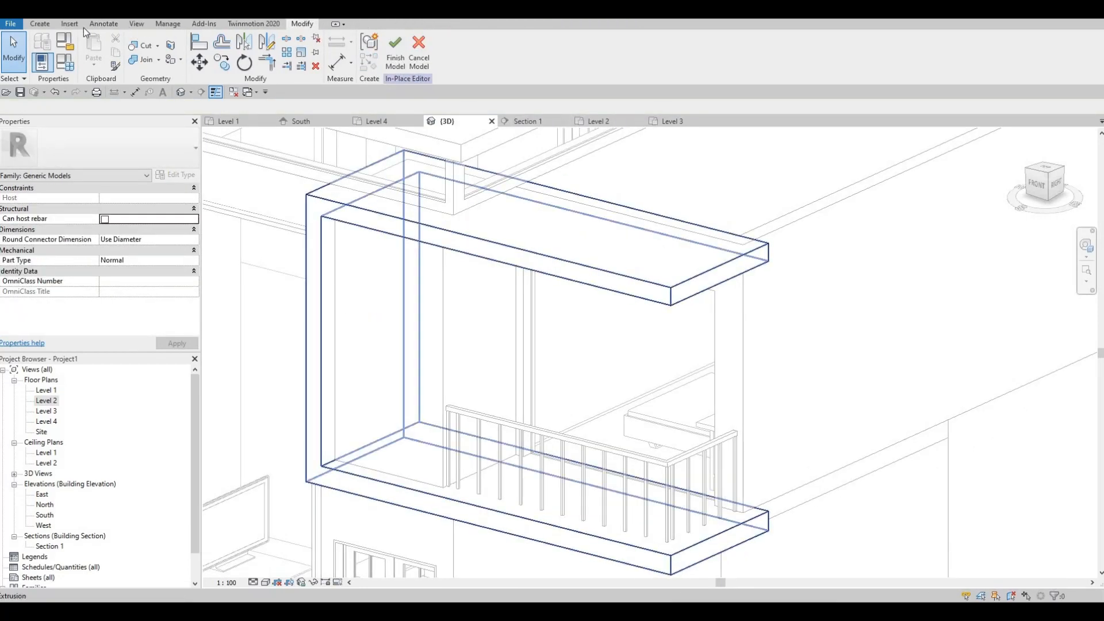
Step: Create a sweep path along the balcony frame's outer edges, picking the upper side, upper front, vertical, lower front and lower side edges
click(40, 25)
click(172, 51)
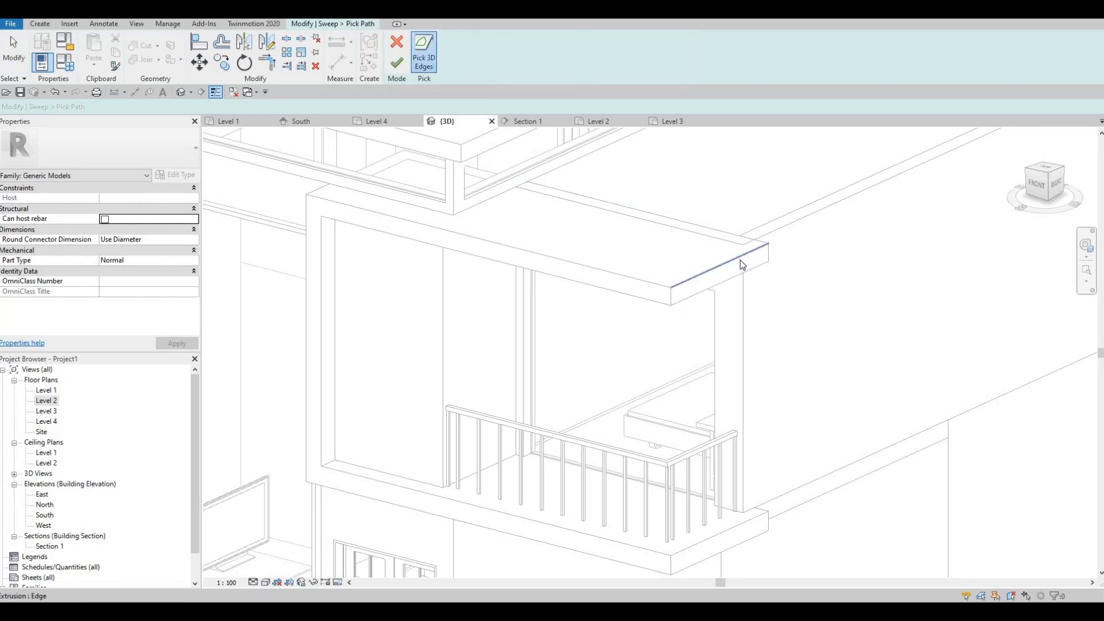
click(713, 271)
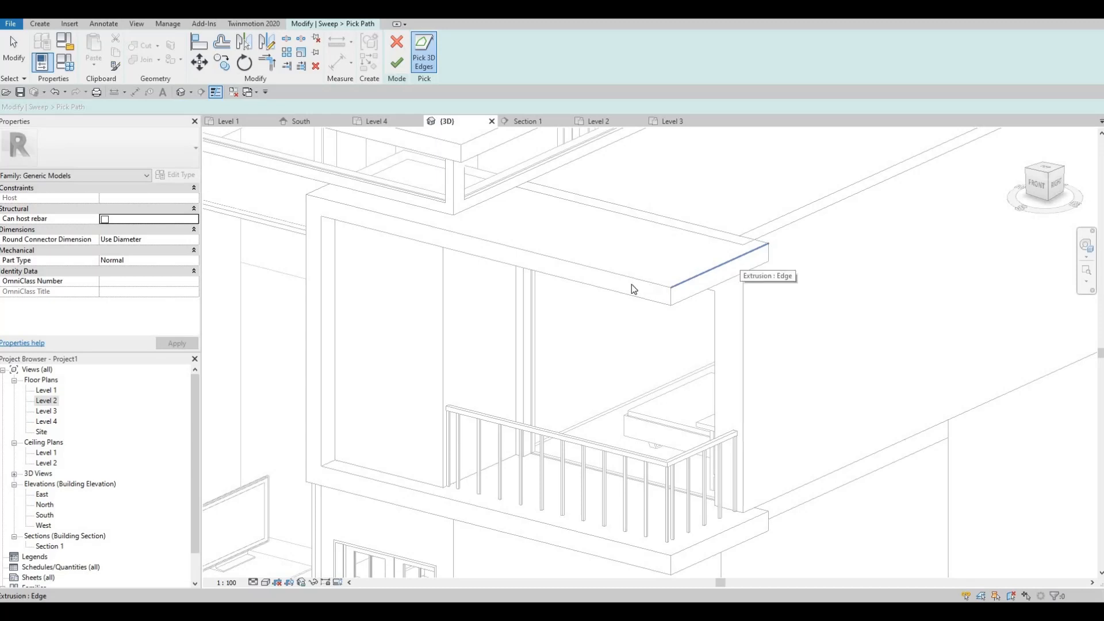
click(384, 256)
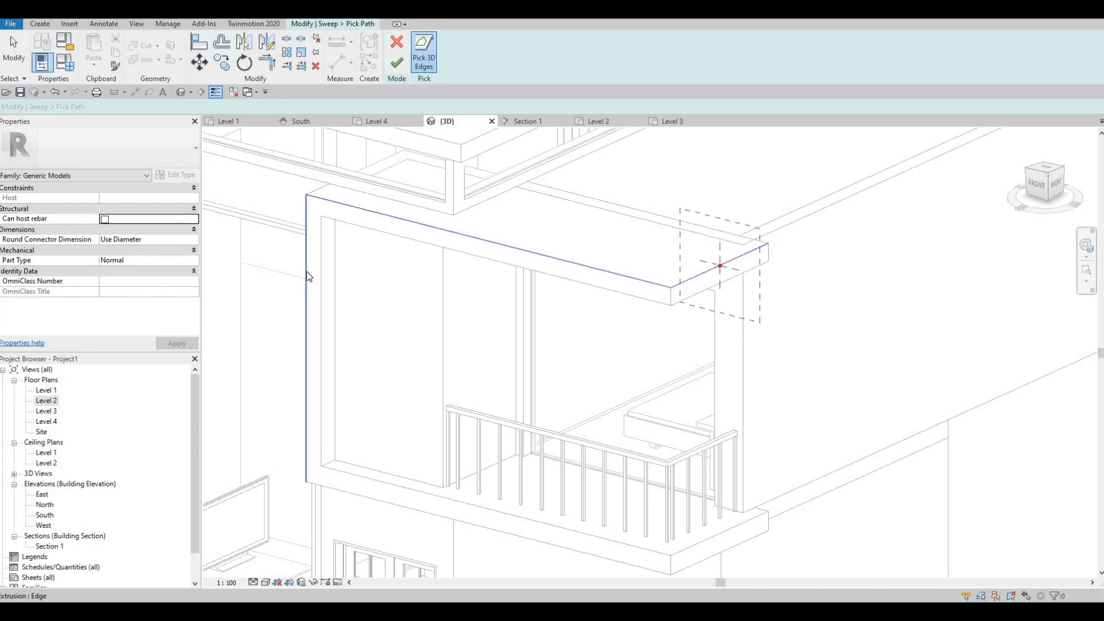
click(305, 272)
middle_drag(444, 336, 479, 166)
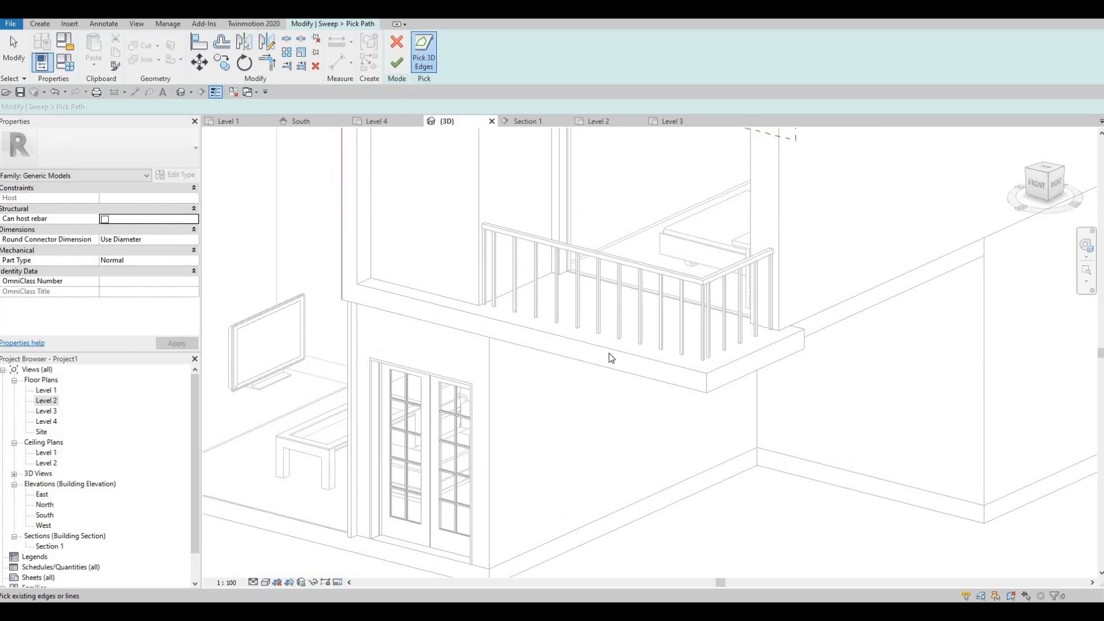
click(752, 373)
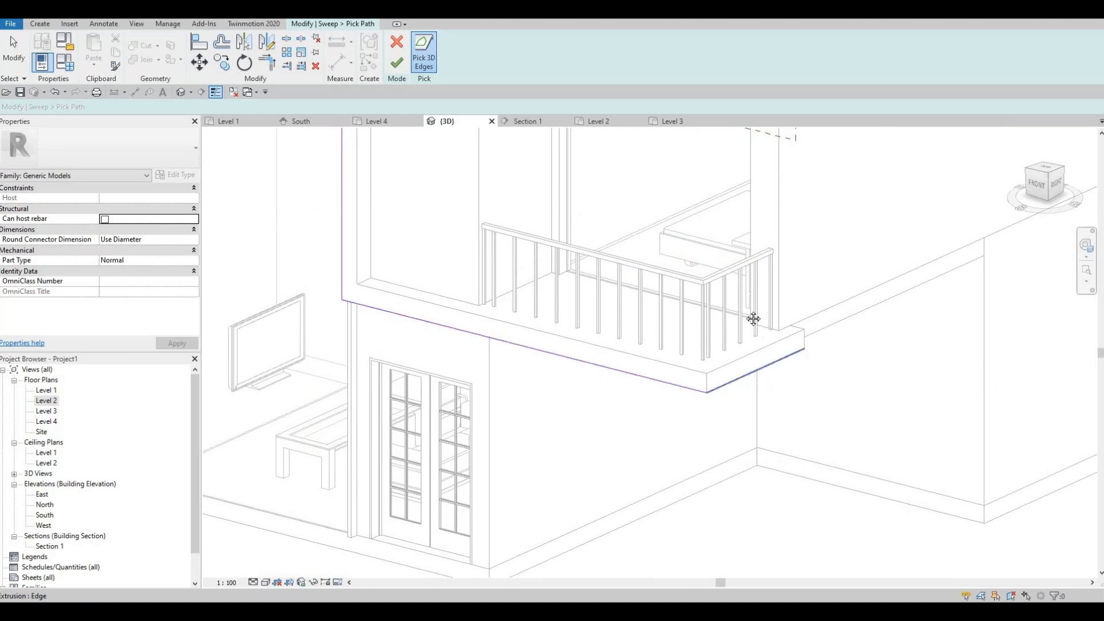
middle_drag(731, 280, 700, 350)
scroll(699, 349, down, 2)
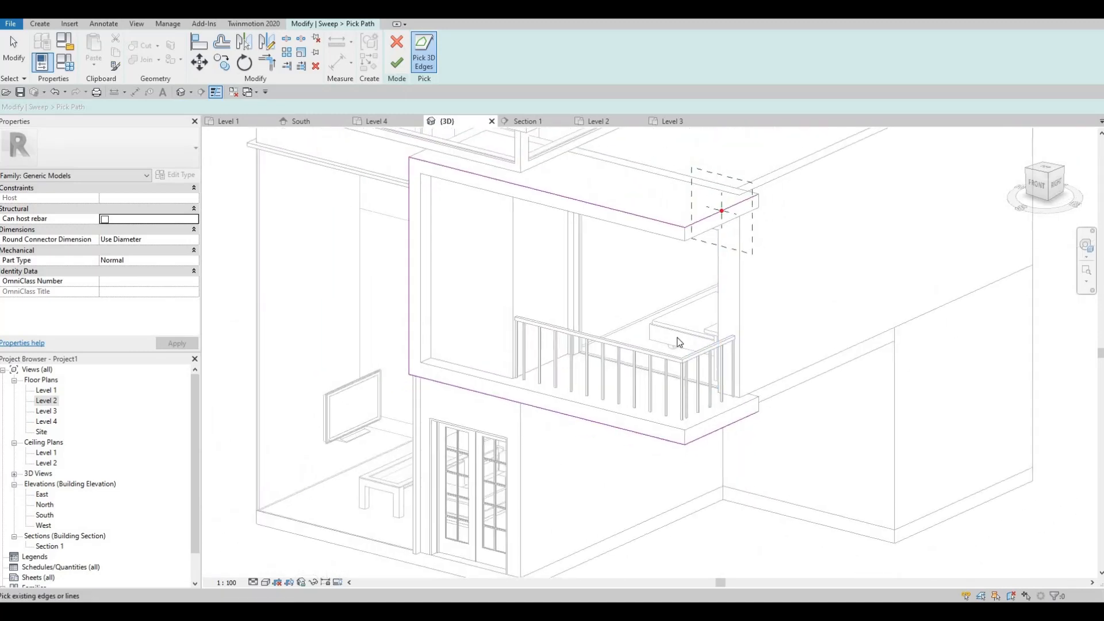
middle_drag(703, 303, 689, 317)
middle_drag(717, 246, 709, 256)
scroll(710, 250, up, 2)
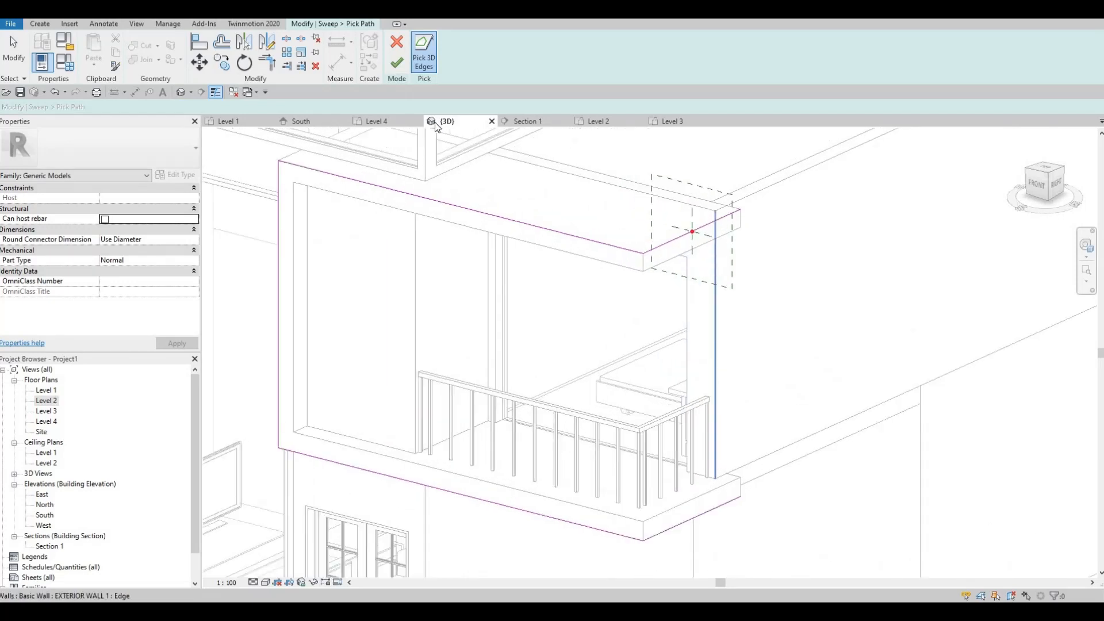
click(397, 64)
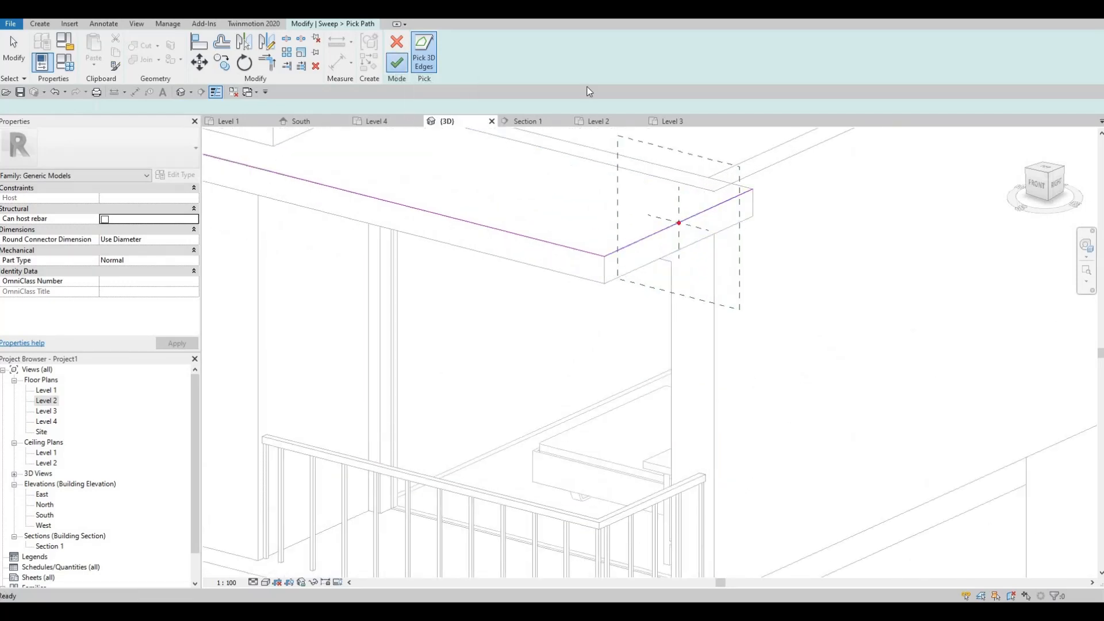
Step: Sketch a rectangular sweep profile about 50 by 205 mm, starting at the intersection of the path's reference planes
click(597, 63)
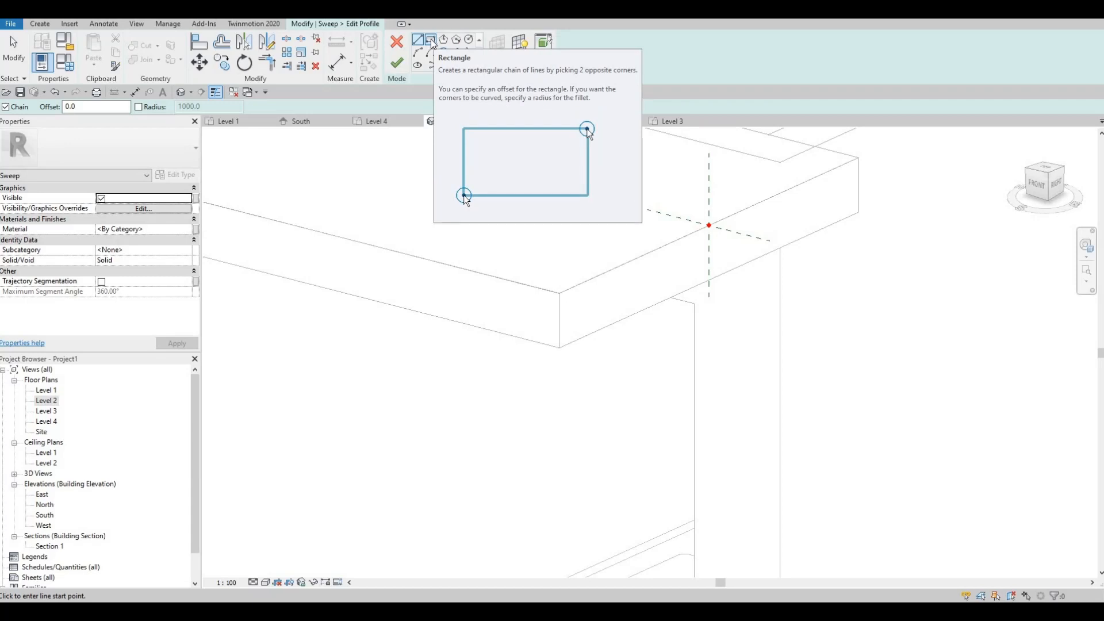
click(430, 39)
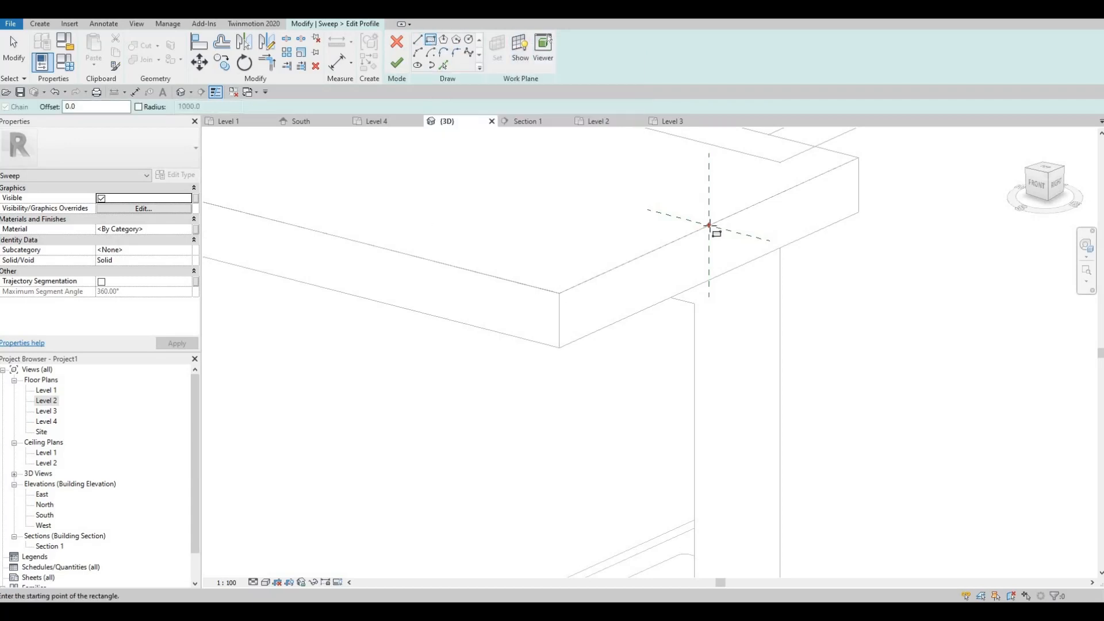
scroll(704, 229, up, 2)
click(705, 229)
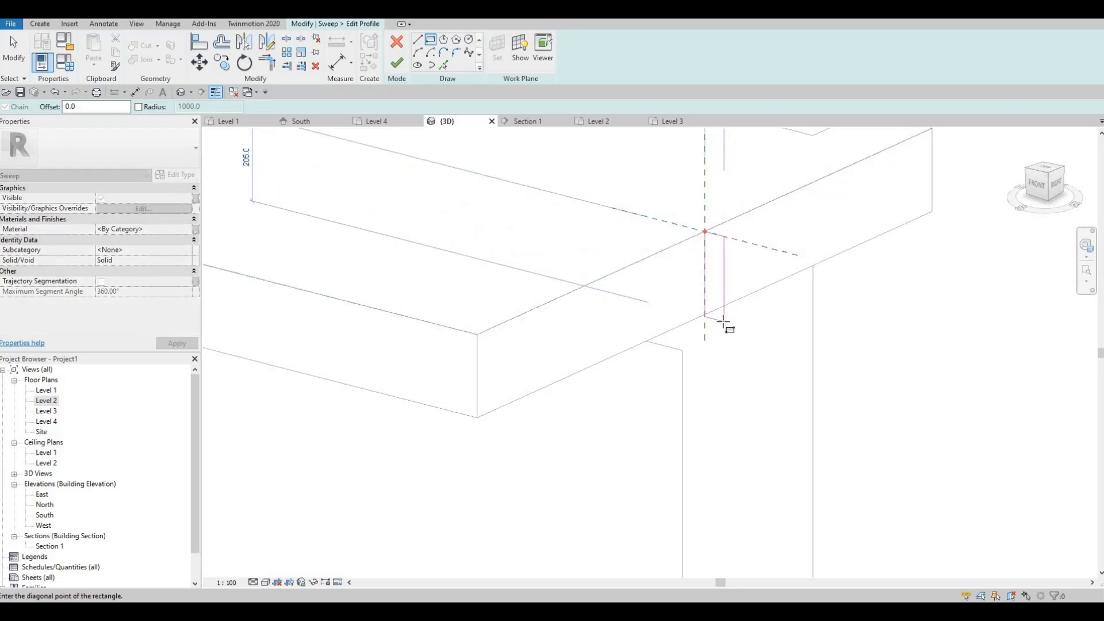
click(701, 230)
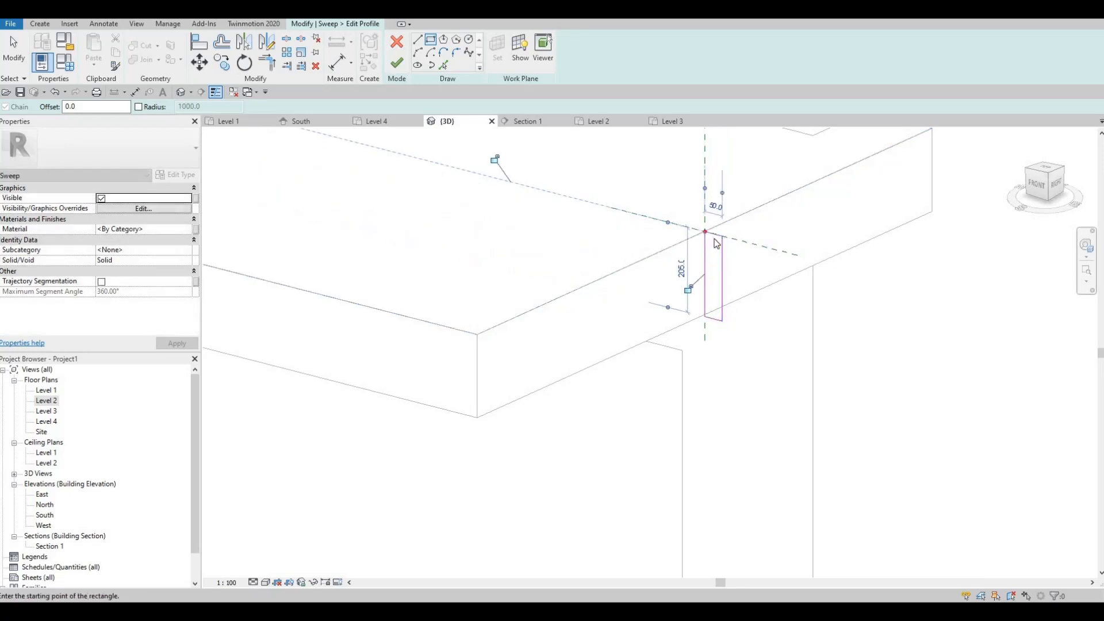
scroll(718, 235, up, 2)
key(Escape)
key(Escape)
Step: Nudge the profile rectangle's upper short edge upward by three increments
click(719, 235)
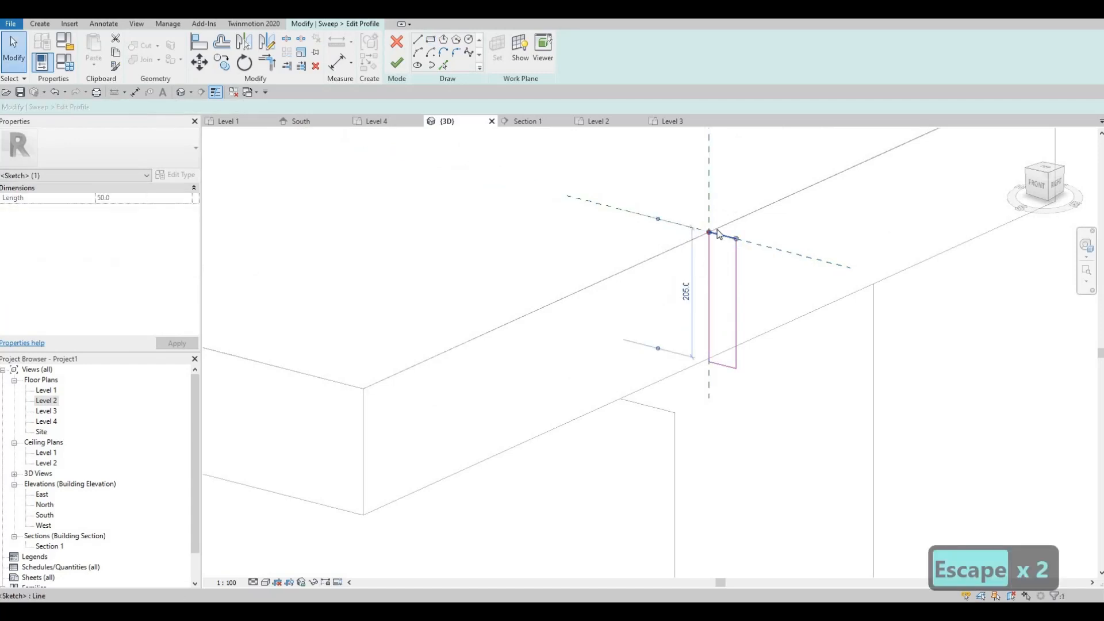
scroll(718, 228, up, 2)
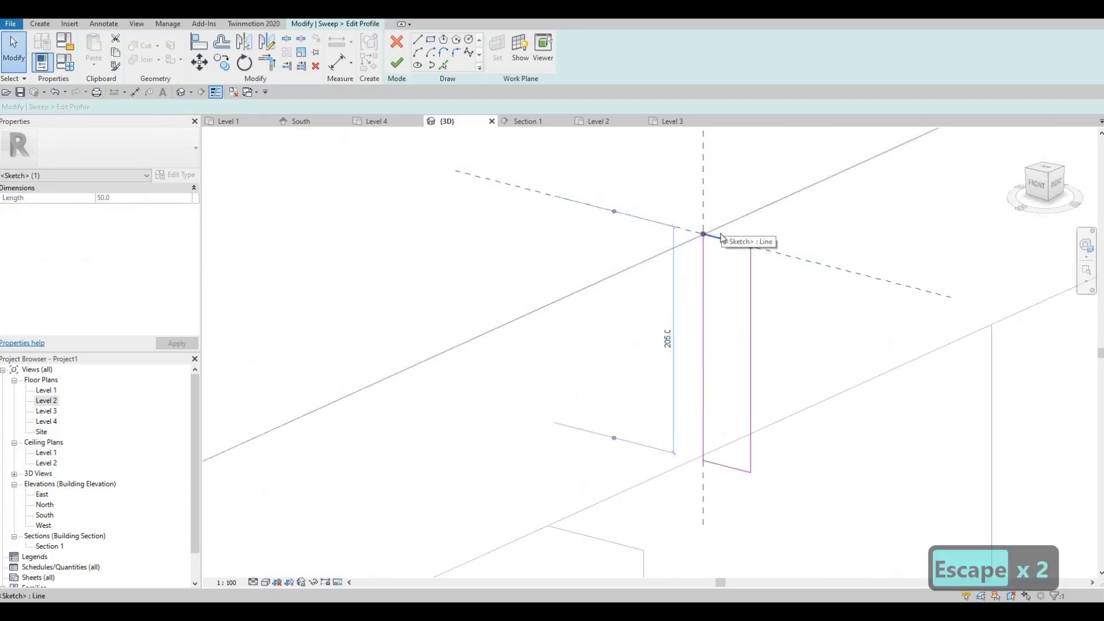
key(Up)
key(Up)
key(Up)
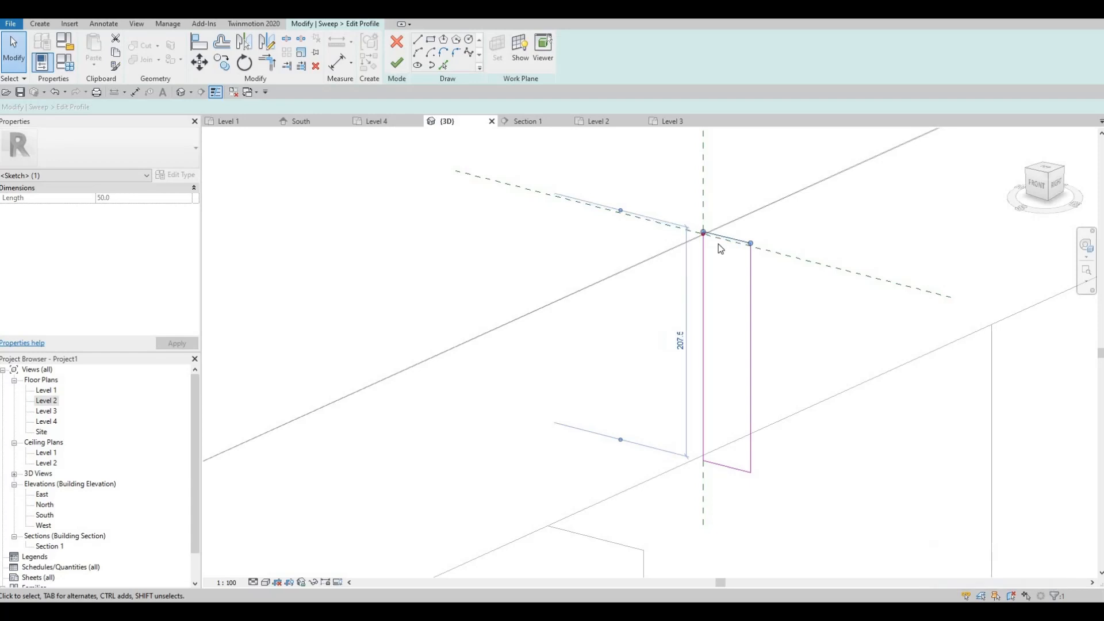
Step: Set the profile rectangle's height to 210 mm by moving its lower short edge
scroll(733, 470, up, 1)
click(732, 463)
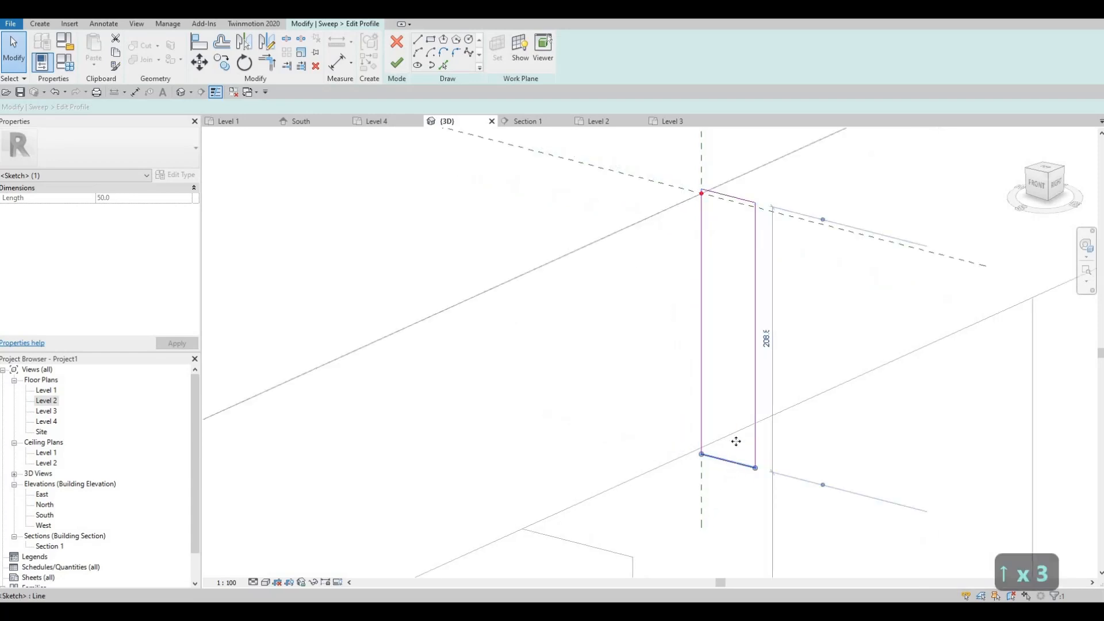
click(765, 347)
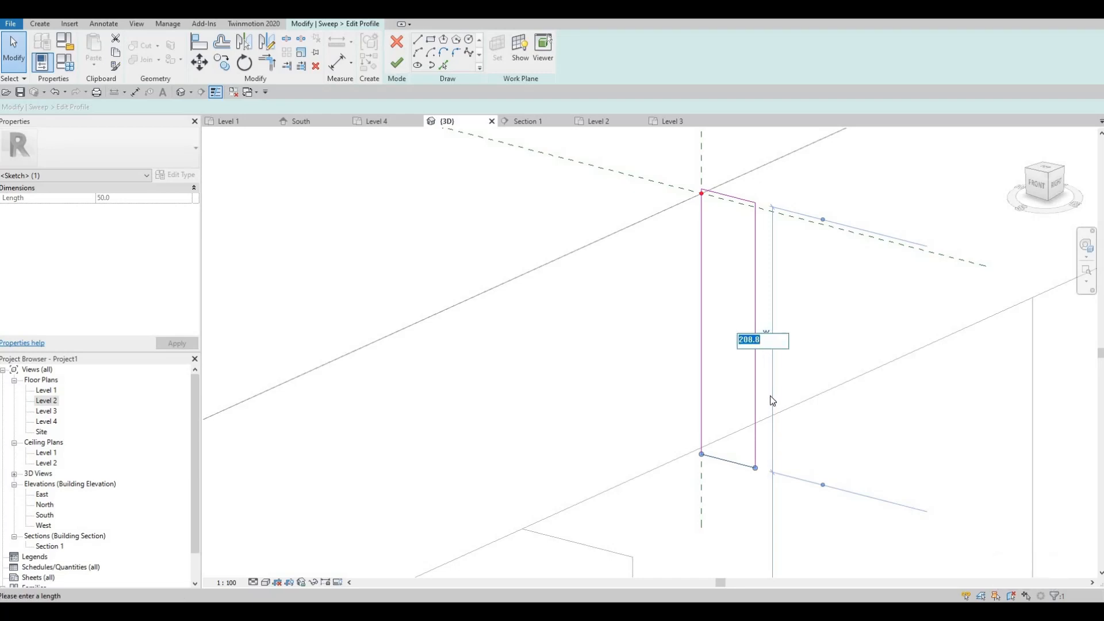
text(210)
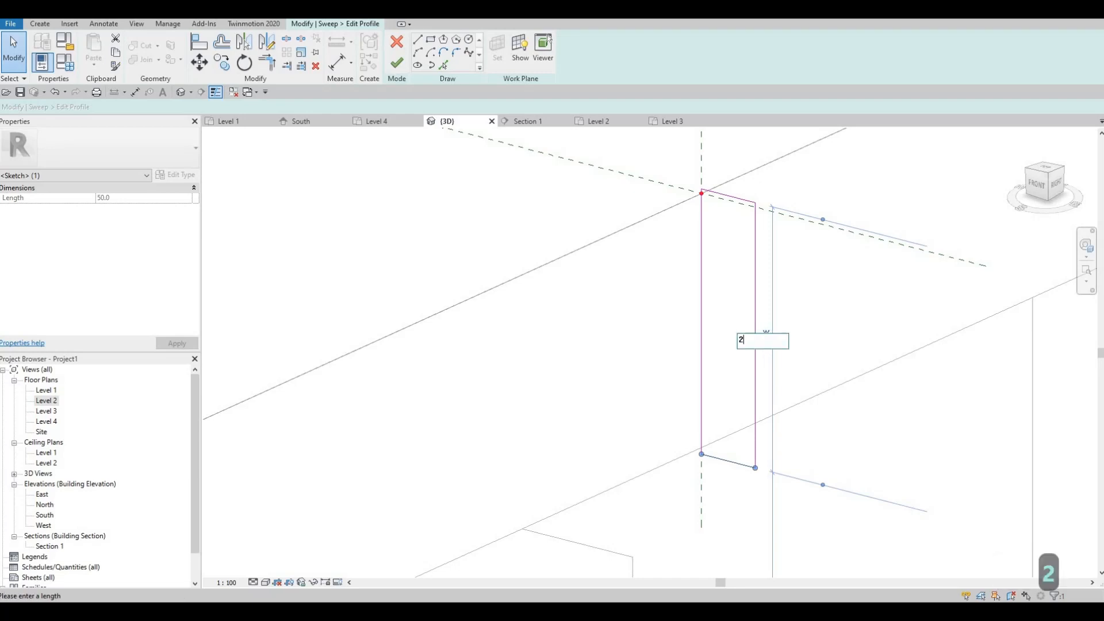
key(Return)
key(Escape)
key(Escape)
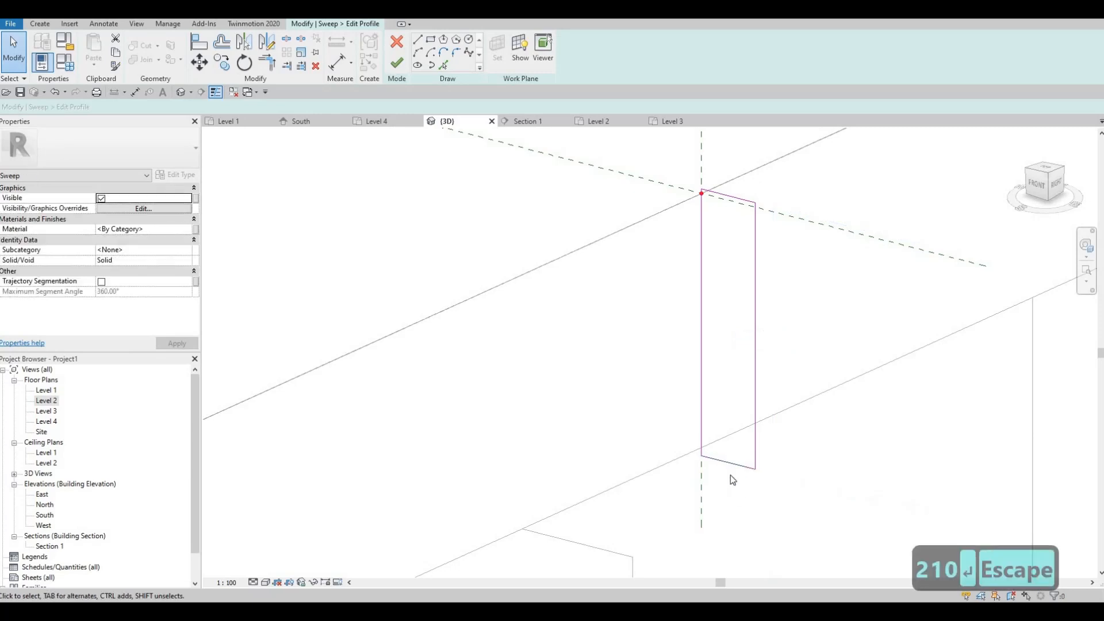
click(726, 197)
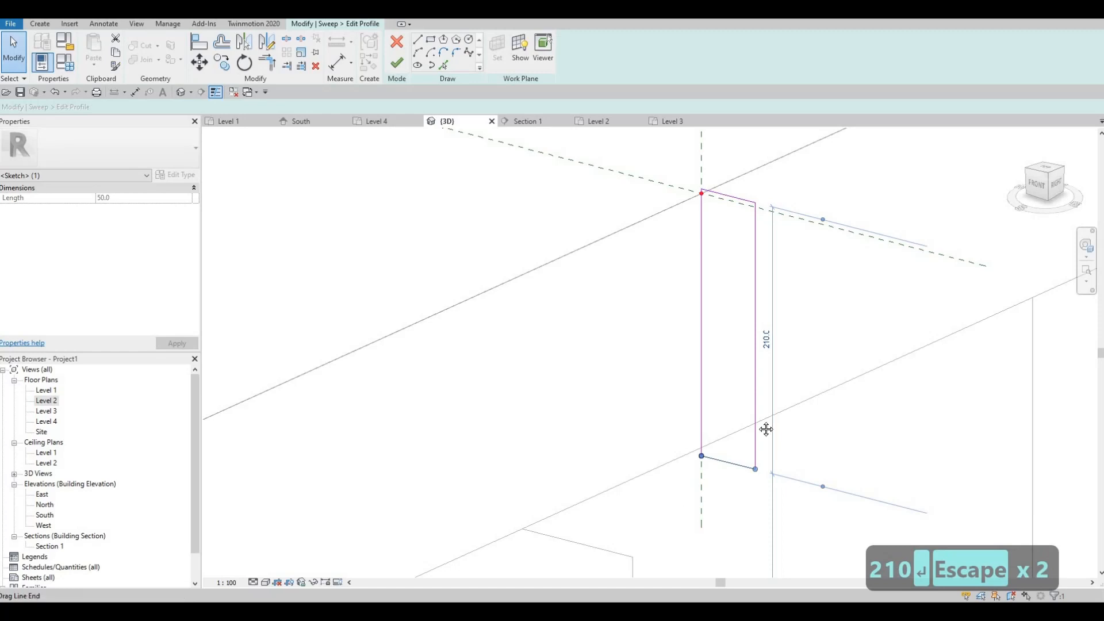
key(Escape)
Step: Sketch a 10 by 10 mm square inside the profile against its outer long edge, about 29 mm below the upper edge
scroll(805, 318, down, 2)
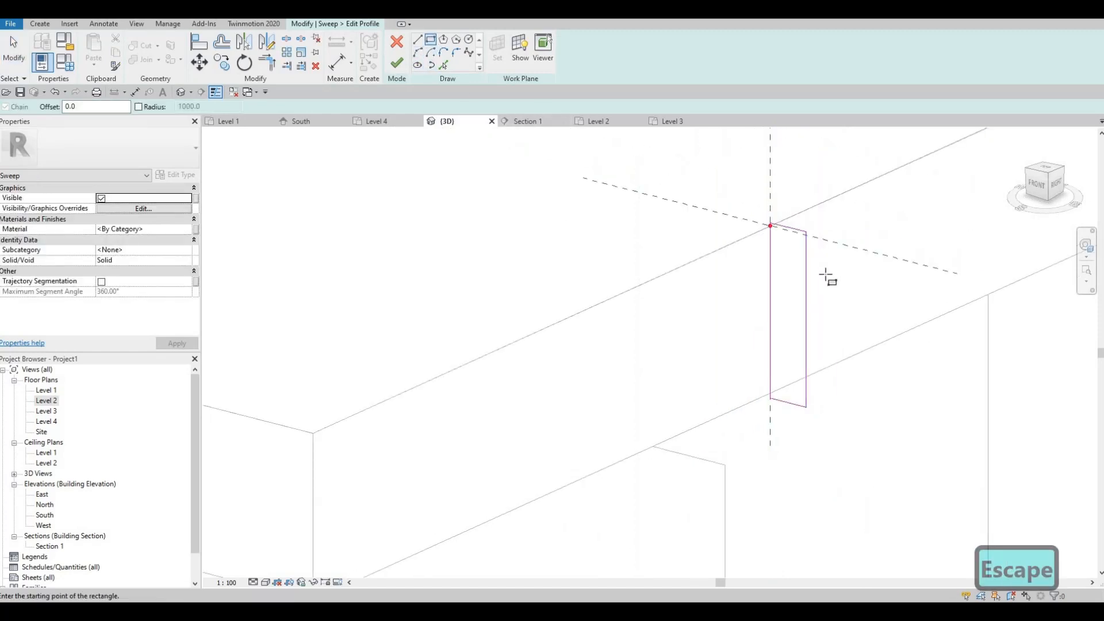
scroll(827, 275, up, 1)
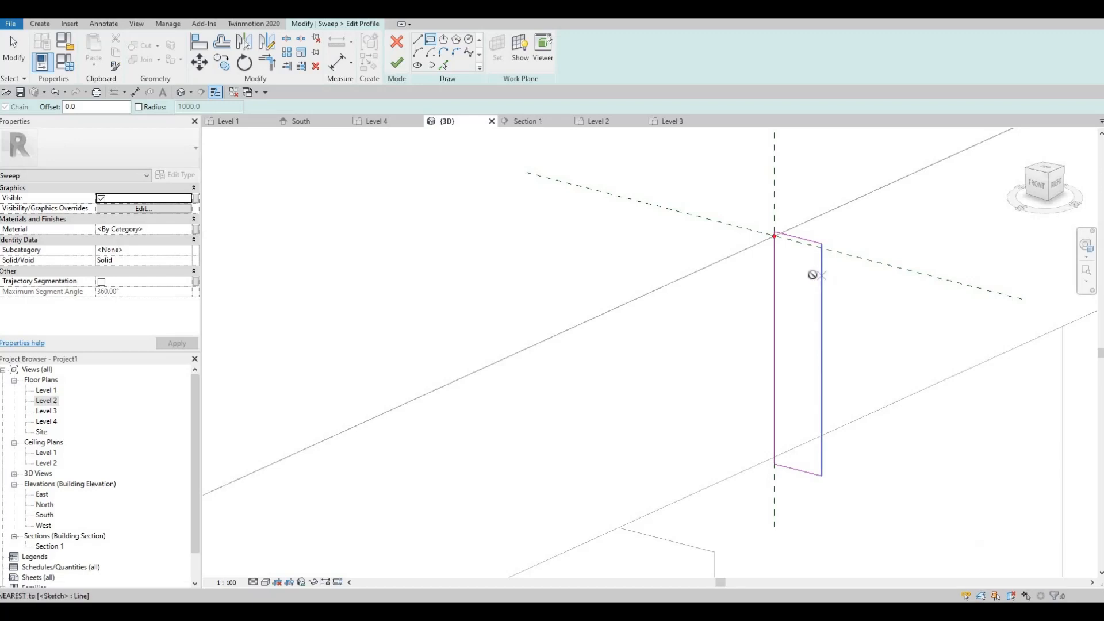
click(802, 271)
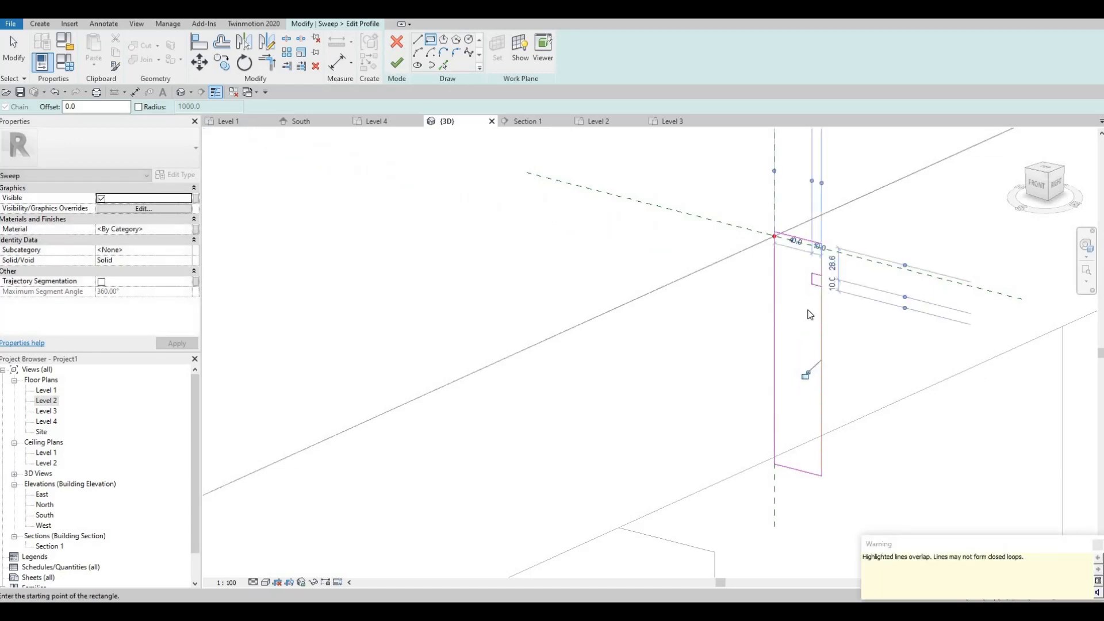
key(Escape)
key(Escape)
key(Escape)
Step: Move the small square down along the outer long edge to near the profile's lower end
scroll(810, 306, up, 1)
middle_drag(785, 274, 780, 266)
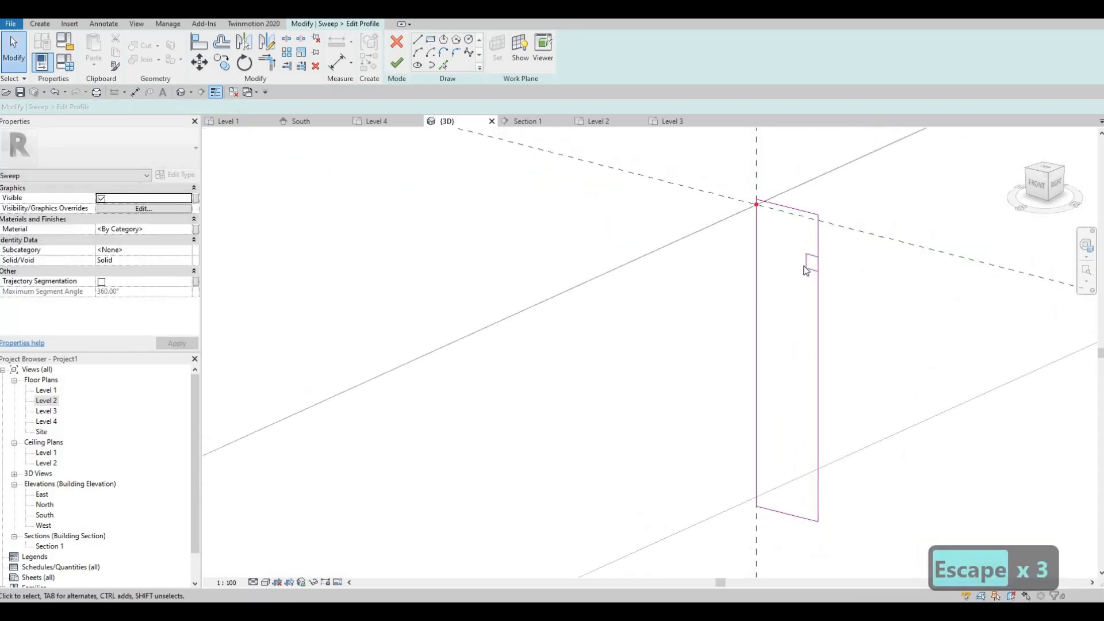
drag(786, 232, 843, 304)
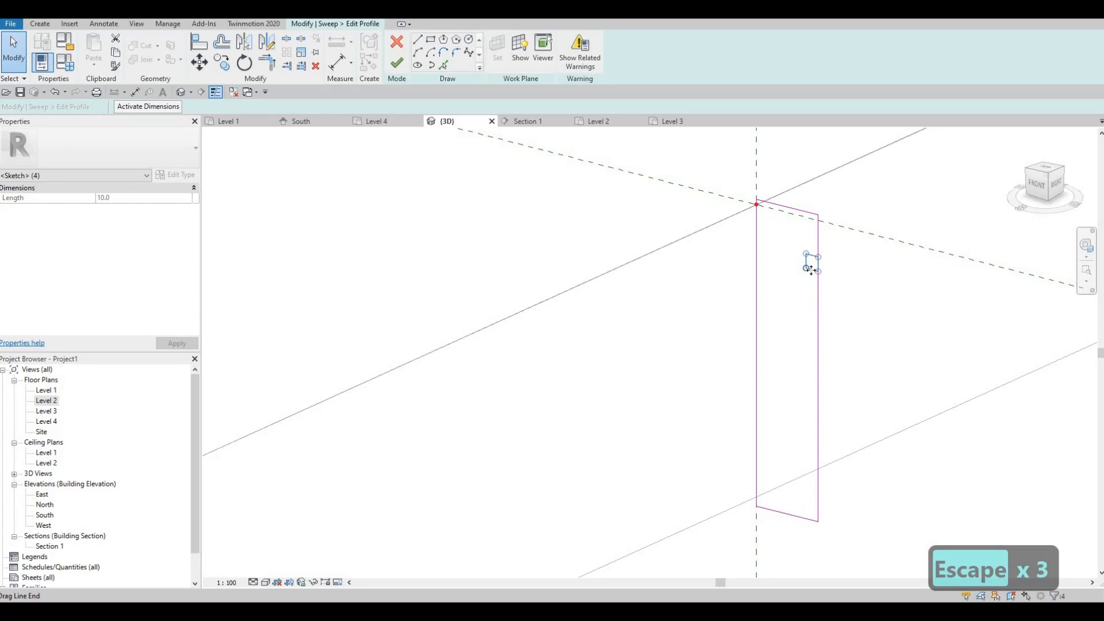
drag(798, 463, 815, 493)
scroll(815, 492, up, 1)
key(Escape)
key(Escape)
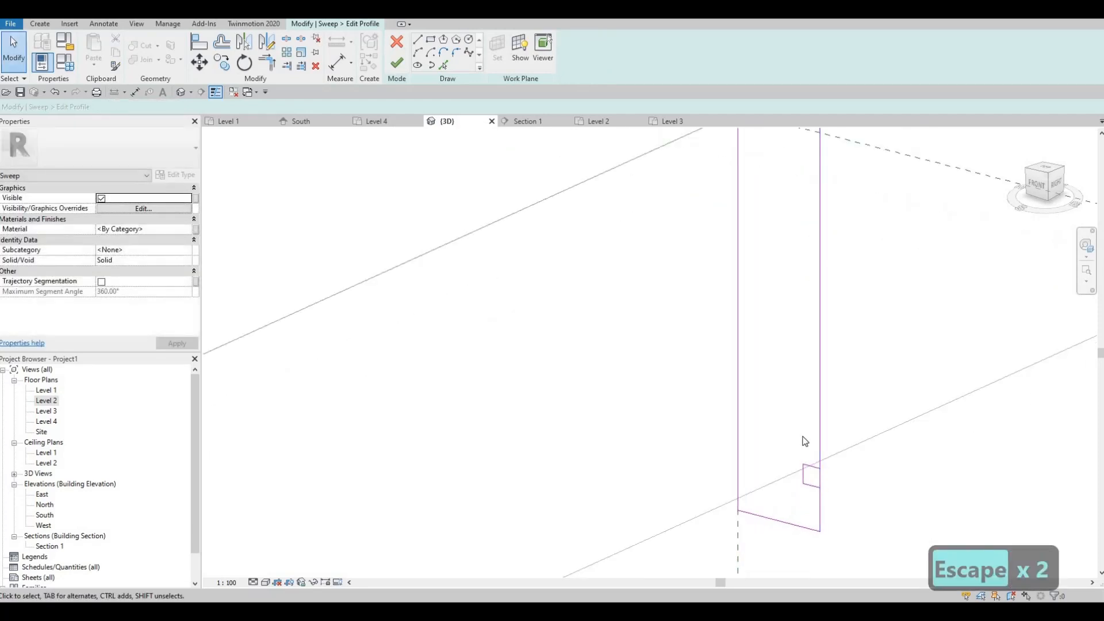
Step: Delete the small square's outer side and split the profile's outer long edge at the square
click(836, 501)
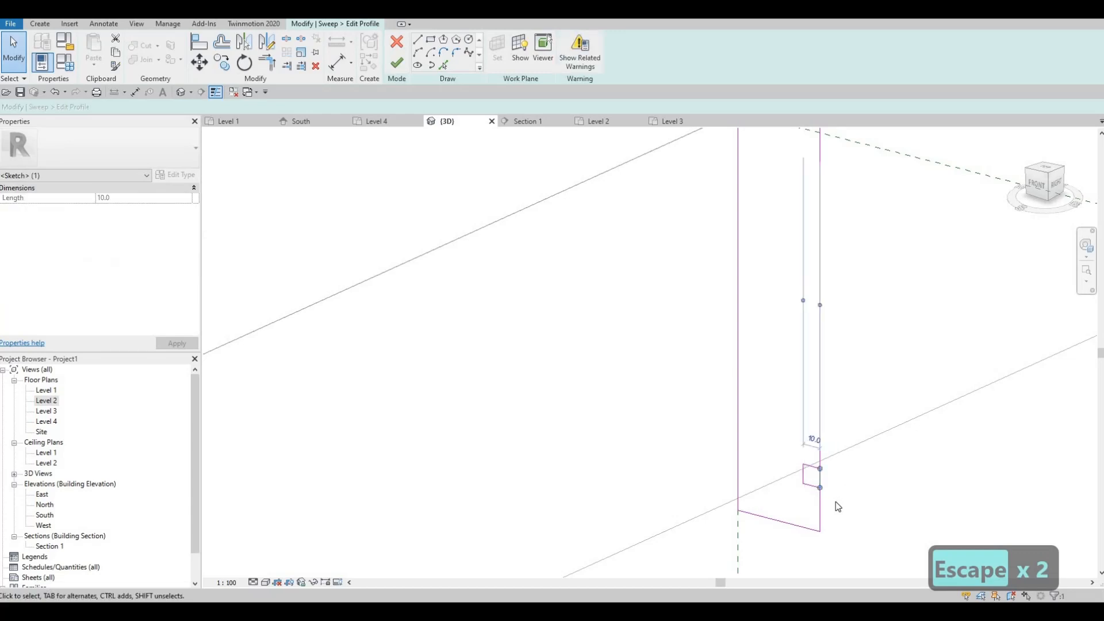
key(Delete)
key(s)
key(l)
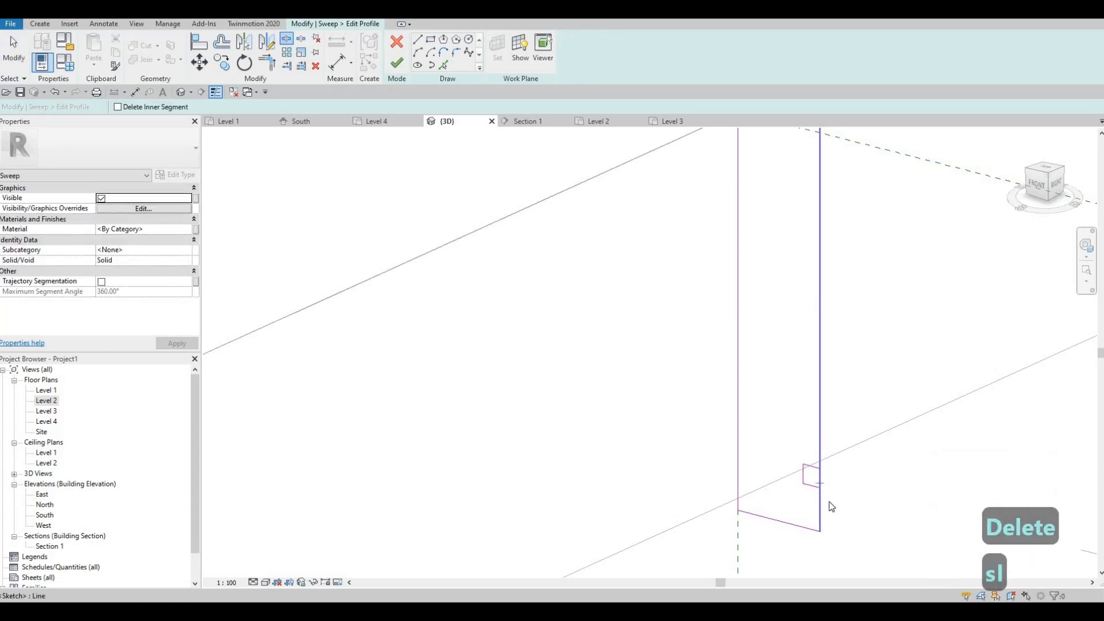
key(Escape)
key(Escape)
Step: Trim the split outer edge to the small square's sides, forming an open notch in one closed profile
key(t)
key(r)
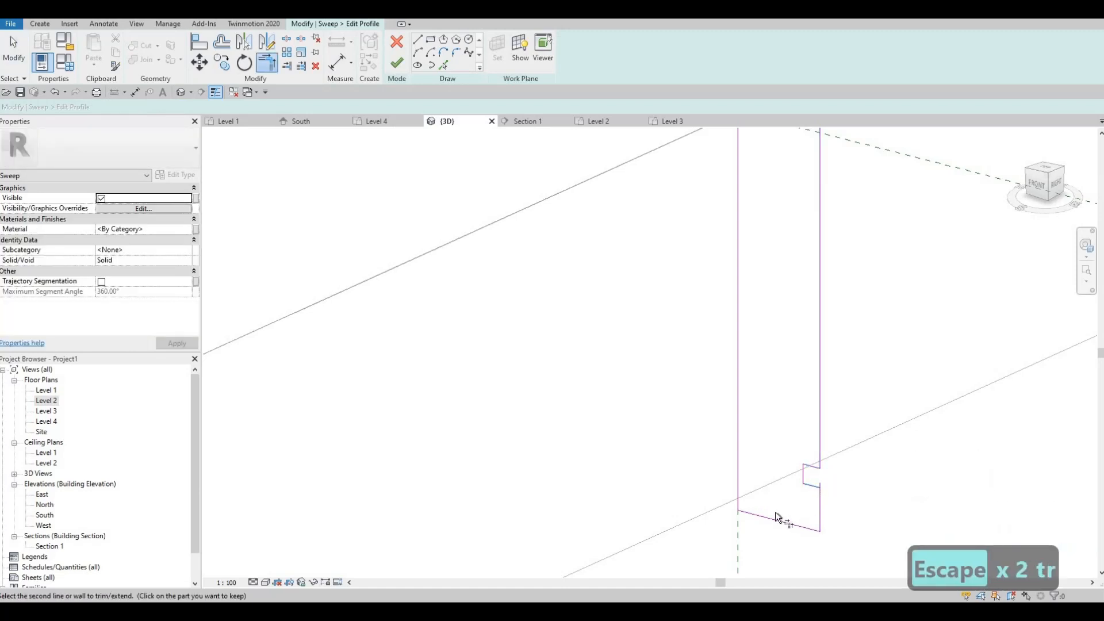
mouse_move(768, 497)
middle_down()
mouse_move(782, 447)
mouse_move(803, 441)
mouse_move(799, 418)
mouse_move(430, 109)
middle_up()
key(Escape)
key(Escape)
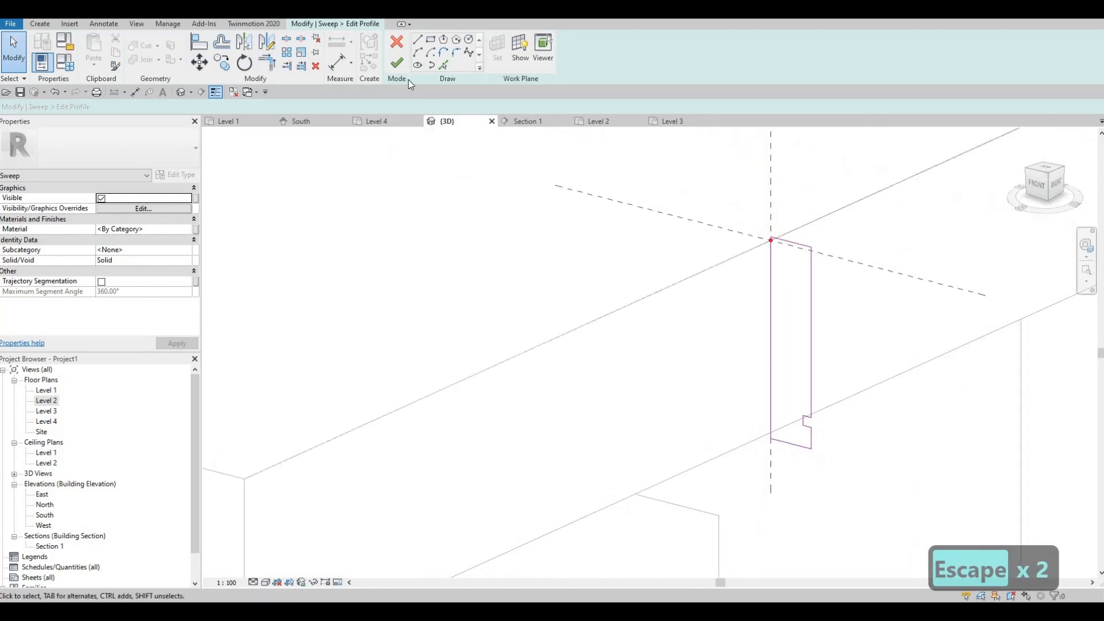
Step: Assign the Cladding, Vertical Ribbed material to the sweep after browsing the AEC metal materials
click(184, 230)
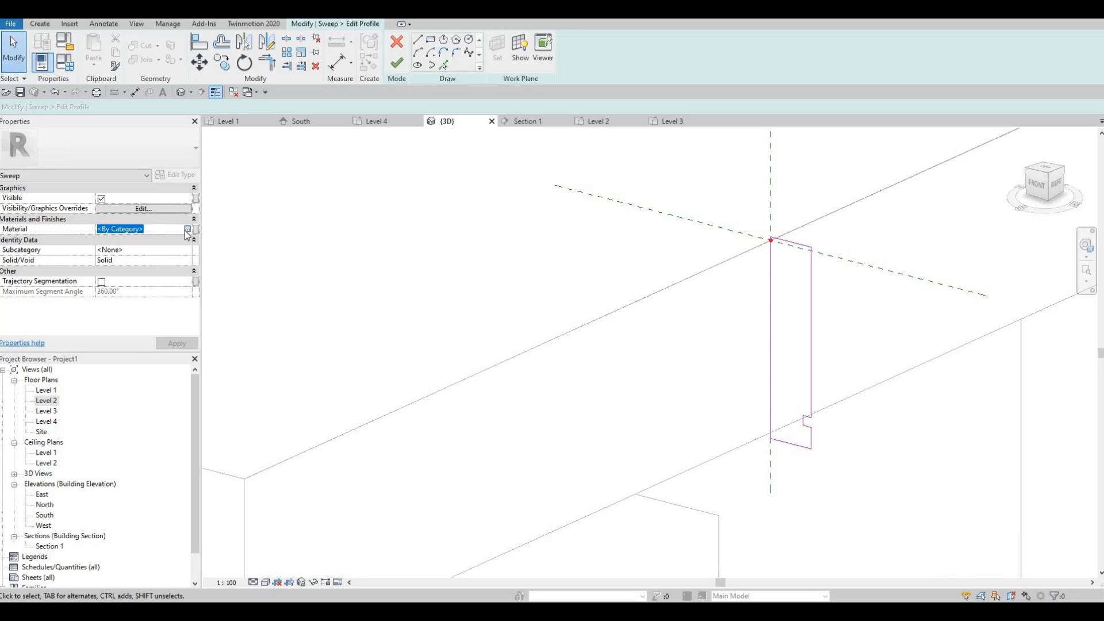
click(184, 230)
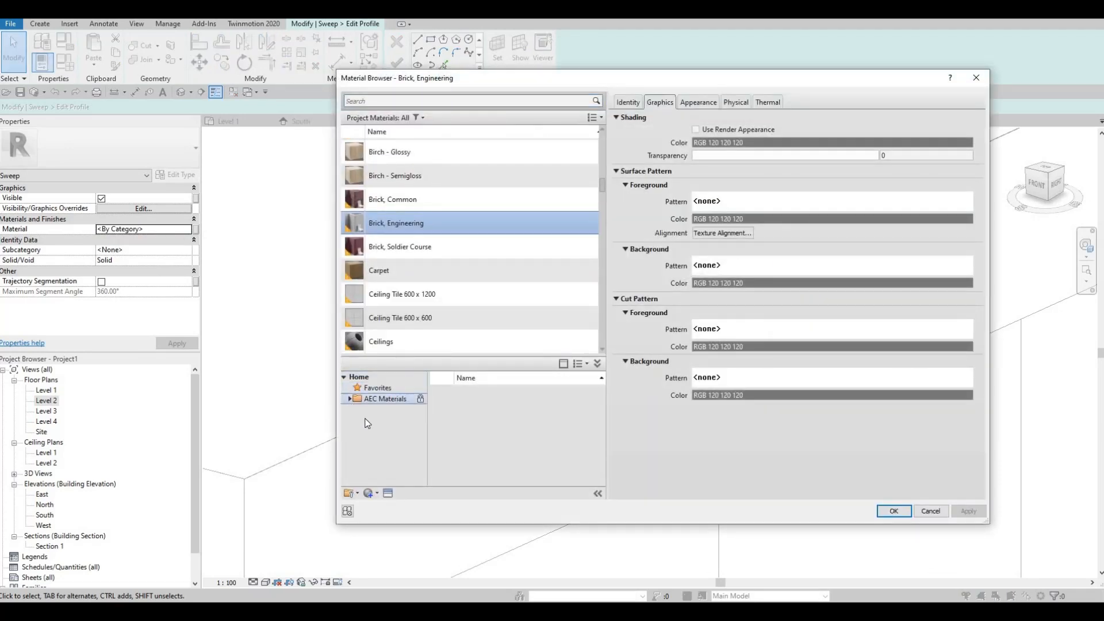
click(349, 399)
scroll(380, 433, down, 3)
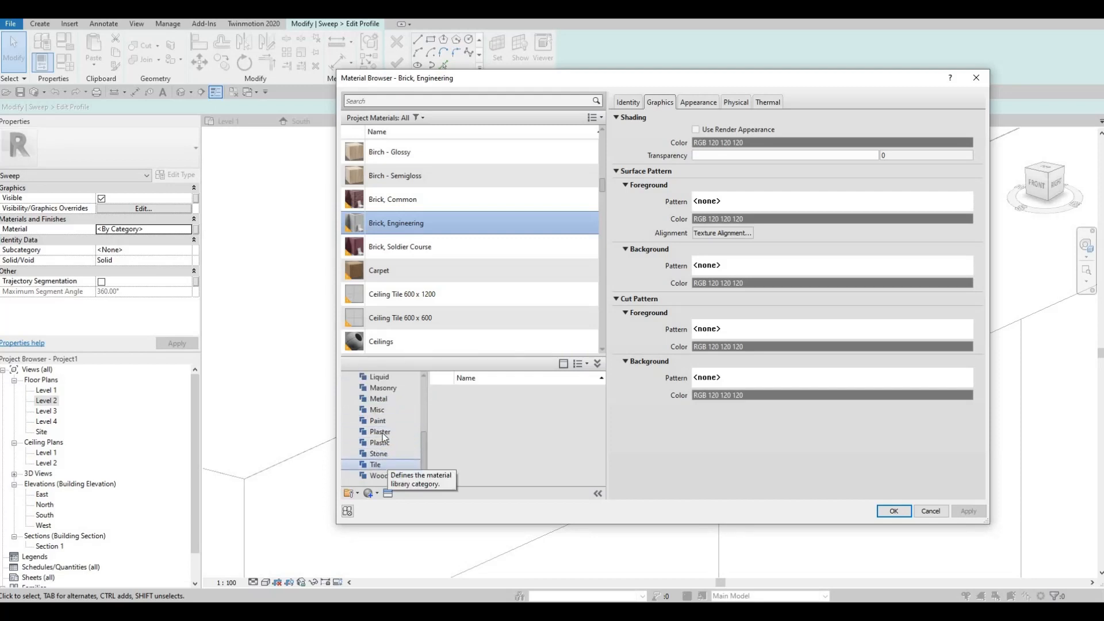
click(379, 399)
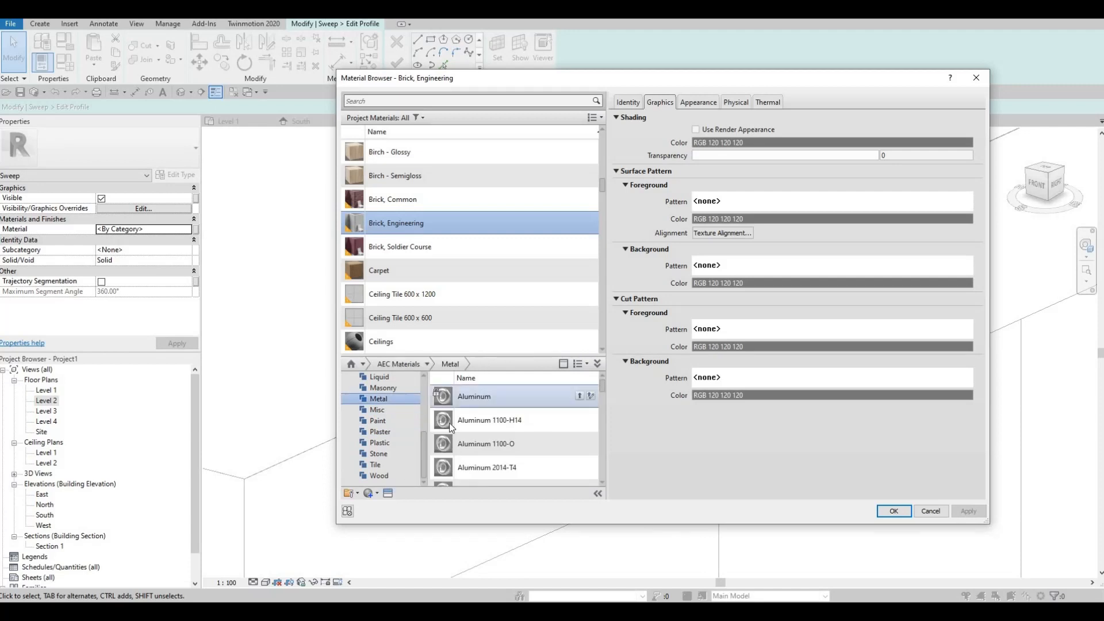
scroll(515, 448, down, 3)
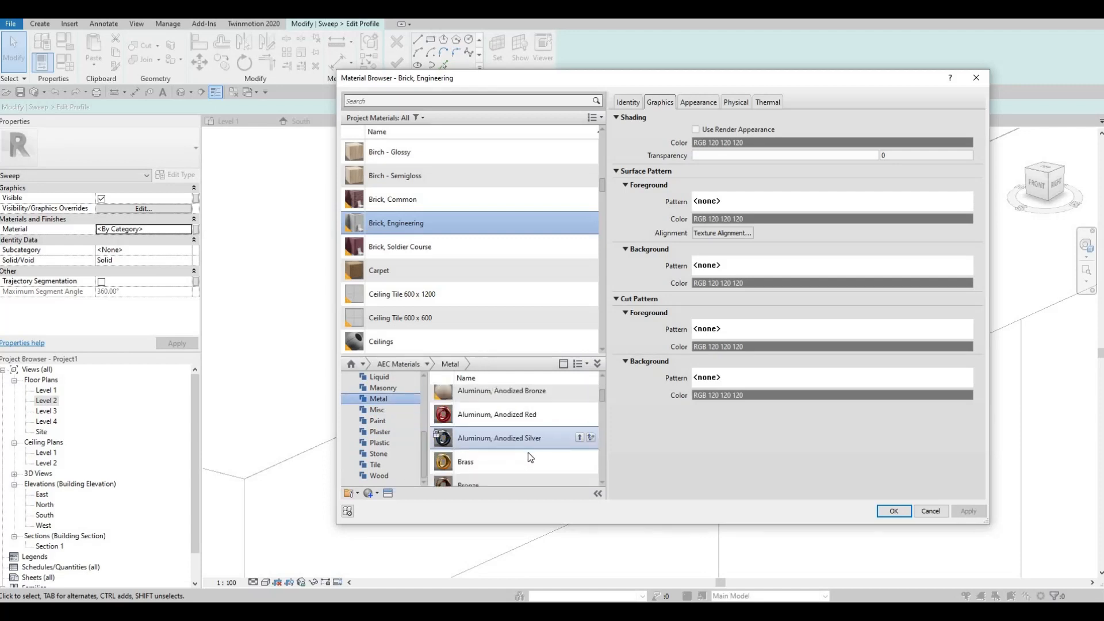
scroll(529, 453, down, 2)
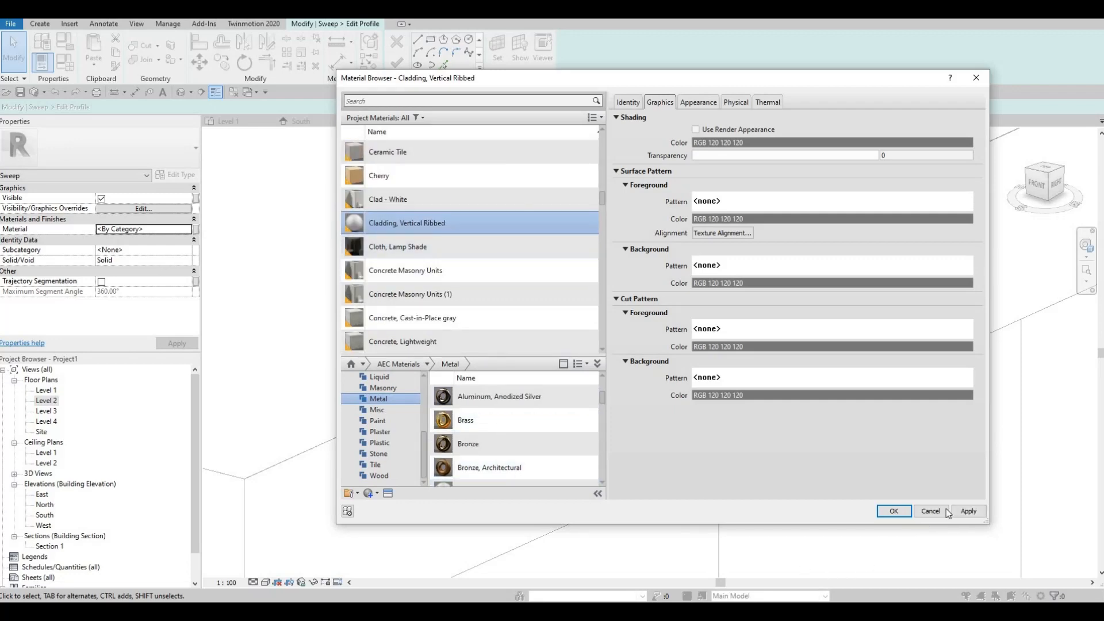
click(893, 511)
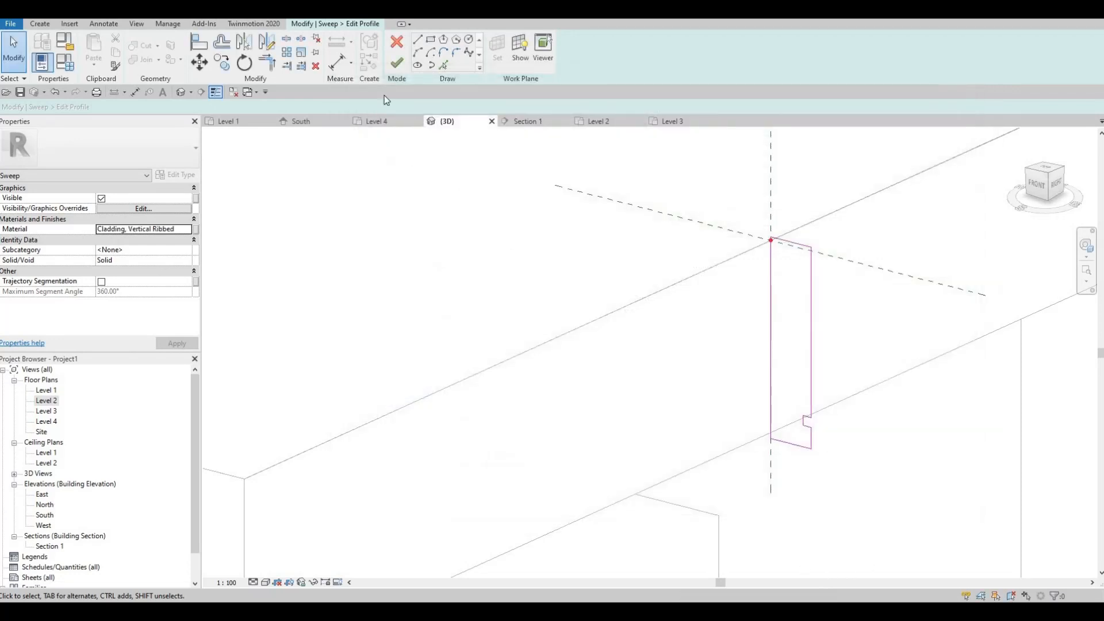
Step: Finish the notched profile, the sweep and the in-place model for the slab edge trim, and clear the selection
click(393, 64)
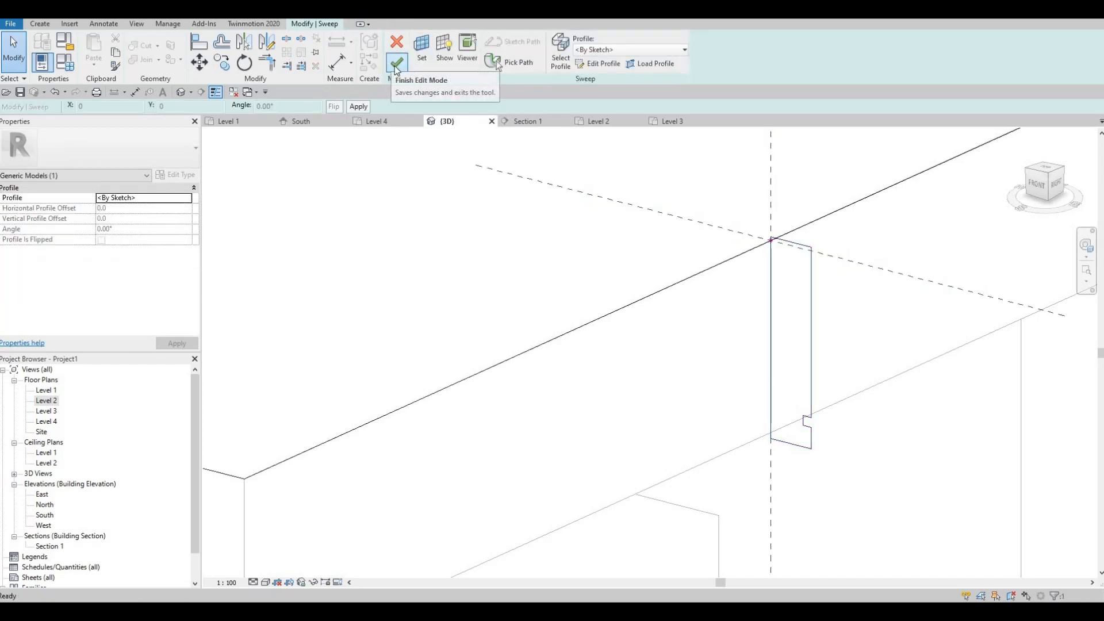
click(394, 65)
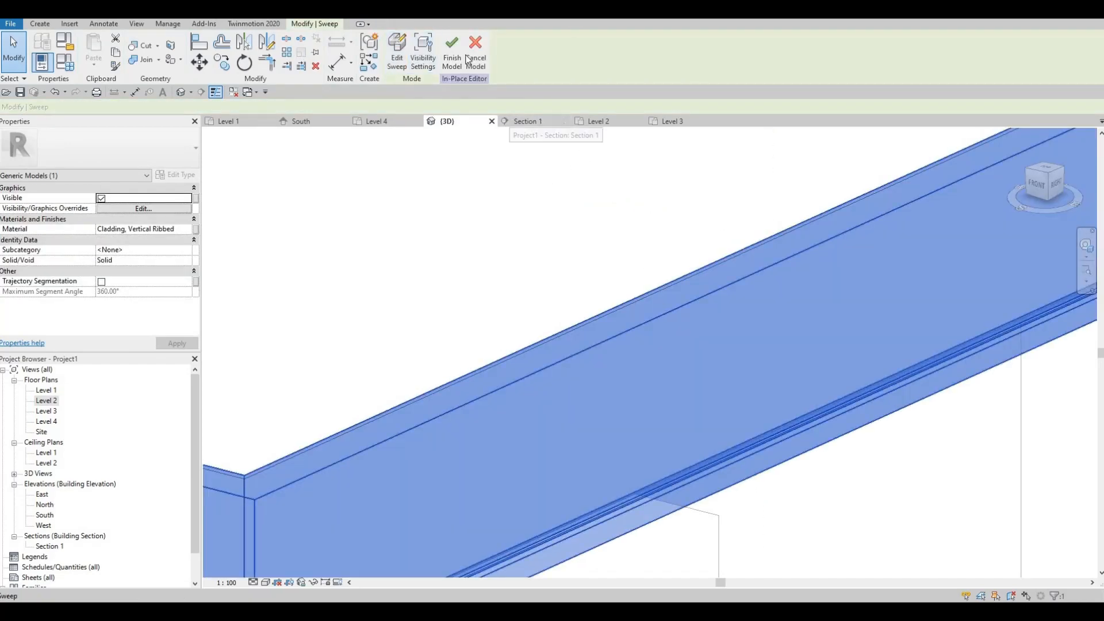
click(452, 58)
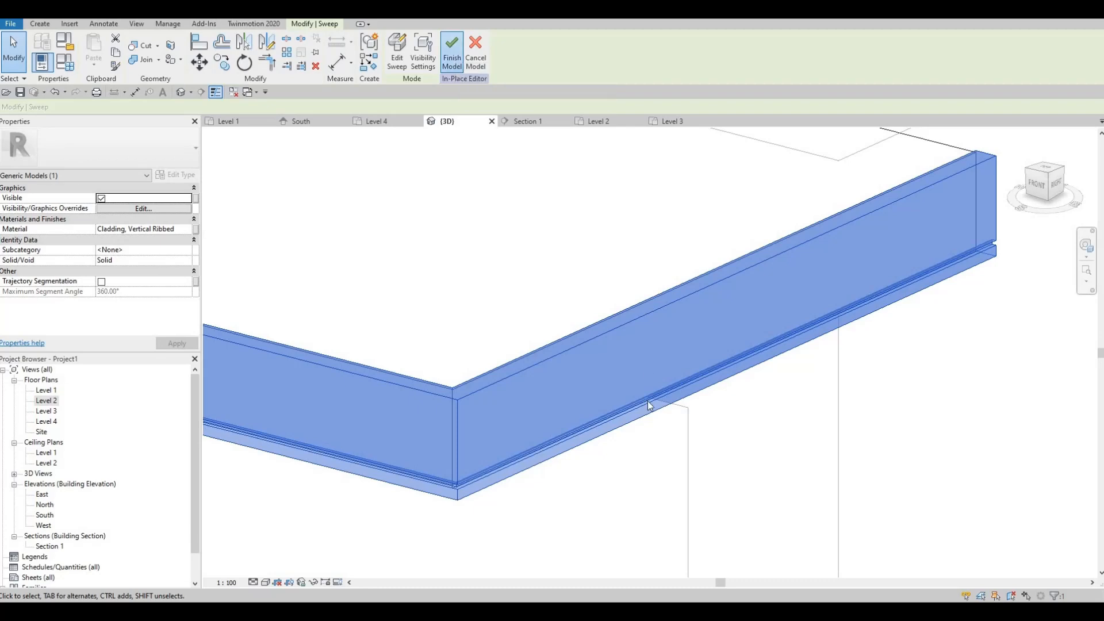
scroll(554, 418, down, 6)
key(Escape)
key(Escape)
Step: Examine the new trim along the slab above the balcony and the existing trim around the balcony floor edge
shift+middle_drag(518, 438, 586, 377)
scroll(776, 286, down, 2)
middle_drag(573, 319, 648, 234)
scroll(348, 310, up, 5)
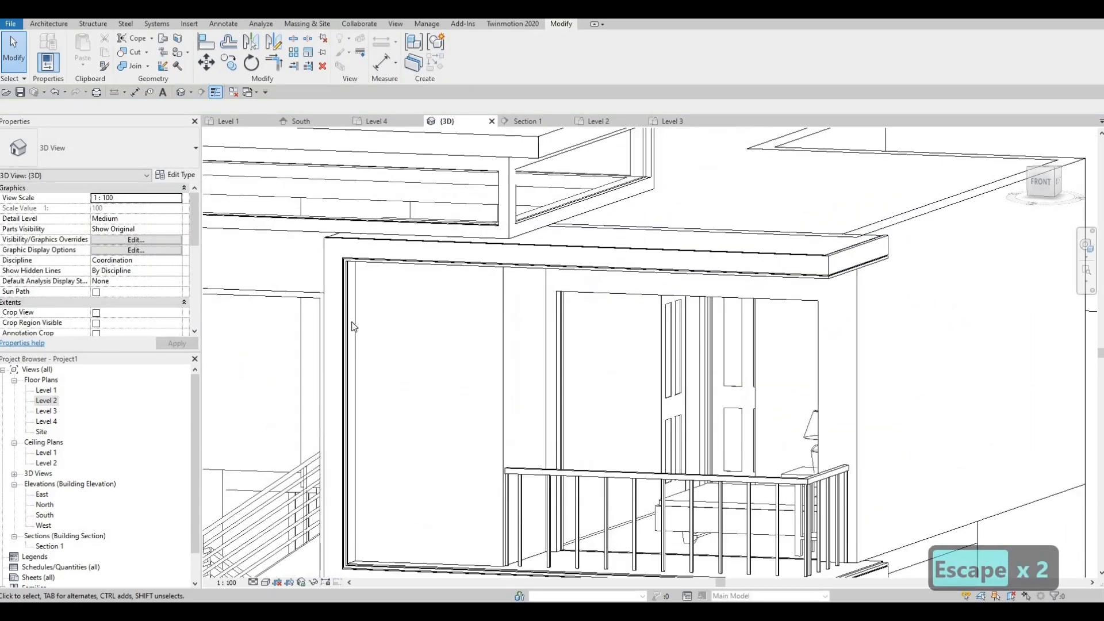
shift+middle_drag(332, 242, 320, 335)
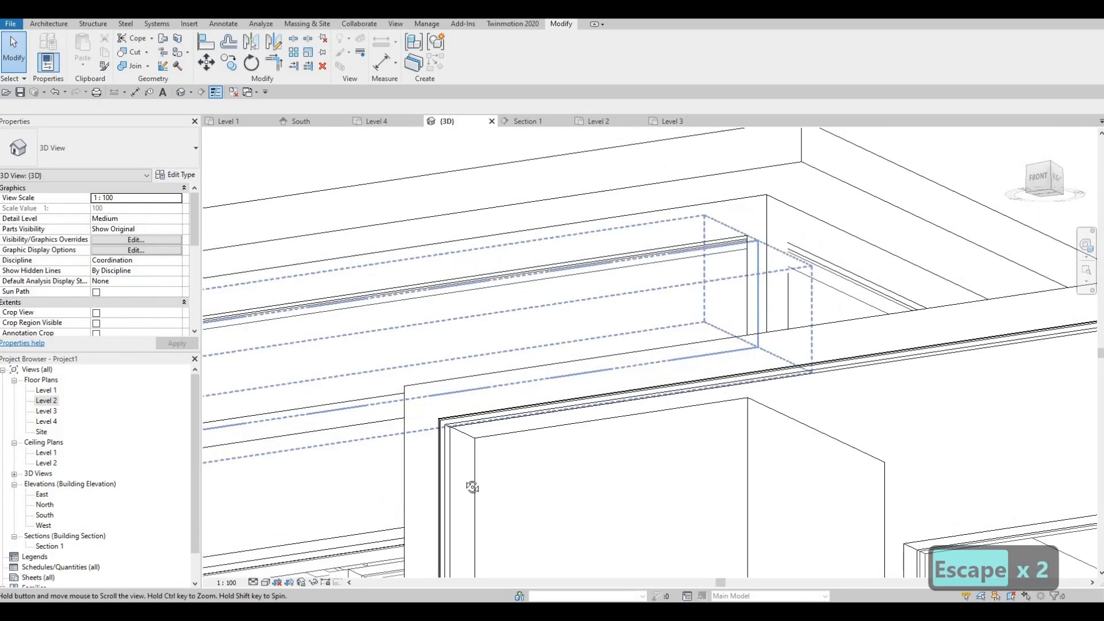
middle_drag(473, 488, 108, 474)
scroll(94, 262, down, 3)
shift+middle_drag(388, 528, 408, 392)
middle_drag(382, 158, 305, 396)
scroll(431, 368, up, 1)
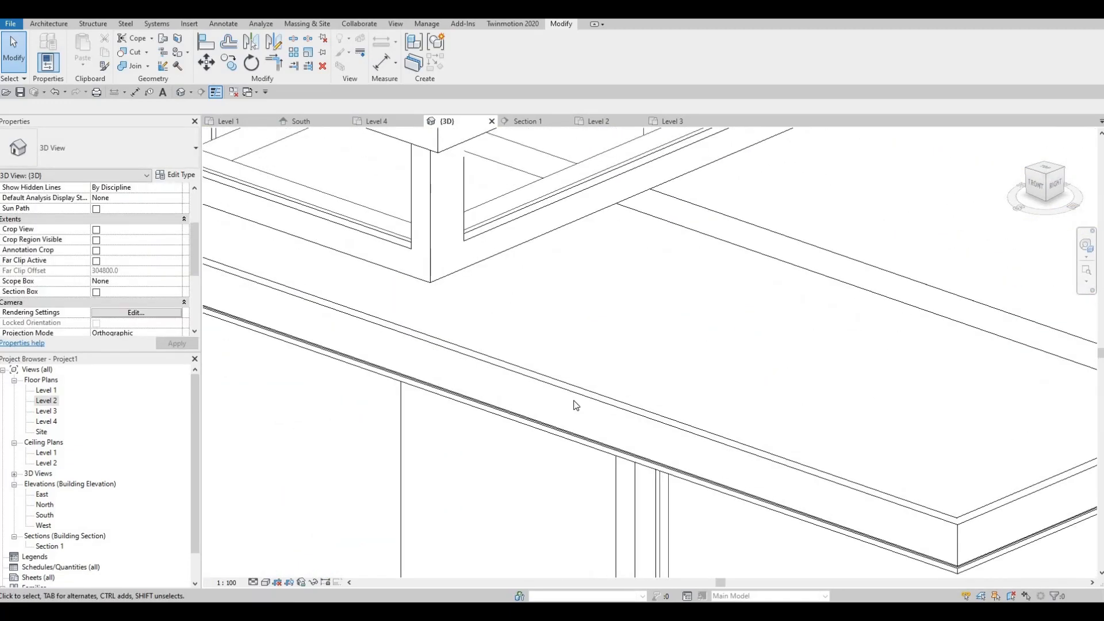
scroll(575, 407, down, 2)
middle_drag(977, 434, 506, 365)
scroll(484, 379, down, 2)
middle_drag(490, 452, 455, 341)
middle_drag(440, 408, 436, 514)
scroll(452, 304, down, 2)
shift+middle_drag(411, 457, 412, 499)
scroll(552, 426, up, 7)
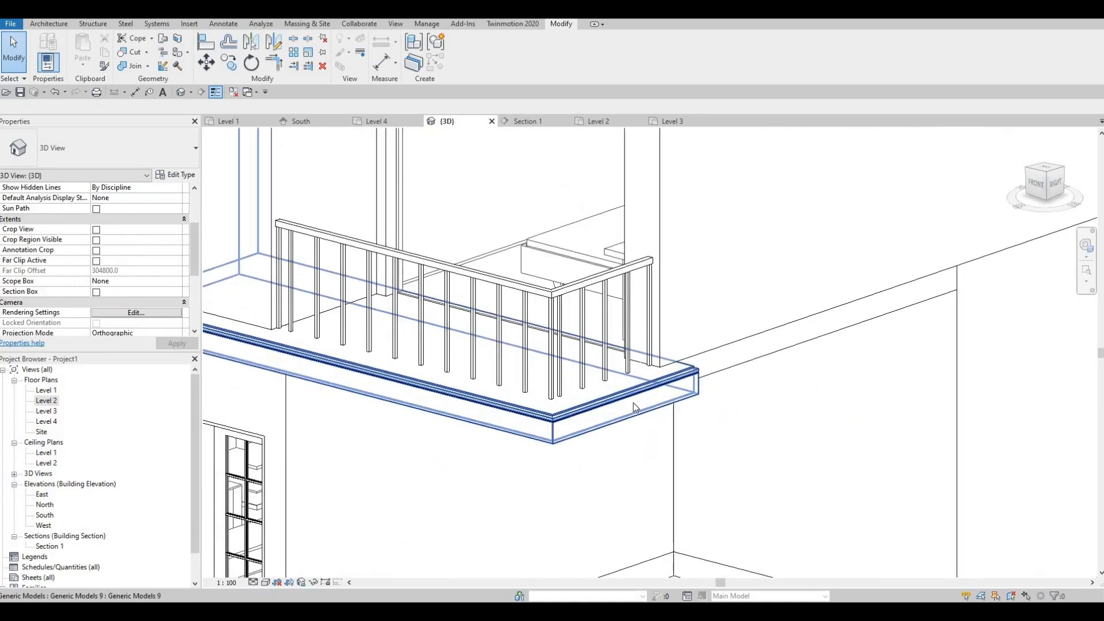
scroll(629, 402, down, 3)
scroll(607, 374, down, 3)
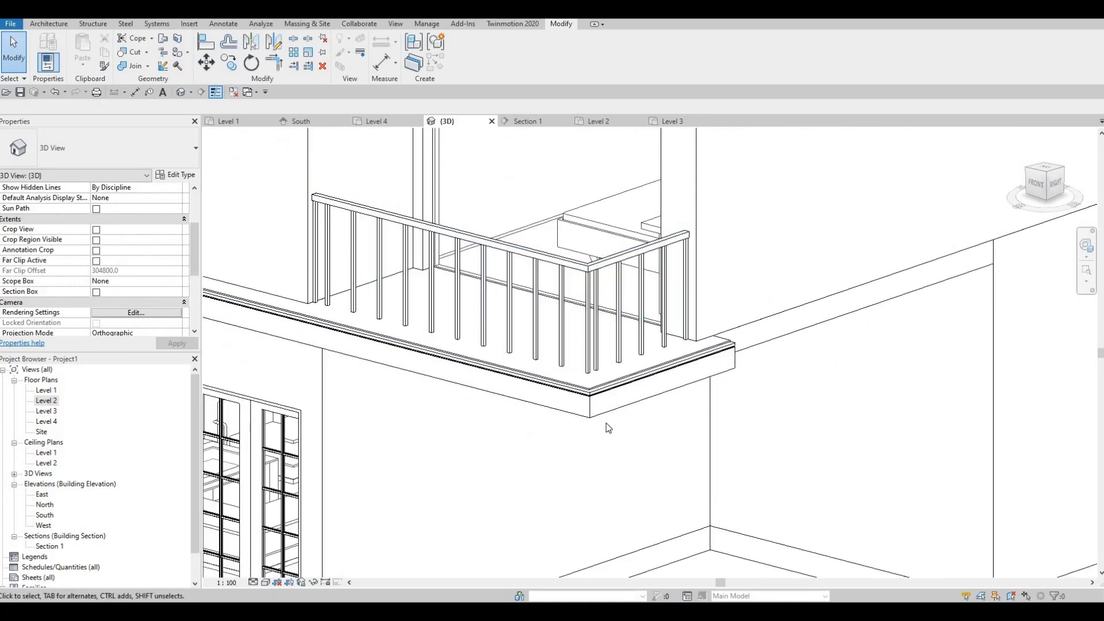
Step: Examine the edge of the top roof slab above the corner windows
scroll(606, 426, down, 2)
middle_drag(416, 323, 620, 451)
middle_drag(644, 347, 705, 499)
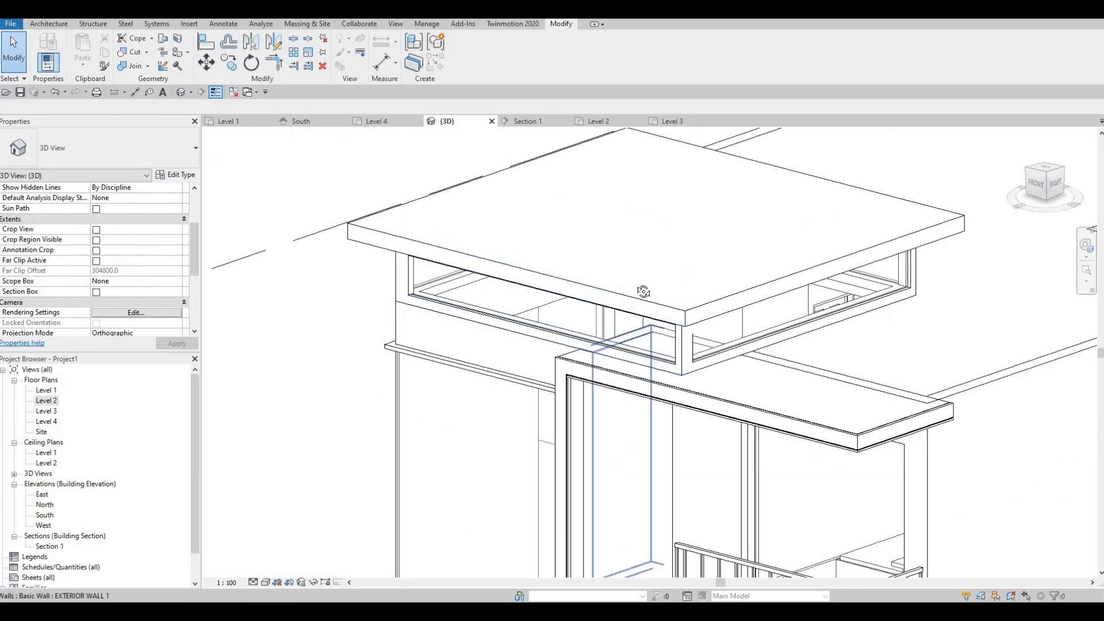
scroll(610, 293, down, 1)
shift+middle_drag(609, 313, 611, 288)
scroll(545, 351, up, 2)
scroll(575, 317, up, 2)
shift+middle_drag(603, 363, 607, 311)
middle_drag(452, 269, 515, 227)
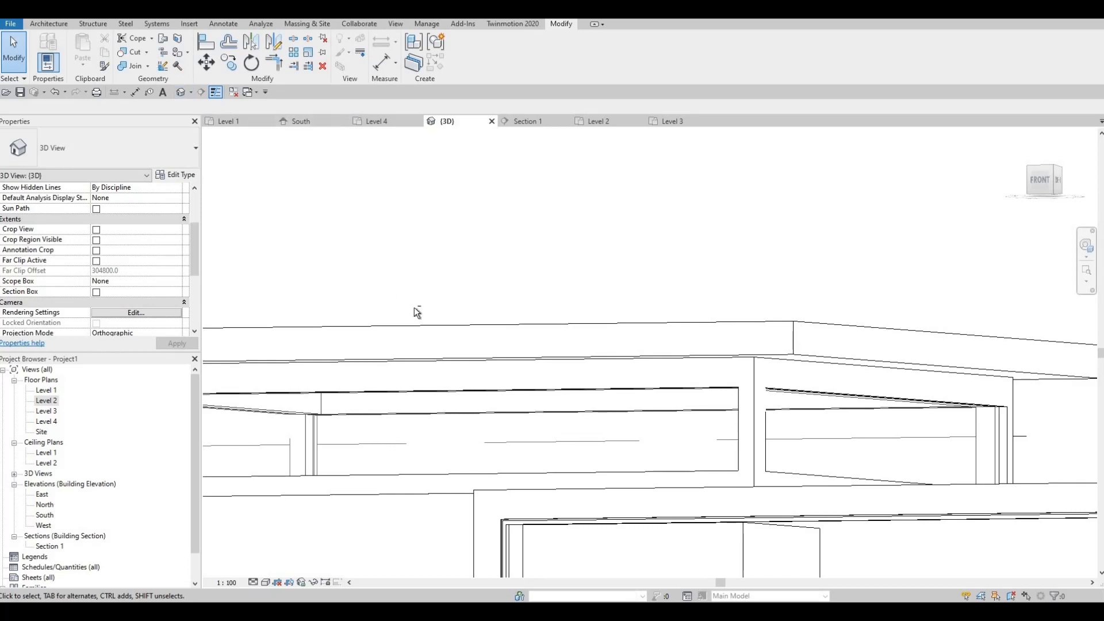
Step: Start an in-place Generic Model sweep and pick all four upper edges of the top roof slab as its path
click(419, 323)
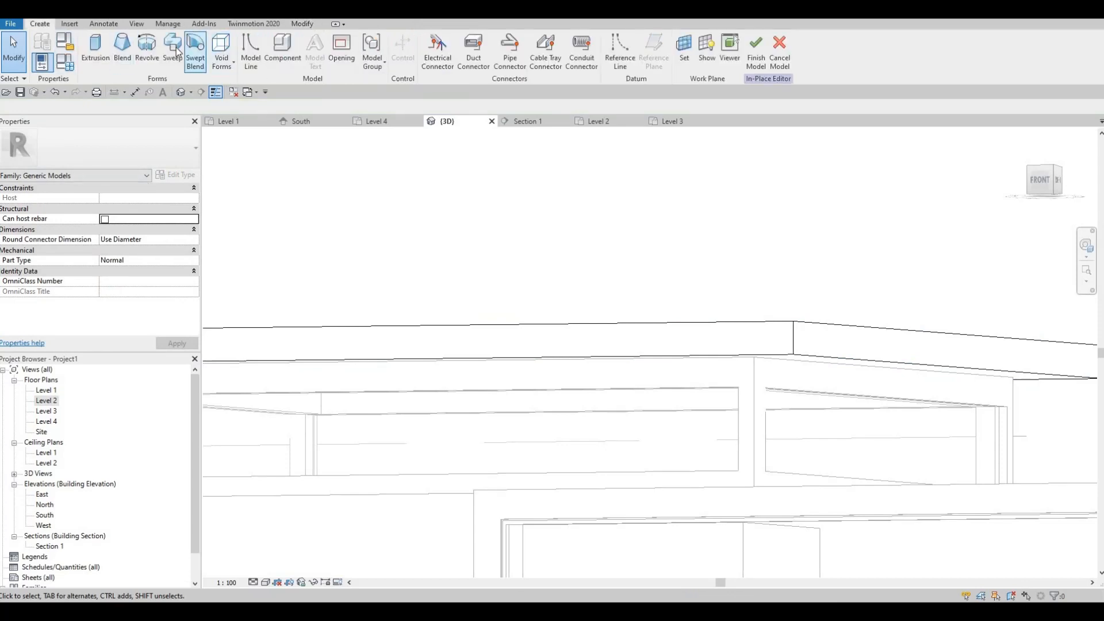
click(176, 51)
click(528, 63)
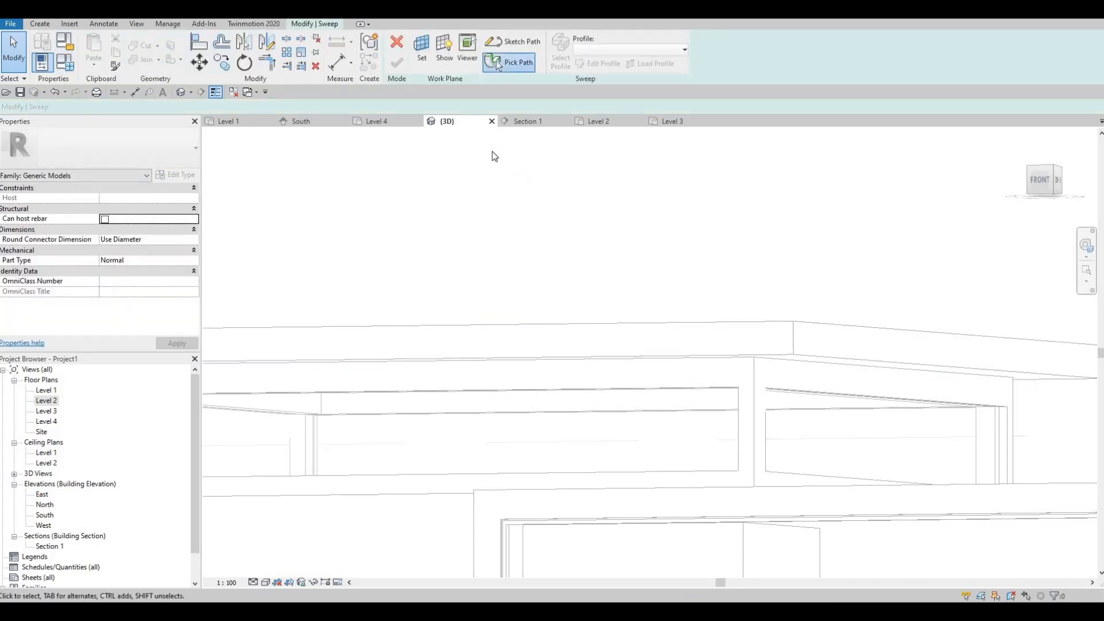
click(621, 324)
shift+middle_drag(655, 419, 747, 267)
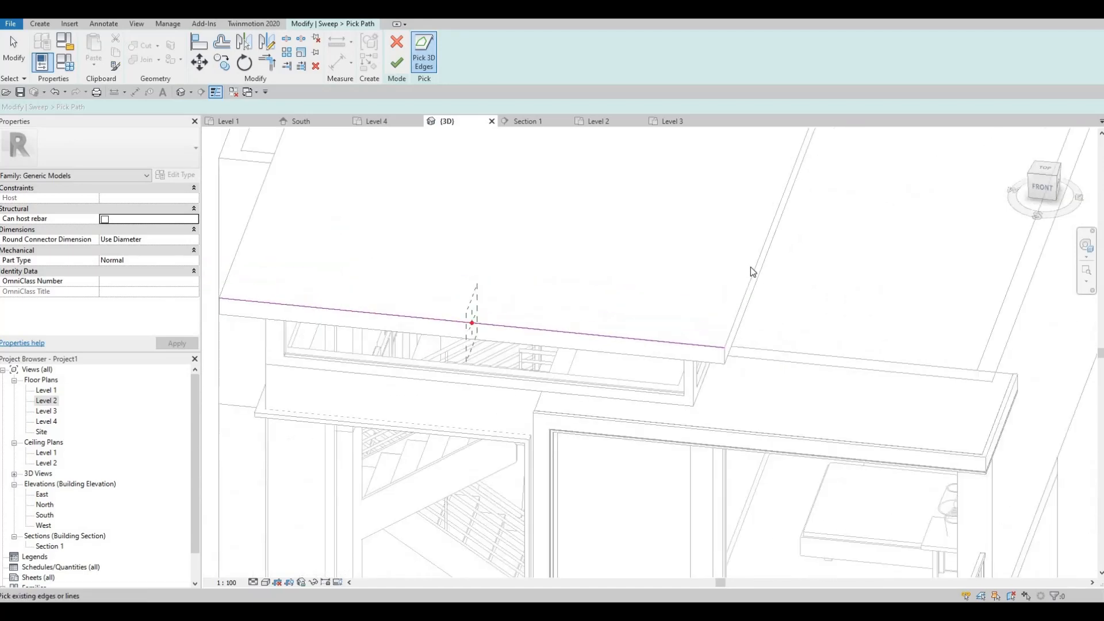
click(733, 326)
middle_drag(721, 361, 740, 486)
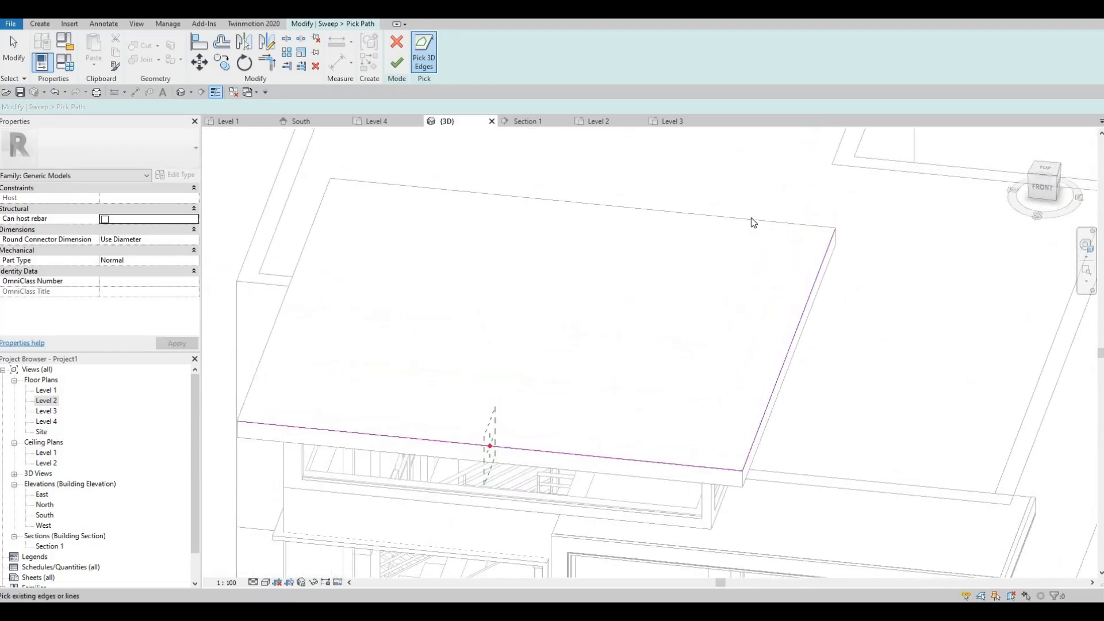
click(751, 218)
click(302, 256)
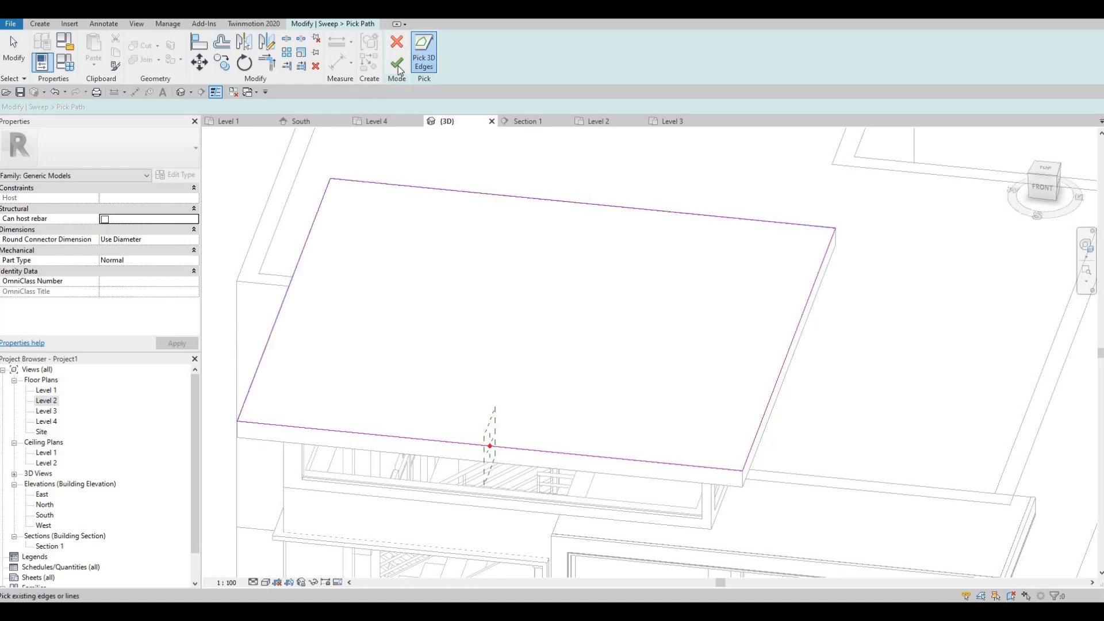
click(396, 63)
Step: Sketch a rectangular sweep profile about 32.5 by 200 mm, hanging down from the path's reference point on the roof edge
click(598, 63)
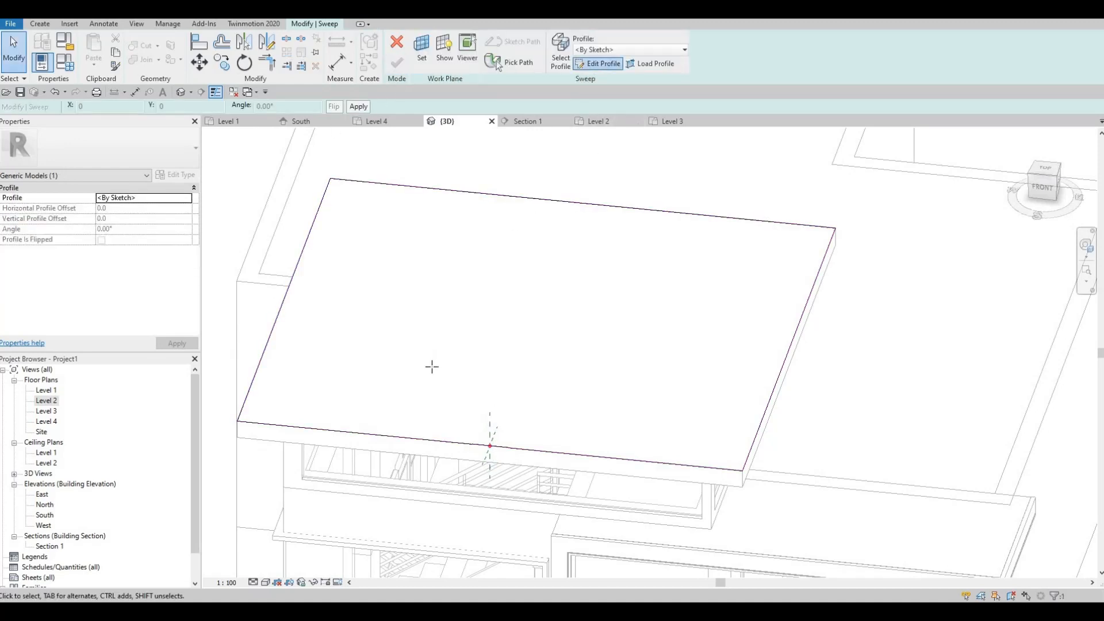
shift+middle_drag(515, 154, 492, 140)
middle_drag(546, 506, 568, 71)
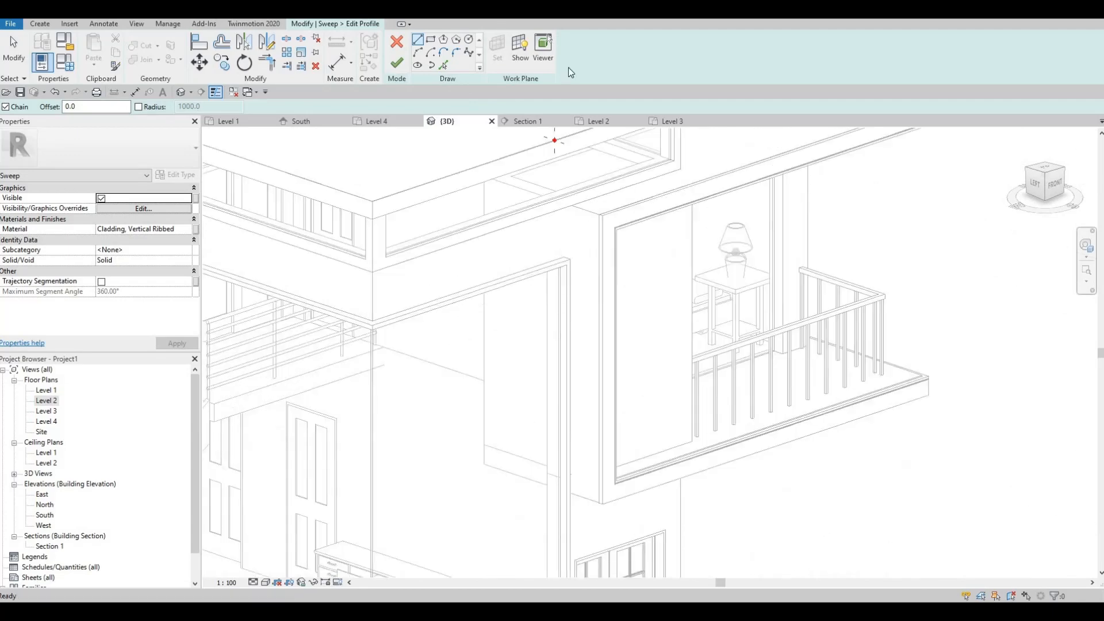
scroll(546, 141, up, 2)
middle_drag(546, 142, 518, 329)
scroll(518, 329, up, 3)
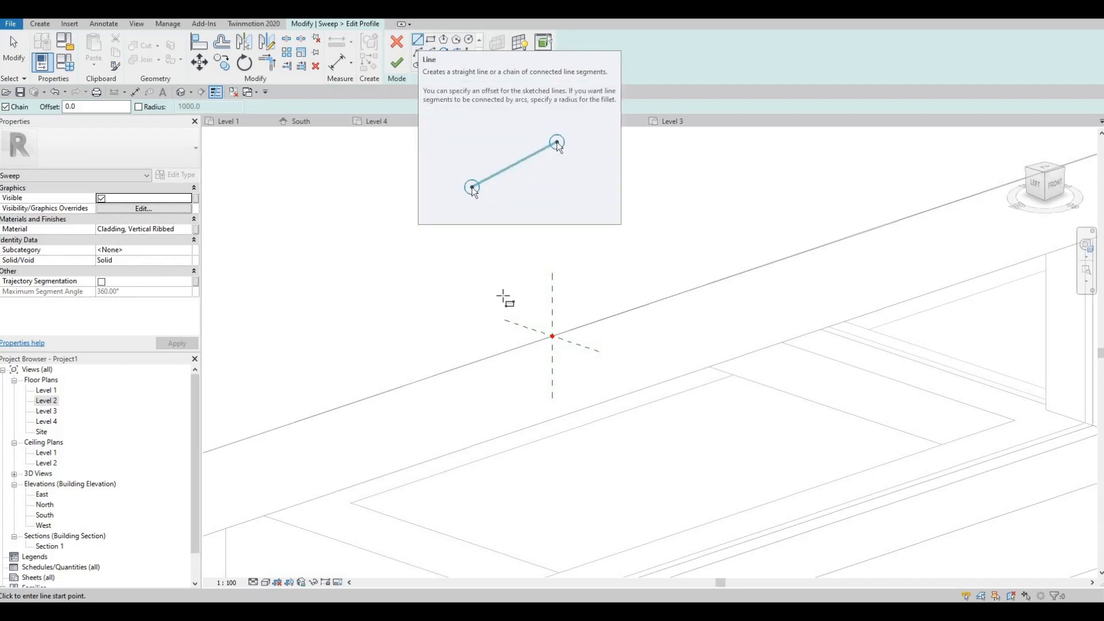
click(431, 41)
scroll(569, 344, up, 1)
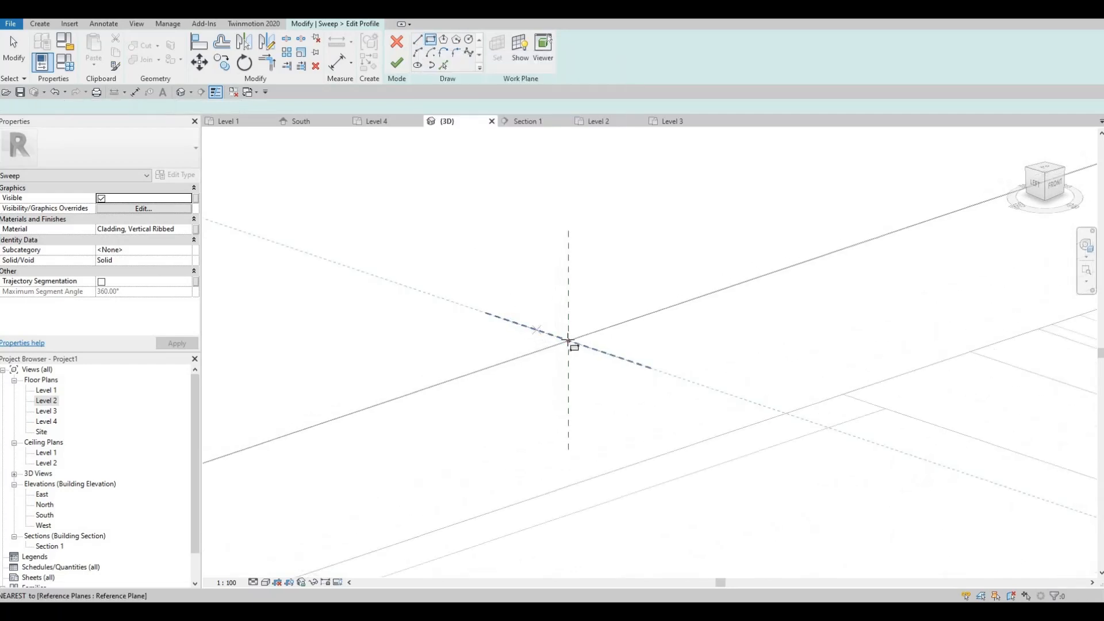
click(586, 487)
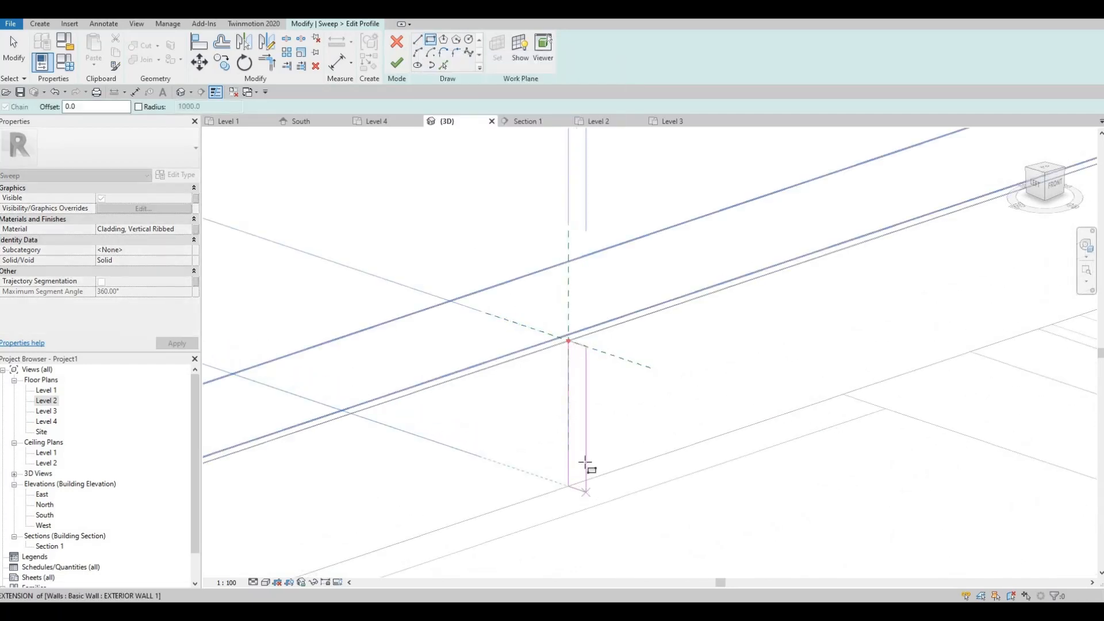
click(568, 341)
key(Escape)
key(Escape)
key(Escape)
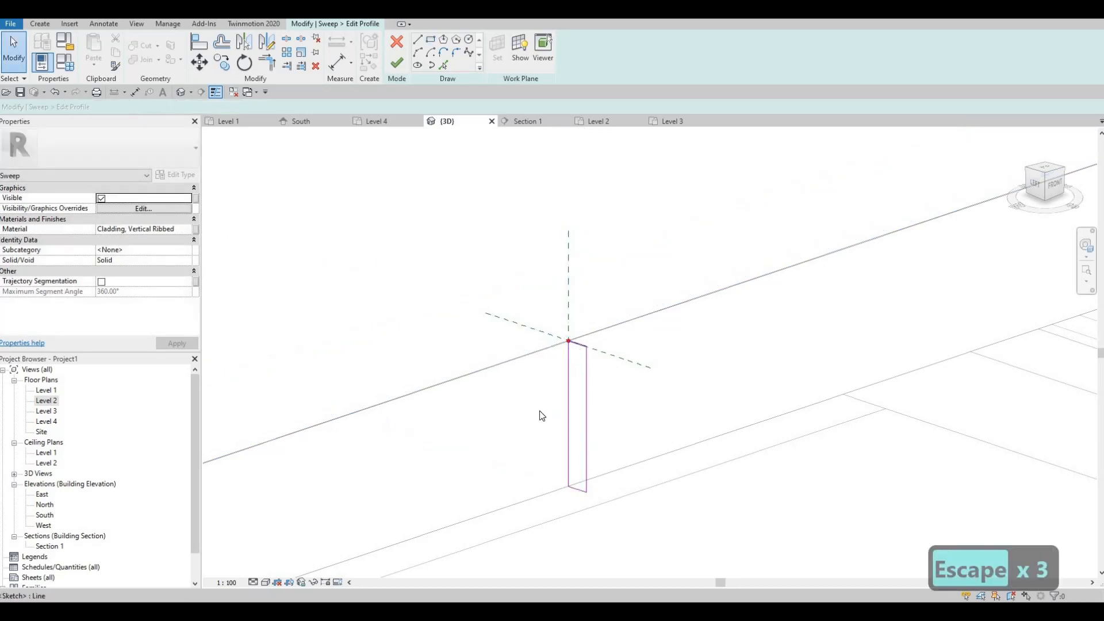
Step: Raise the profile's upper short edge to make the profile 205 mm high
click(568, 410)
click(547, 409)
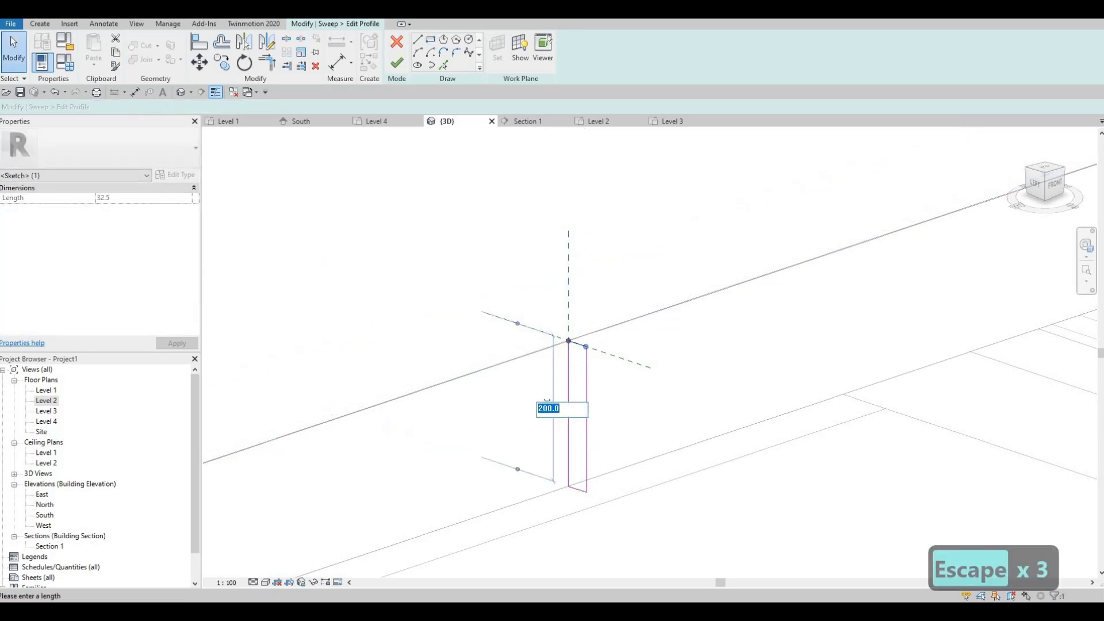
text(205)
key(Return)
key(Escape)
key(Escape)
key(Escape)
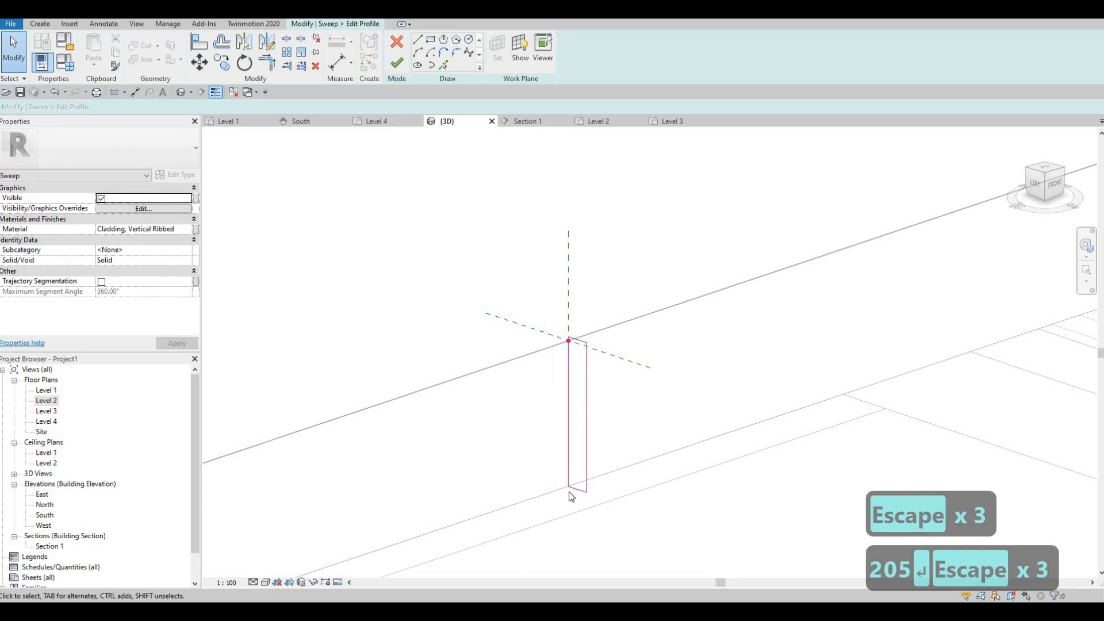
Step: Lower the profile's bottom short edge to make the profile 210 mm high
click(577, 489)
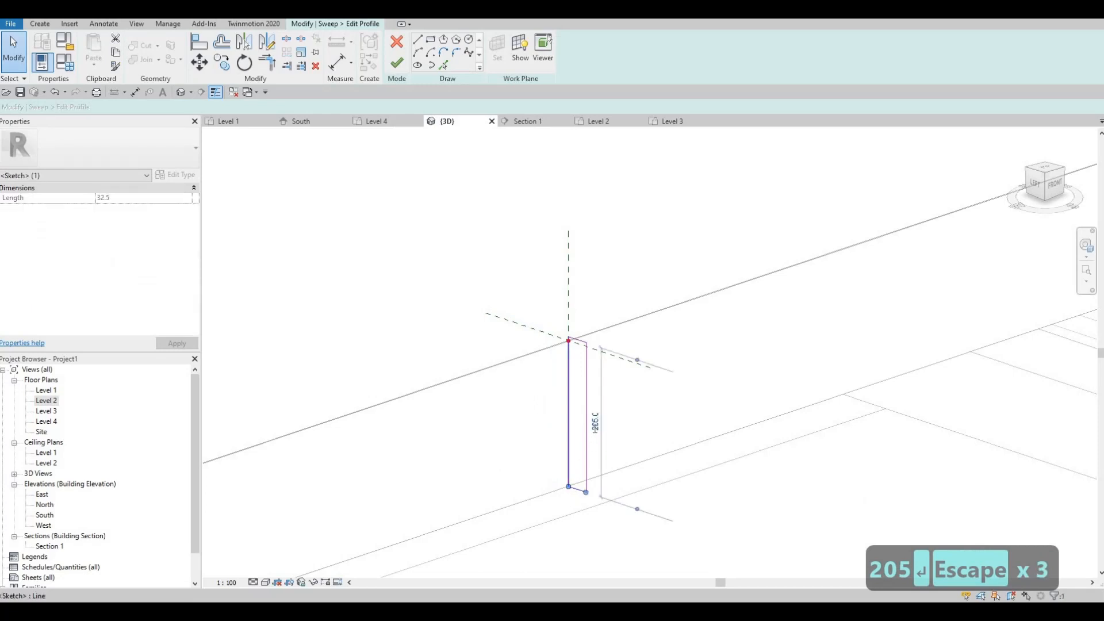
click(595, 422)
text(210)
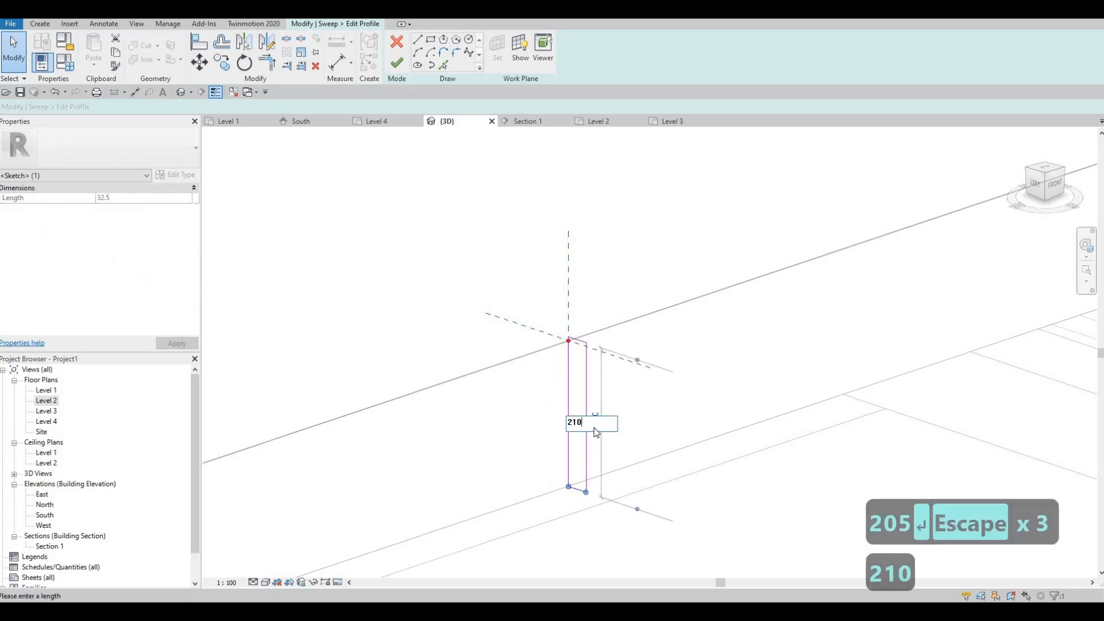
key(Return)
key(Escape)
key(Escape)
key(Escape)
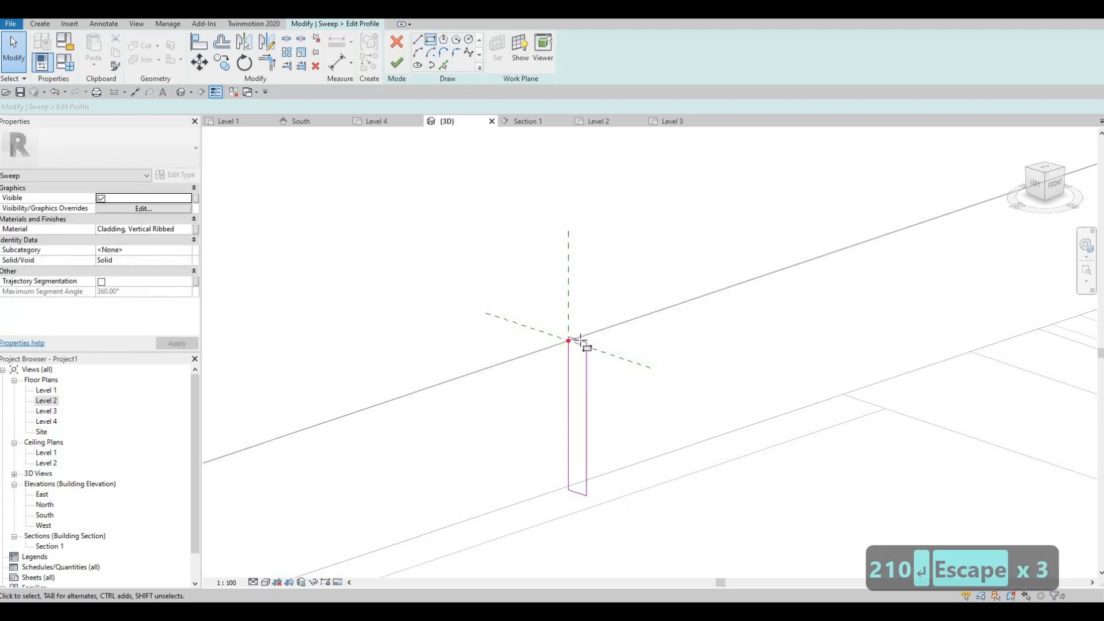
Step: Sketch a 10 by 10 mm square inside the roof profile against its outer long edge, about 28 mm below the upper edge
scroll(580, 341, up, 2)
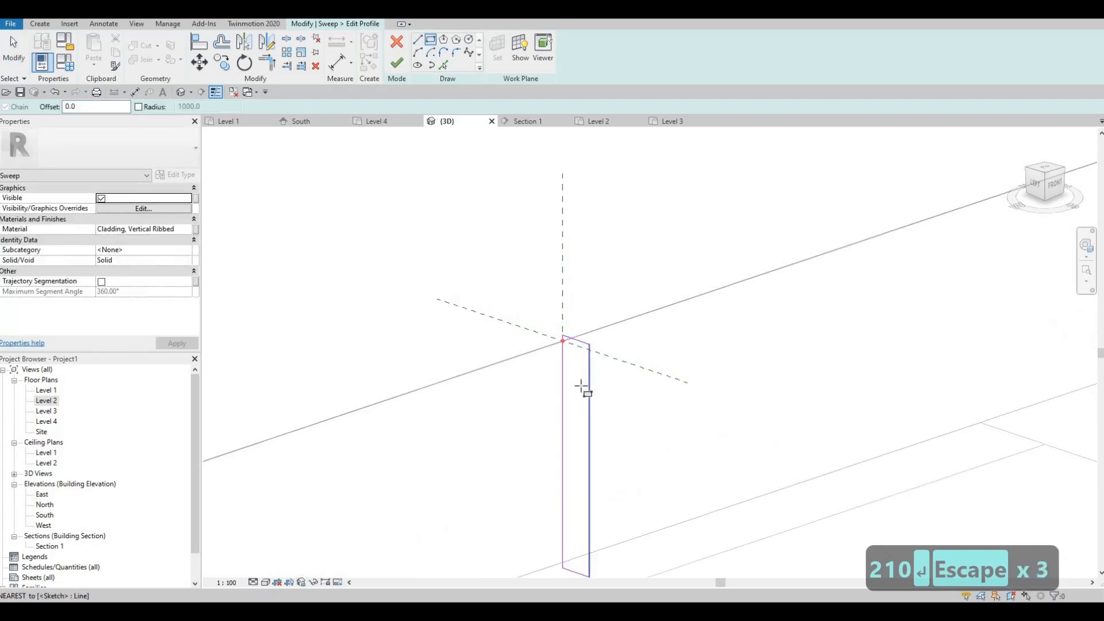
click(580, 387)
middle_drag(600, 523, 599, 444)
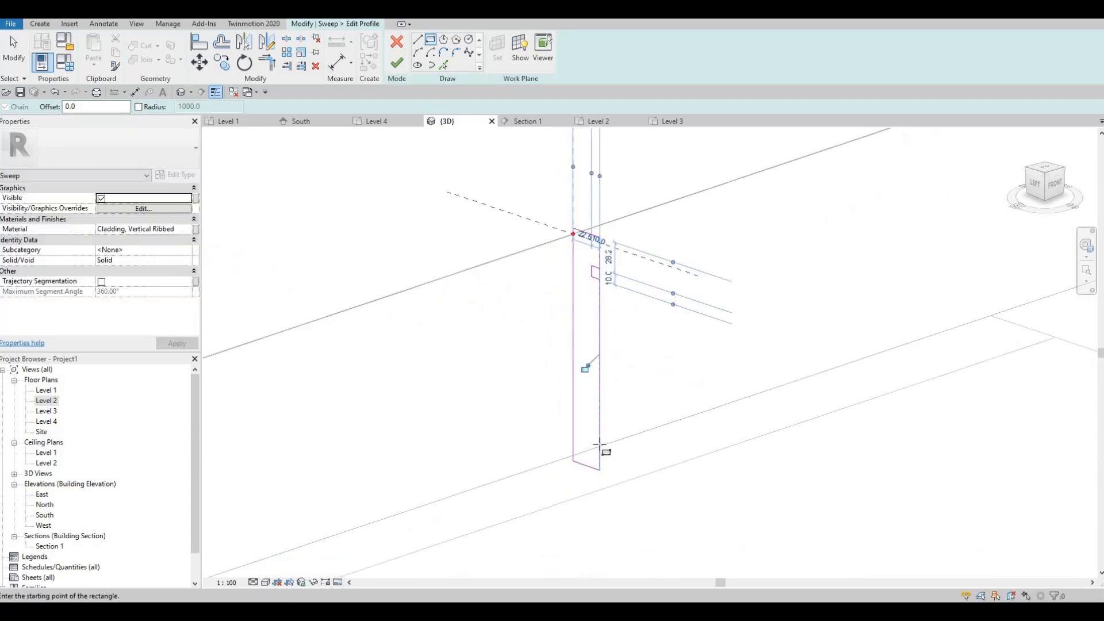
Step: Mirror a copy of the 10 mm square about the midpoint of the profile's outer long edge, near the profile's lower end
scroll(599, 444, up, 1)
key(Escape)
key(Escape)
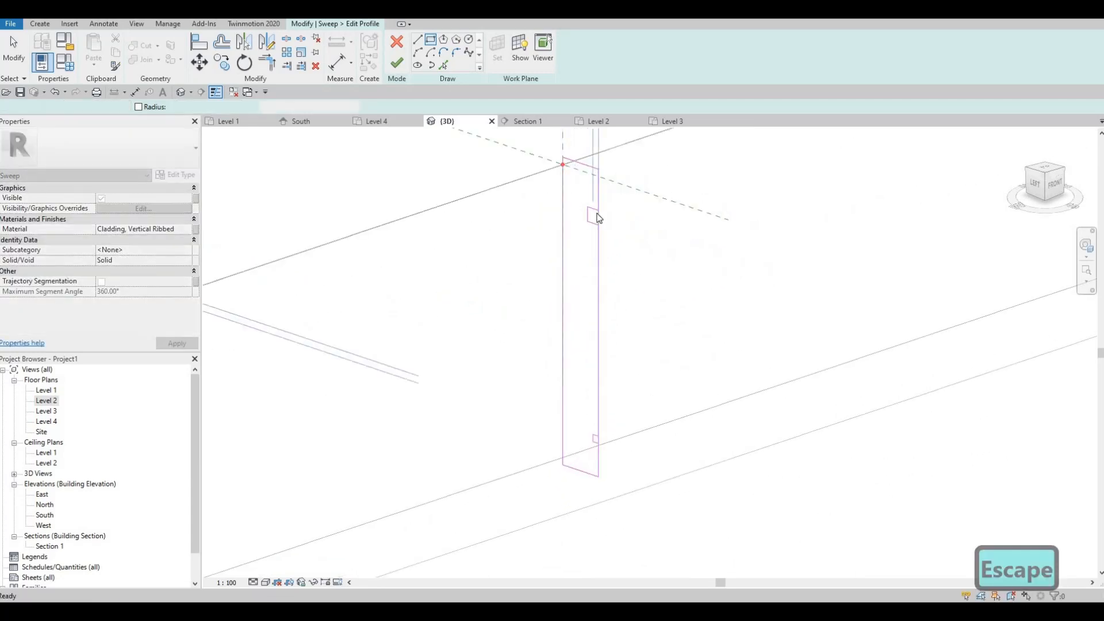
scroll(591, 216, up, 1)
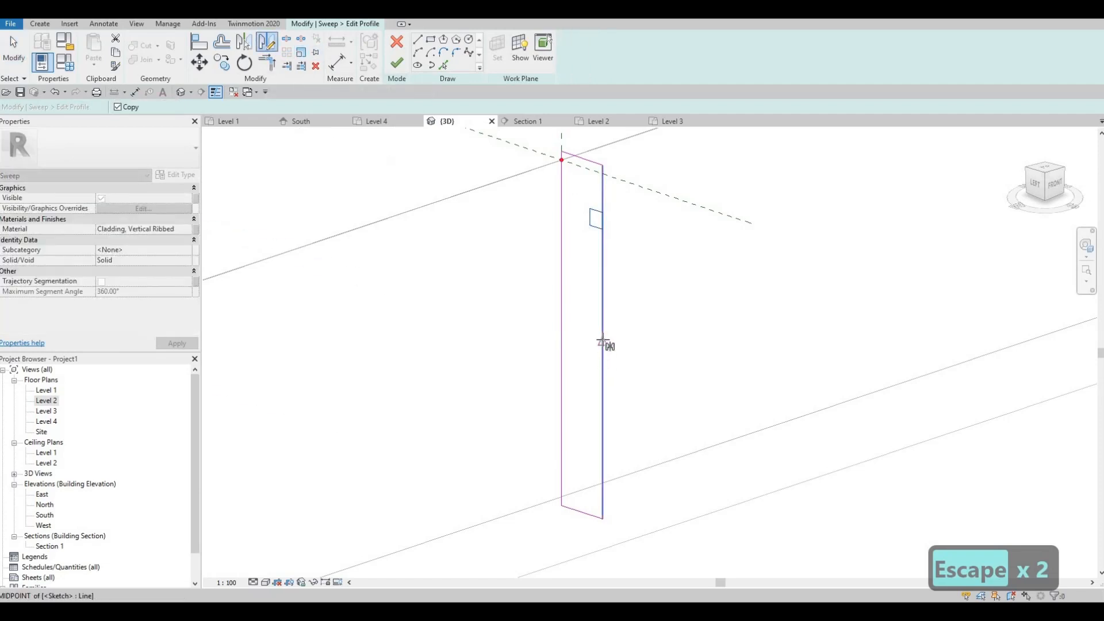
click(572, 333)
click(611, 349)
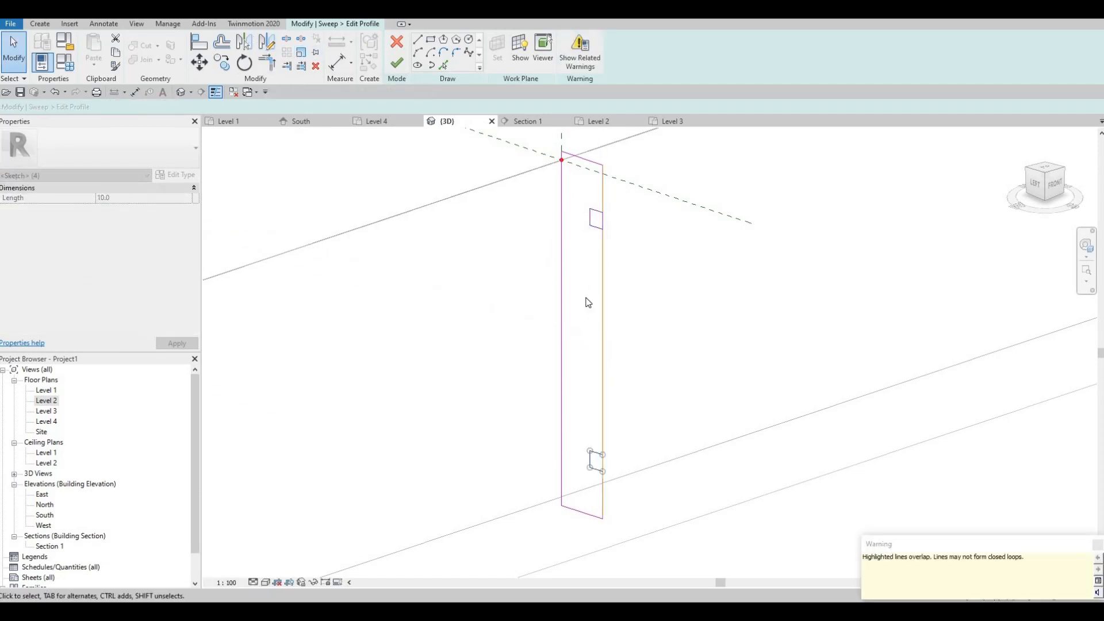
key(Escape)
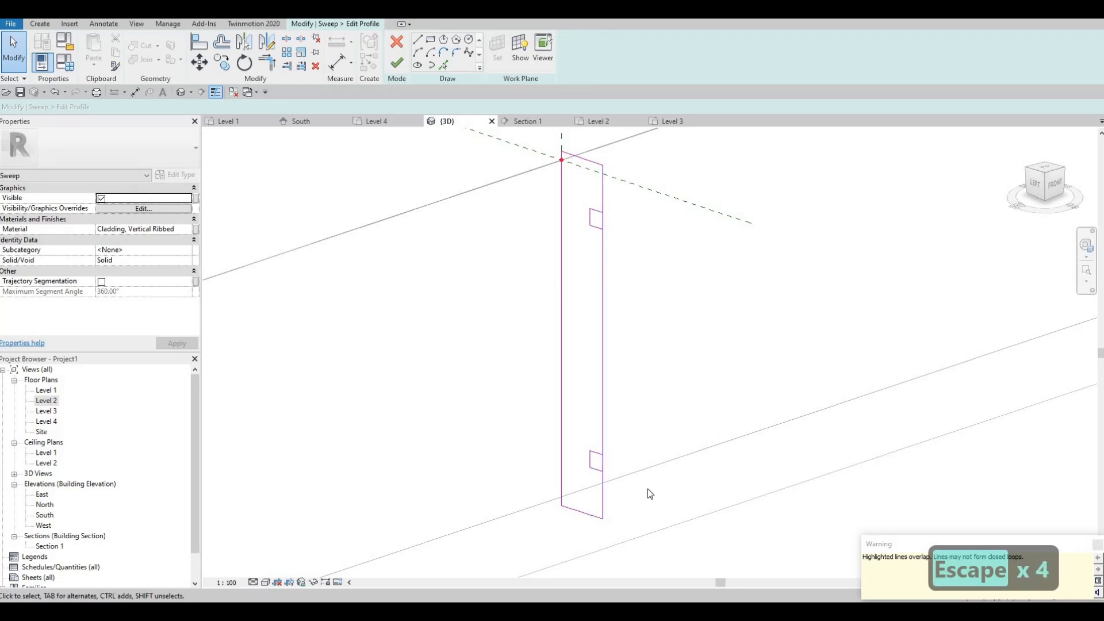
Step: Delete the two squares' sides that overlap the profile's outer long edge and split that edge at the upper square
drag(597, 188, 648, 495)
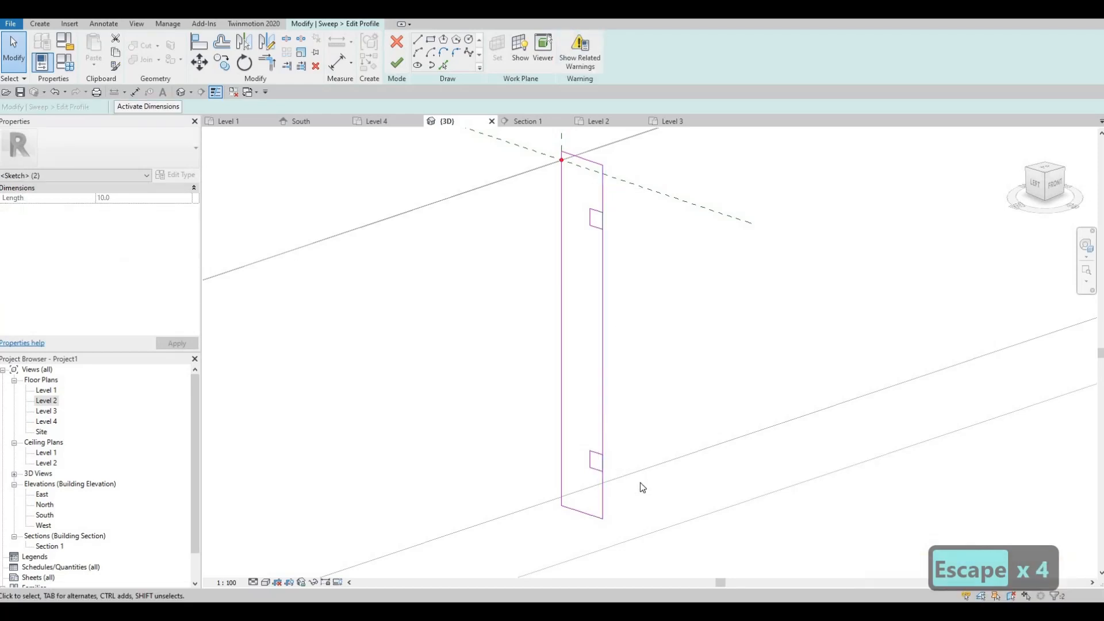
key(Delete)
key(s)
key(l)
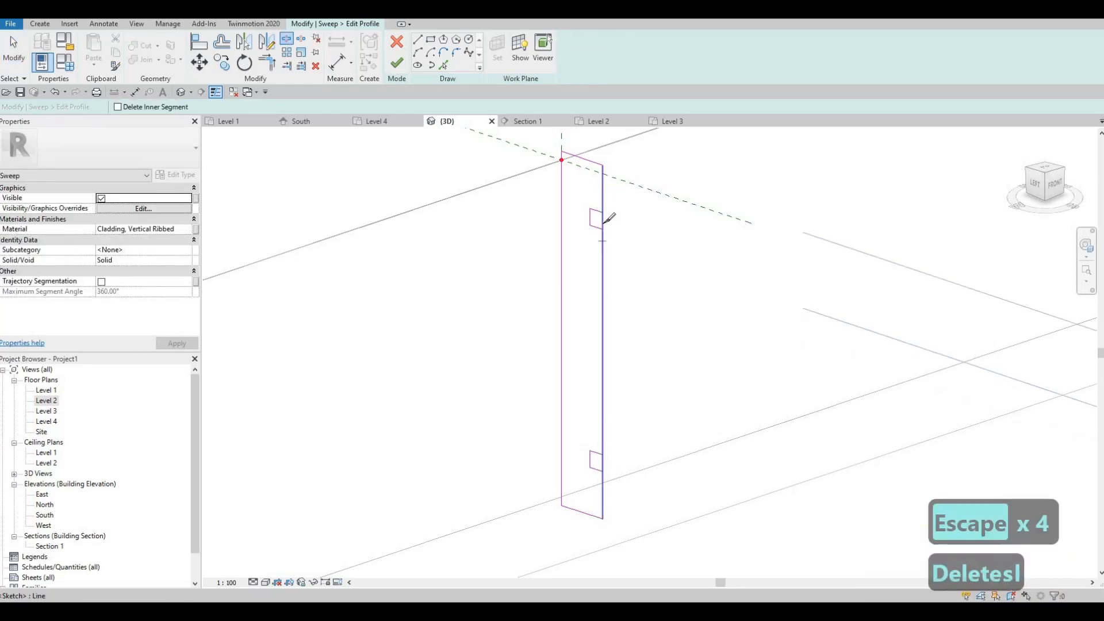
click(602, 224)
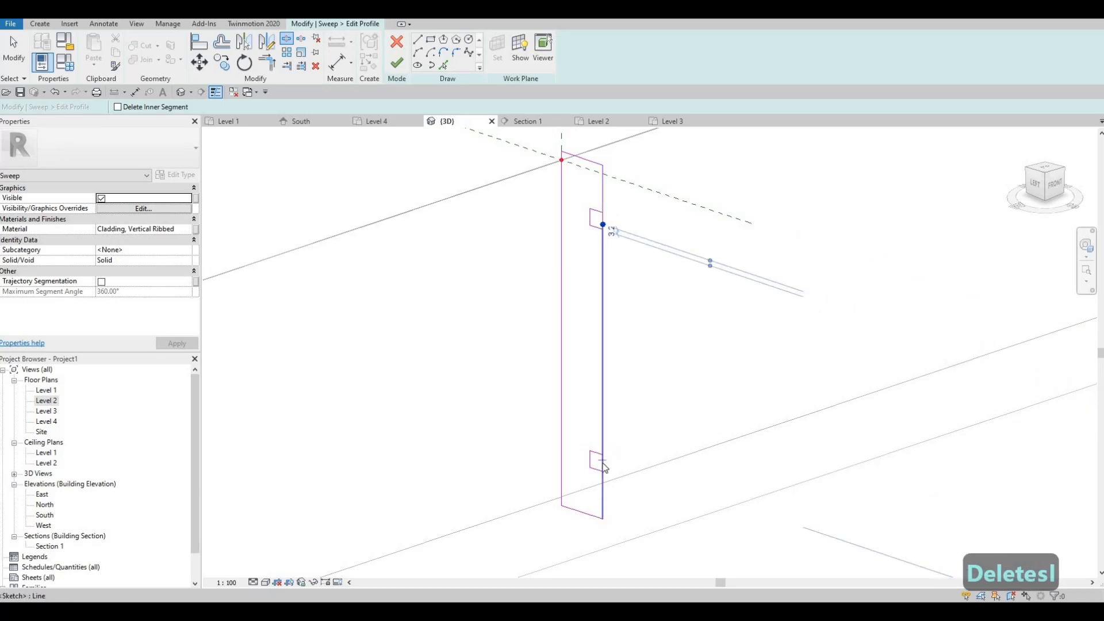
Step: Trim the outer long edge against the sides of both squares to form two open notches in the roof profile
key(Escape)
key(Escape)
key(t)
key(r)
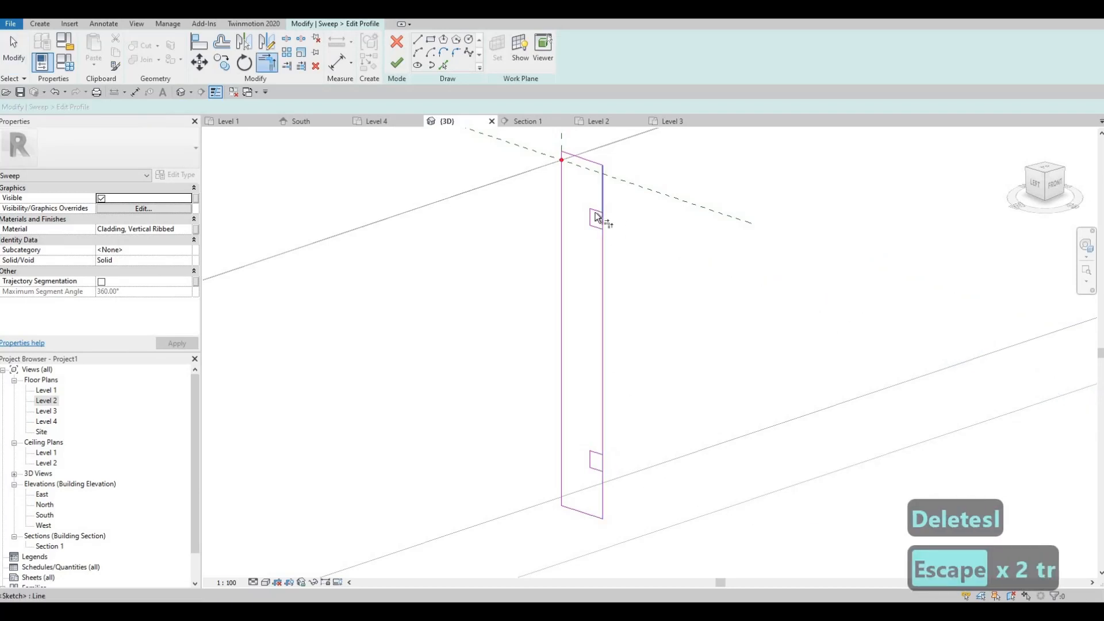
click(596, 213)
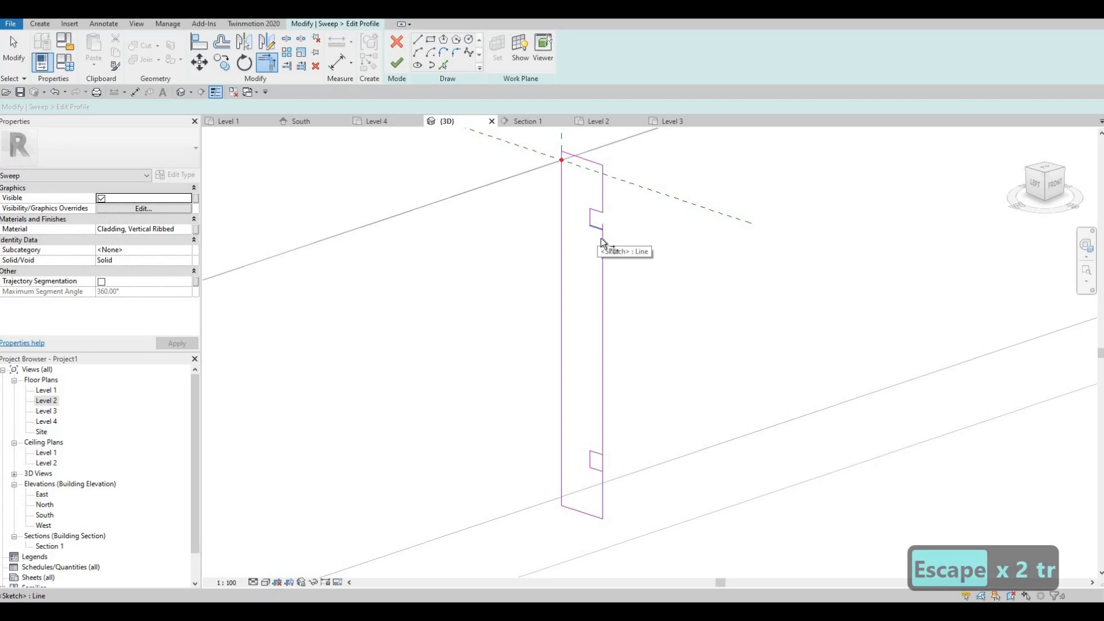
click(602, 240)
click(599, 455)
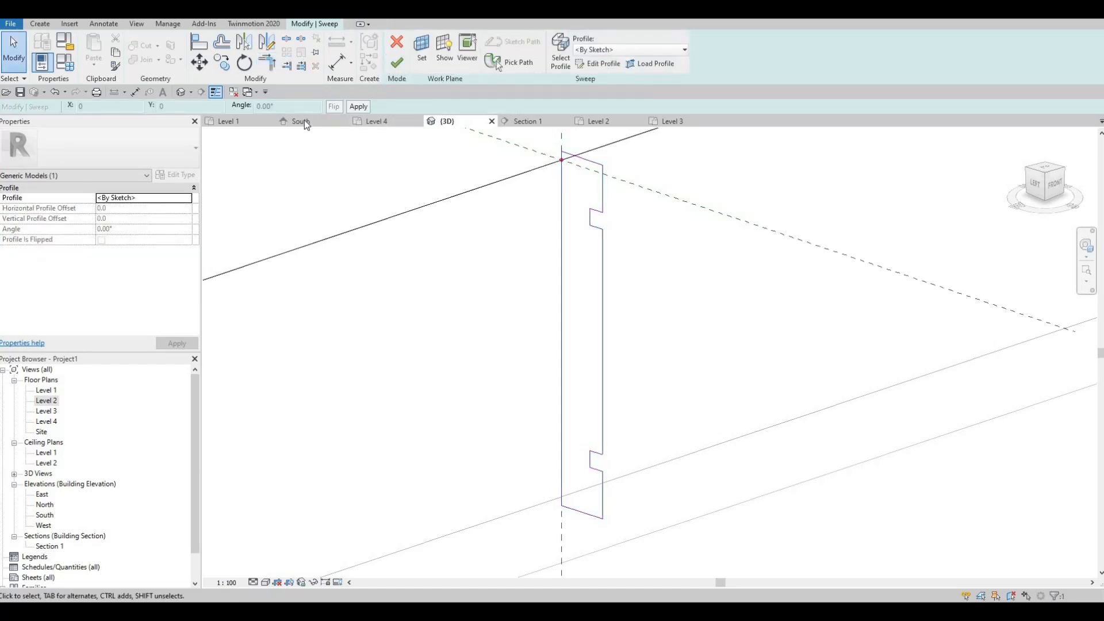
Step: Finish the notched roof-edge sweep and save the project
click(396, 62)
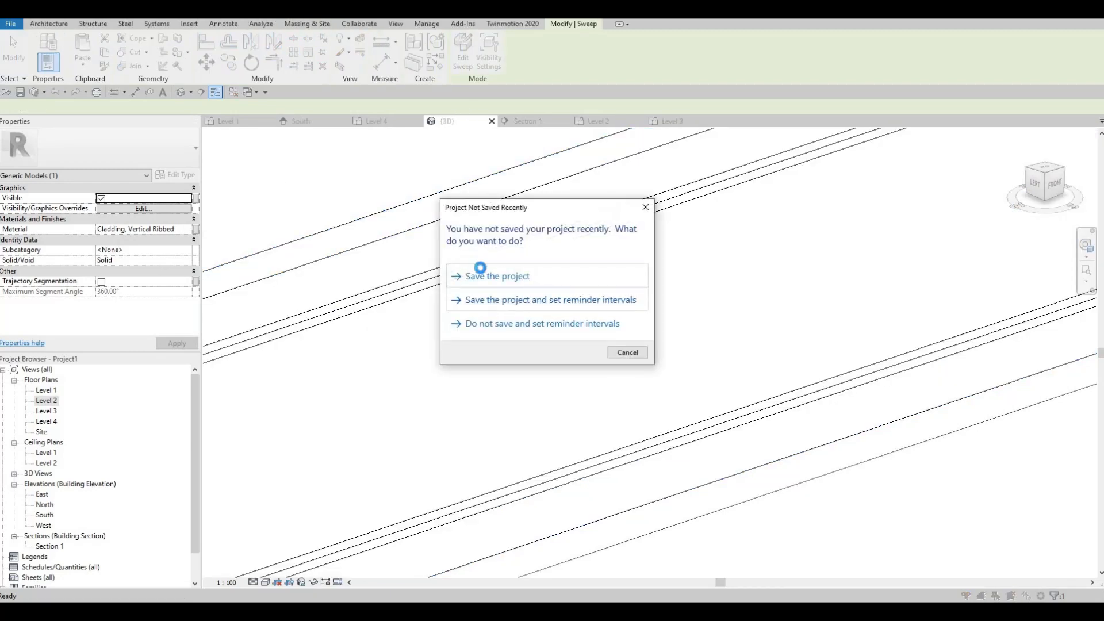
click(474, 270)
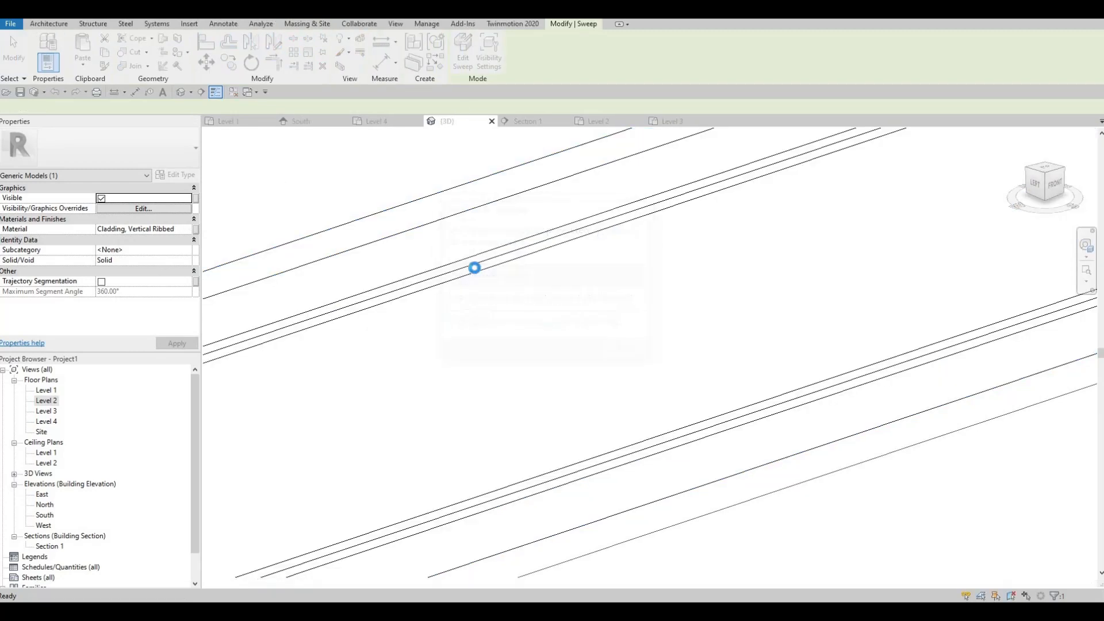
scroll(555, 296, down, 6)
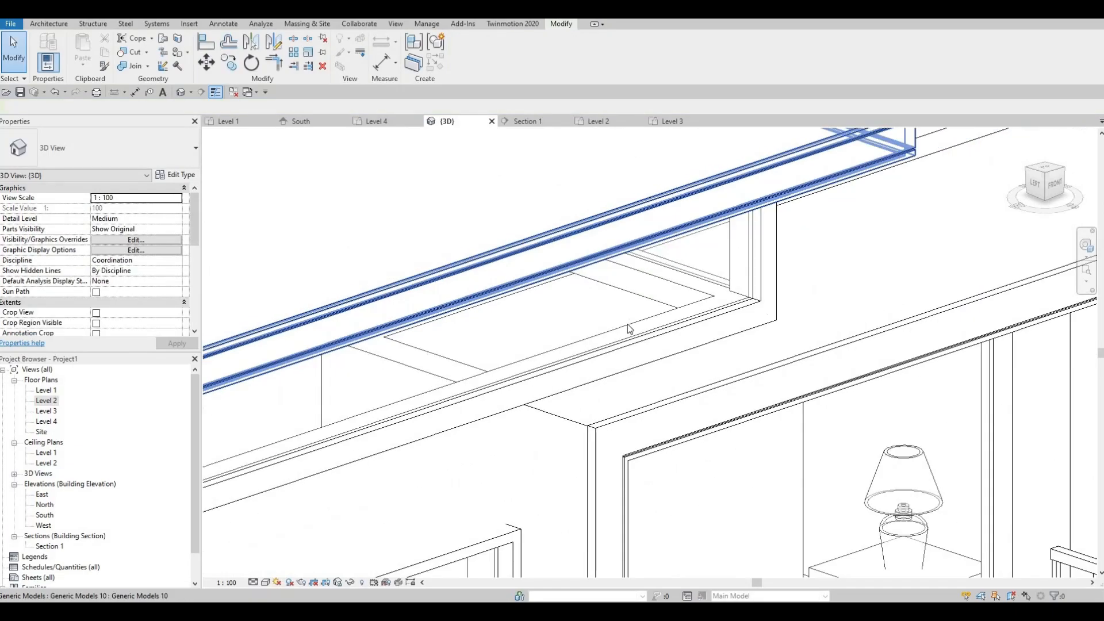
key(Escape)
key(Escape)
Step: Open the South elevation showing the tall front curtain wall
shift+middle_drag(544, 283, 626, 343)
shift+middle_drag(547, 343, 674, 348)
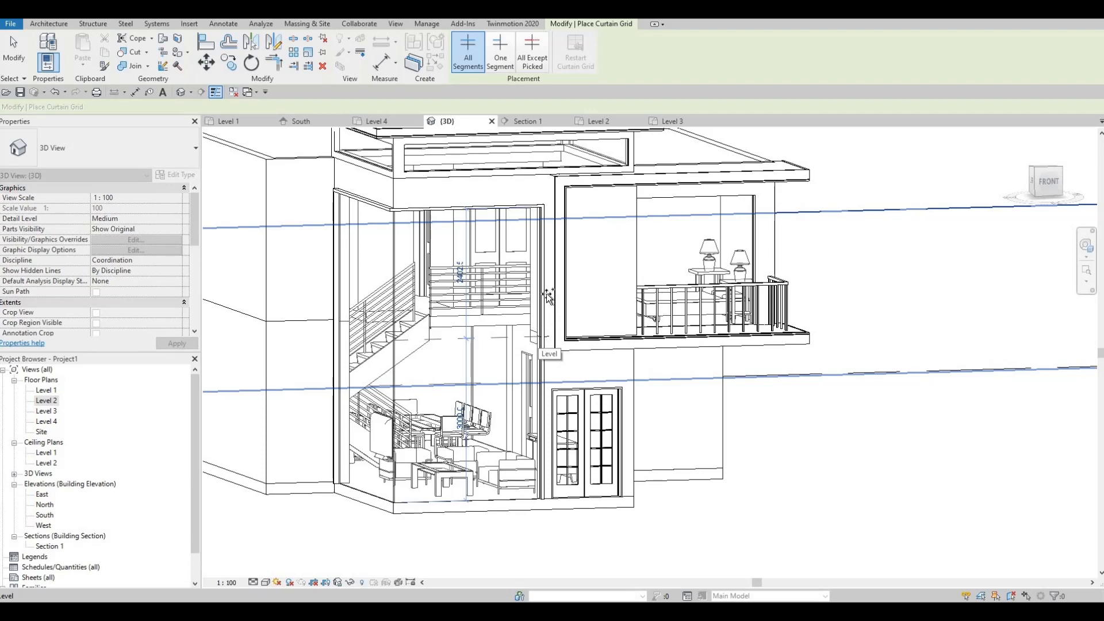
shift+middle_drag(546, 294, 558, 265)
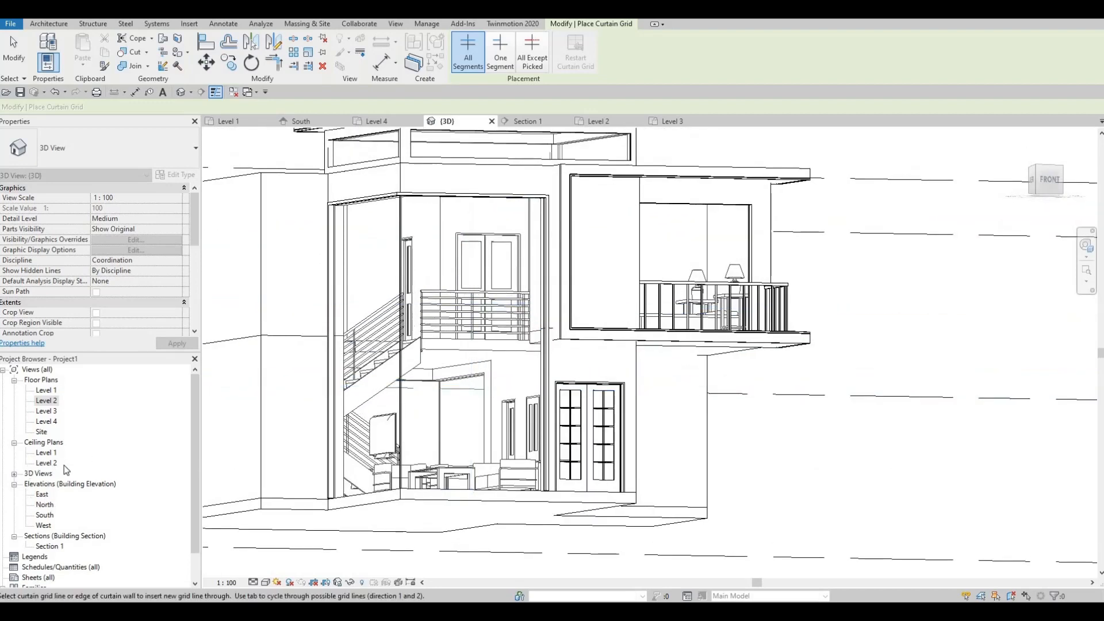
double_click(45, 515)
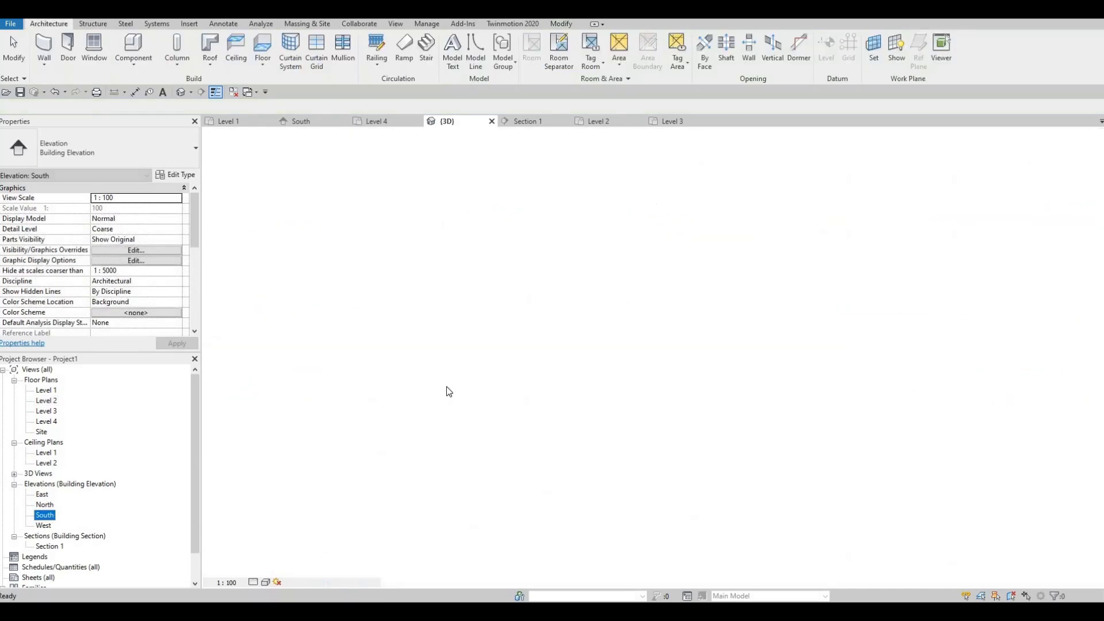
middle_drag(515, 326, 621, 291)
scroll(402, 267, down, 1)
scroll(488, 325, up, 2)
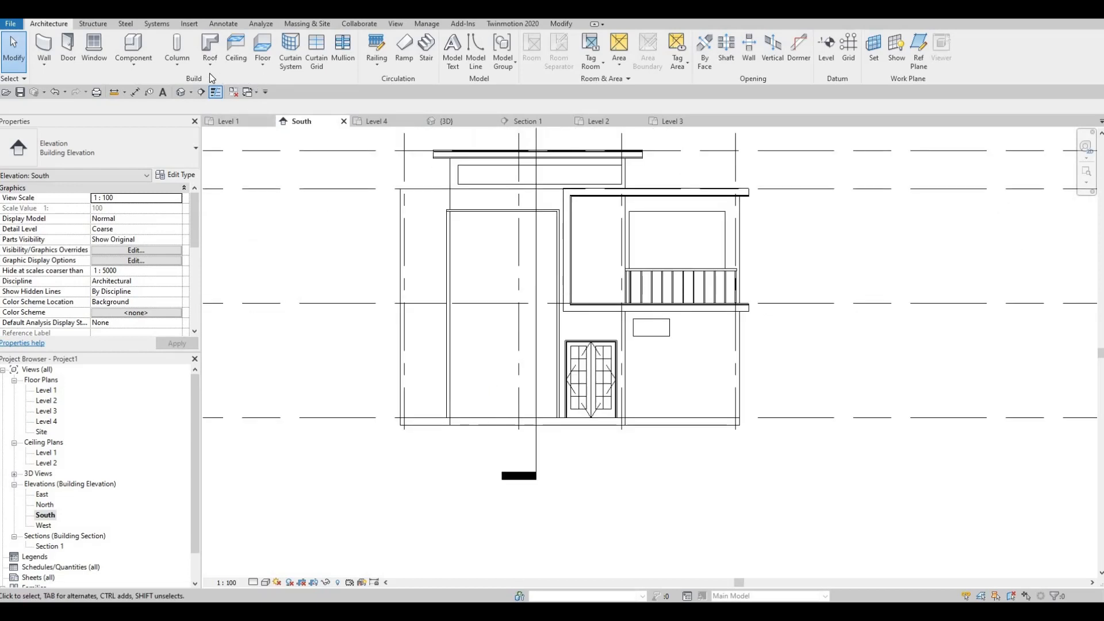
Step: Add a horizontal curtain grid line at the tall front wall's midpoint, and divide its lower half into four equal bands of about 675 mm
click(316, 57)
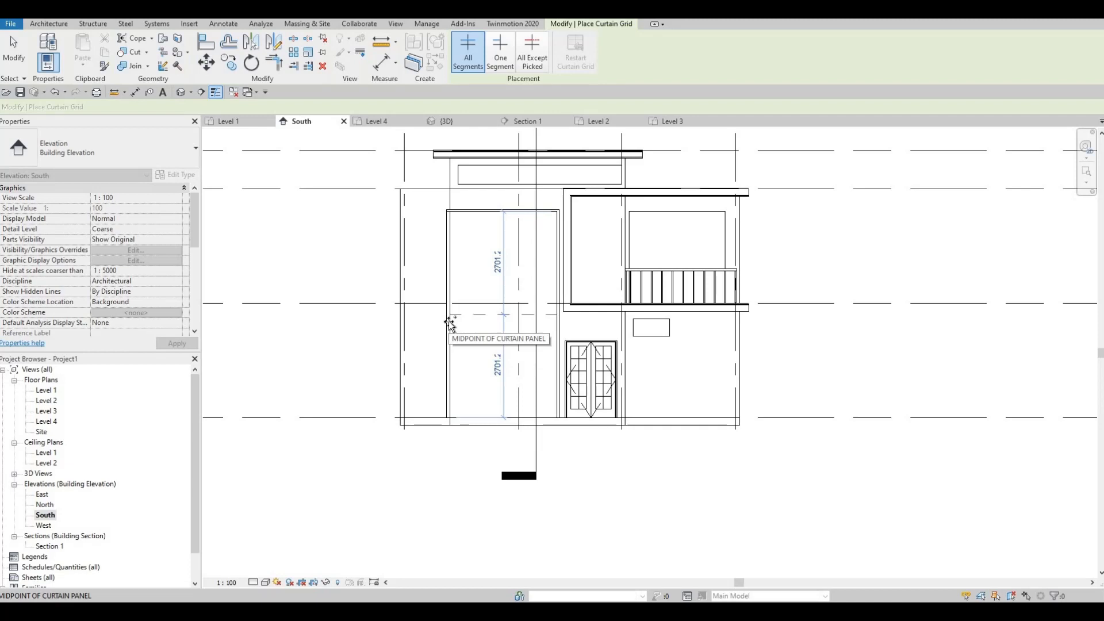
click(450, 323)
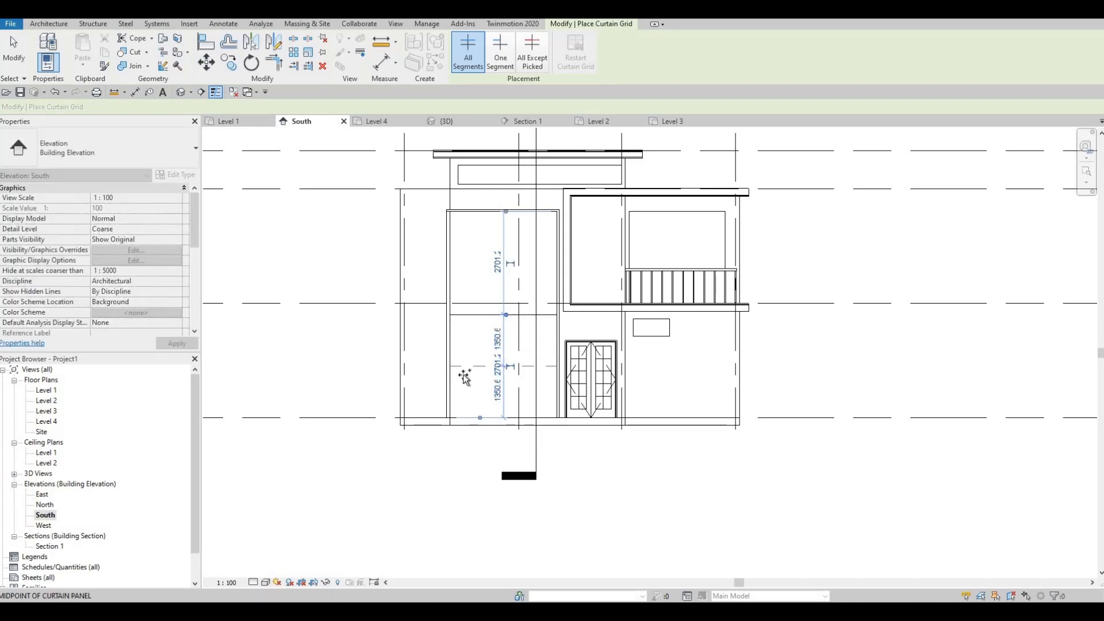
scroll(468, 371, up, 1)
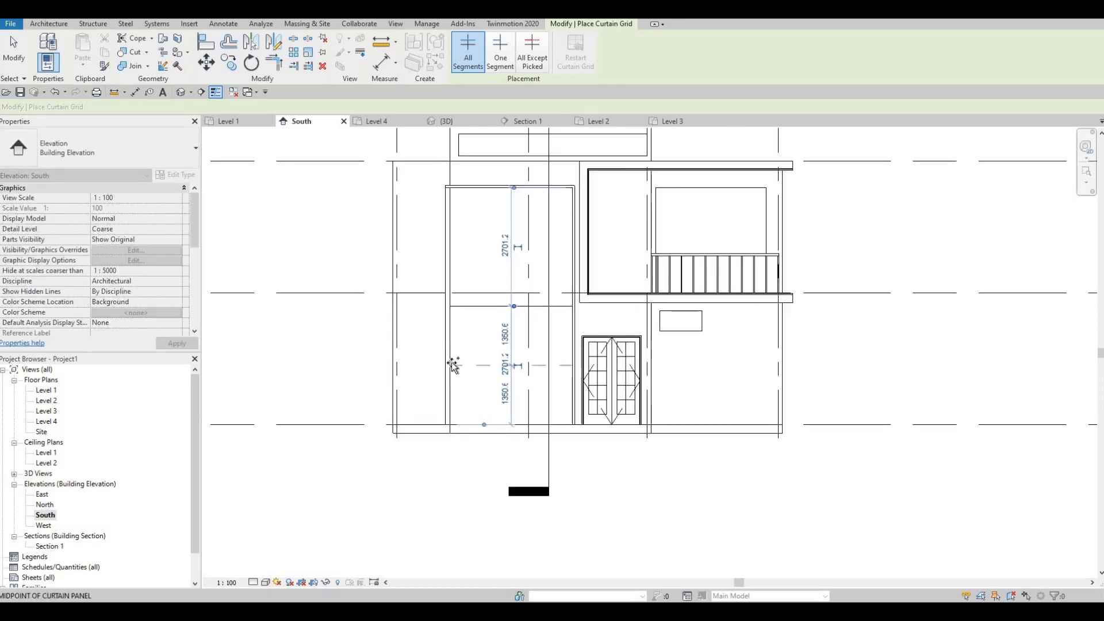
click(454, 352)
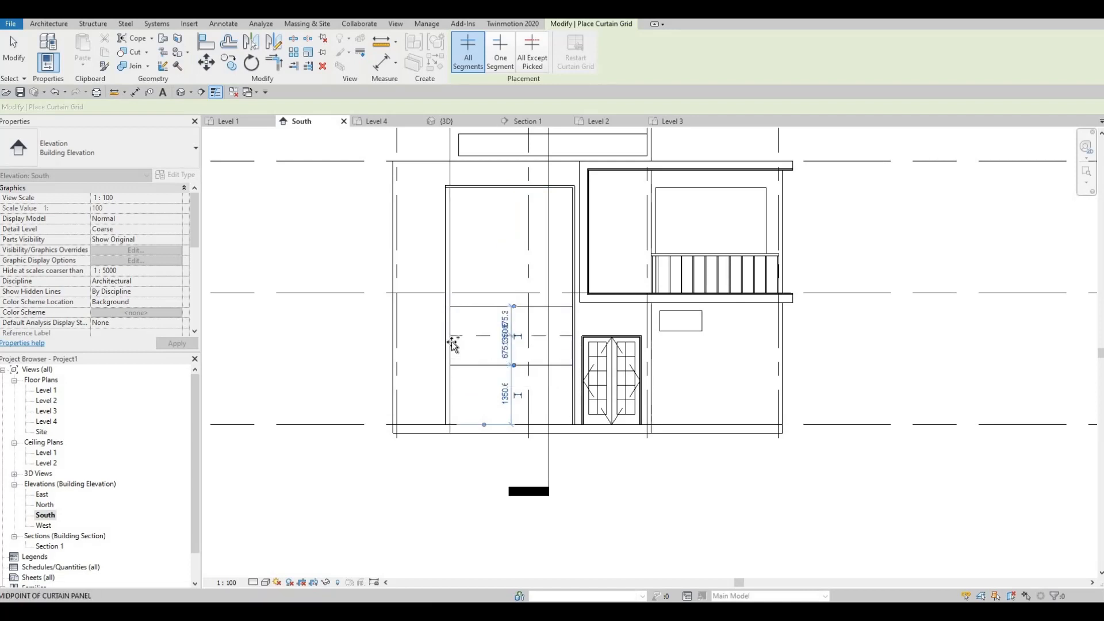
click(455, 325)
click(456, 386)
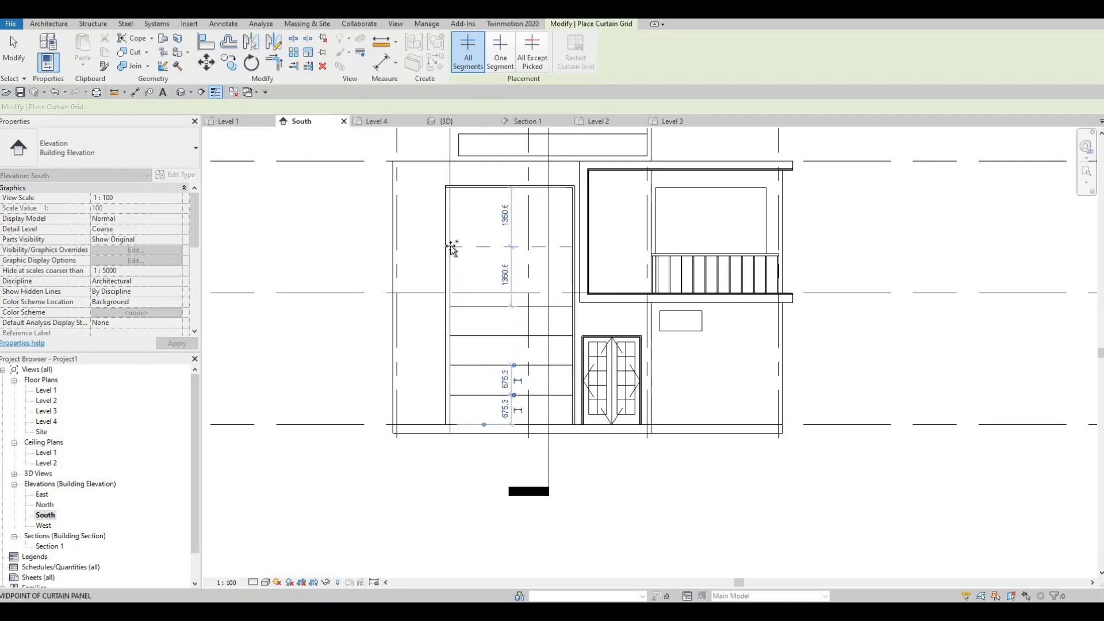
Step: Divide the upper half of the tall front curtain wall into four equal bands of about 675 mm with horizontal grid lines
click(453, 270)
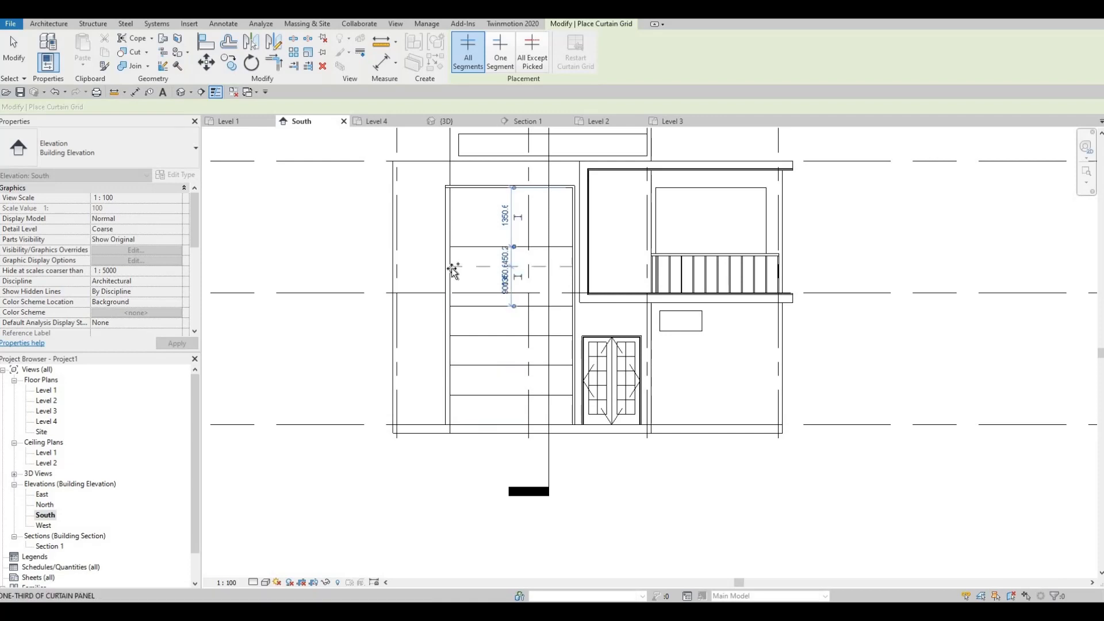
click(452, 222)
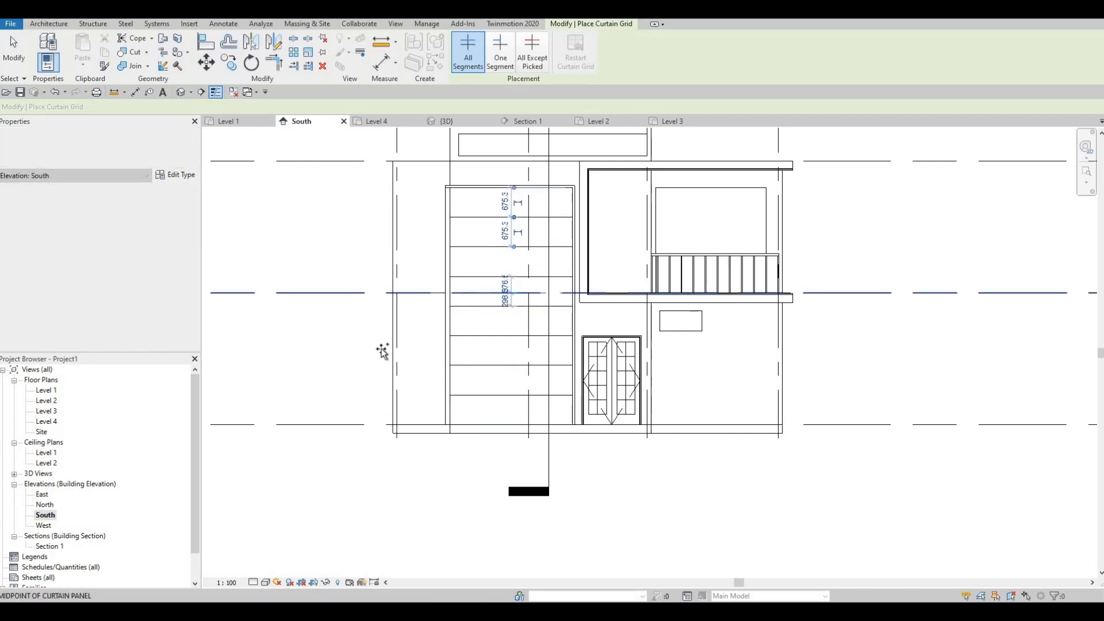
middle_drag(382, 351, 298, 315)
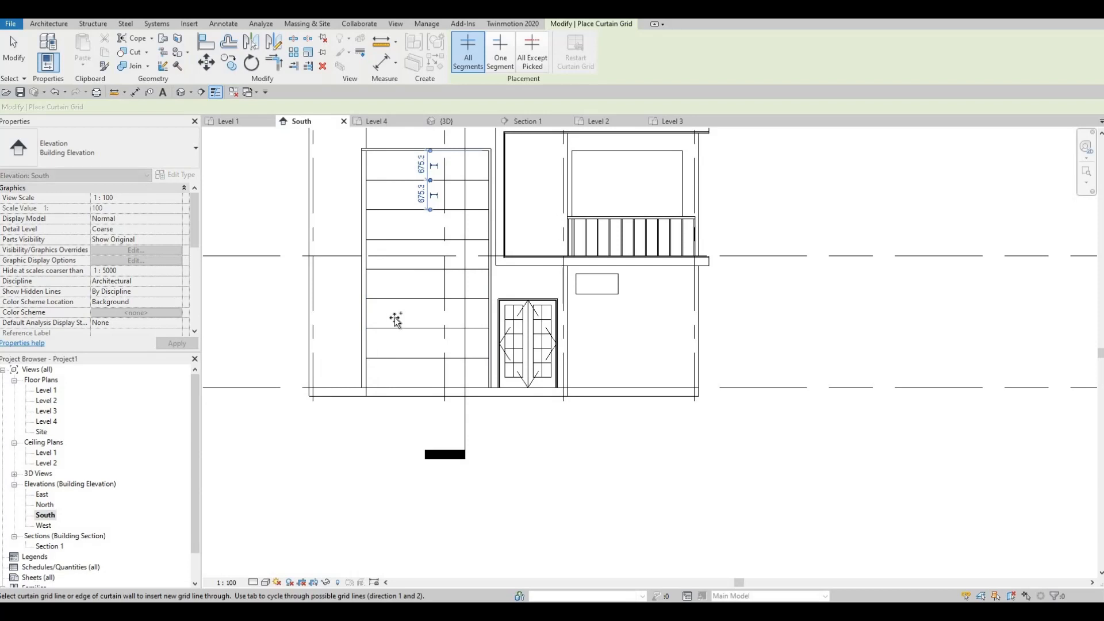
scroll(396, 319, up, 2)
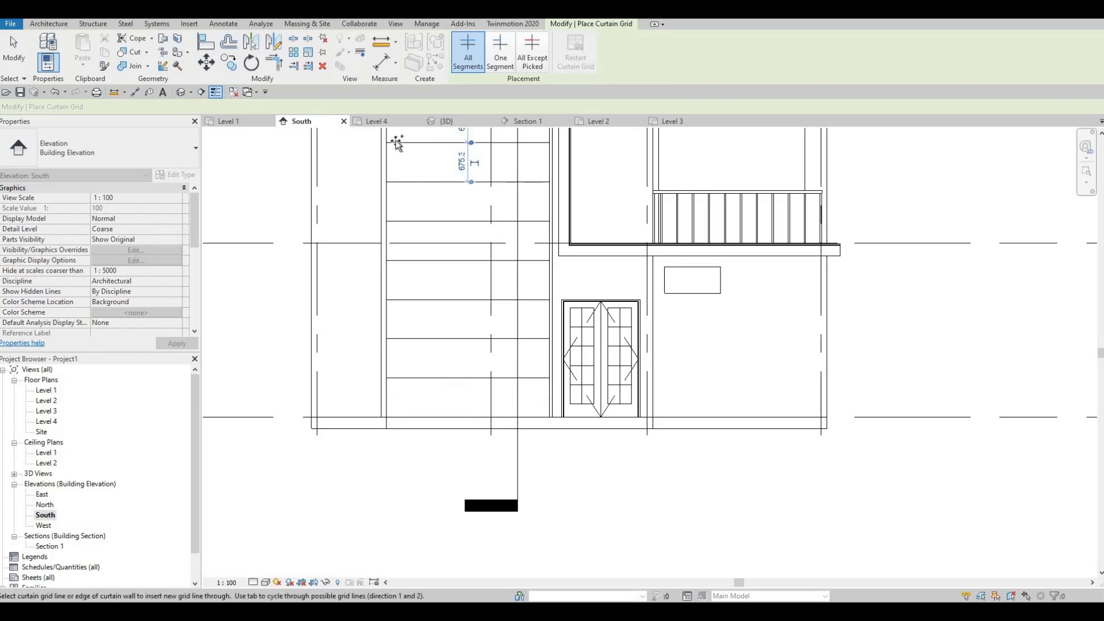
Step: In the 3D view, place horizontal grid lines up the adjoining side curtain wall, starting about 400 mm above its base and mostly 600 to 700 mm apart
click(447, 120)
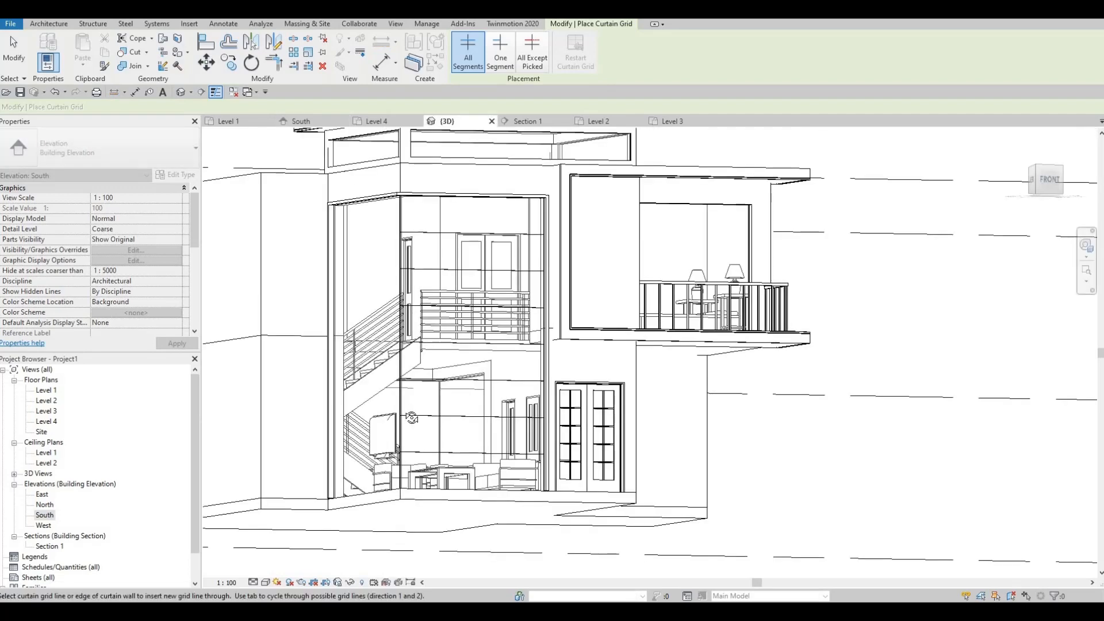
shift+middle_drag(425, 438, 500, 402)
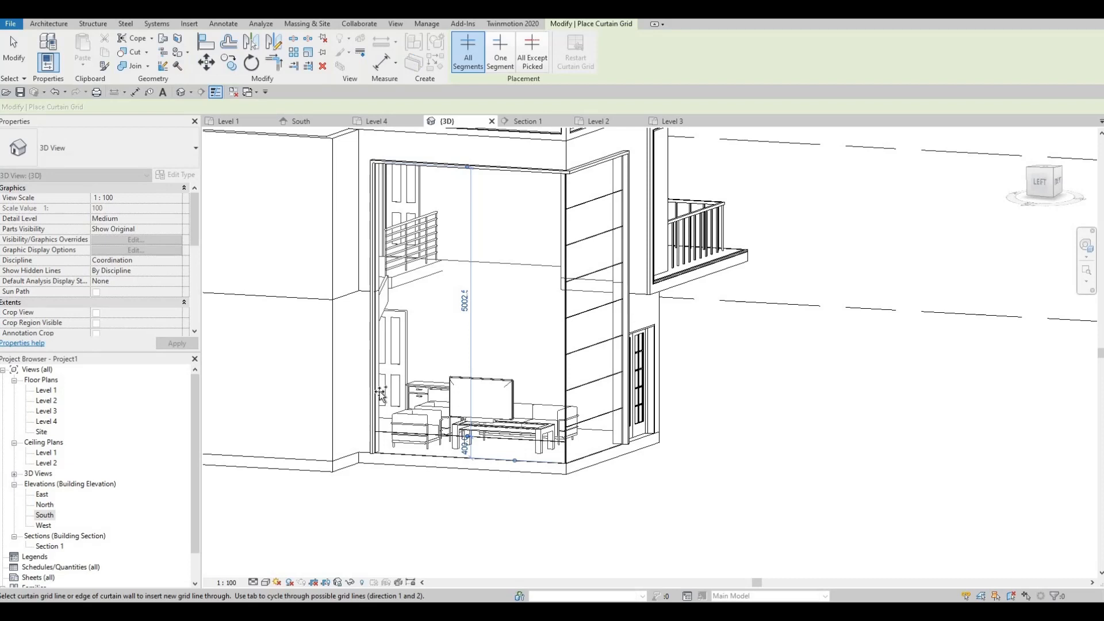
click(374, 364)
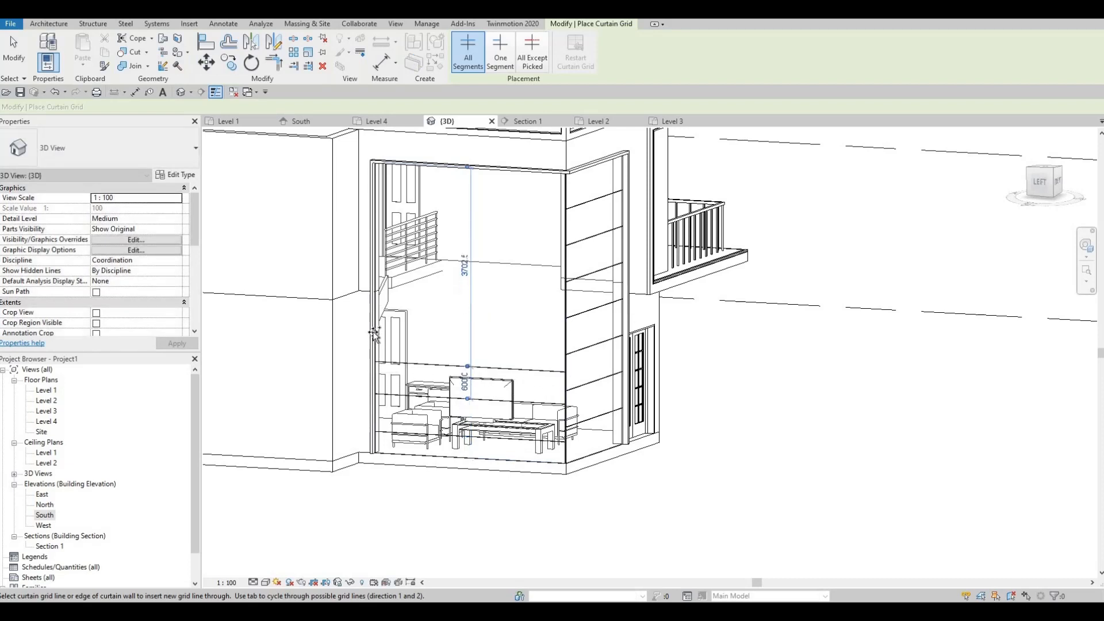
click(369, 303)
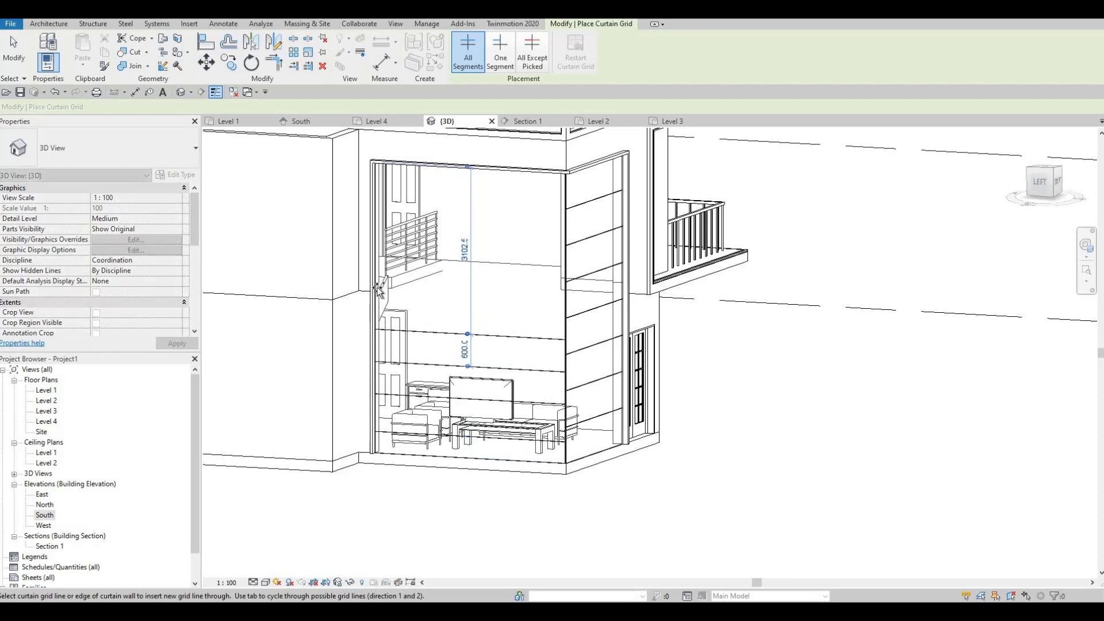
click(379, 294)
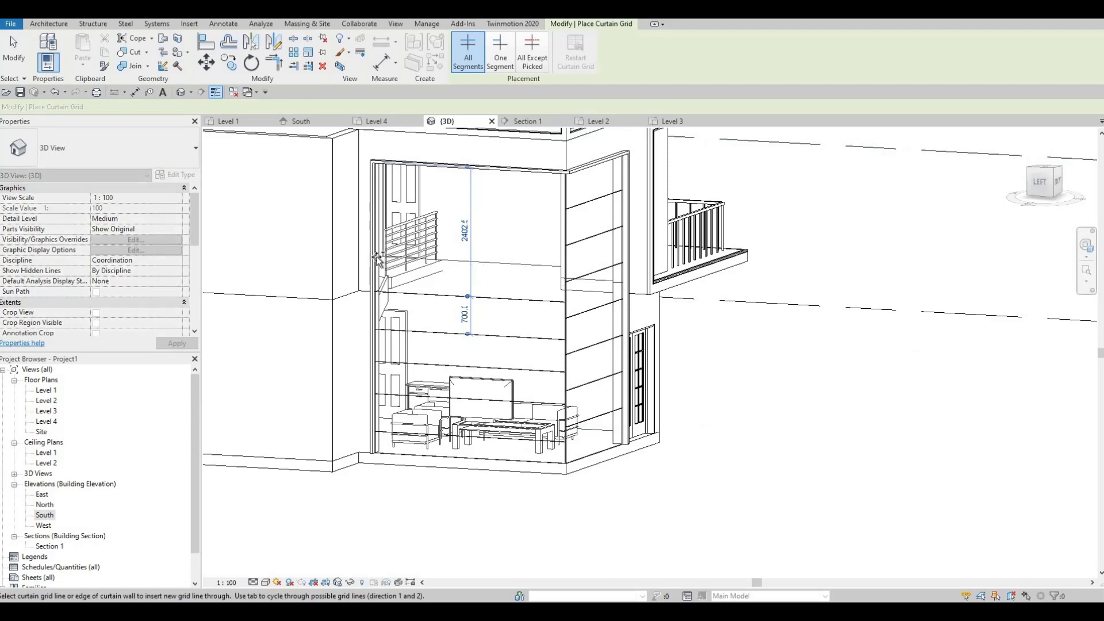
click(380, 218)
click(380, 203)
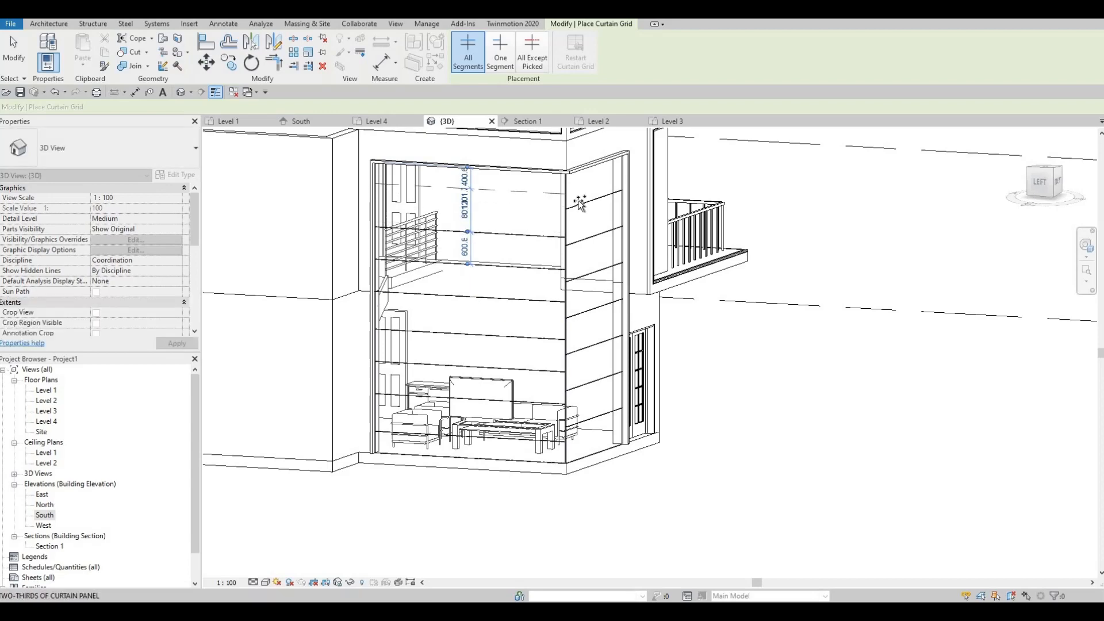
key(Escape)
key(Escape)
key(Escape)
key(Escape)
Step: Align the side curtain wall's three uppermost horizontal grid lines with the corresponding lines of the adjoining front curtain wall
scroll(562, 234, up, 3)
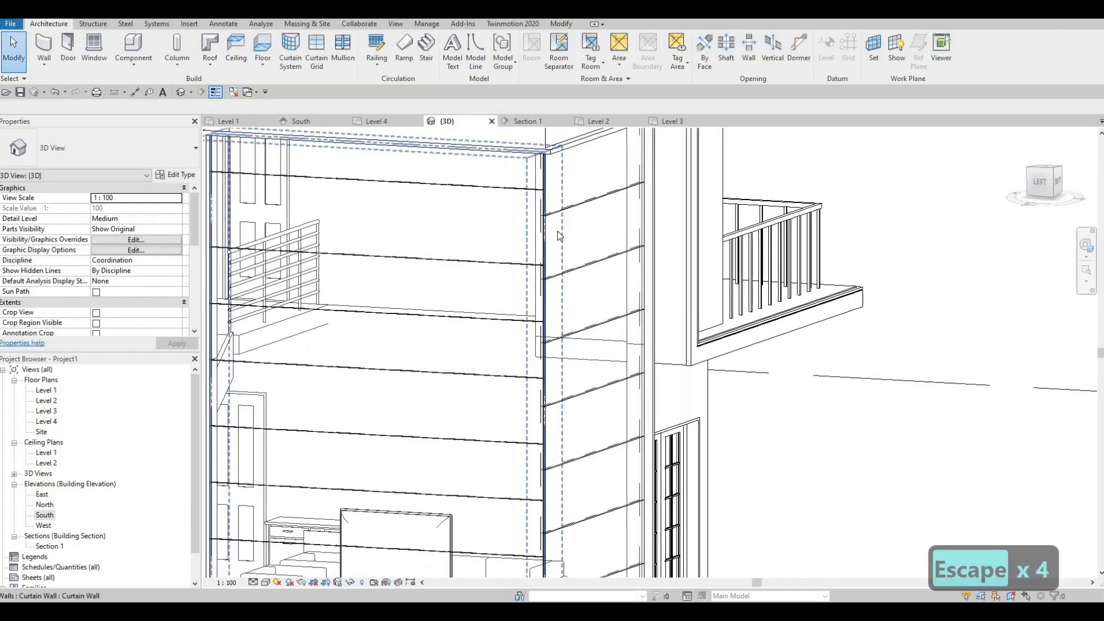
key(a)
key(l)
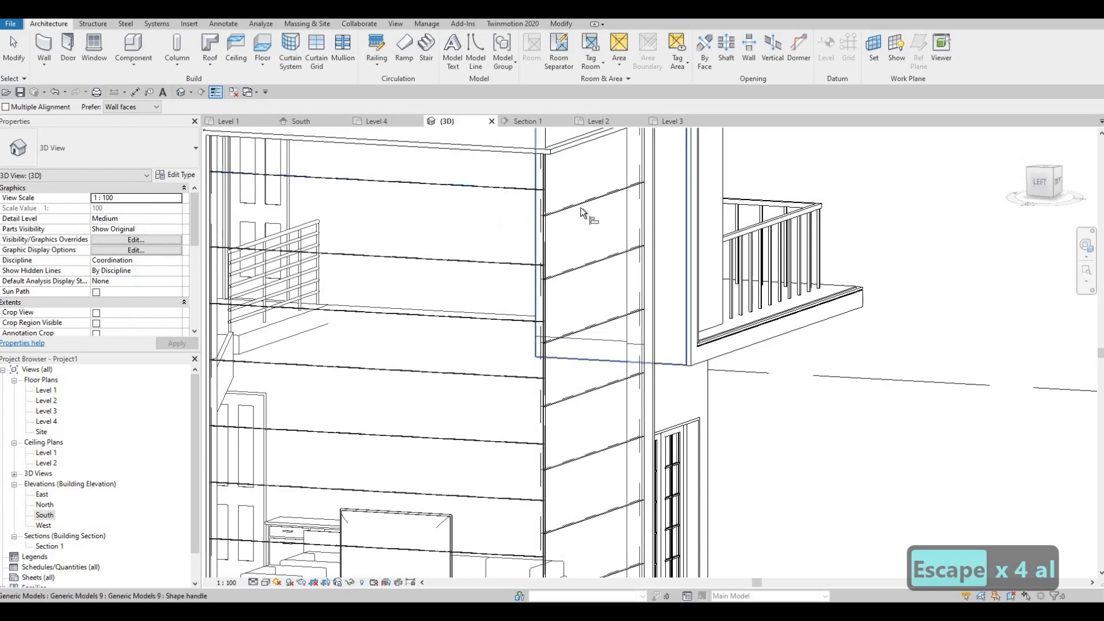
click(516, 190)
click(570, 272)
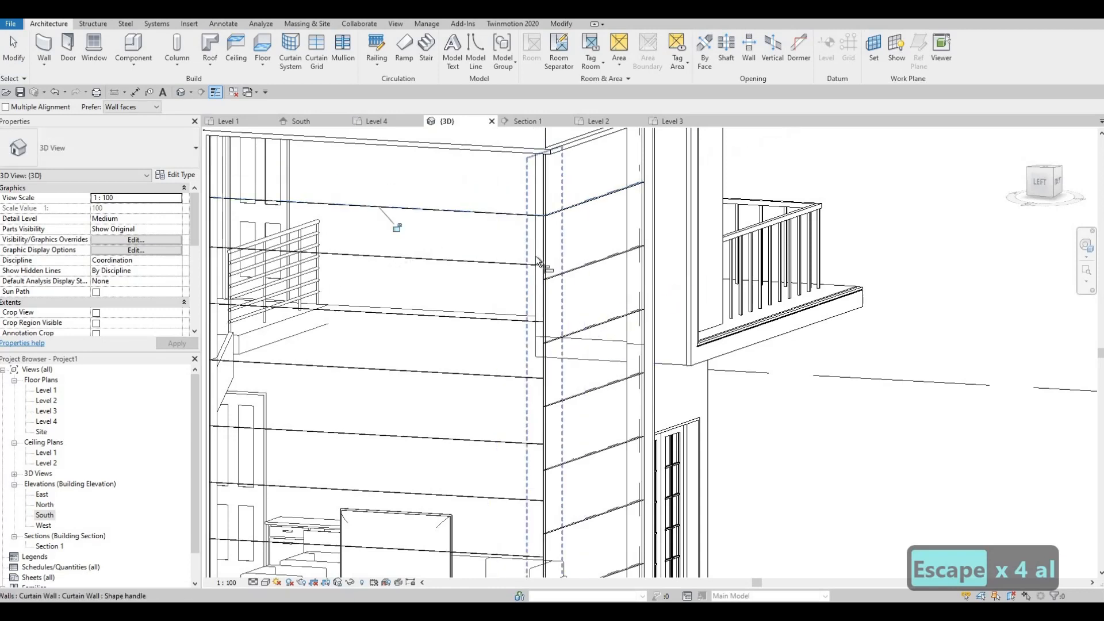
click(522, 266)
click(604, 323)
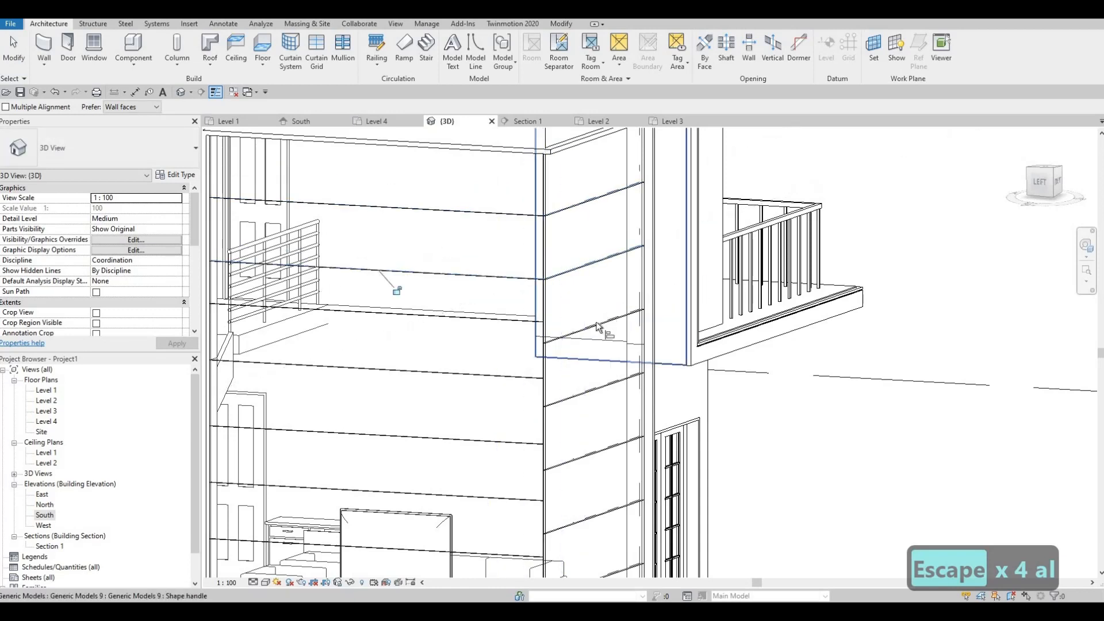
click(522, 321)
Step: Align the side curtain wall's next four horizontal grid lines, working downward, with those of the front curtain wall
middle_drag(588, 402, 576, 292)
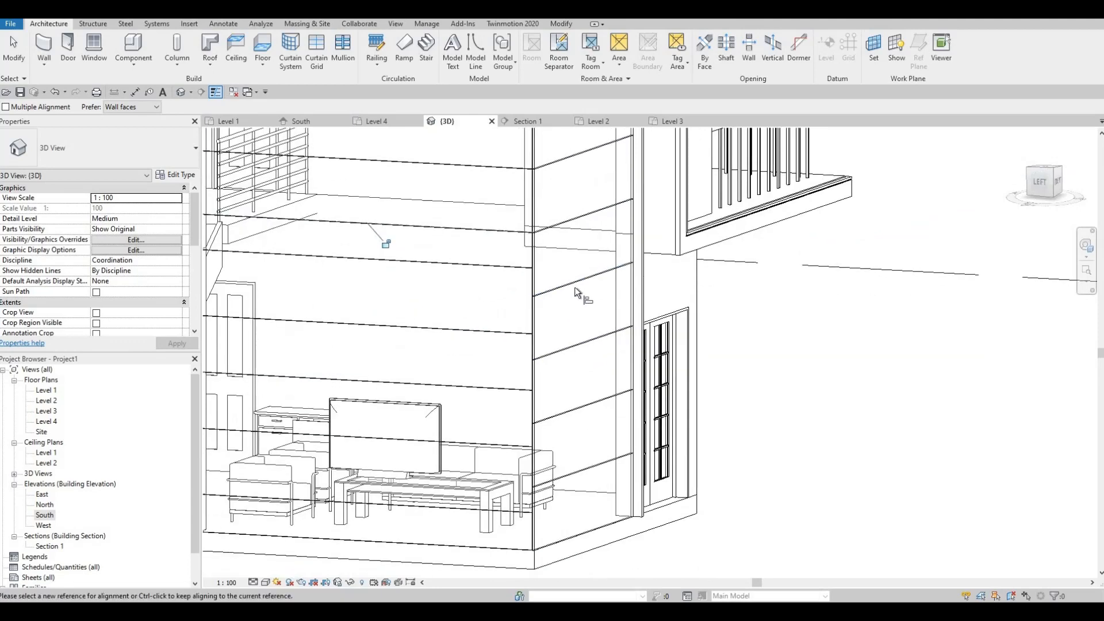
click(559, 290)
click(497, 267)
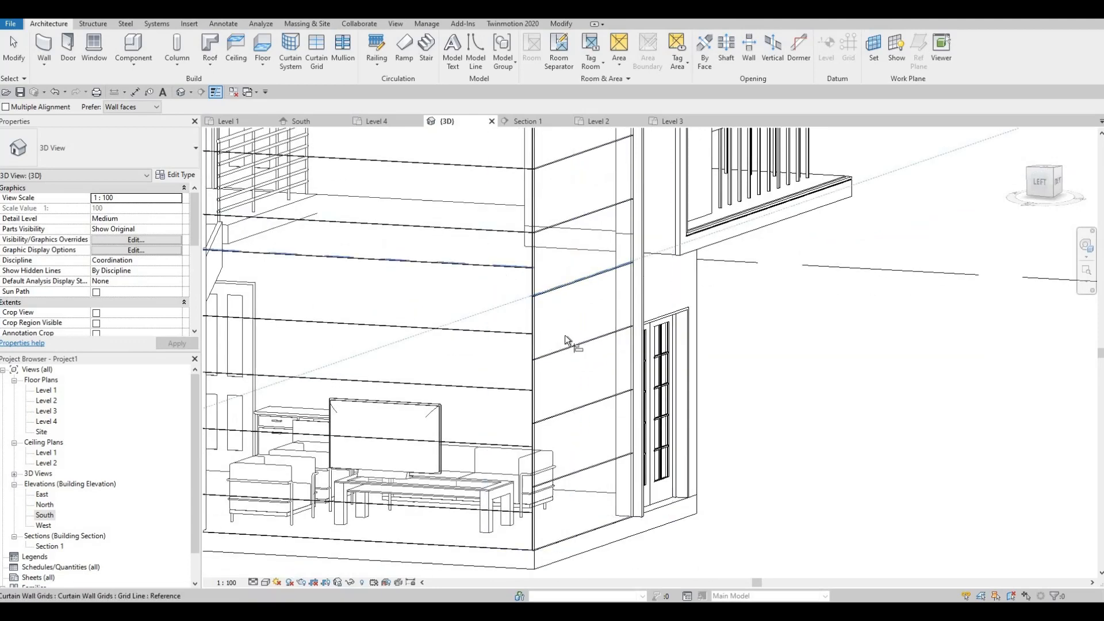
click(502, 336)
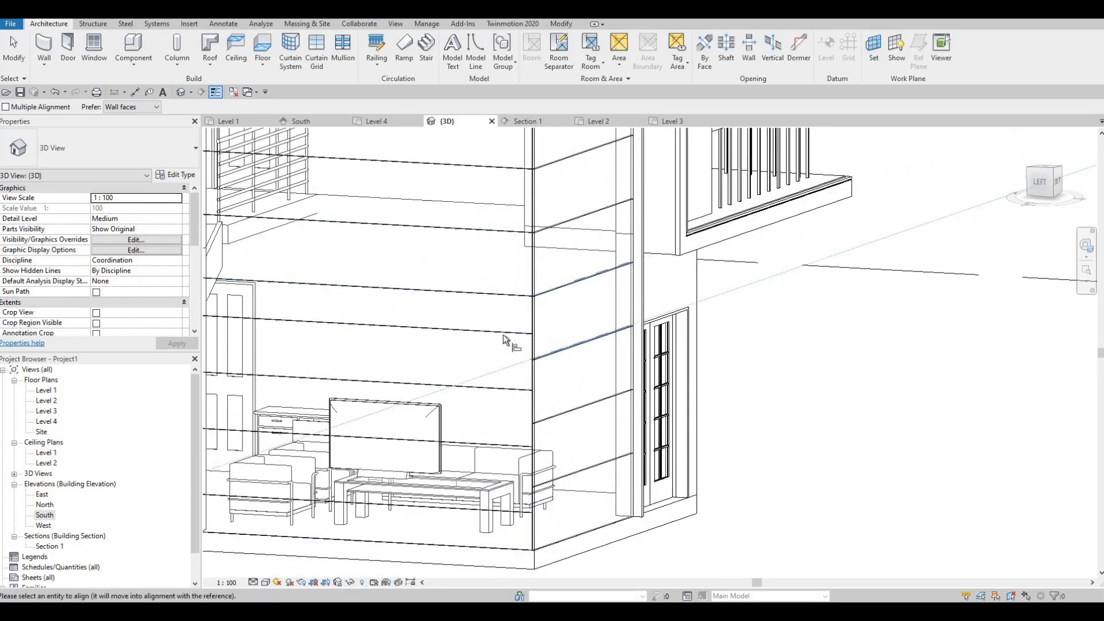
middle_drag(573, 349, 578, 283)
click(565, 348)
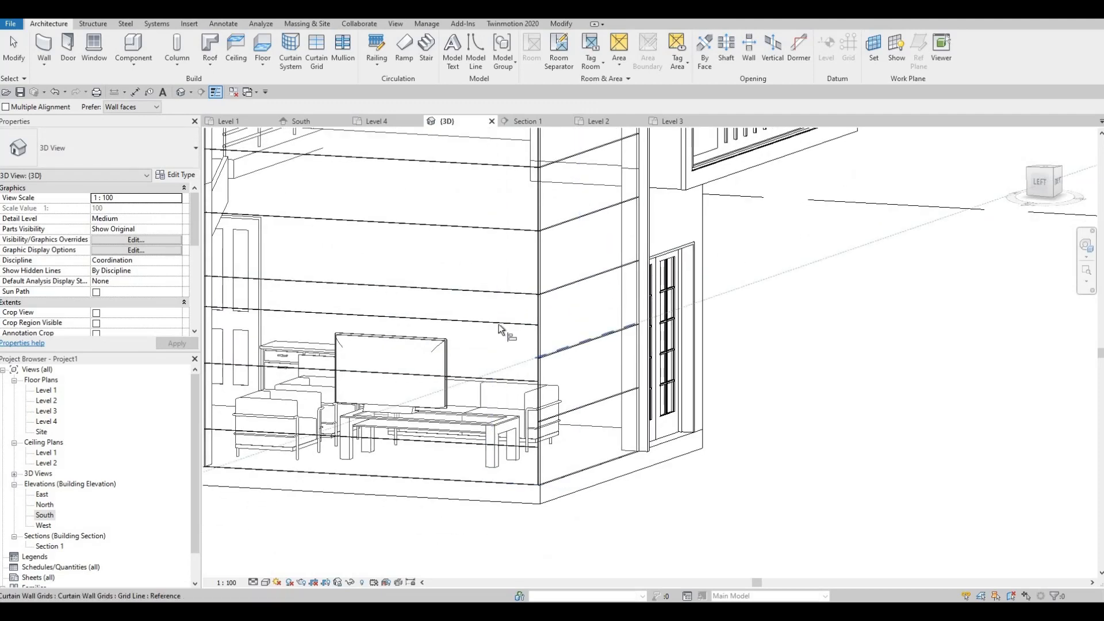
click(498, 323)
click(576, 408)
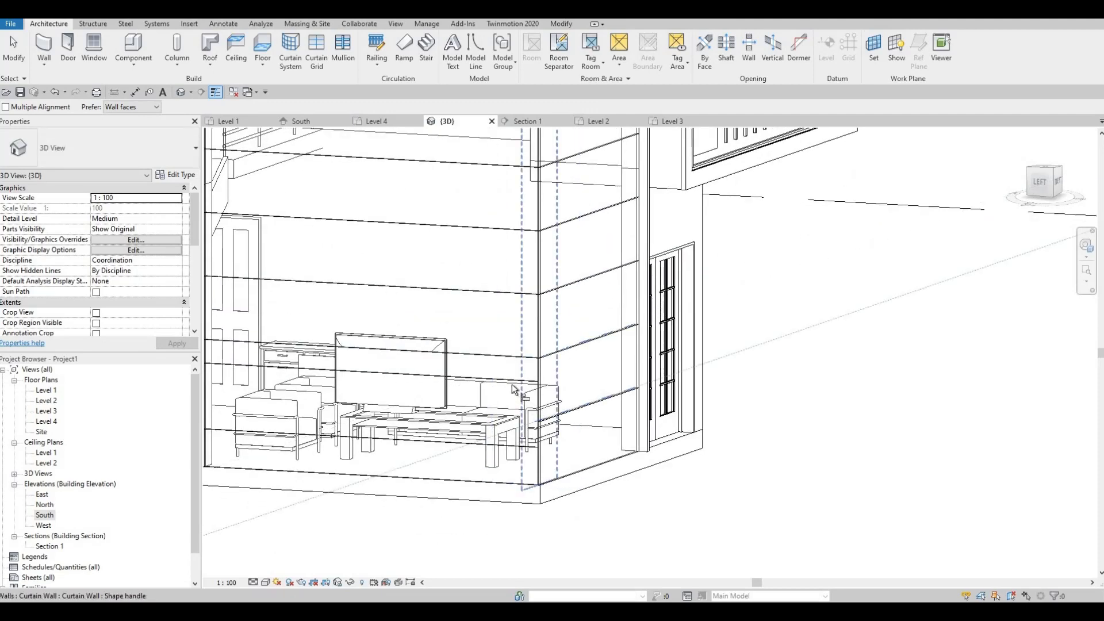
click(540, 439)
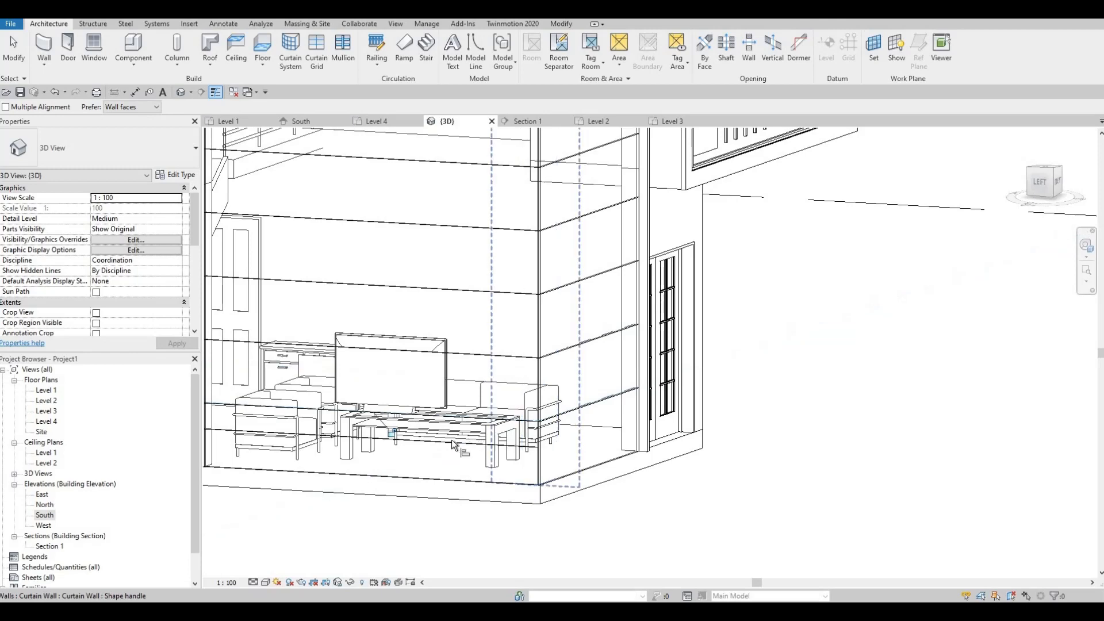
Step: Delete the surplus lowest horizontal grid line, 400 mm above the base of the side curtain wall
shift+middle_drag(451, 439, 481, 451)
key(Escape)
key(Escape)
scroll(482, 451, up, 2)
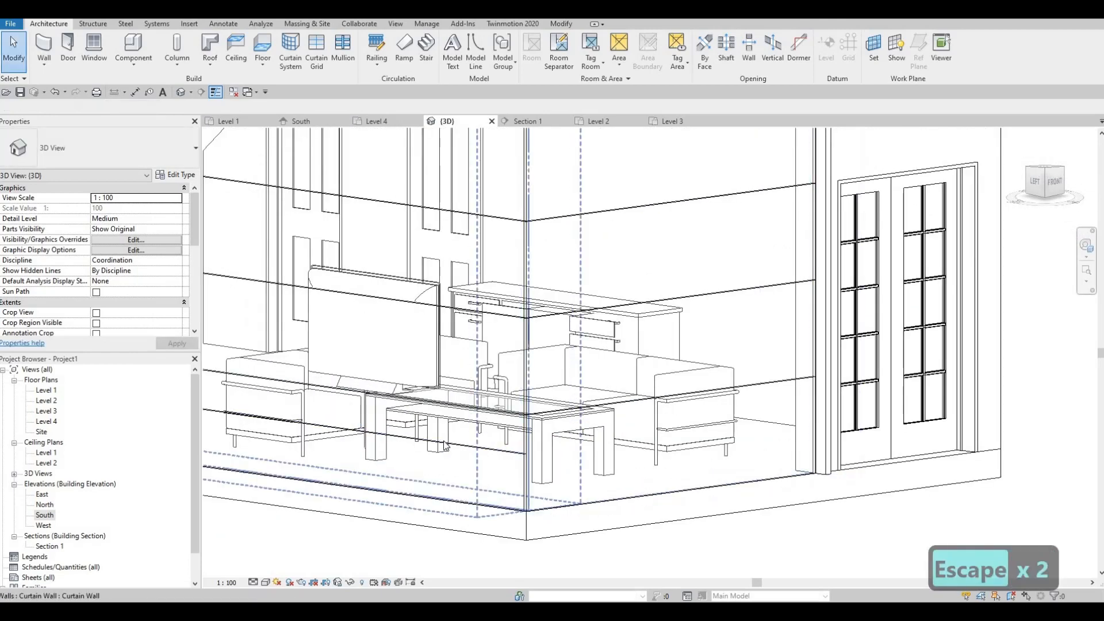
click(443, 442)
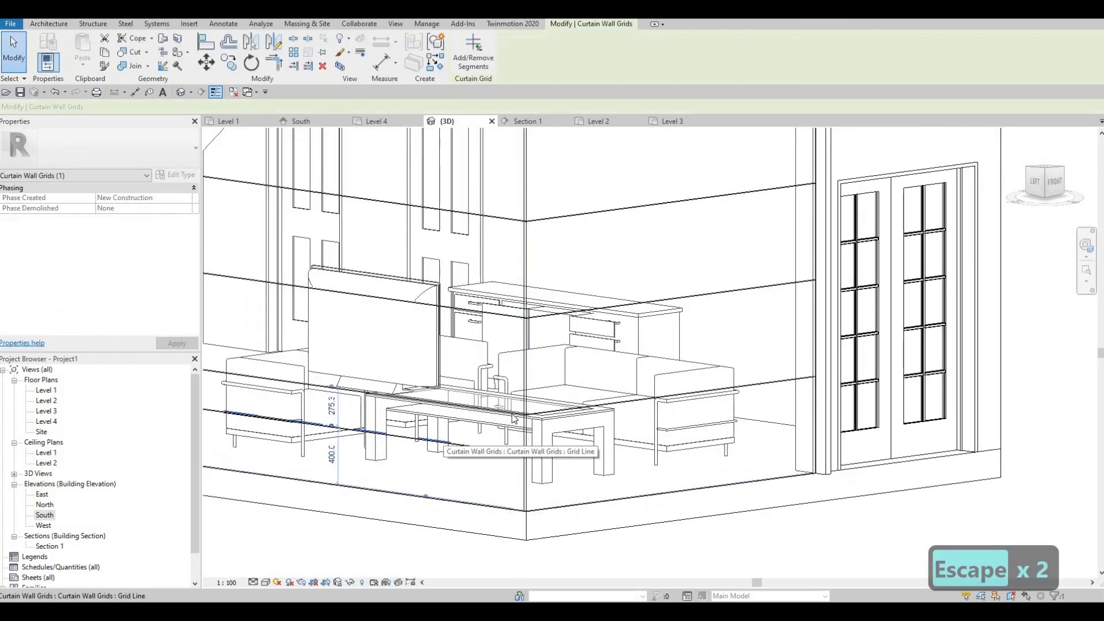
key(Delete)
Step: Divide the curtain wall behind the balcony into 840 mm thirds with two vertical grid lines, and add a horizontal line 500 mm below its top
scroll(402, 425, down, 3)
shift+middle_drag(380, 415, 469, 259)
scroll(458, 434, down, 2)
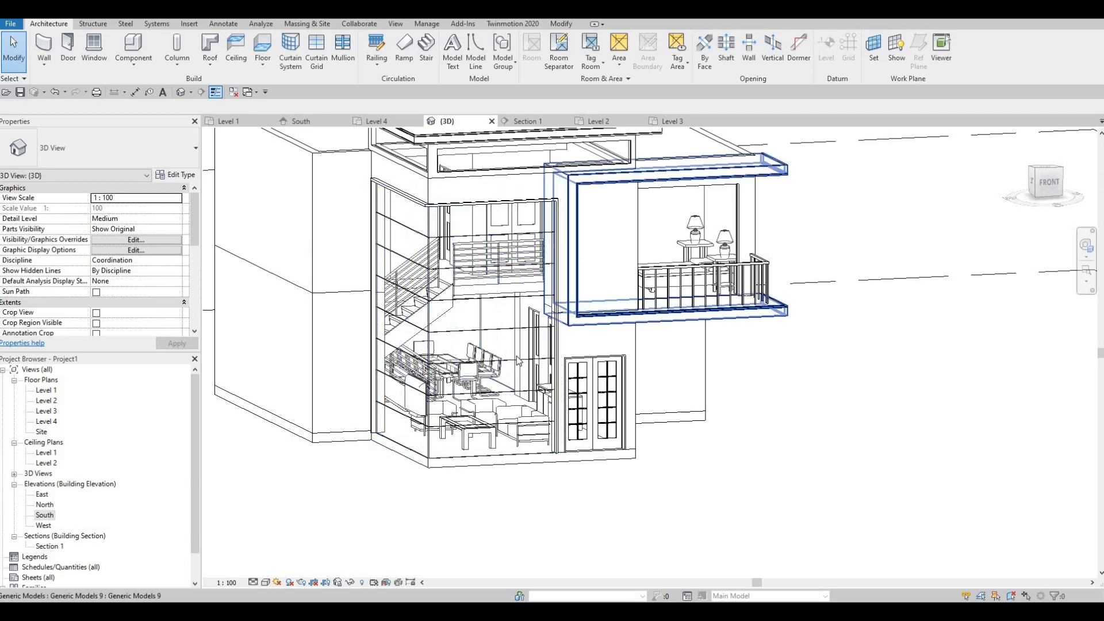
shift+middle_drag(481, 374, 544, 443)
middle_drag(610, 374, 497, 385)
scroll(454, 291, up, 1)
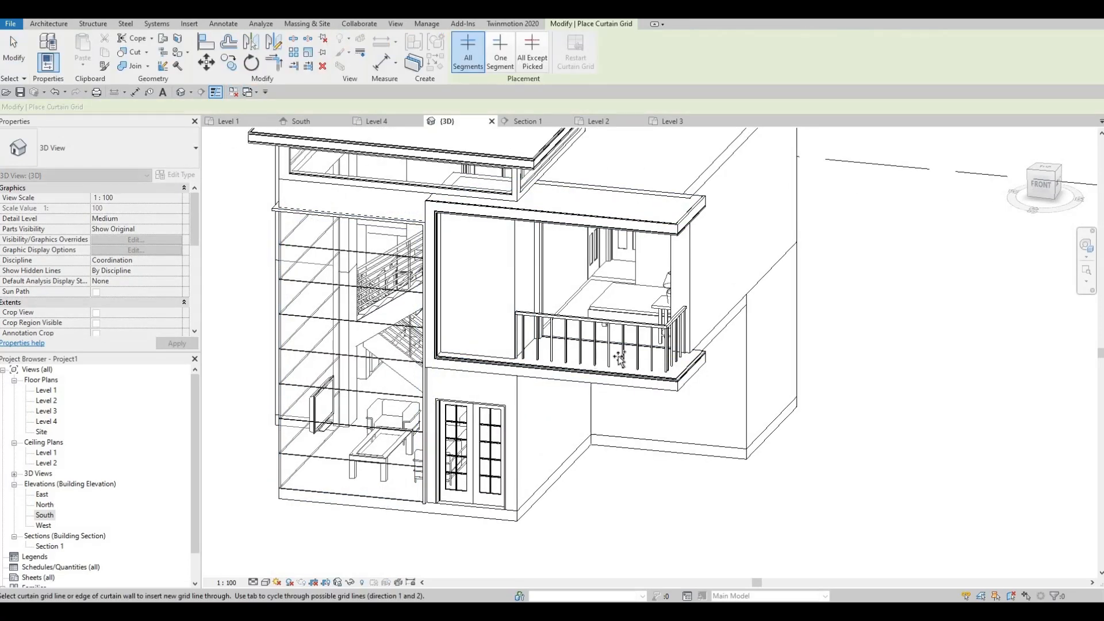
shift+middle_drag(586, 418, 583, 247)
middle_drag(583, 247, 586, 293)
scroll(566, 253, up, 1)
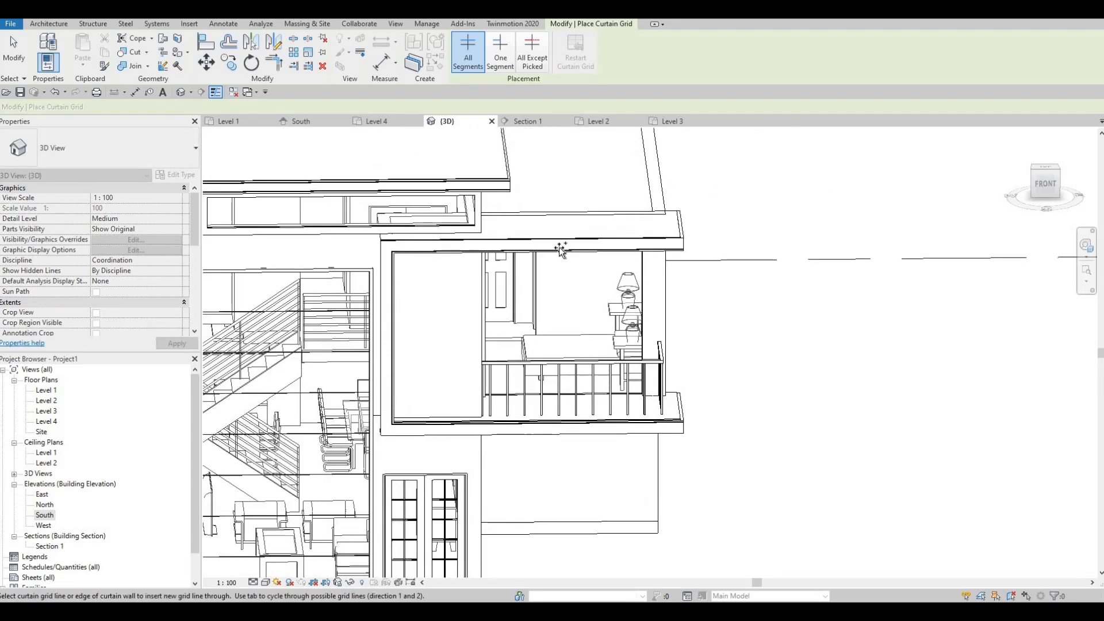
shift+middle_drag(559, 246, 563, 230)
scroll(563, 236, down, 1)
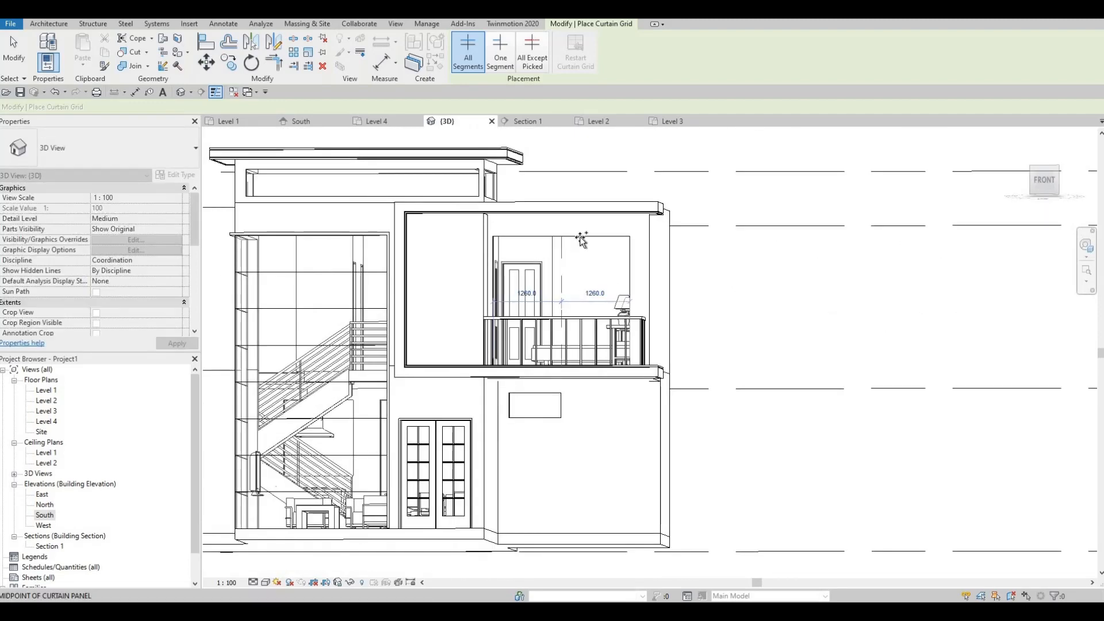
click(584, 242)
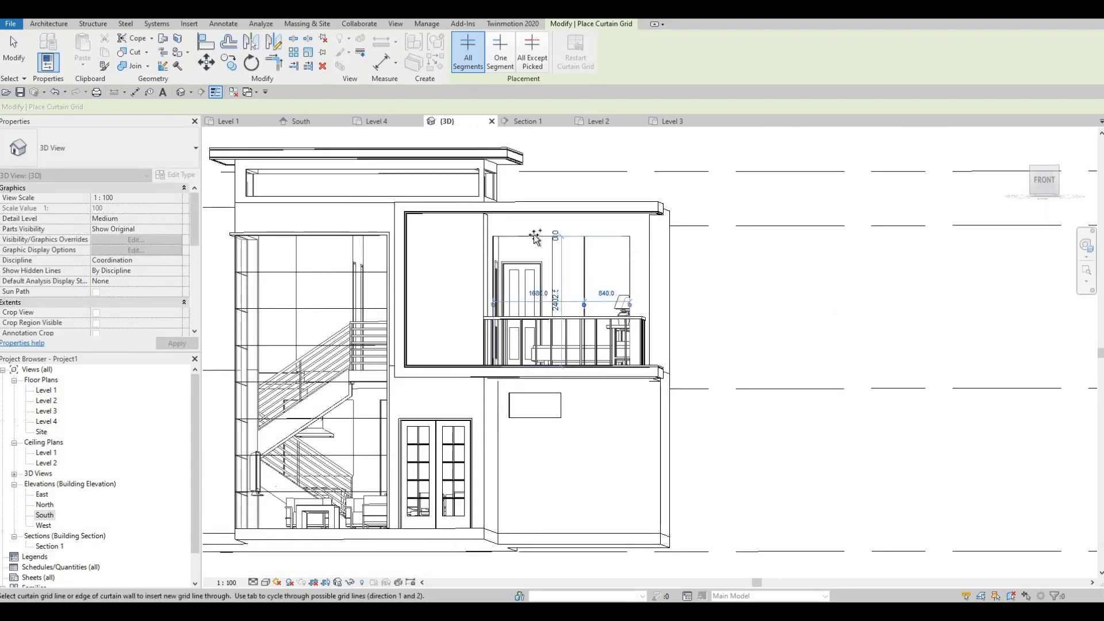
click(535, 237)
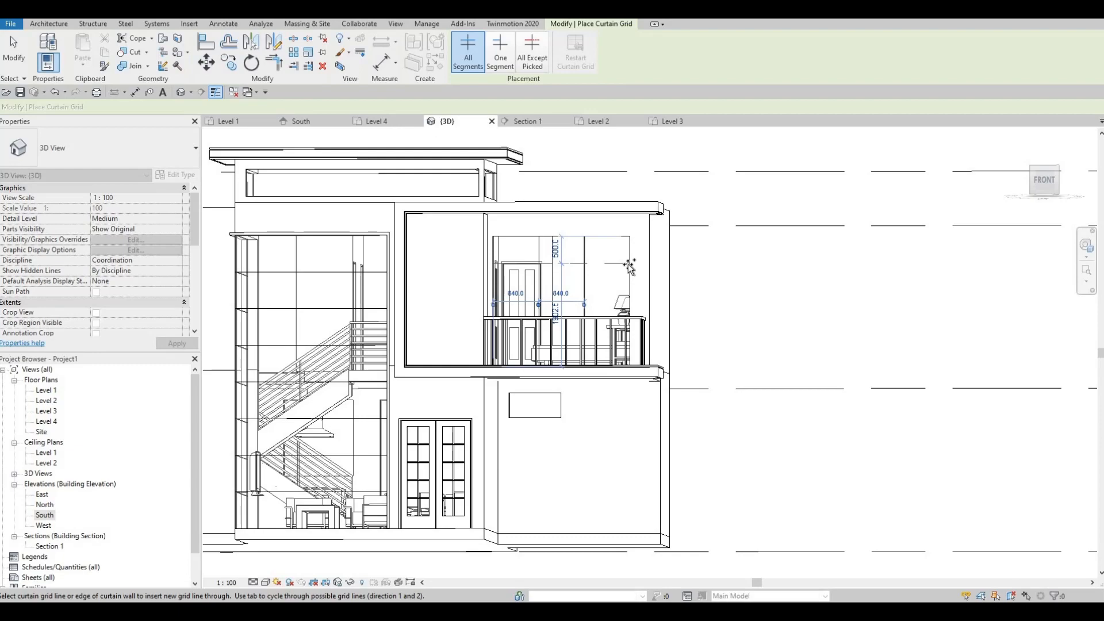
Step: Split both upper rear windows with vertical midpoint grid lines, plus horizontal lines 400 mm and 500 mm below their respective tops
shift+middle_drag(579, 382, 534, 296)
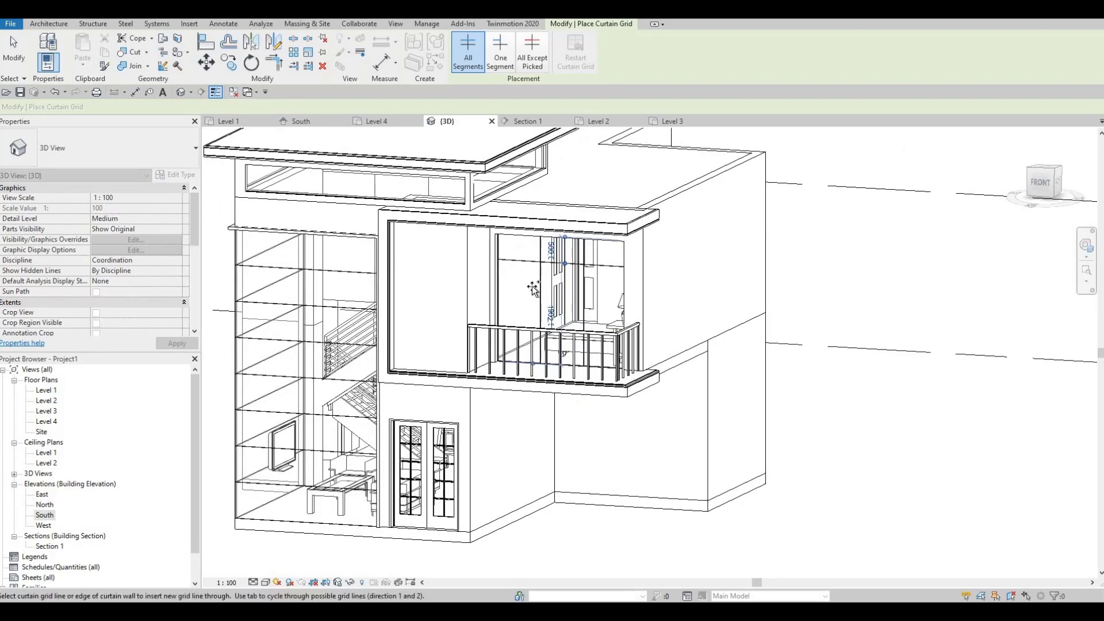
scroll(538, 293, up, 3)
shift+middle_drag(624, 337, 399, 322)
scroll(451, 340, down, 3)
scroll(437, 258, up, 3)
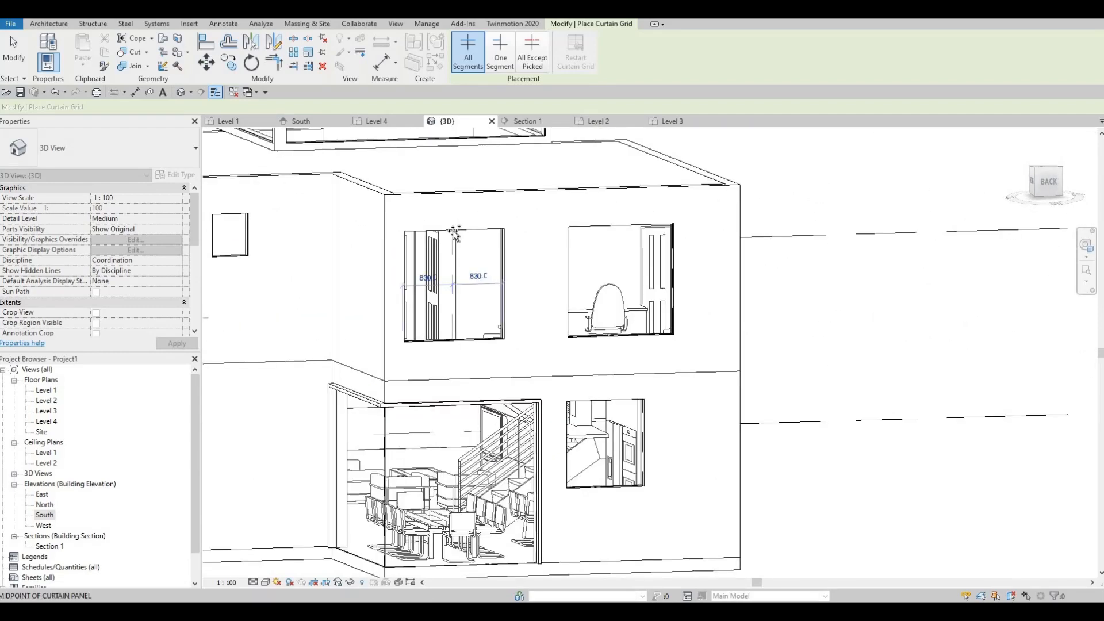
click(619, 230)
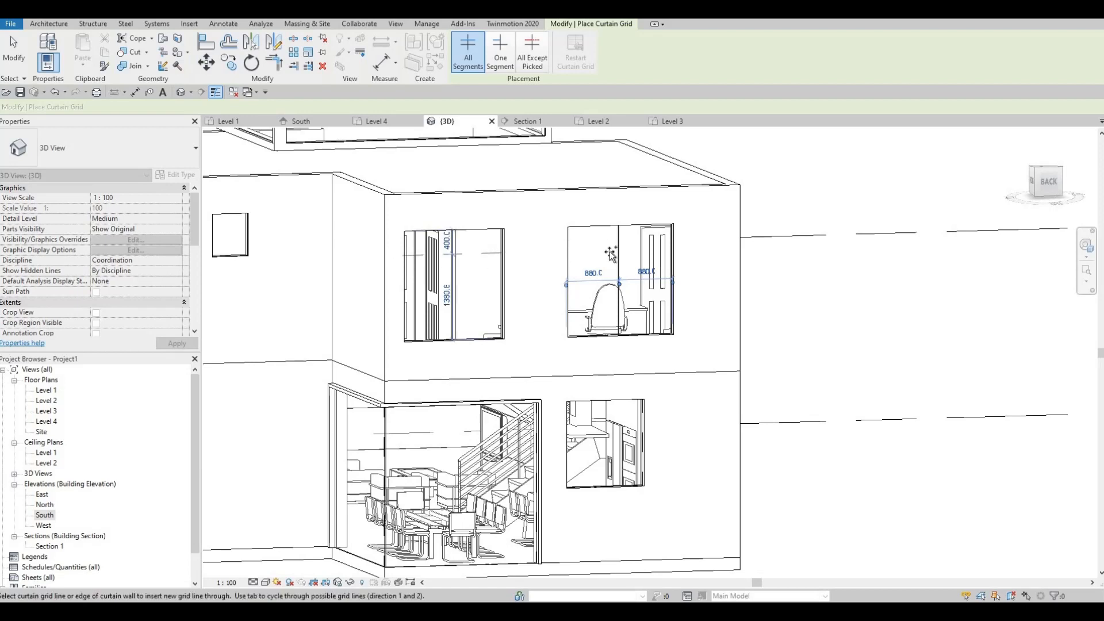
click(669, 251)
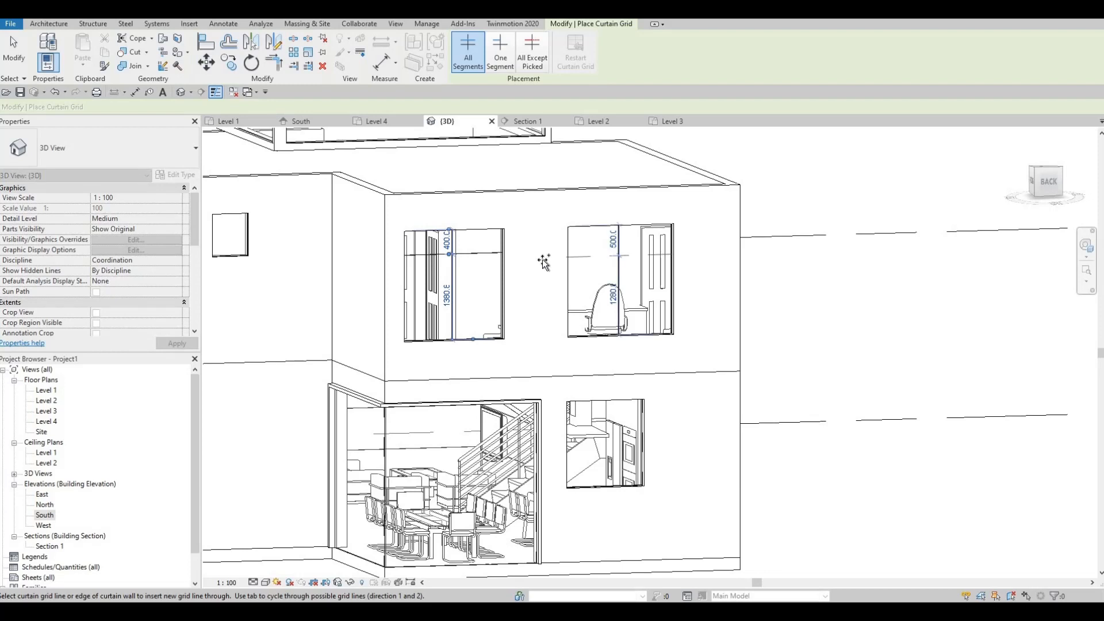
Step: Align the horizontal grid lines of the two upper rear windows with each other
key(Escape)
key(Escape)
scroll(521, 275, up, 2)
key(a)
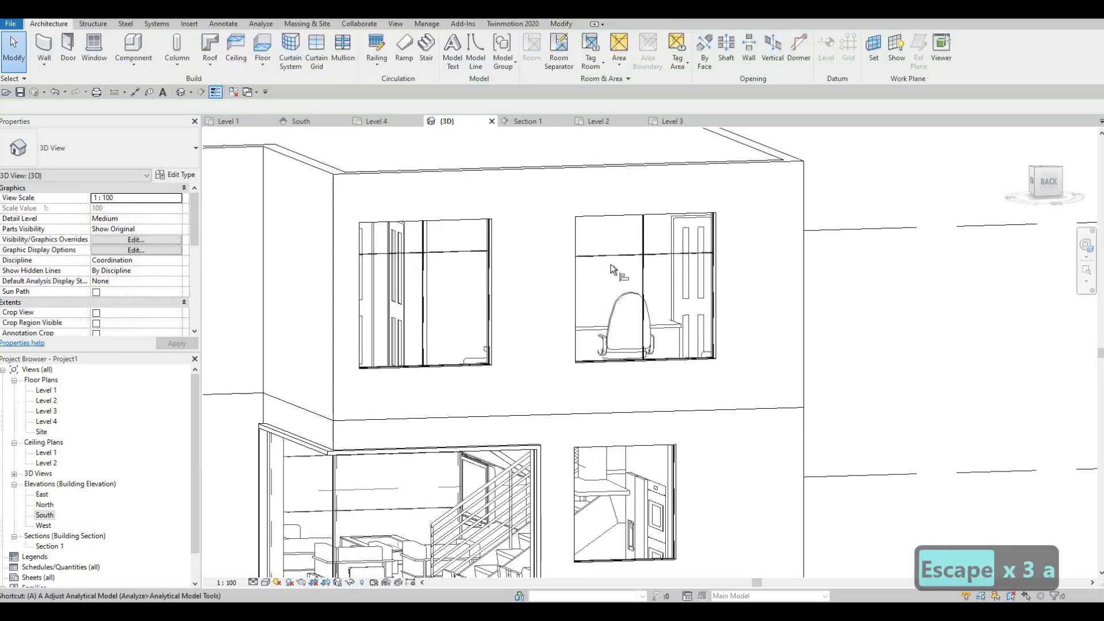
key(l)
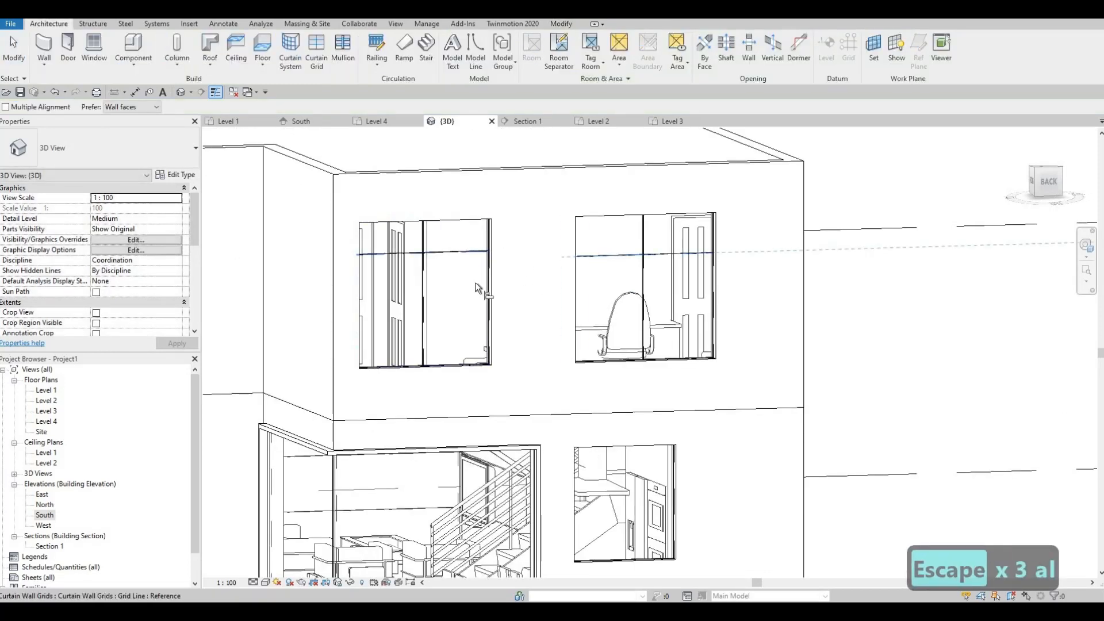
key(Escape)
key(Escape)
Step: Split the ground-floor rear kitchen window with a vertical grid line at its midpoint, 640 mm from each side
scroll(546, 223, down, 3)
middle_drag(488, 393, 493, 252)
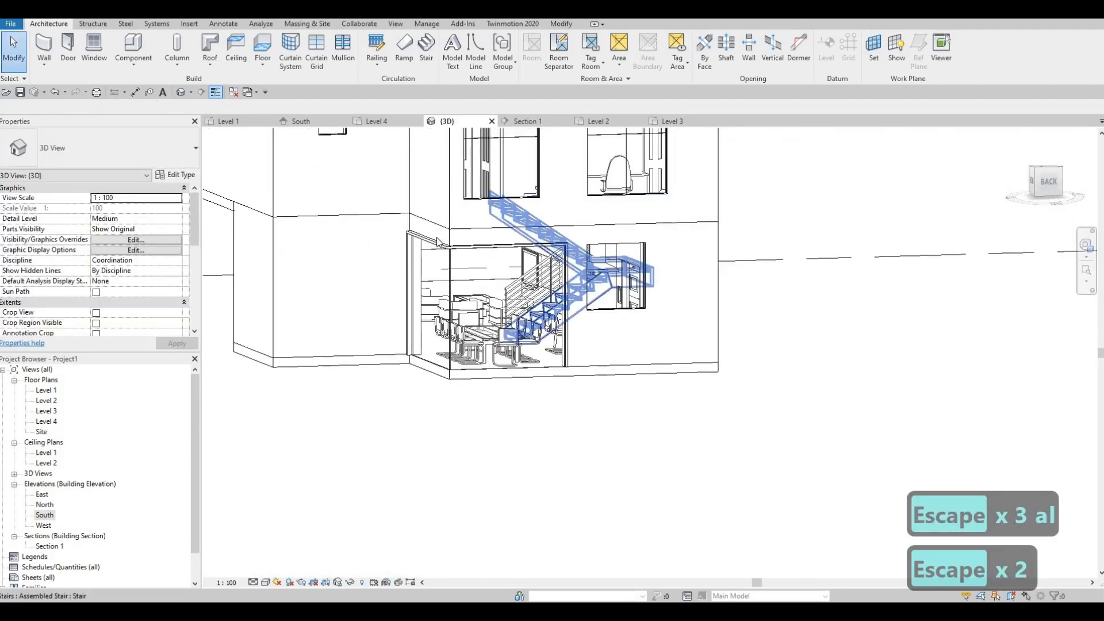
scroll(401, 208, up, 1)
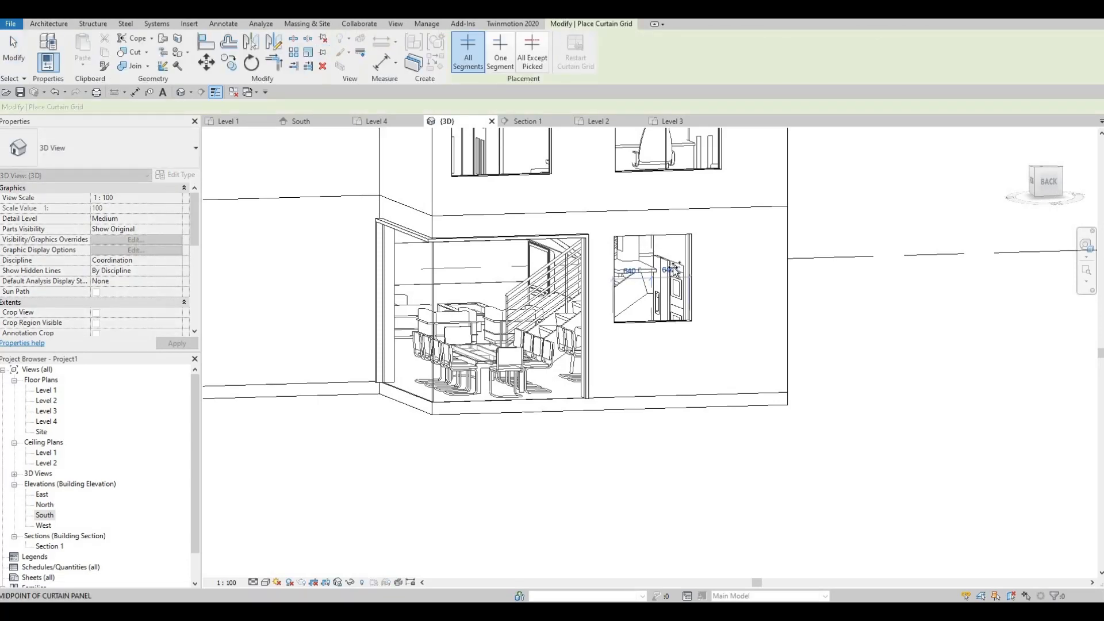
shift+middle_drag(596, 337, 516, 344)
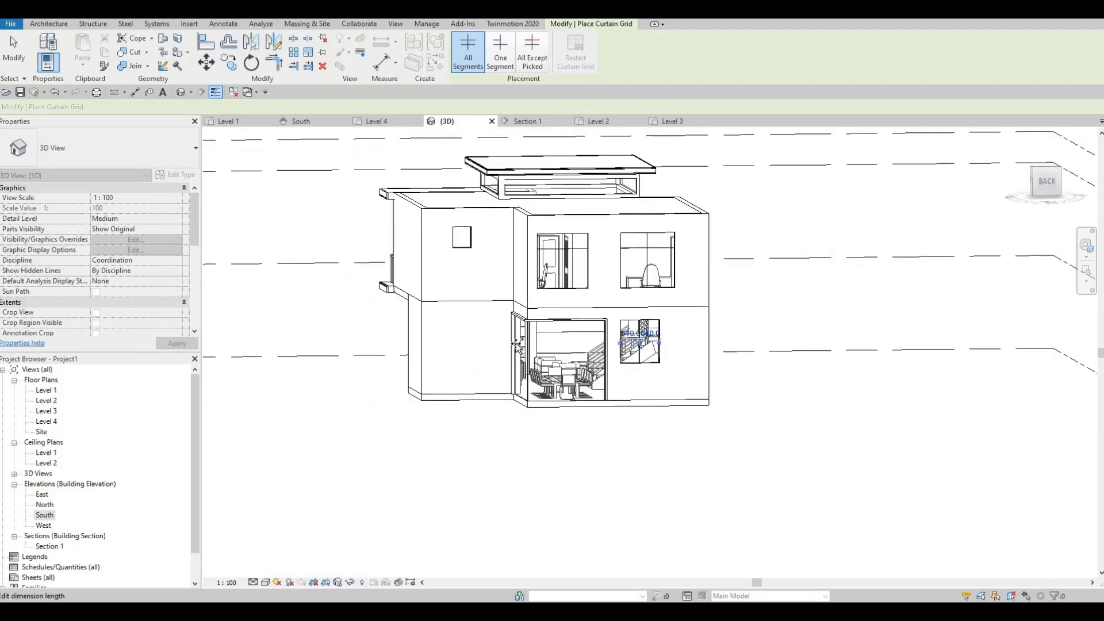
Step: Add a horizontal grid line about 500 mm below the top of the ground-floor rear curtain wall, and another near the adjoining side wall's top
scroll(517, 344, up, 5)
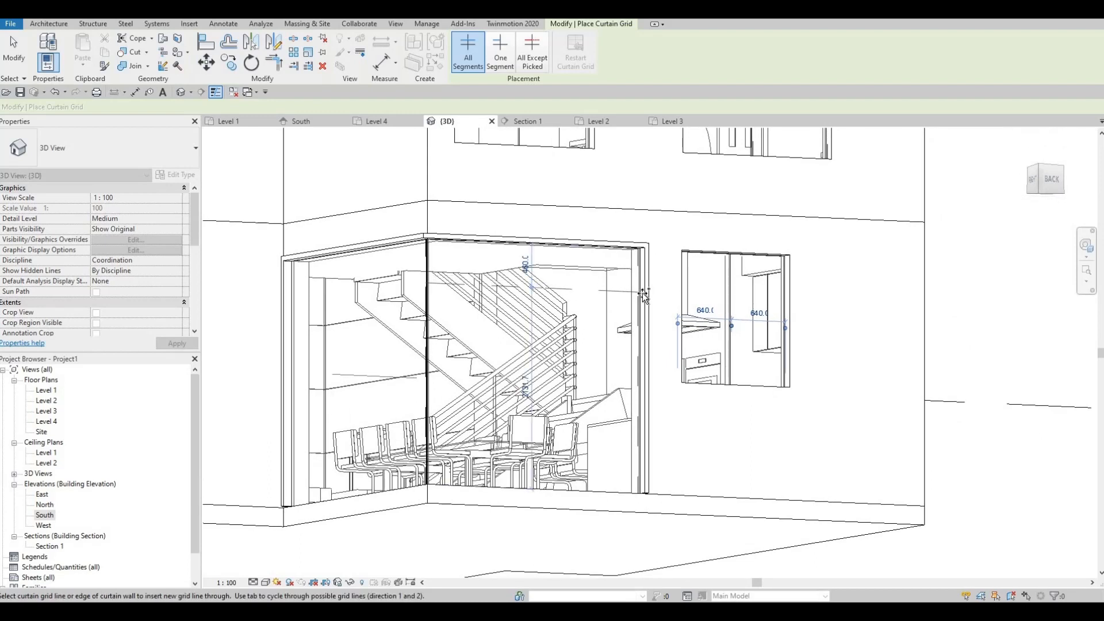
click(643, 295)
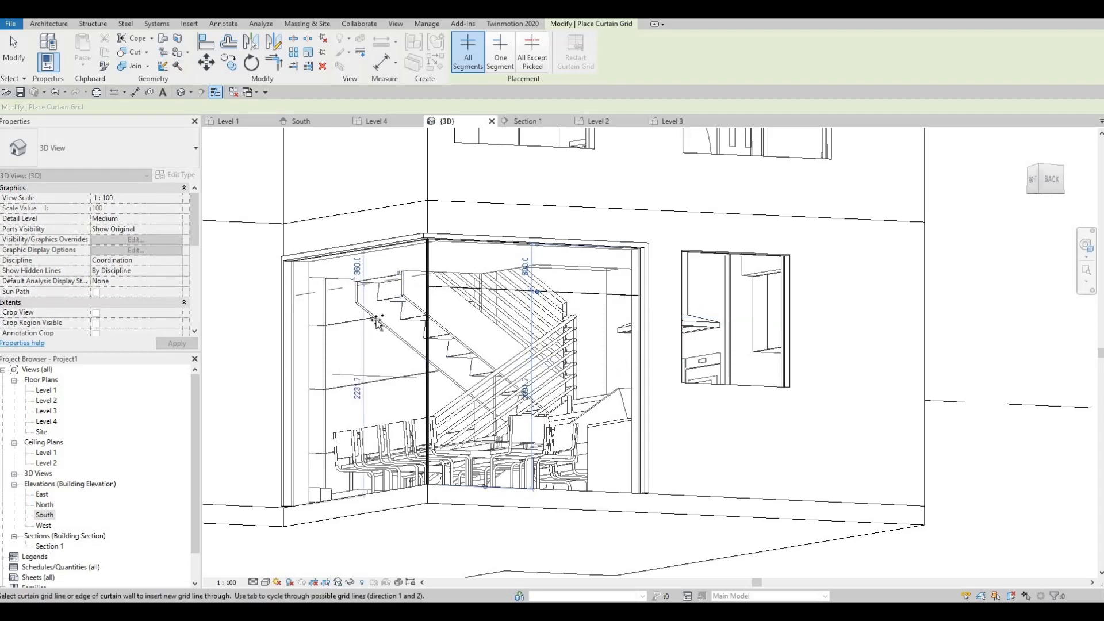
key(Escape)
key(Escape)
key(Escape)
Step: Align the adjoining side wall's upper horizontal grid line with the one on the ground-floor rear curtain wall
key(a)
key(l)
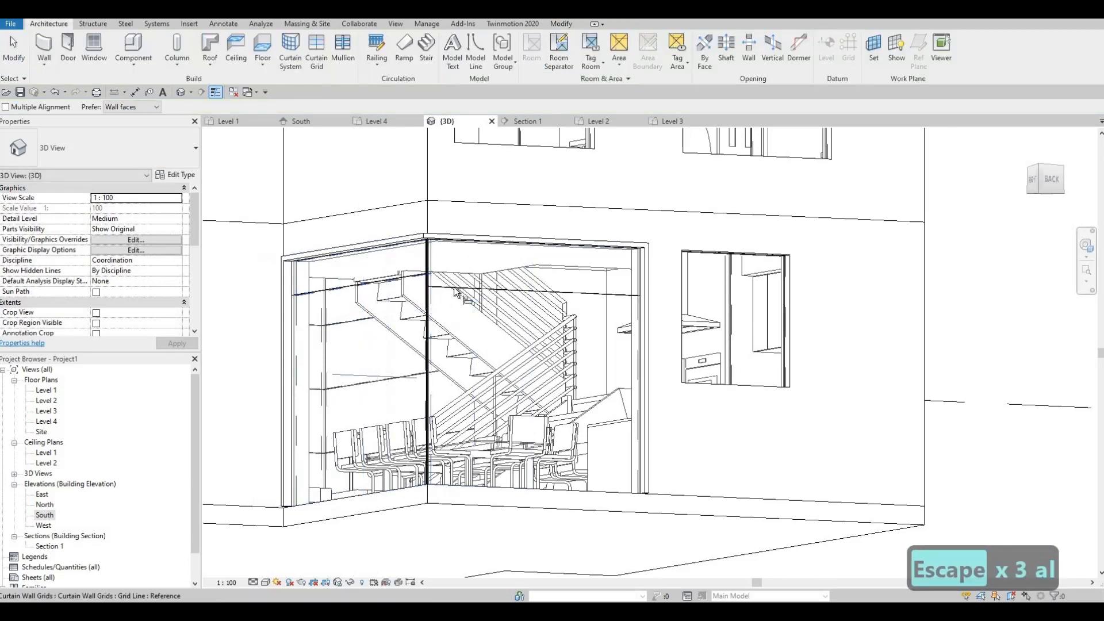
click(454, 290)
click(401, 279)
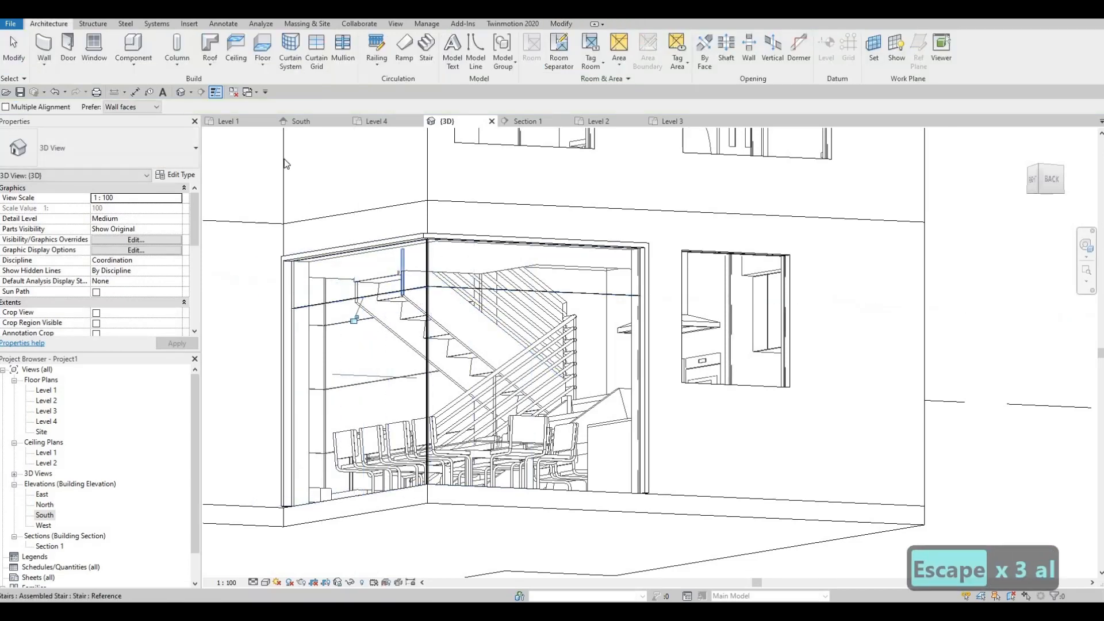
key(Escape)
key(Escape)
key(Escape)
Step: Start placing another curtain grid line on the ground-floor rear curtain wall at the dining area
scroll(365, 282, down, 3)
shift+middle_drag(365, 282, 334, 300)
shift+middle_drag(111, 131, 211, 61)
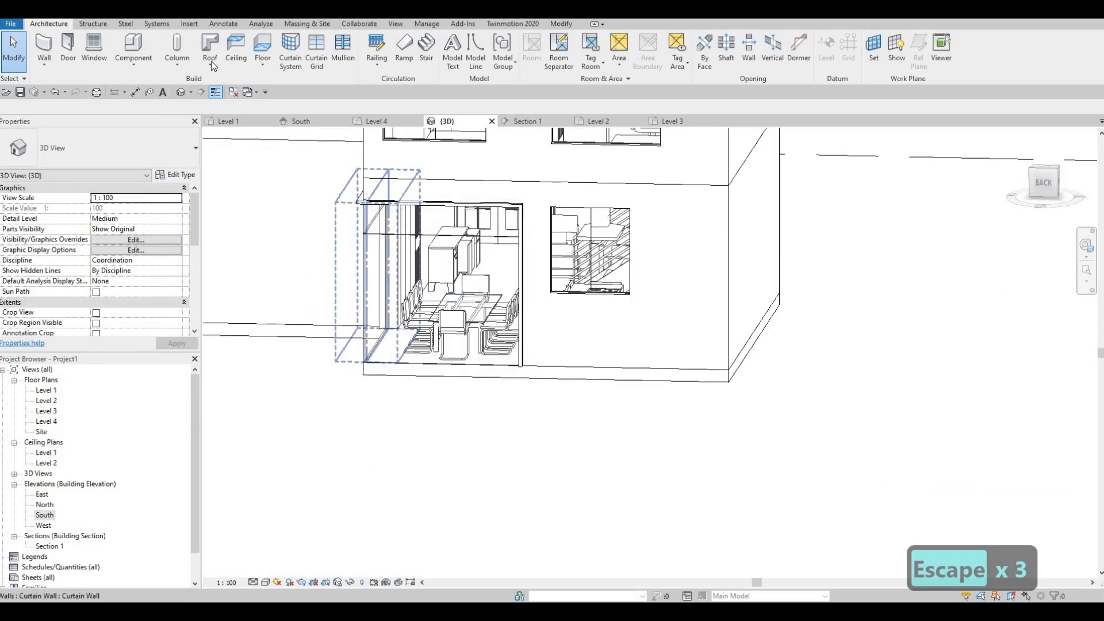
click(323, 53)
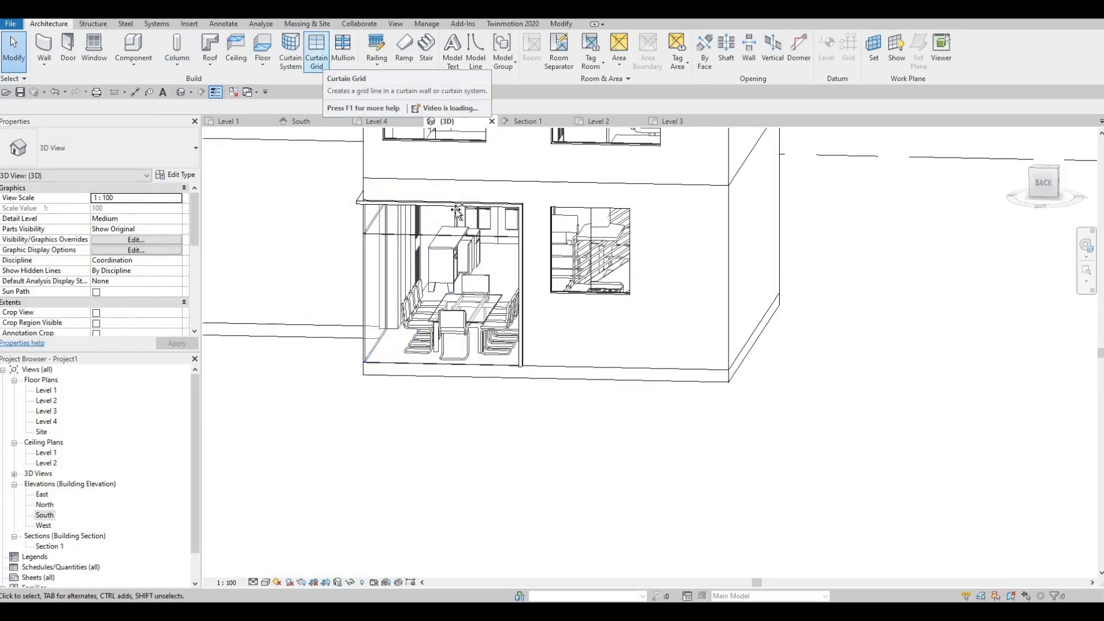
shift+middle_drag(500, 212, 488, 211)
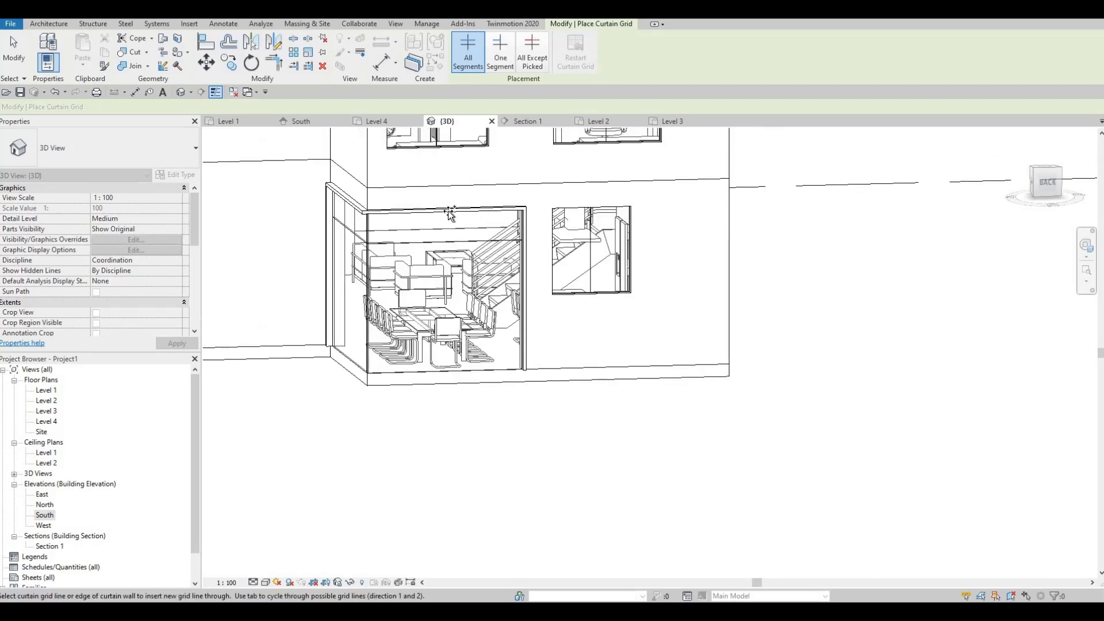
Step: Divide the side face of the dining area's corner curtain wall with vertical grid lines at its midpoint and quarter points, 770 mm apart
shift+middle_drag(431, 205, 435, 207)
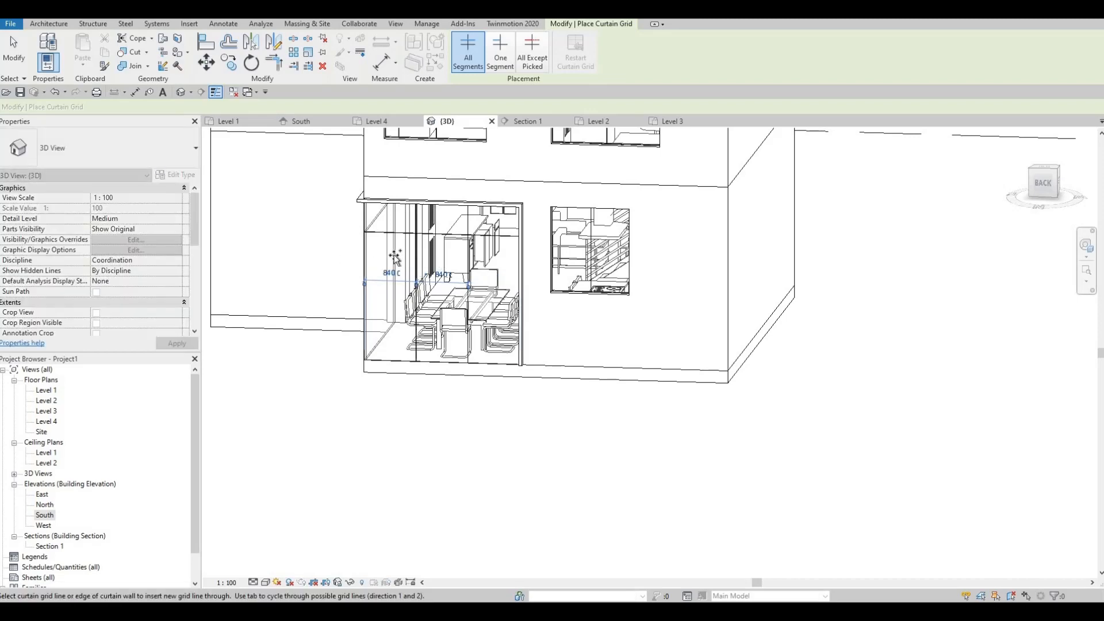
shift+middle_drag(394, 254, 324, 216)
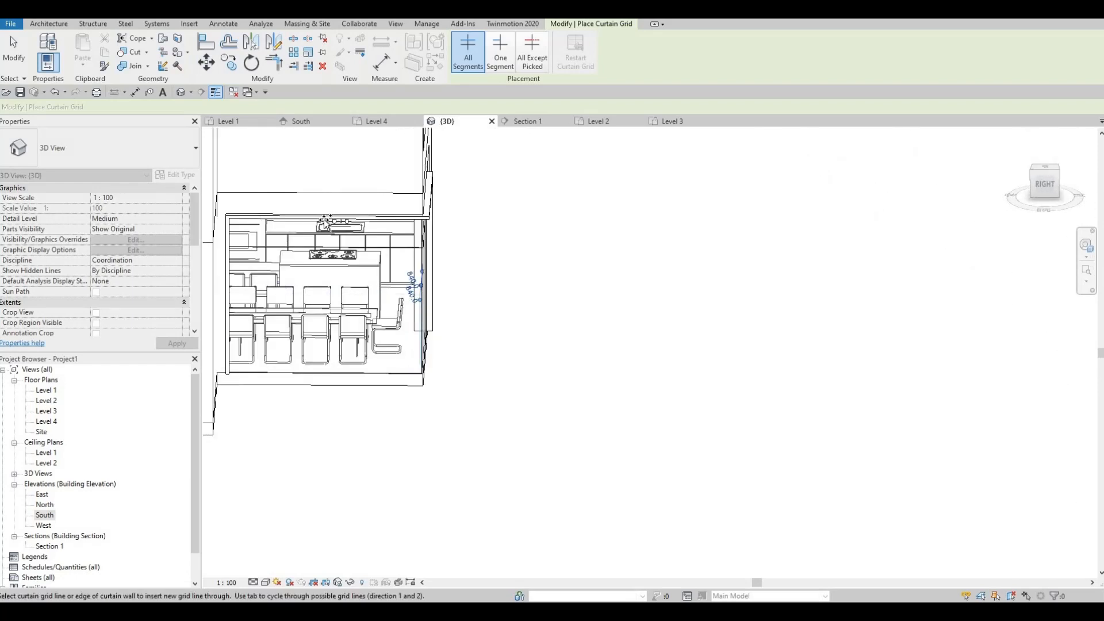
scroll(324, 221, up, 2)
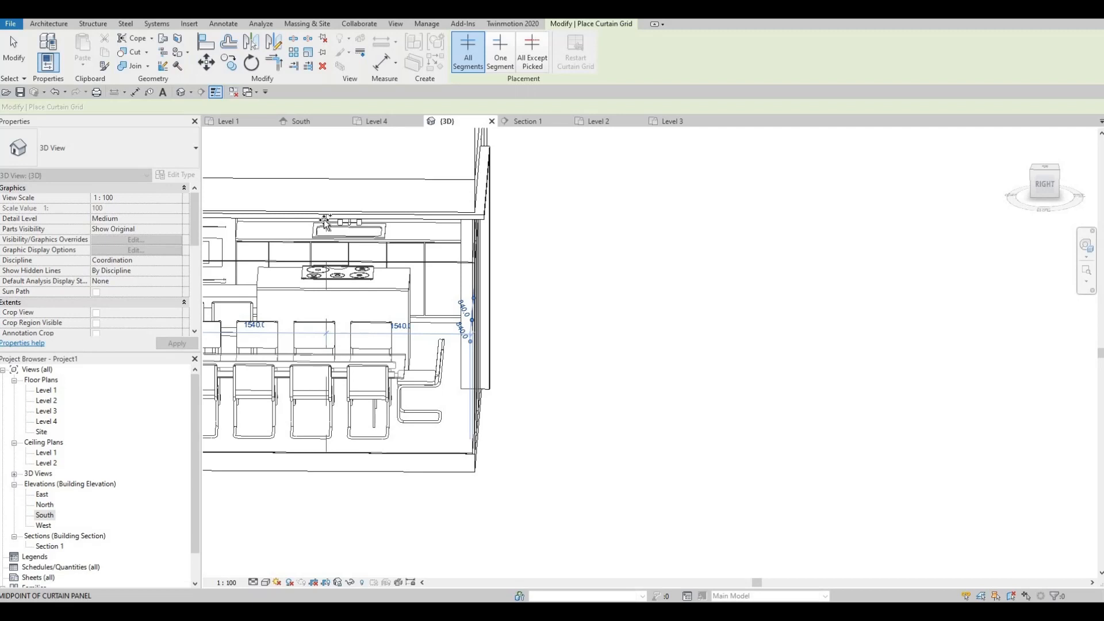
click(405, 222)
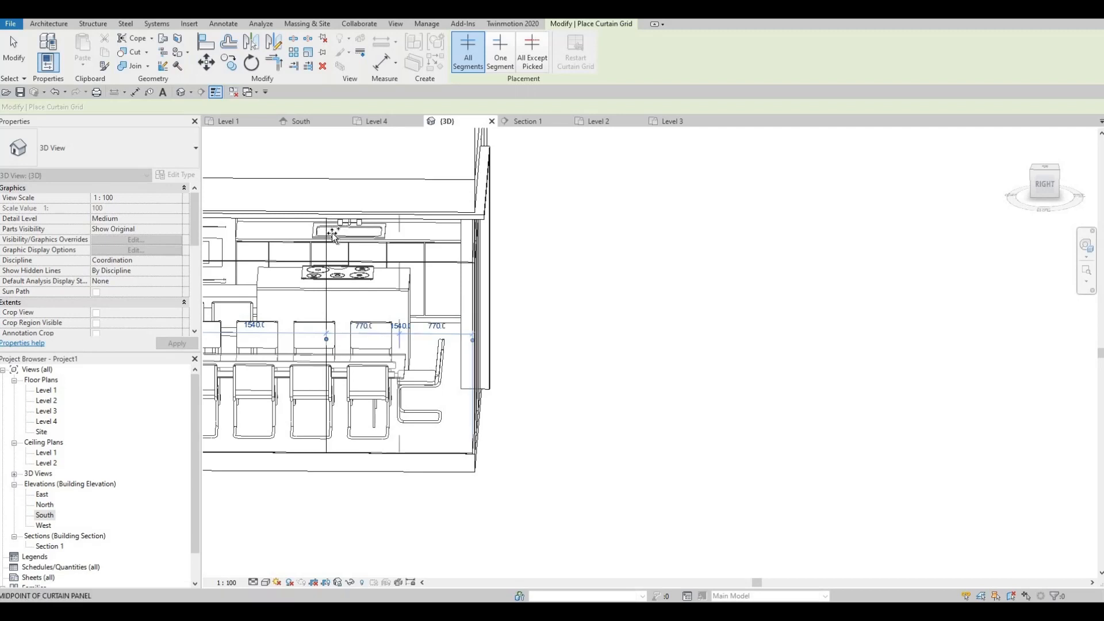
middle_drag(334, 234, 419, 234)
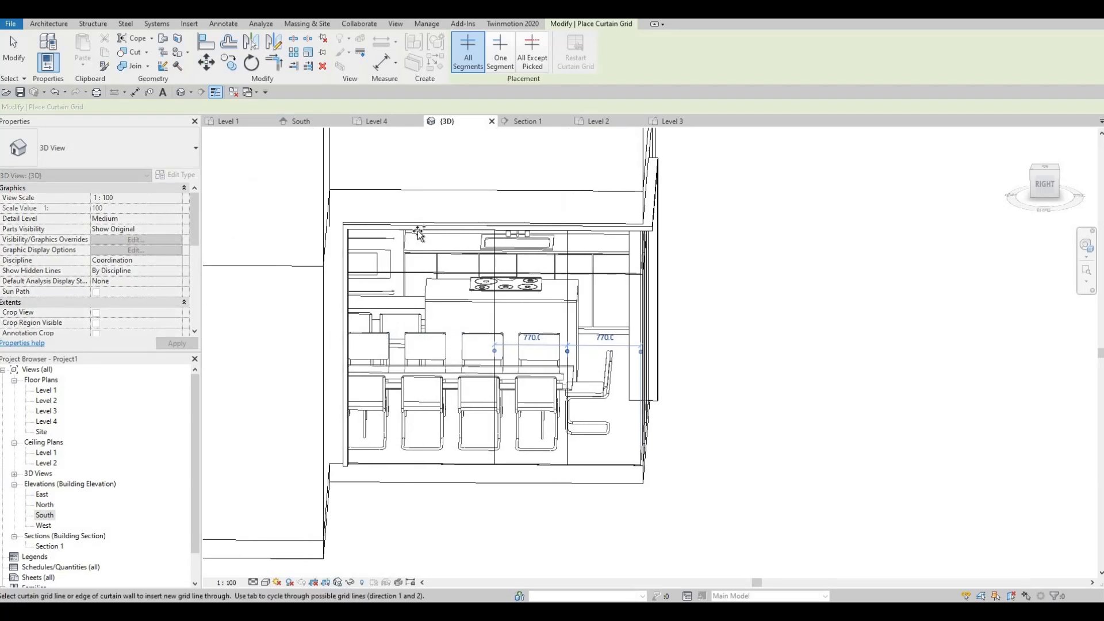
shift+middle_drag(418, 233, 542, 285)
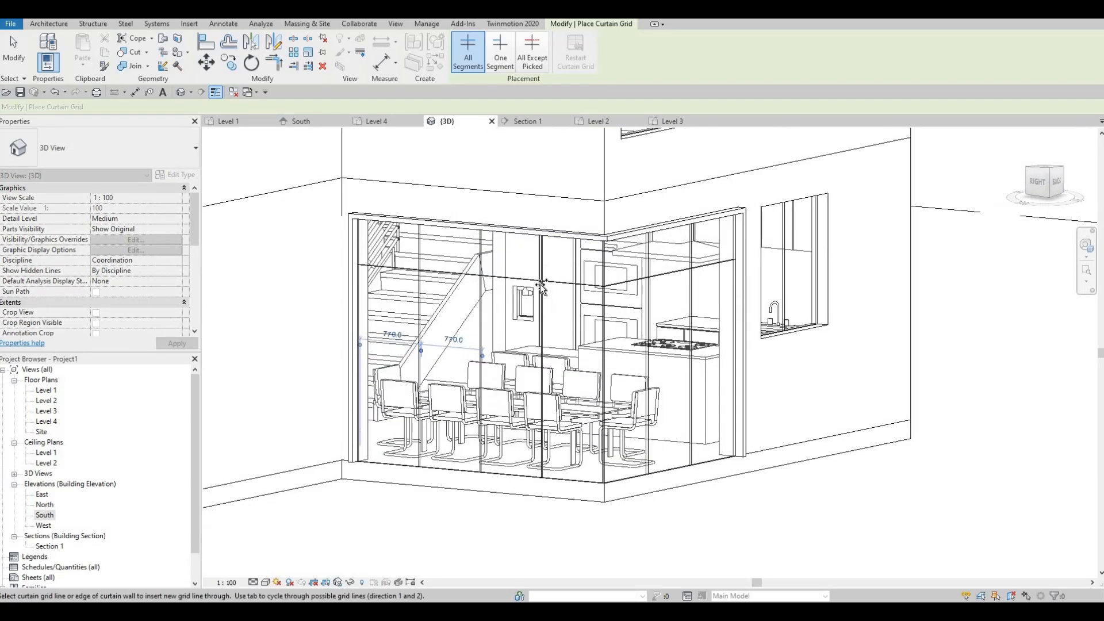
scroll(553, 325, down, 2)
shift+middle_drag(631, 357, 608, 379)
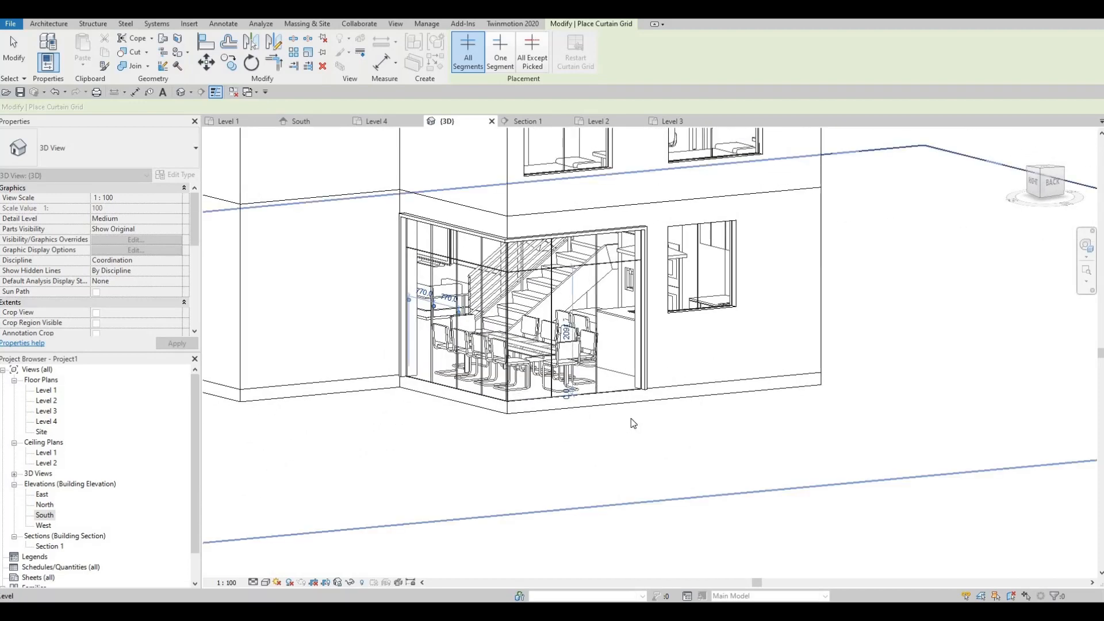
shift+middle_drag(631, 424, 507, 393)
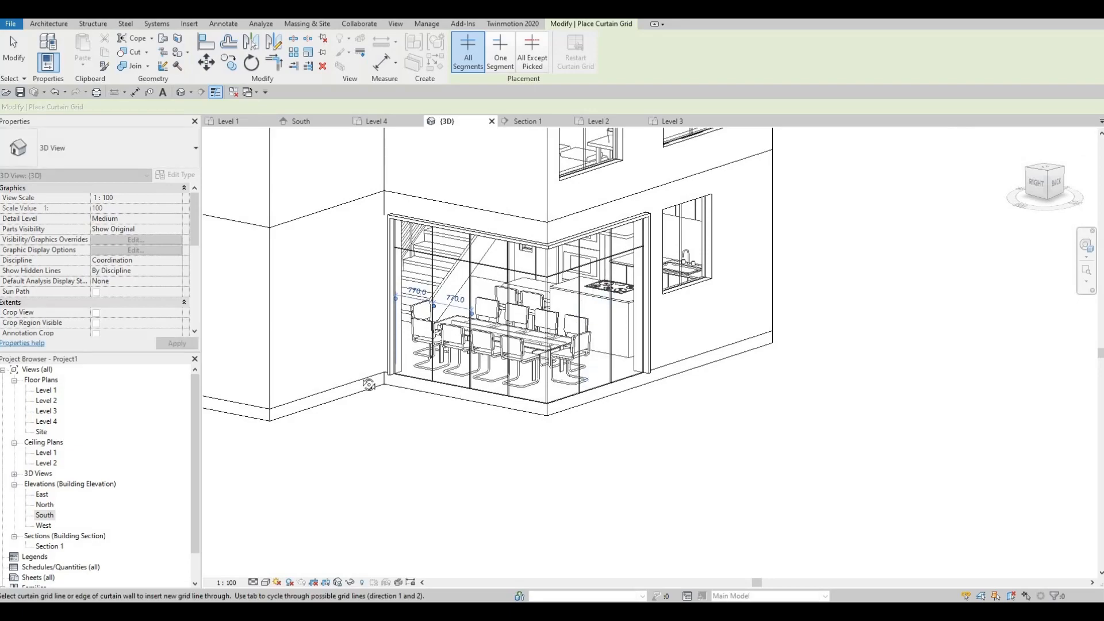
shift+middle_drag(370, 384, 488, 342)
scroll(425, 356, down, 3)
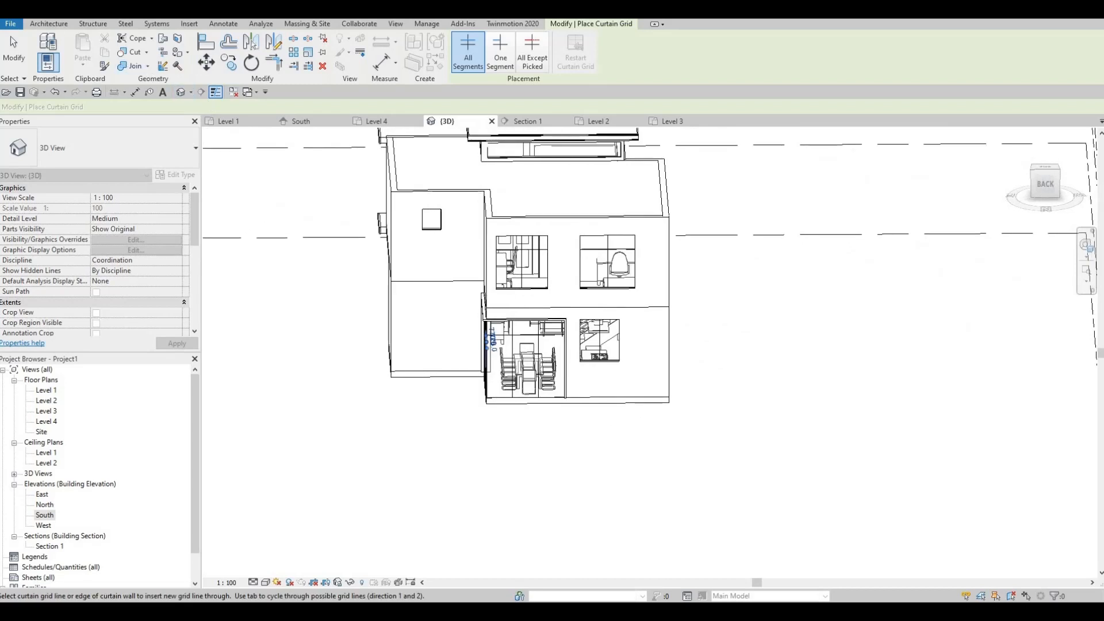
key(Escape)
key(Escape)
key(Escape)
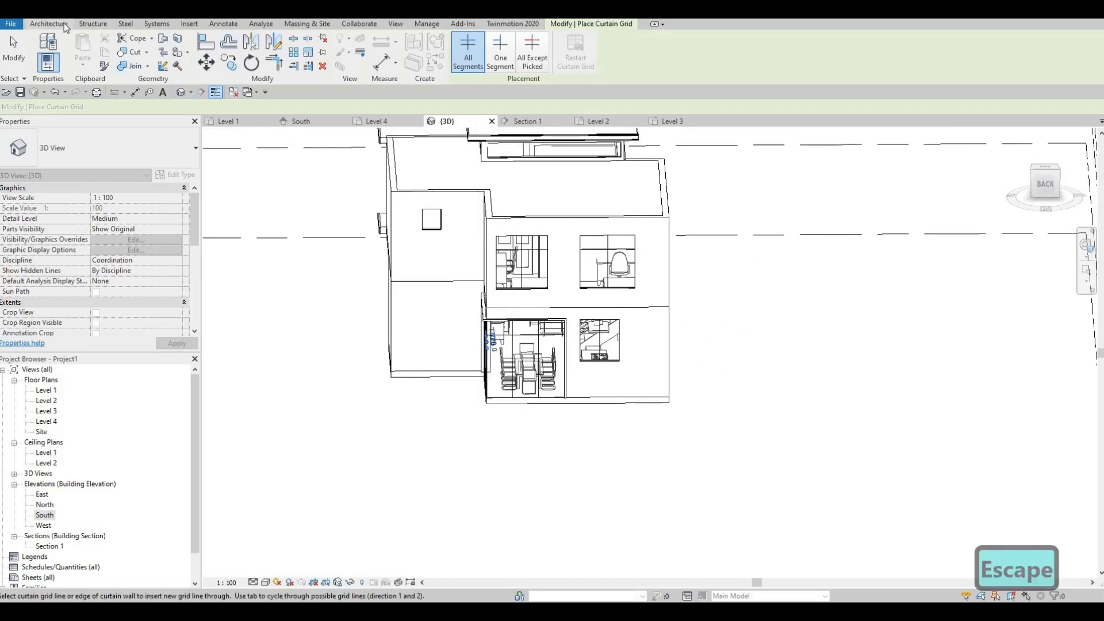
Step: Place 50mm x 65mm rectangular mullions on all grid lines of the curtain wall windows in the rear facade
click(49, 24)
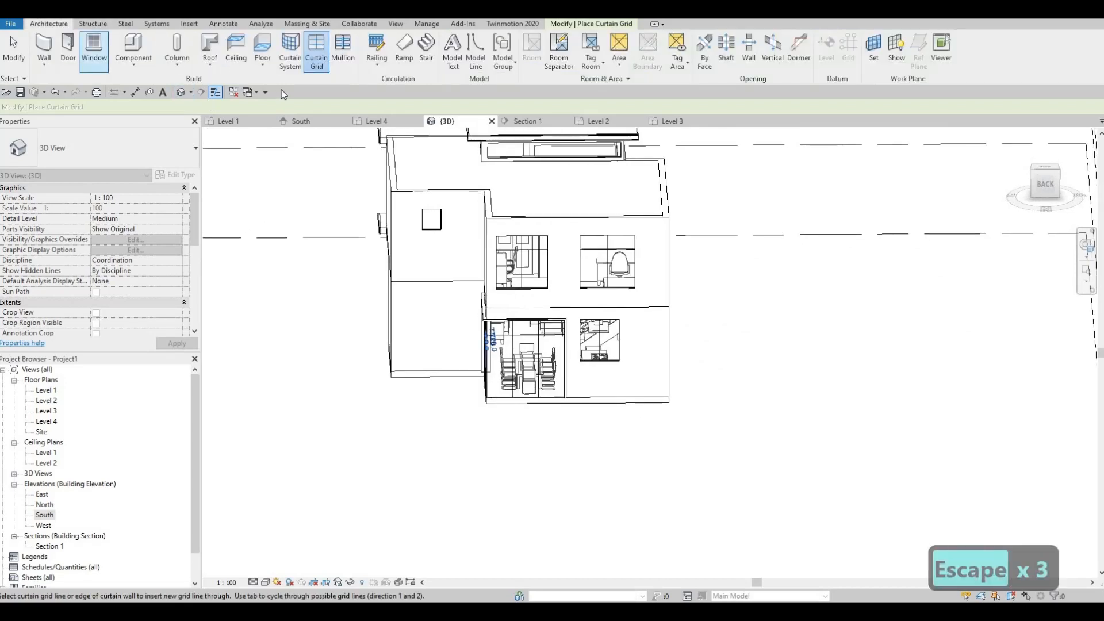
click(341, 51)
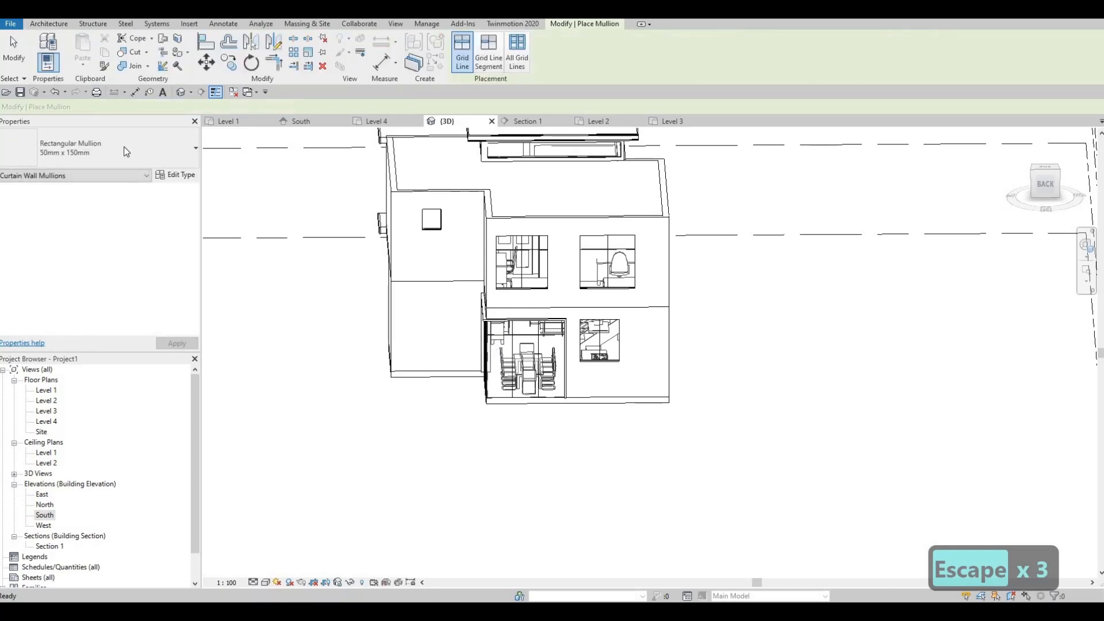
click(113, 159)
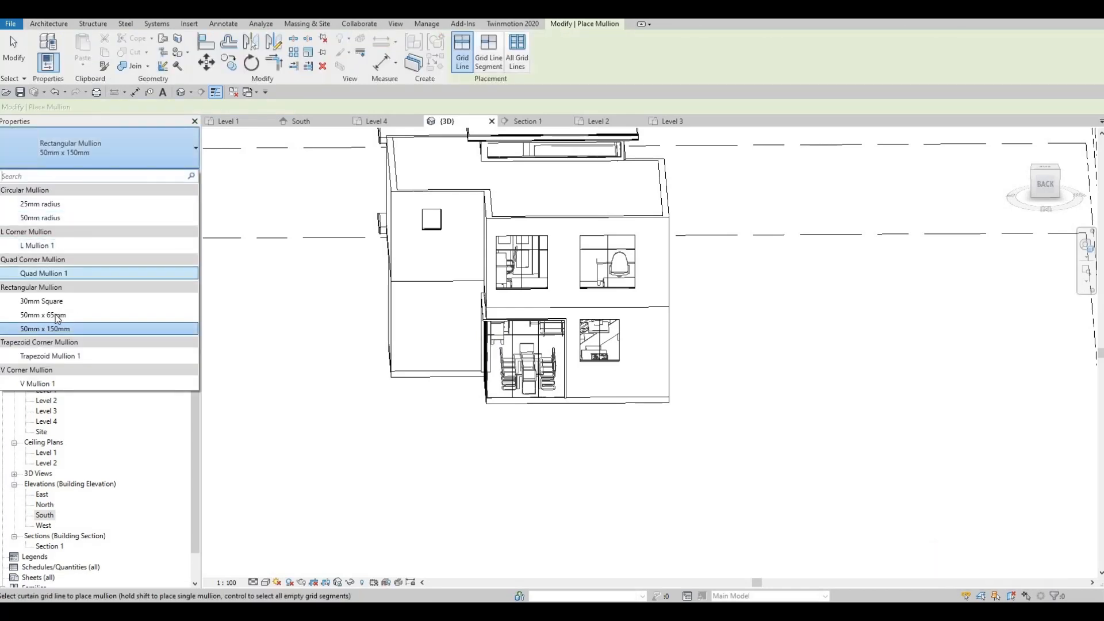
click(55, 316)
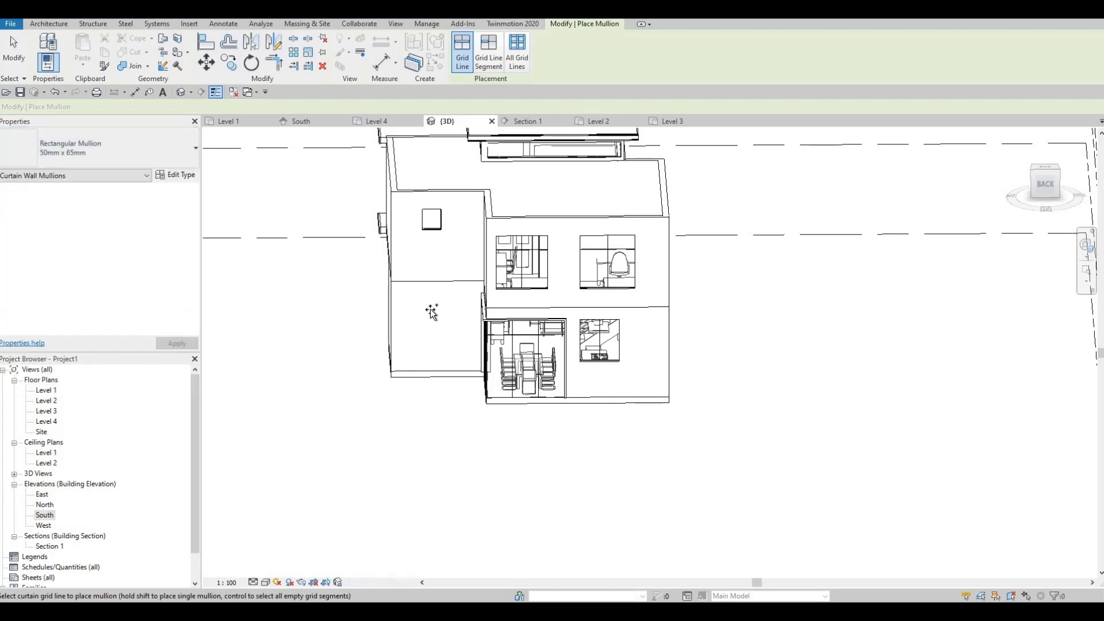
click(517, 57)
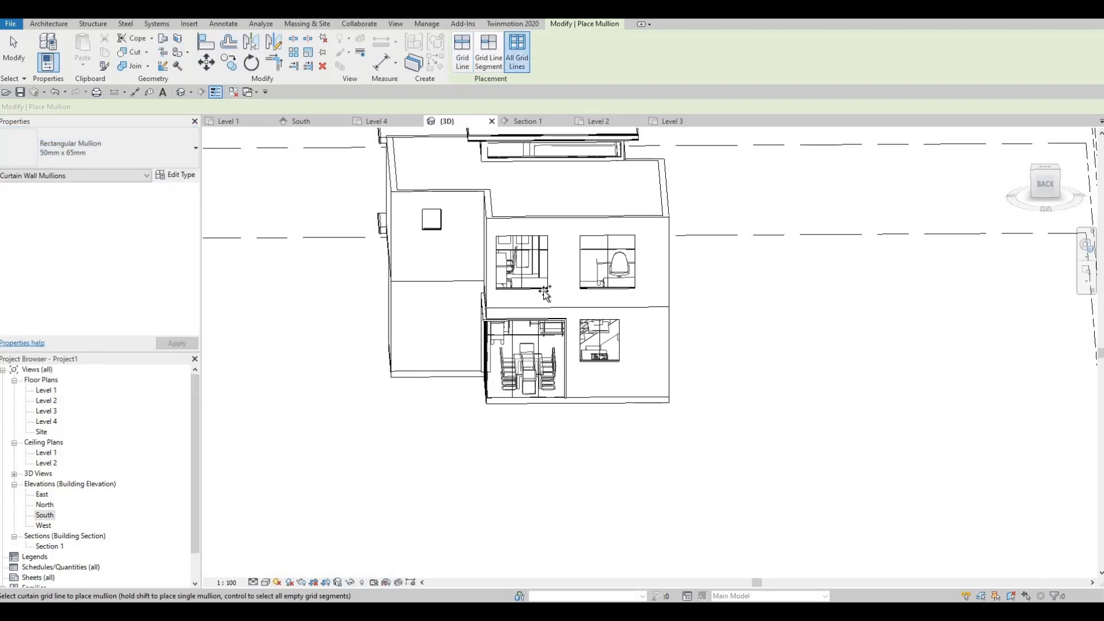
click(546, 287)
click(594, 288)
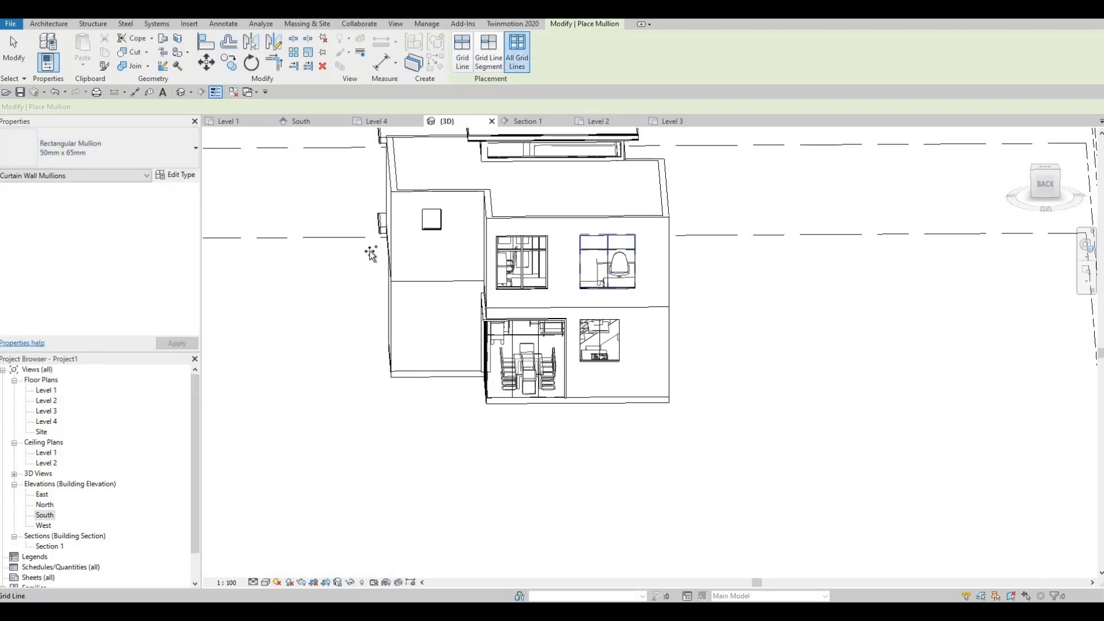
click(427, 228)
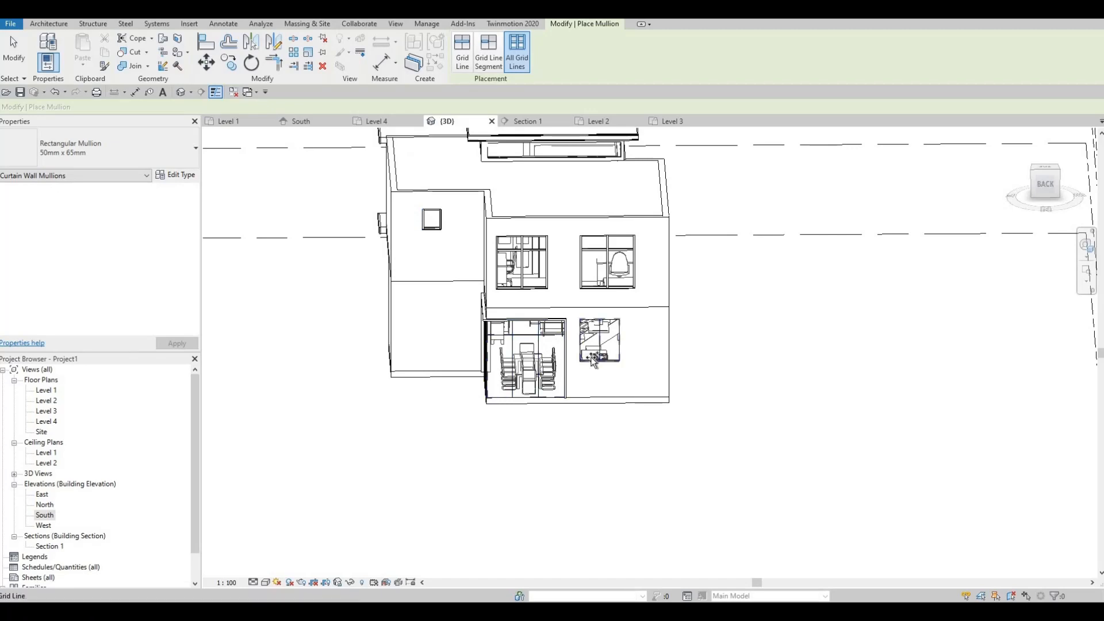
click(542, 352)
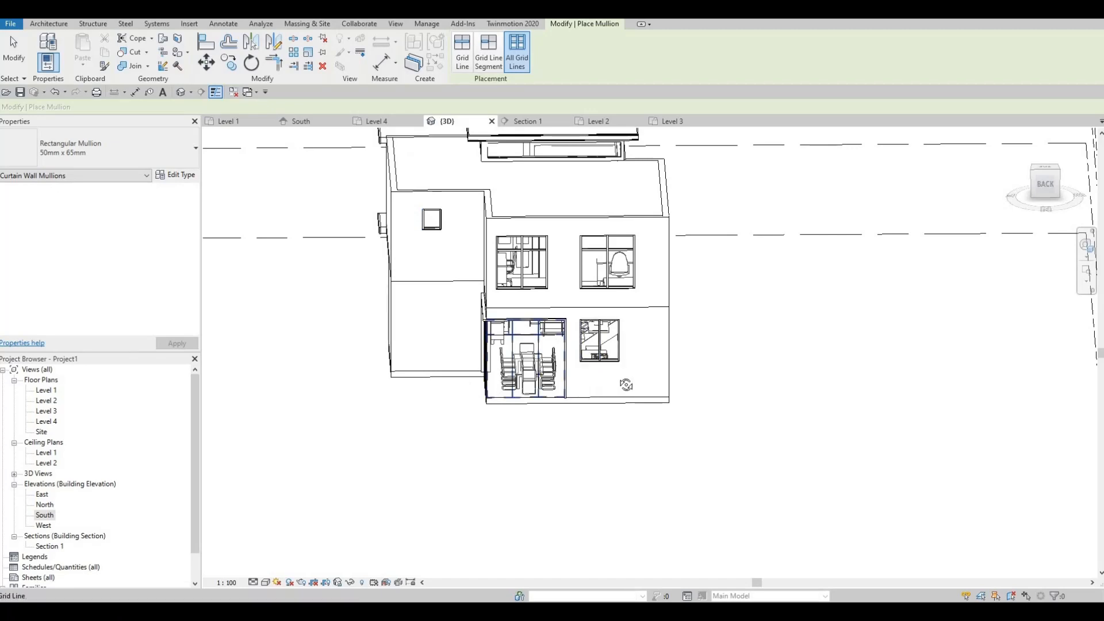
Step: Place the same mullions on all grid lines of the front facade's upper windows, including the balcony window
shift+middle_drag(626, 384, 540, 273)
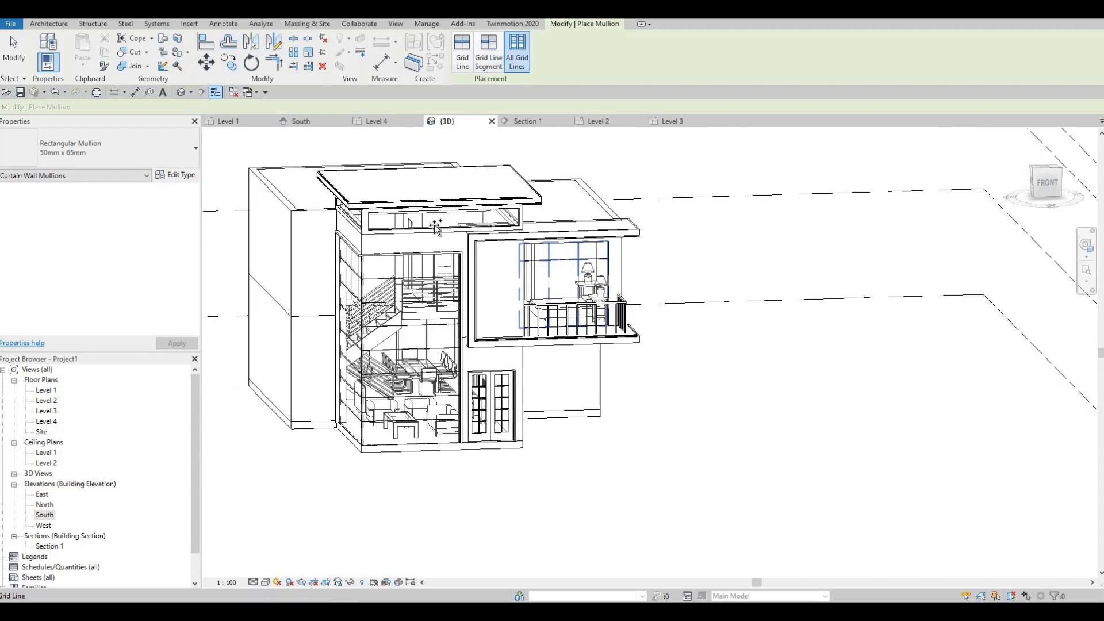
scroll(406, 235, up, 2)
scroll(426, 201, up, 2)
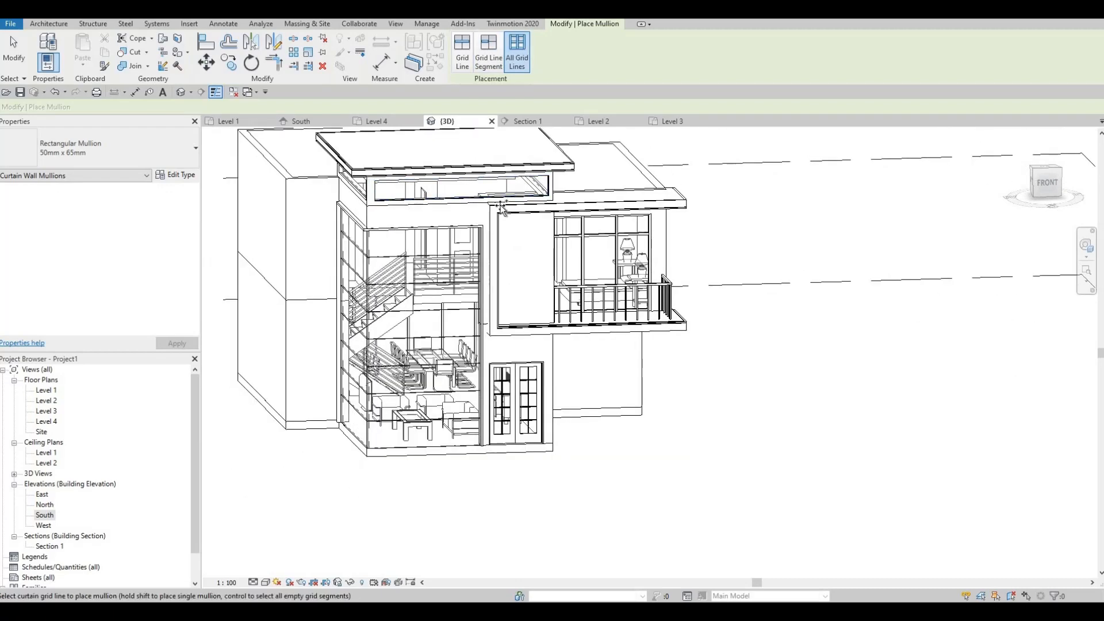
shift+middle_drag(308, 209, 356, 207)
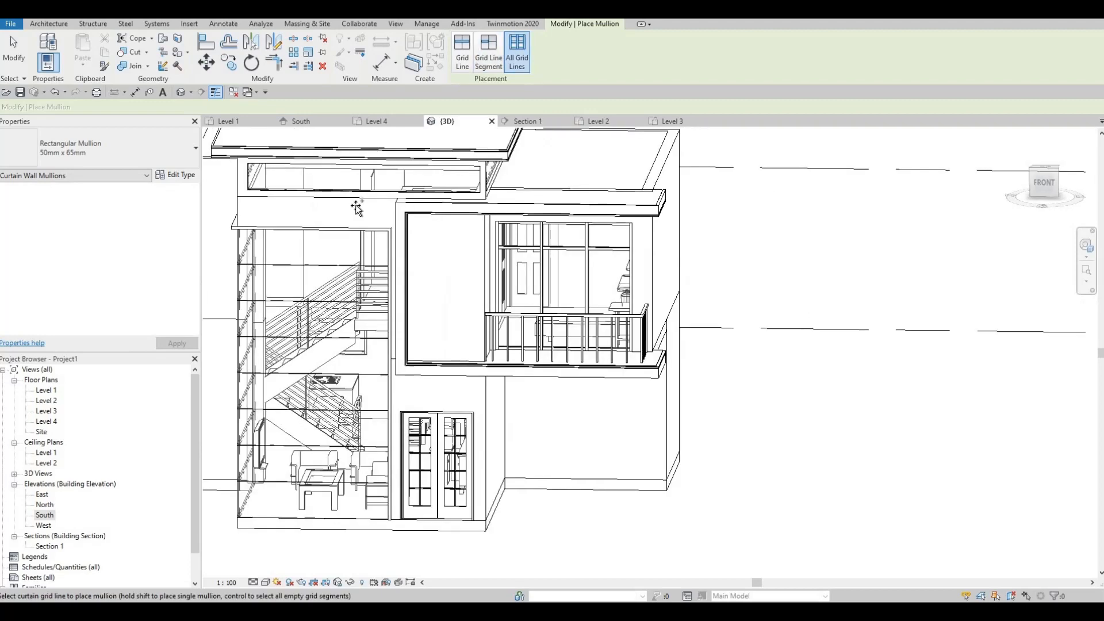
mouse_move(535, 244)
shift+middle_down()
mouse_move(626, 252)
mouse_move(534, 261)
shift+middle_up()
scroll(535, 261, down, 1)
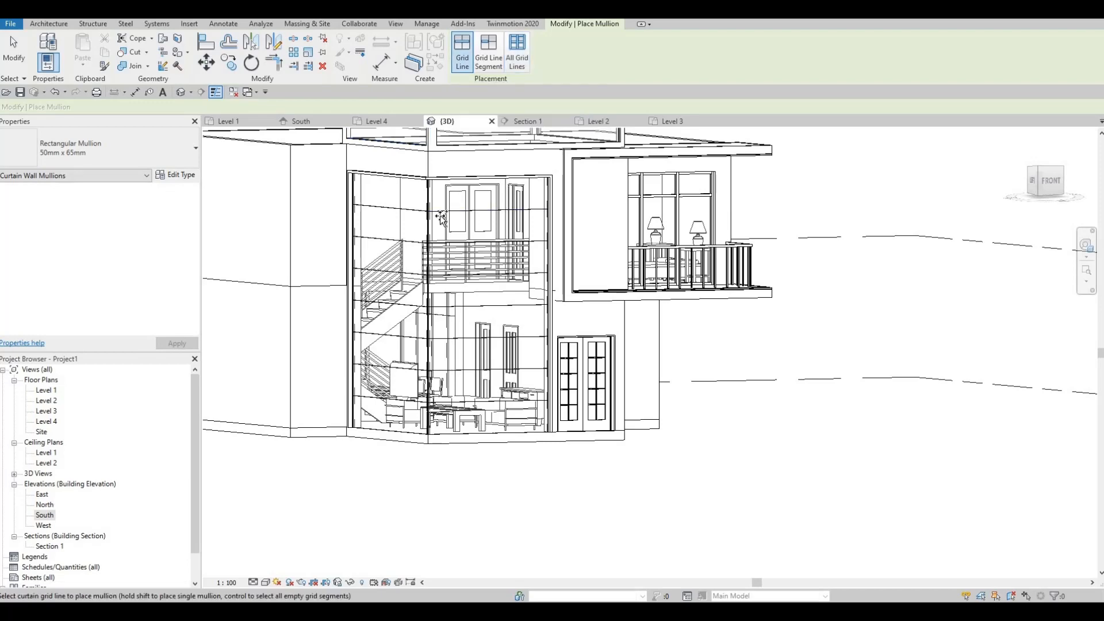
Step: Place mullions one grid line at a time along the three uppermost horizontal grid lines of the tall front corner curtain wall, on both faces
scroll(503, 194, up, 2)
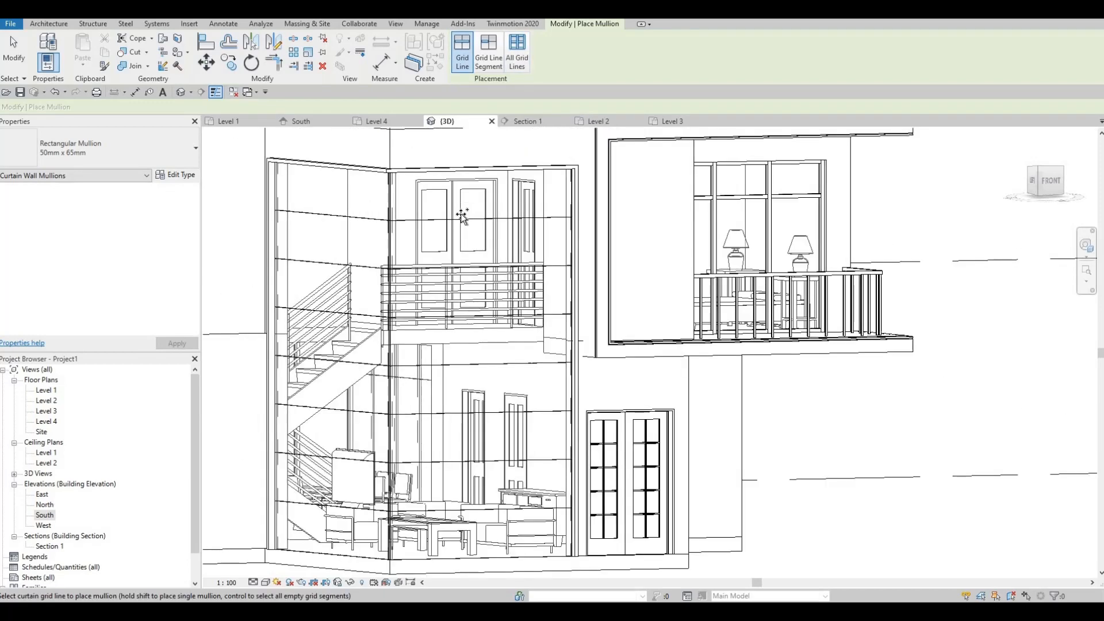
click(357, 221)
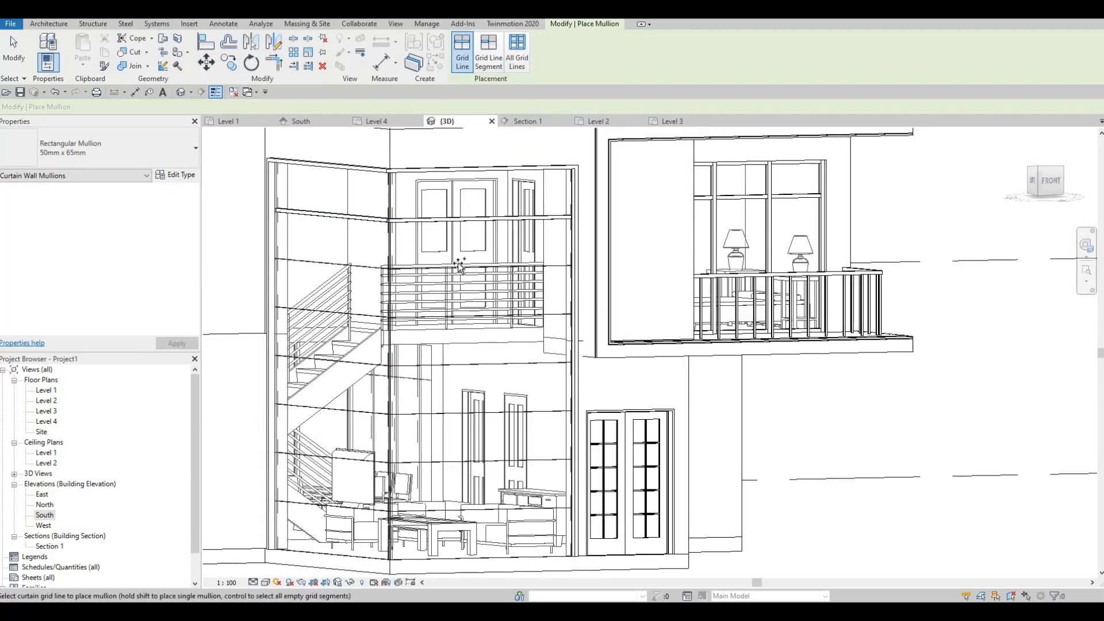
click(458, 266)
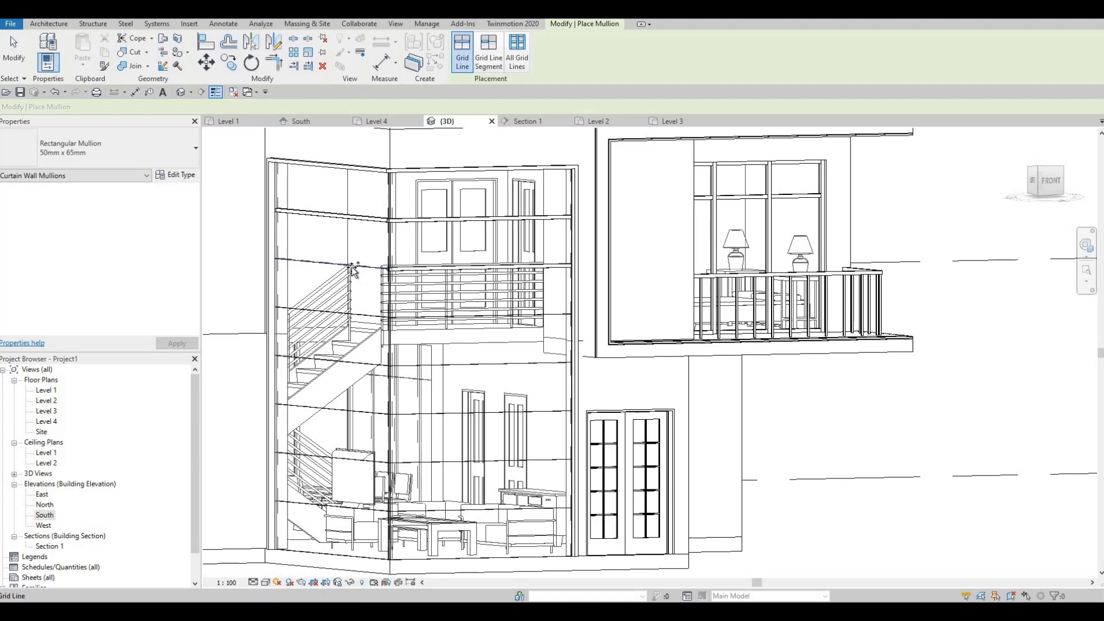
middle_drag(349, 319, 363, 220)
click(364, 215)
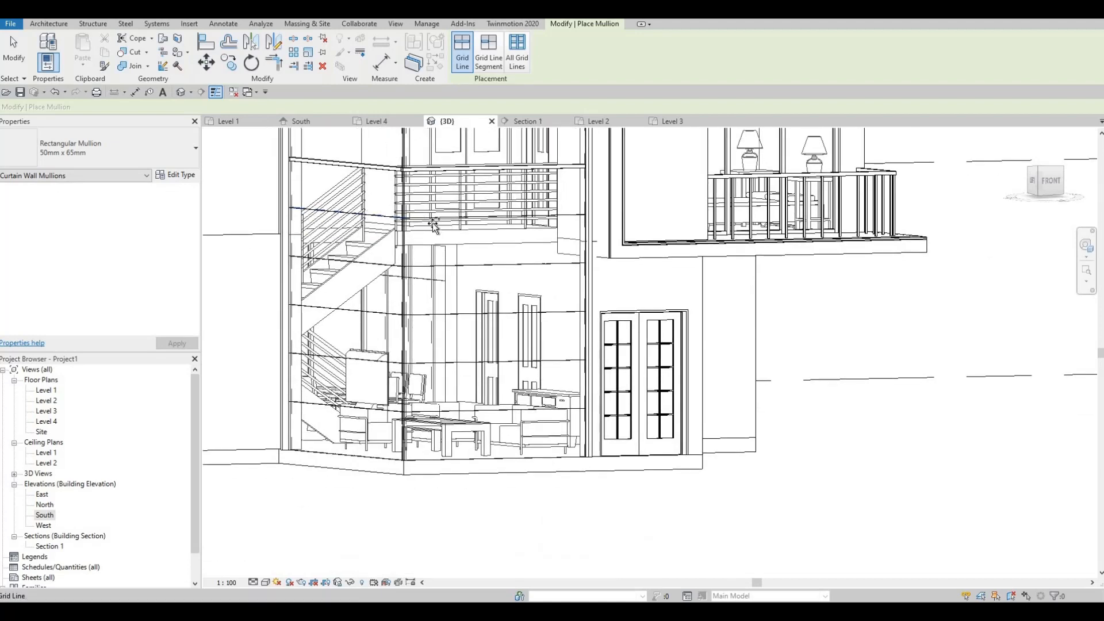
Step: Add mullions to the four remaining lower horizontal grid lines on the corner curtain wall's front face
click(457, 266)
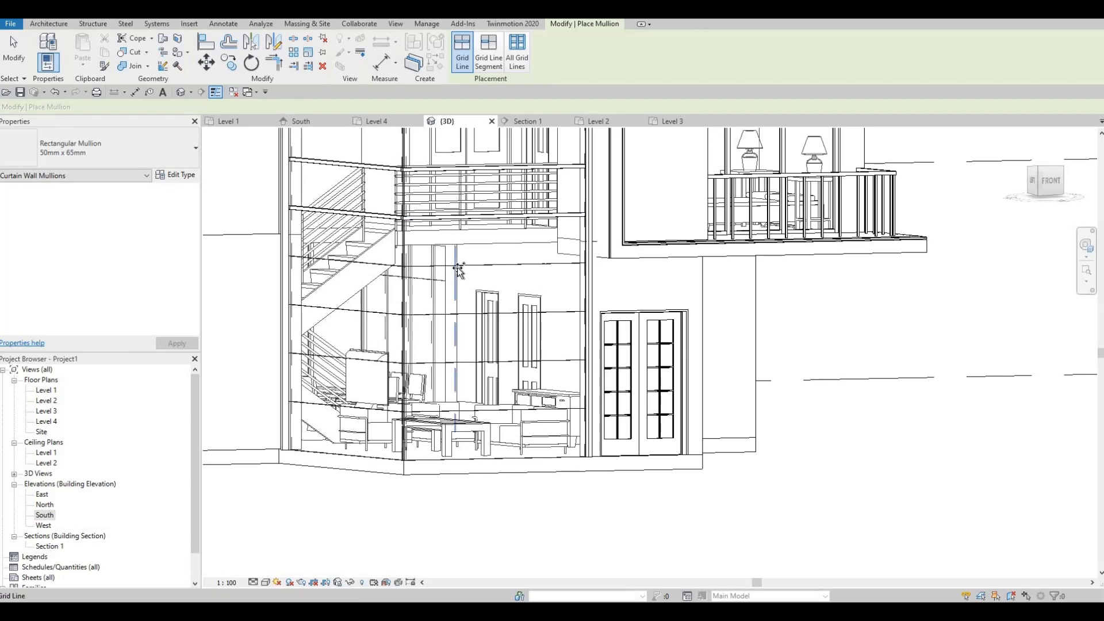
click(472, 336)
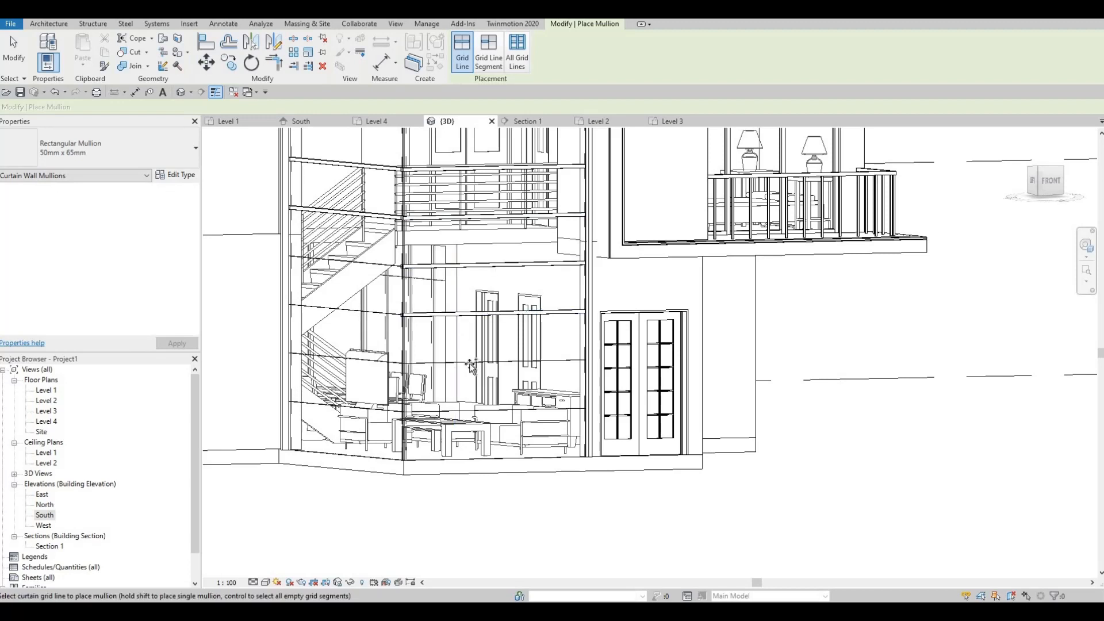
click(486, 405)
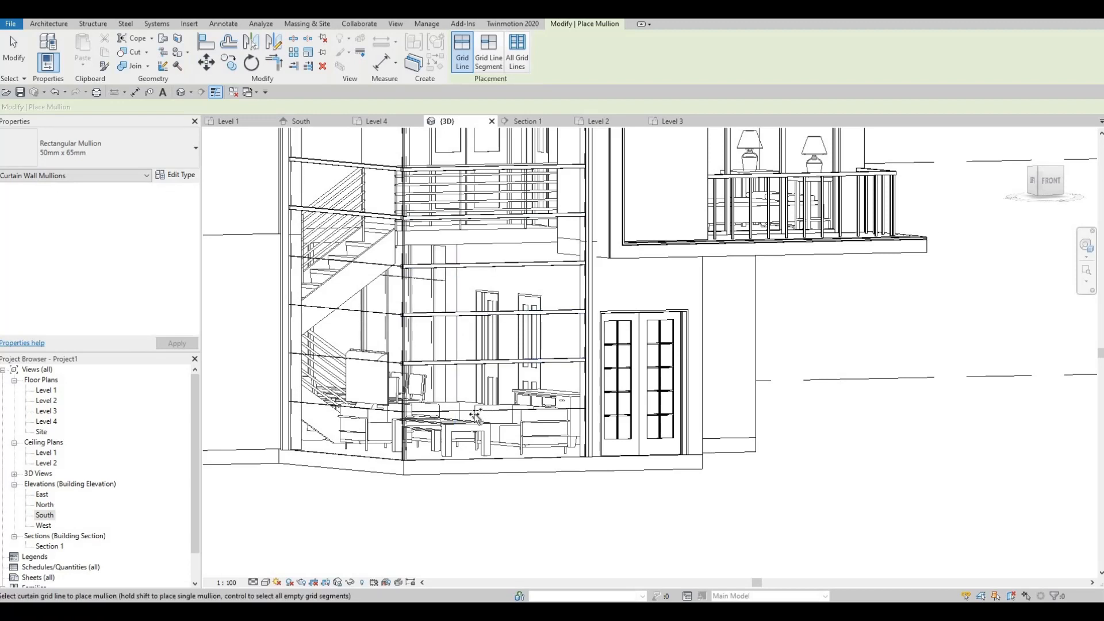
click(474, 412)
Step: Add mullions to the four remaining lower horizontal grid lines on the corner curtain wall's side face
click(374, 409)
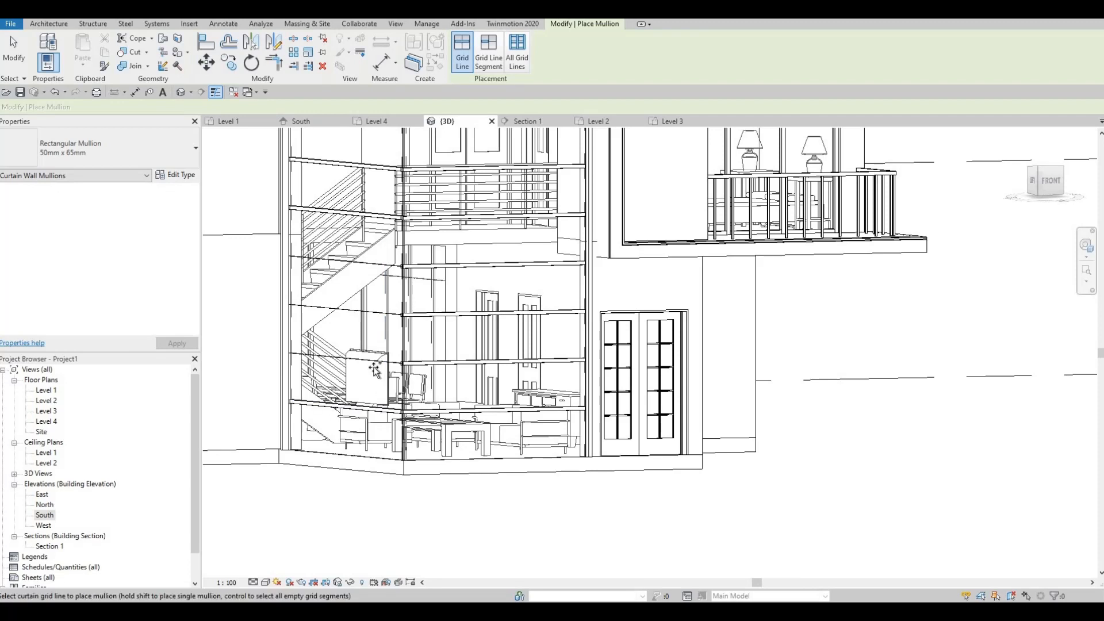
click(370, 361)
click(368, 311)
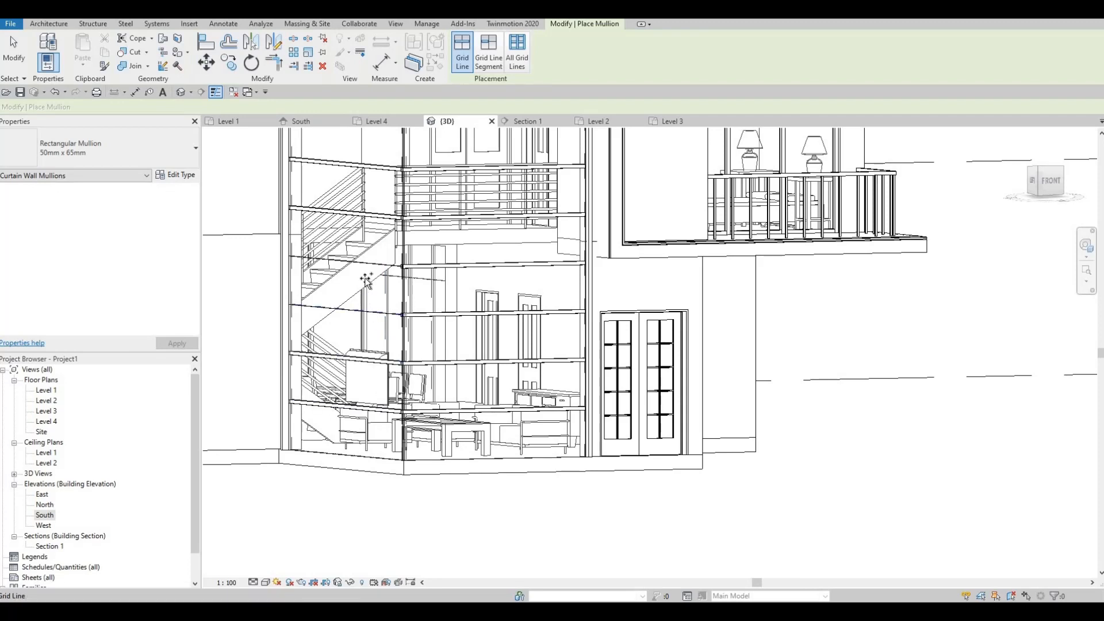
click(366, 264)
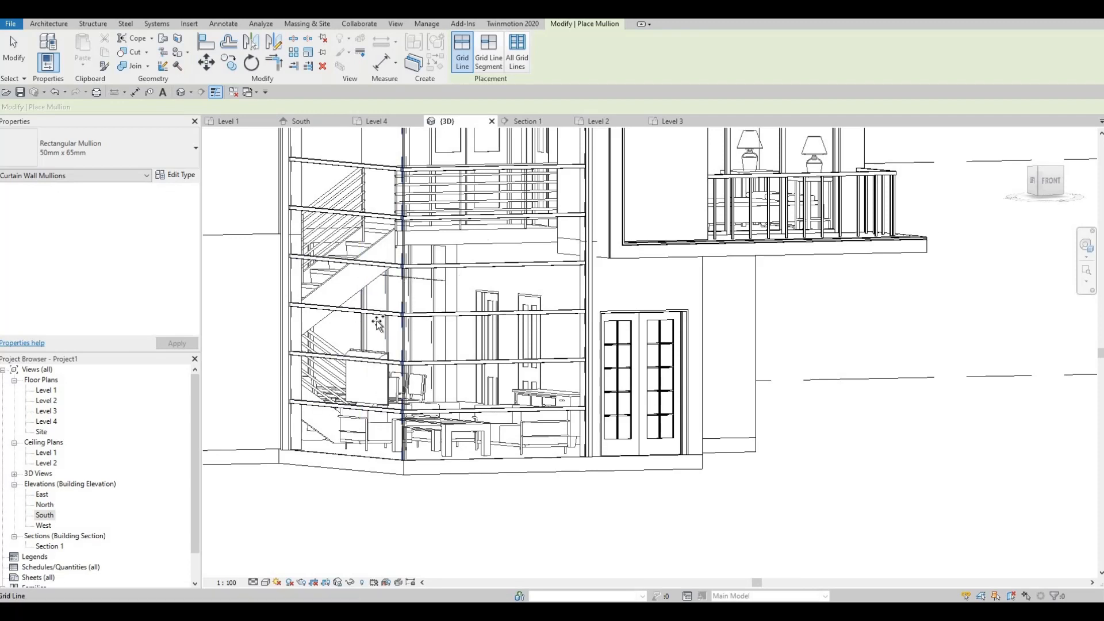
Step: Place mullions along the base edges of both faces of the front corner curtain wall
scroll(377, 322, down, 1)
middle_drag(335, 460, 406, 359)
scroll(406, 358, up, 2)
shift+middle_drag(399, 416, 402, 451)
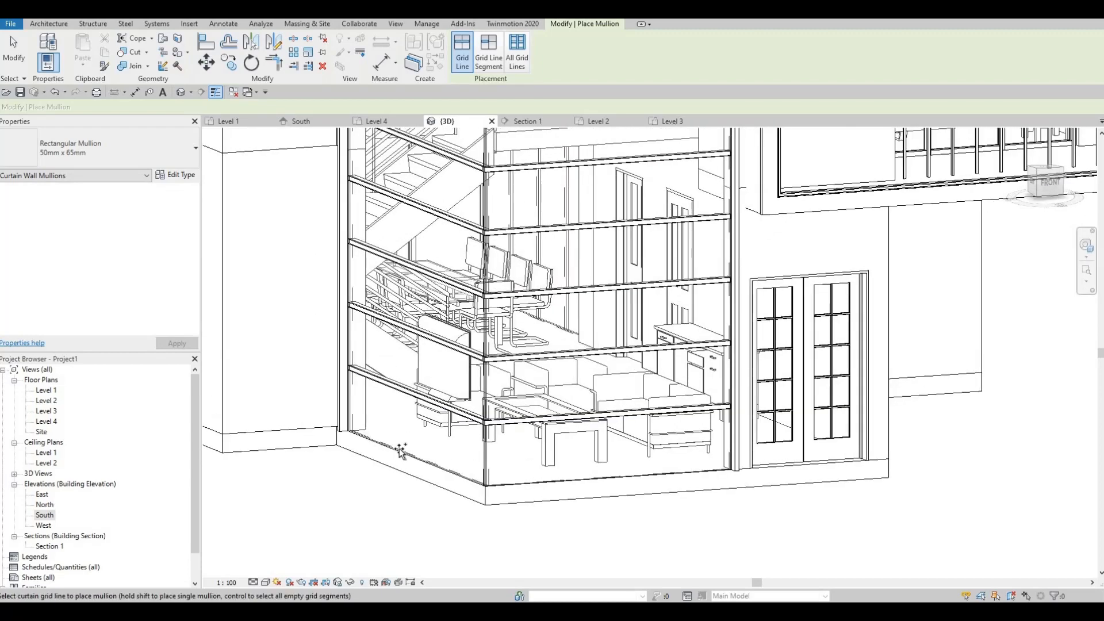
click(528, 485)
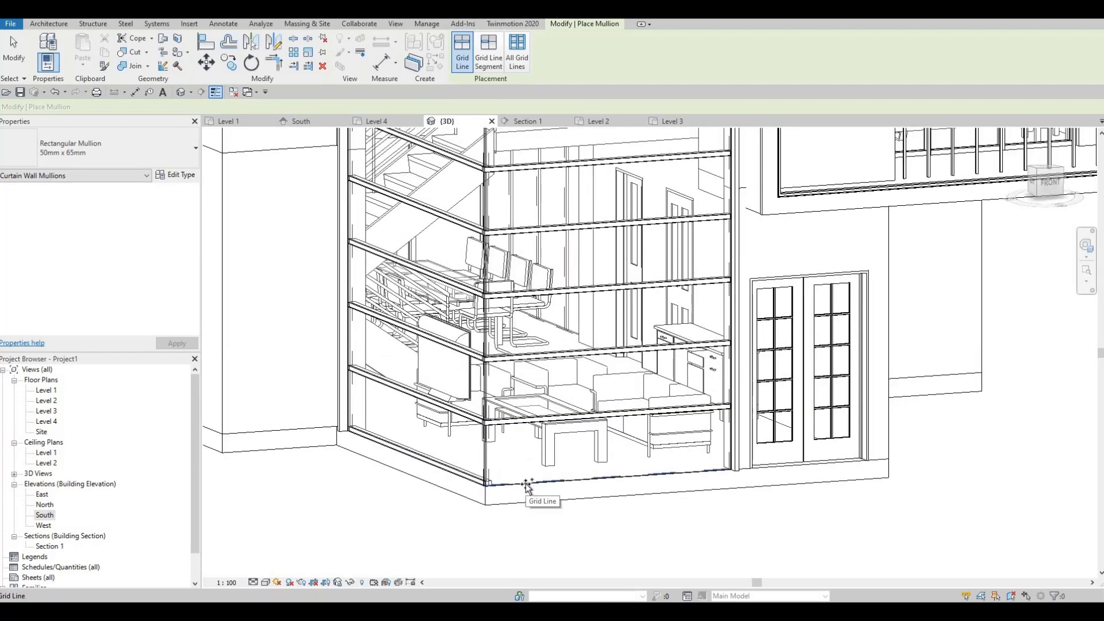
click(527, 484)
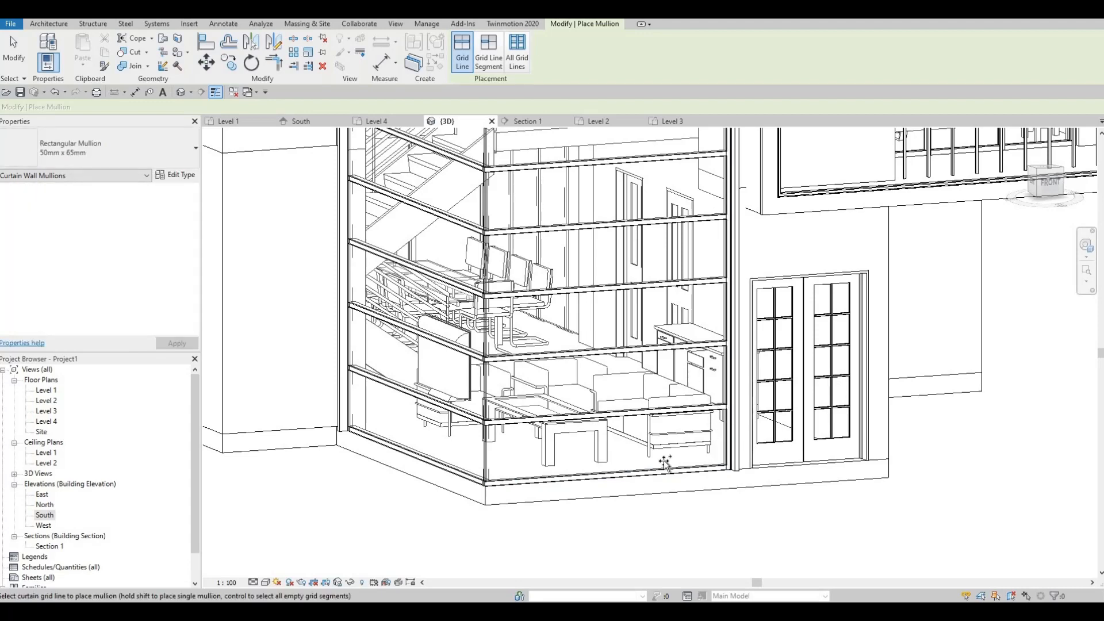
Step: Inspect how the mullions of the two faces meet at the top of the tall front corner curtain wall
middle_drag(346, 417, 616, 197)
scroll(666, 179, up, 2)
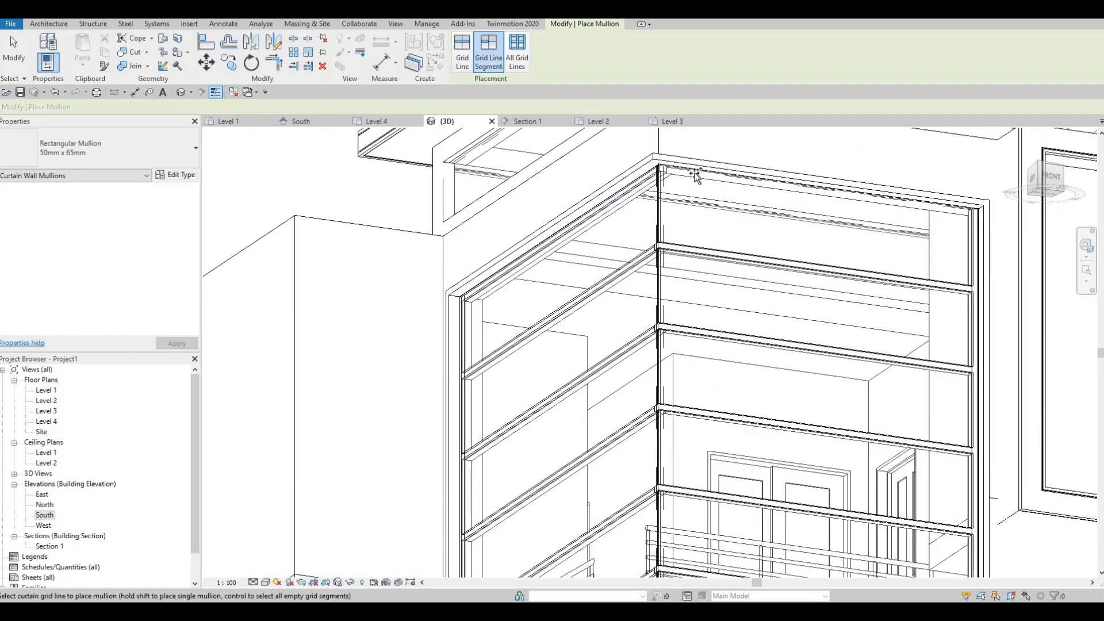
scroll(640, 191, up, 5)
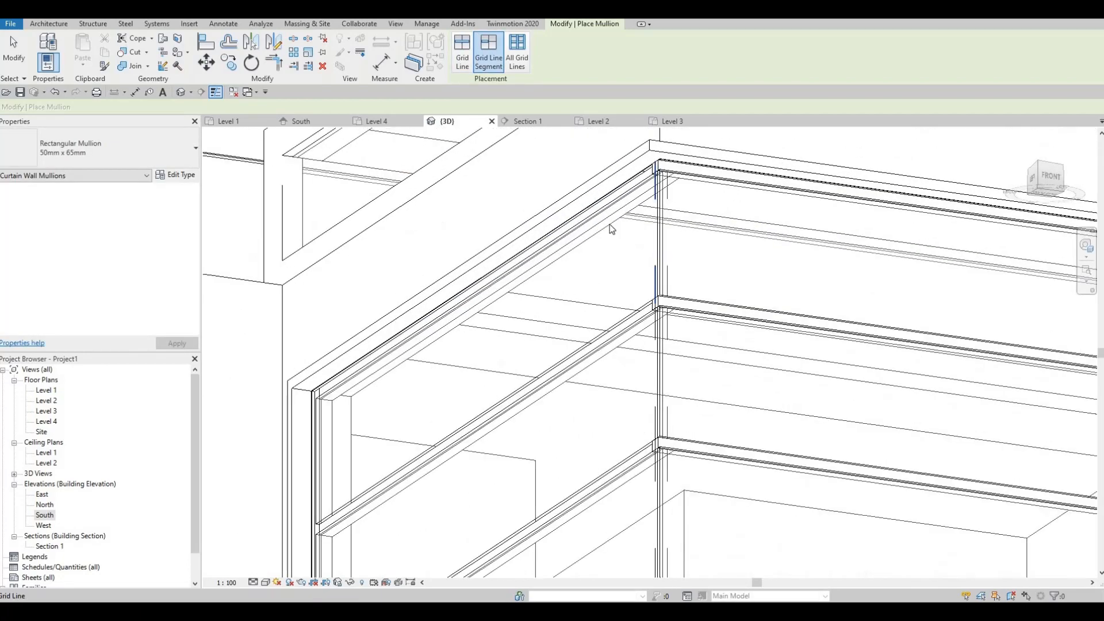
key(Escape)
middle_drag(657, 223, 687, 140)
scroll(687, 139, down, 2)
scroll(403, 411, down, 3)
middle_drag(396, 419, 493, 311)
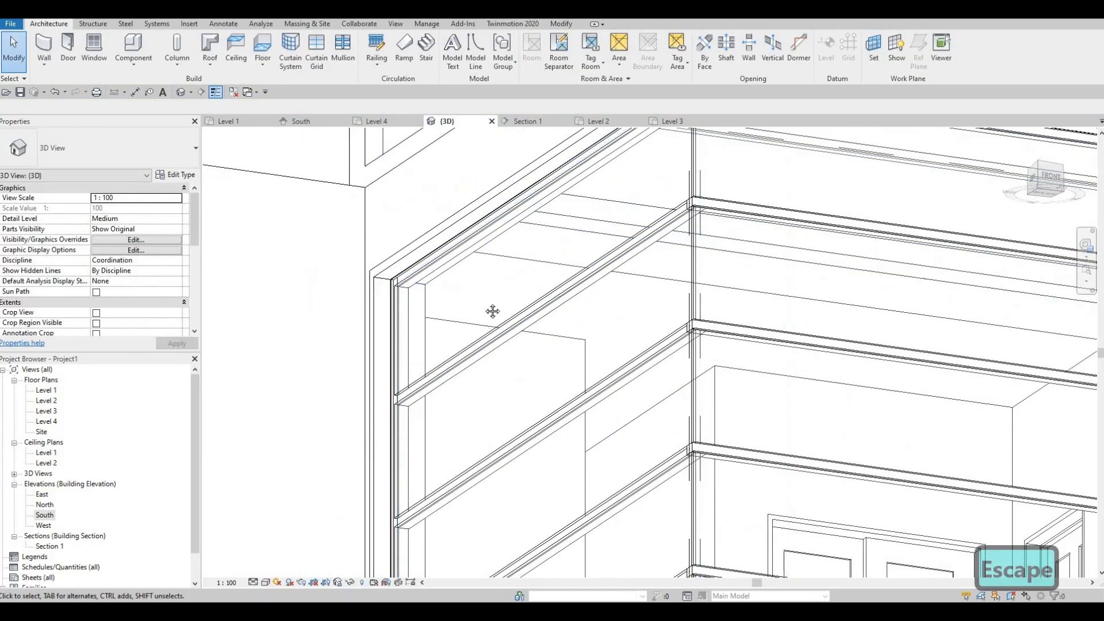
scroll(460, 366, down, 1)
middle_drag(460, 365, 473, 315)
scroll(486, 315, down, 1)
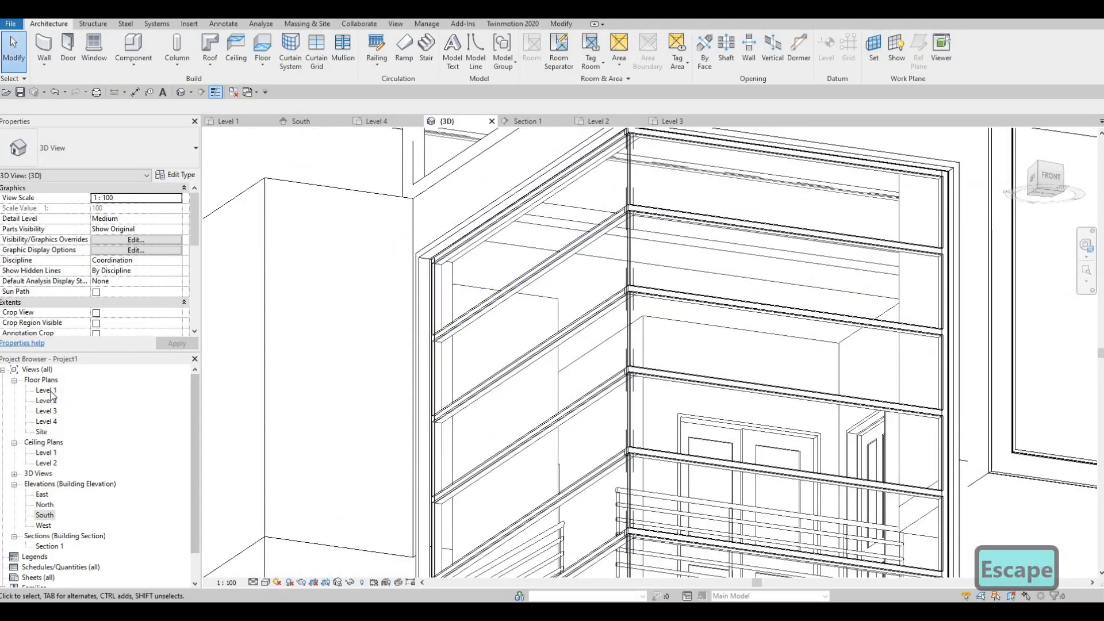
Step: In the Level 1 floor plan, nudge the side face of the front corner curtain wall outward by 15 mm
click(50, 391)
scroll(584, 374, down, 2)
middle_drag(368, 405, 560, 371)
scroll(518, 293, up, 1)
scroll(516, 295, up, 1)
click(515, 294)
scroll(515, 288, up, 2)
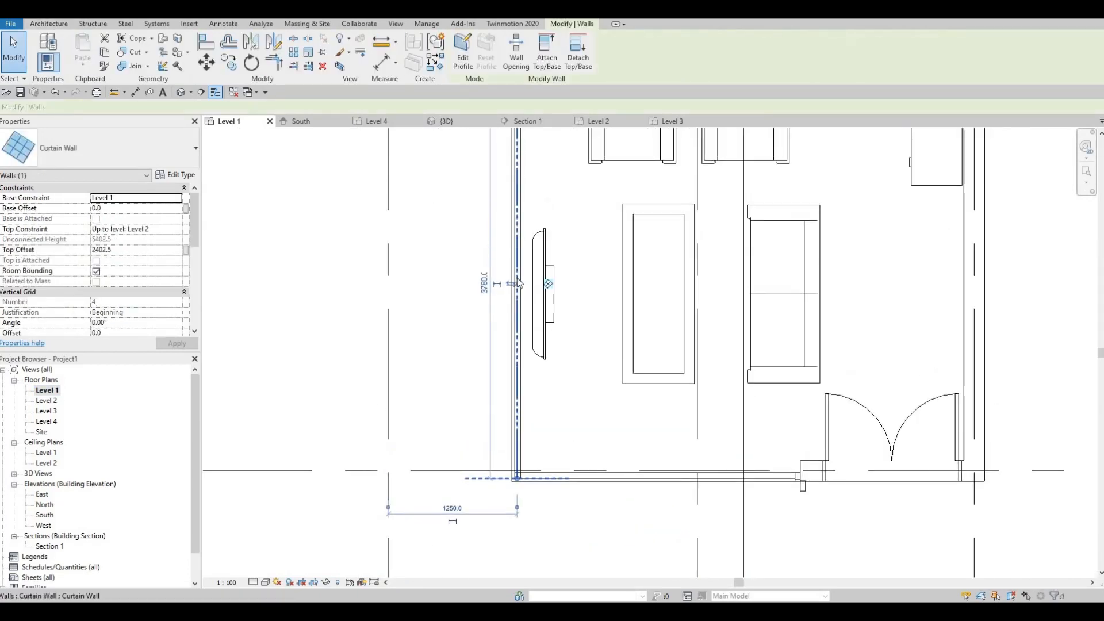
scroll(545, 472, up, 1)
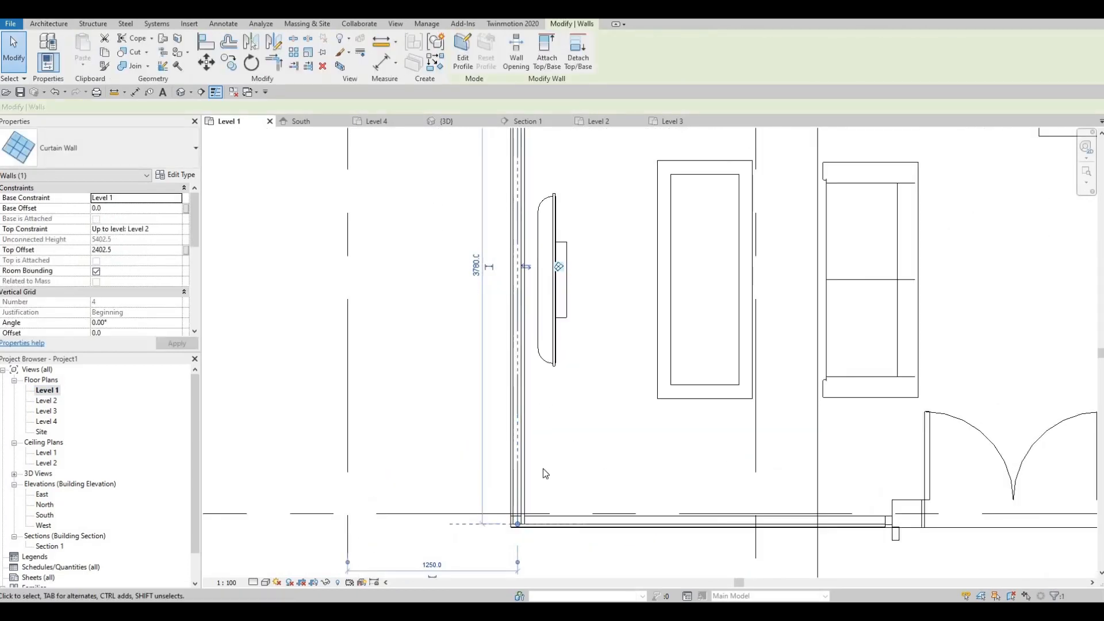
key(Left)
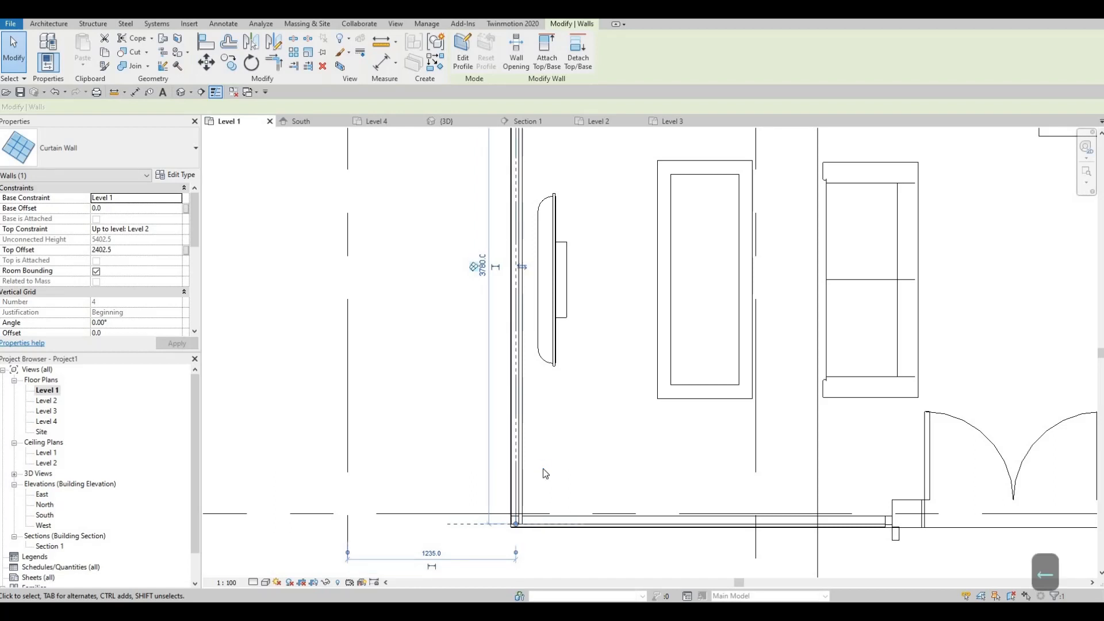
key(Escape)
key(Escape)
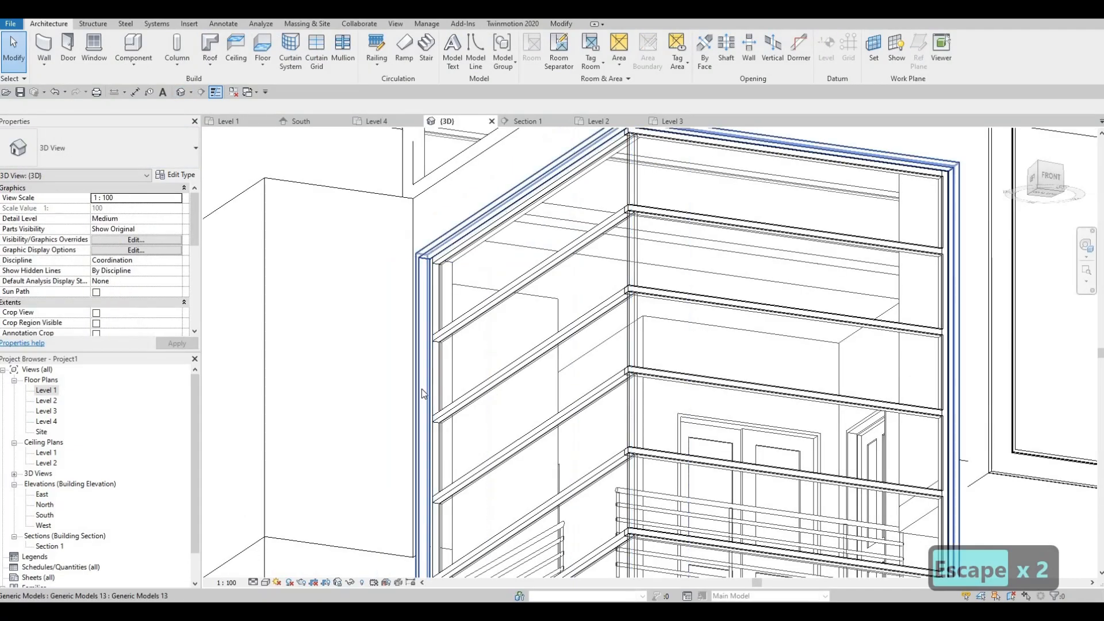
Step: Examine the corner joint of the tall front curtain wall in the 3D view, from its top edge and from the front
scroll(590, 186, up, 5)
shift+middle_drag(590, 187, 584, 199)
scroll(582, 217, down, 5)
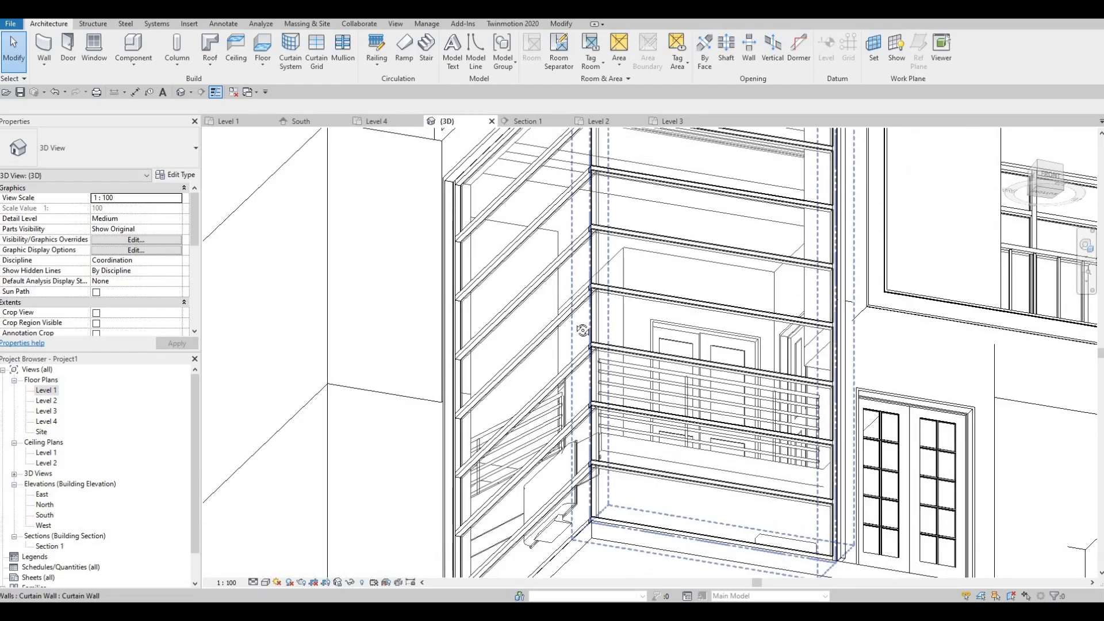
scroll(583, 330, down, 2)
shift+middle_drag(581, 332, 538, 307)
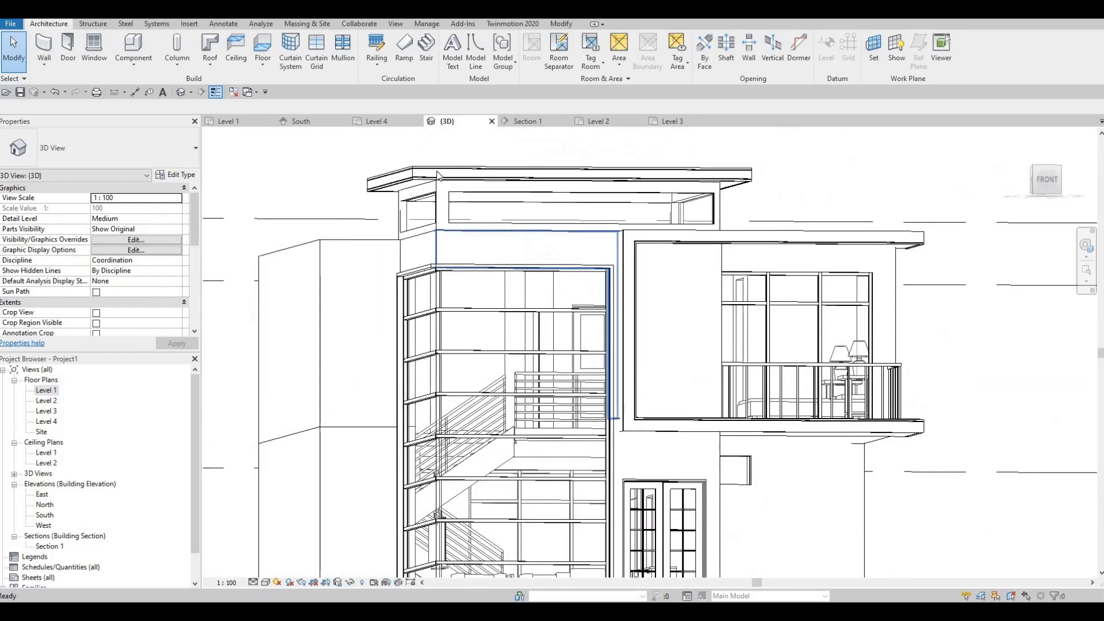
scroll(532, 319, up, 2)
scroll(429, 178, up, 2)
scroll(370, 299, up, 4)
middle_drag(371, 304, 391, 237)
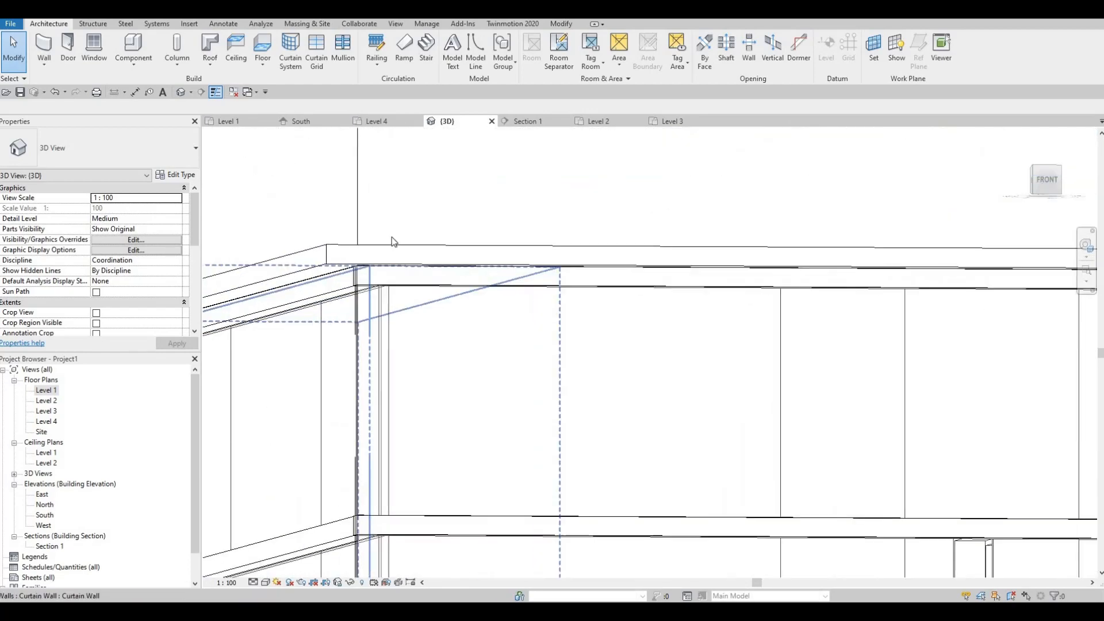
scroll(392, 237, down, 2)
scroll(491, 252, down, 5)
key(Escape)
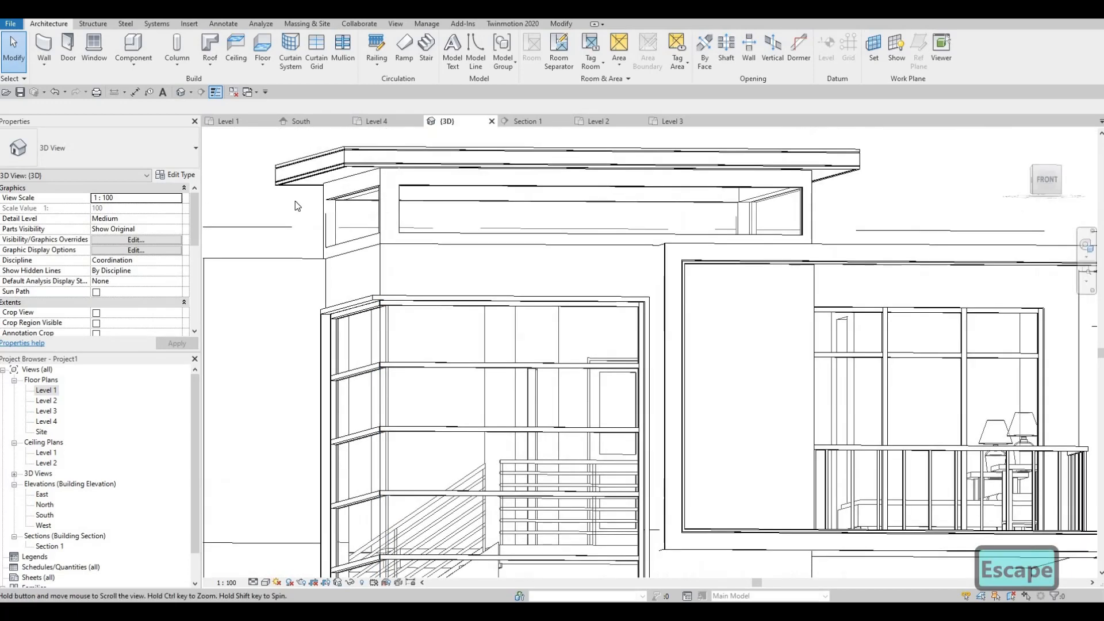
Step: Divide the front clerestory window below the upper roof into four equal 1097.5 mm panels with three vertical curtain grid lines
scroll(295, 201, up, 4)
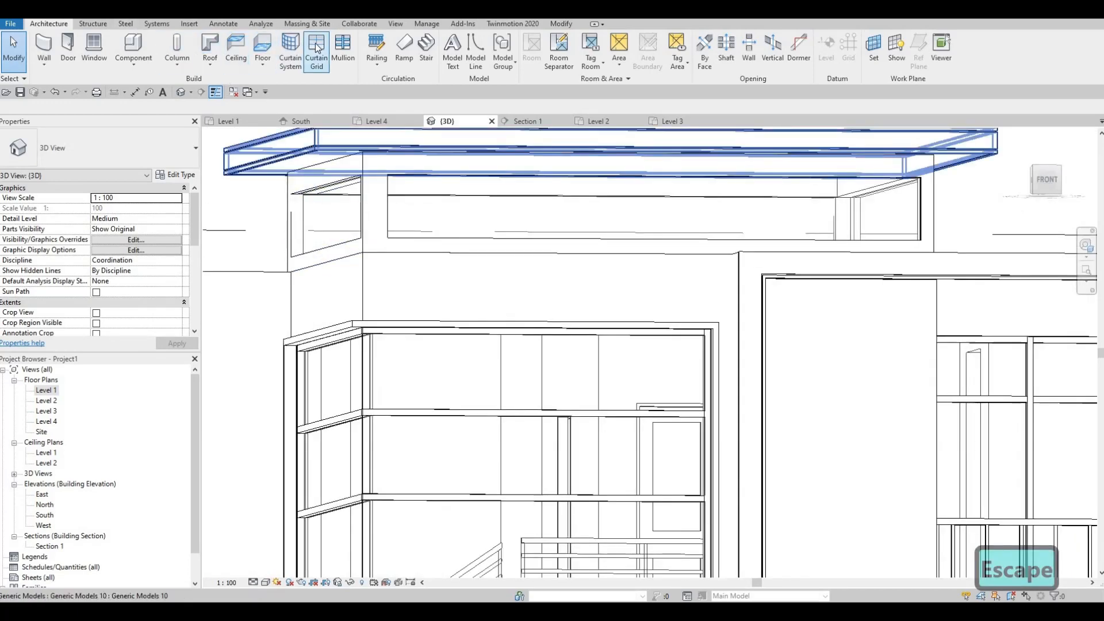
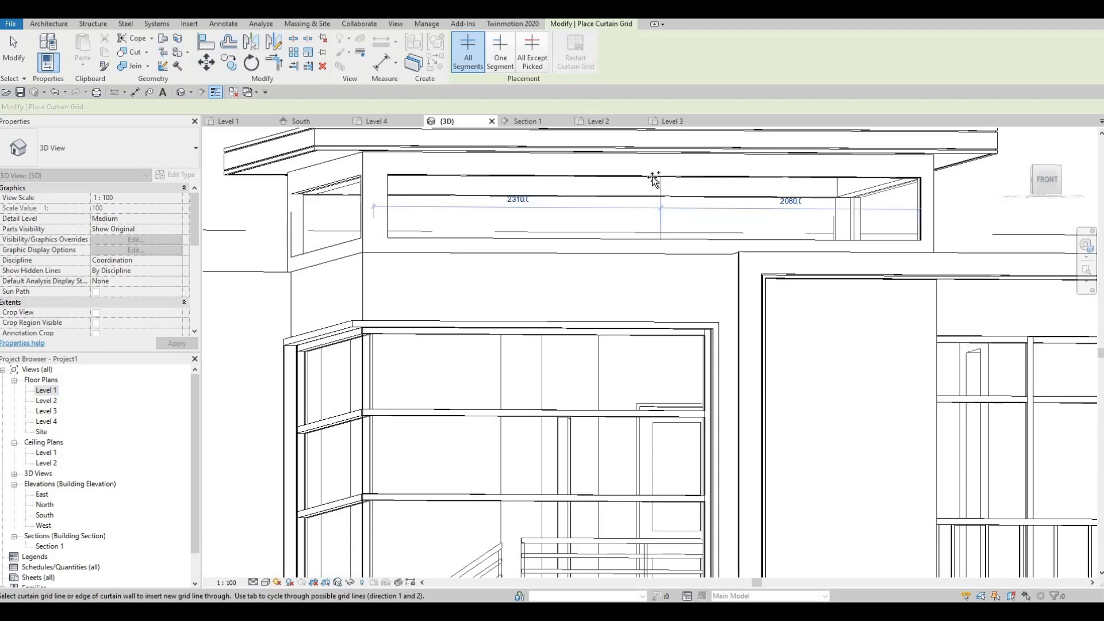
click(653, 180)
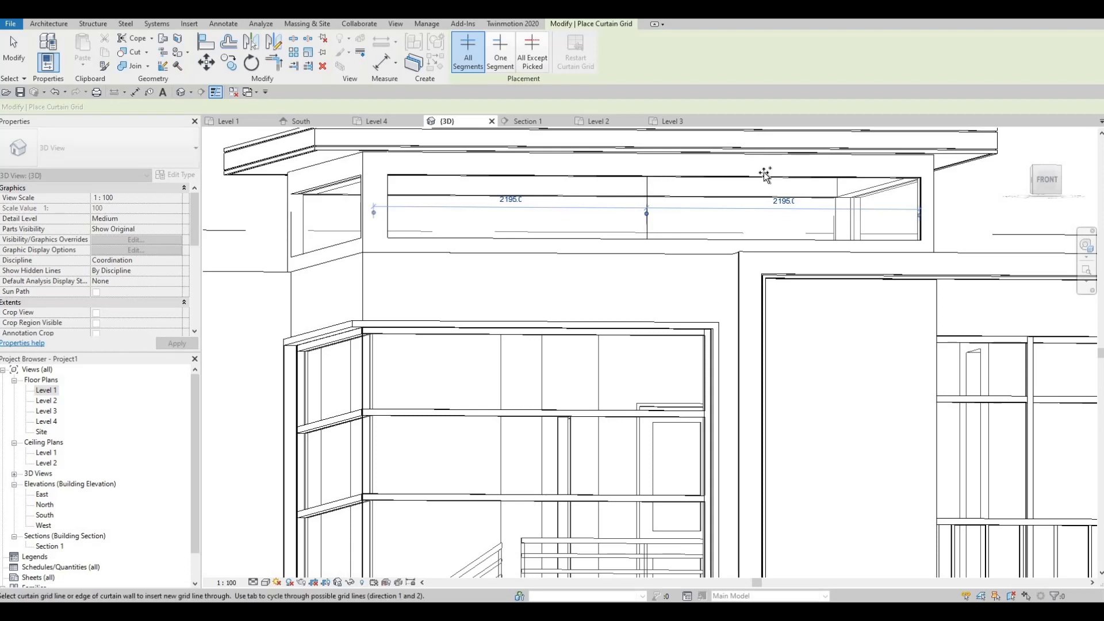
click(727, 181)
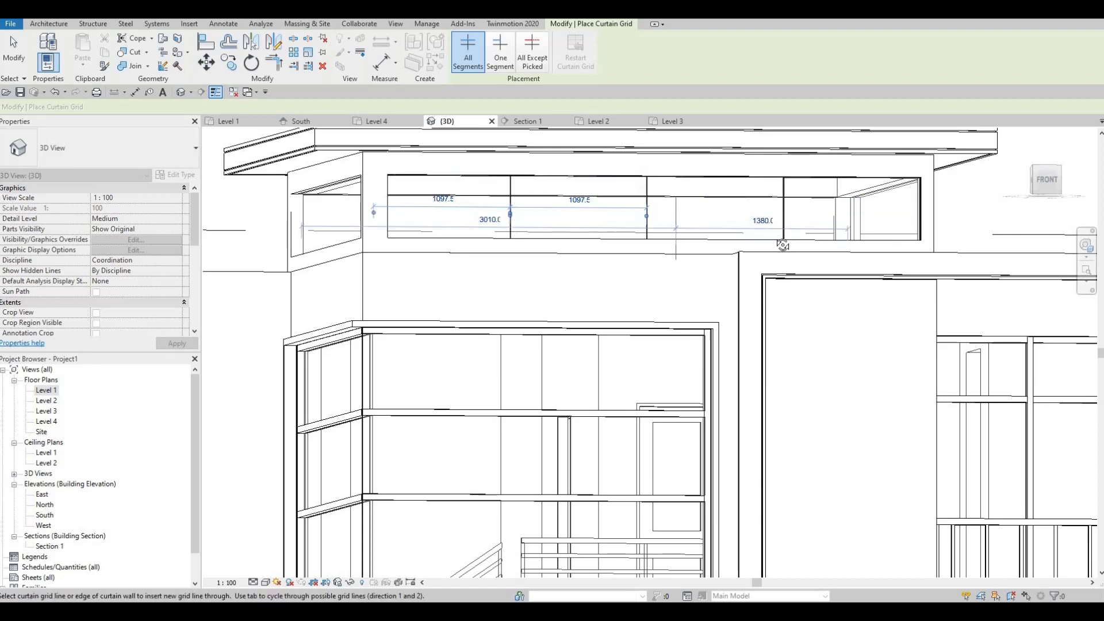
Step: Divide the left-side clerestory window into four equal 1030 mm panels with three vertical curtain grid lines
shift+middle_drag(783, 246, 485, 202)
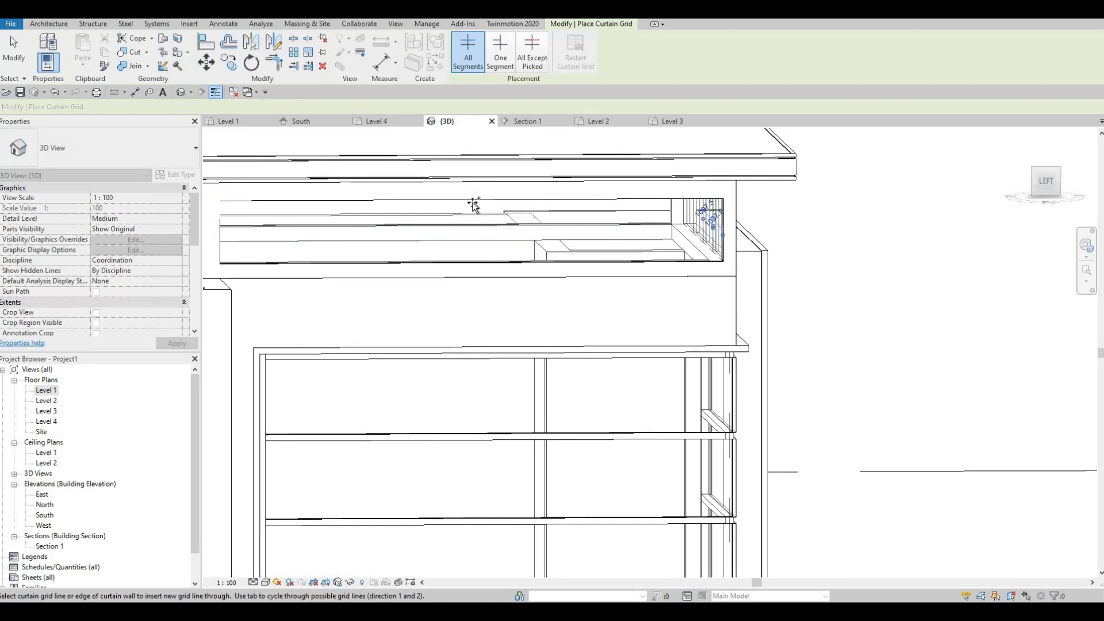
click(593, 206)
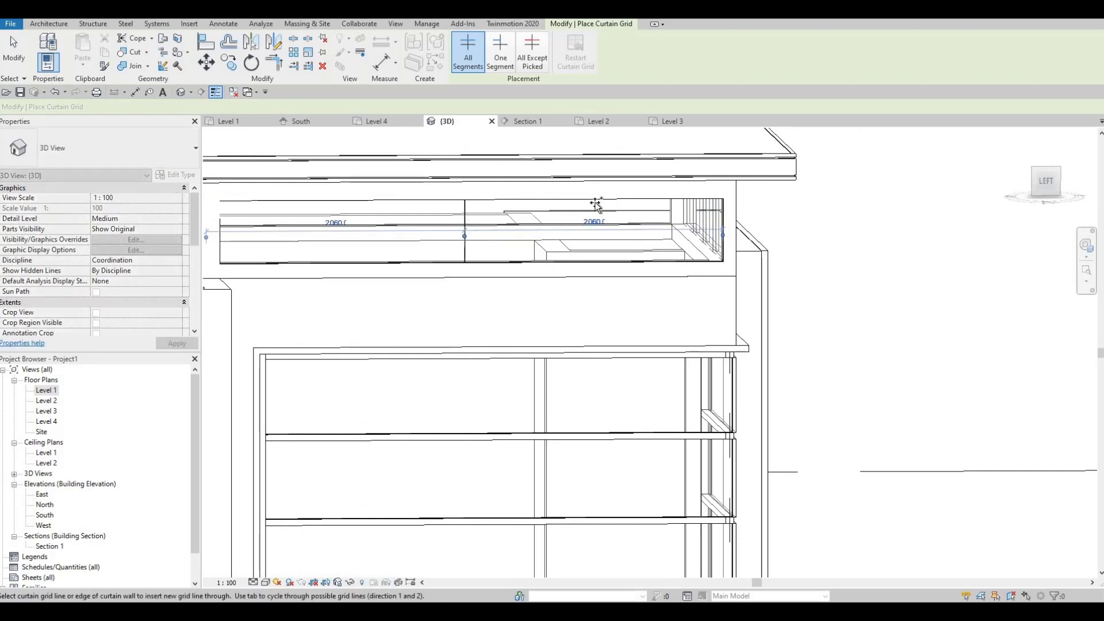
click(466, 205)
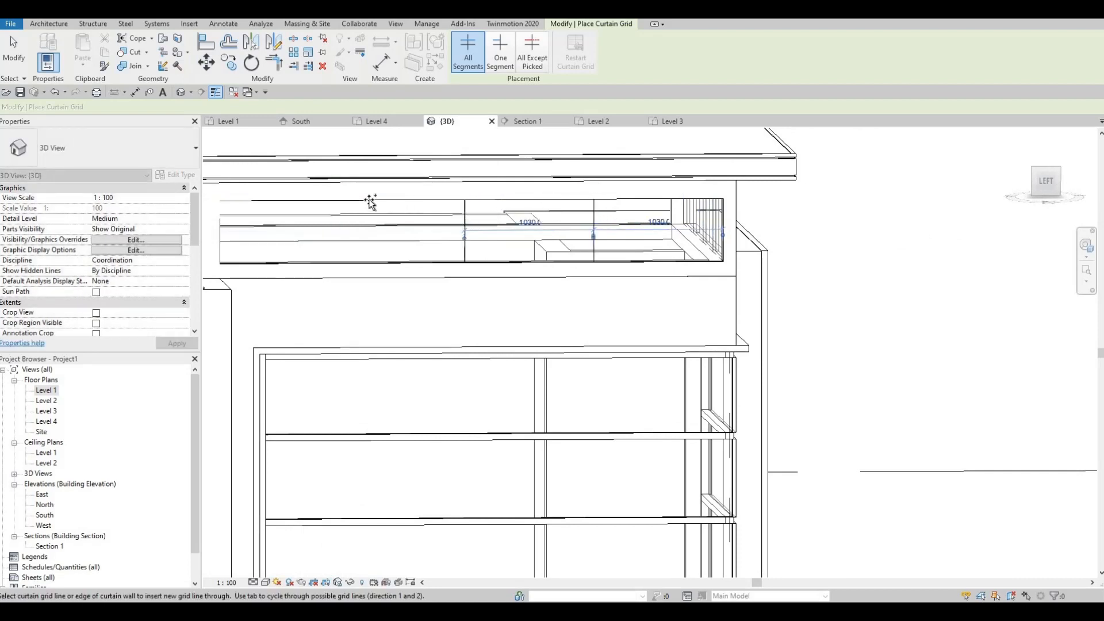
click(333, 202)
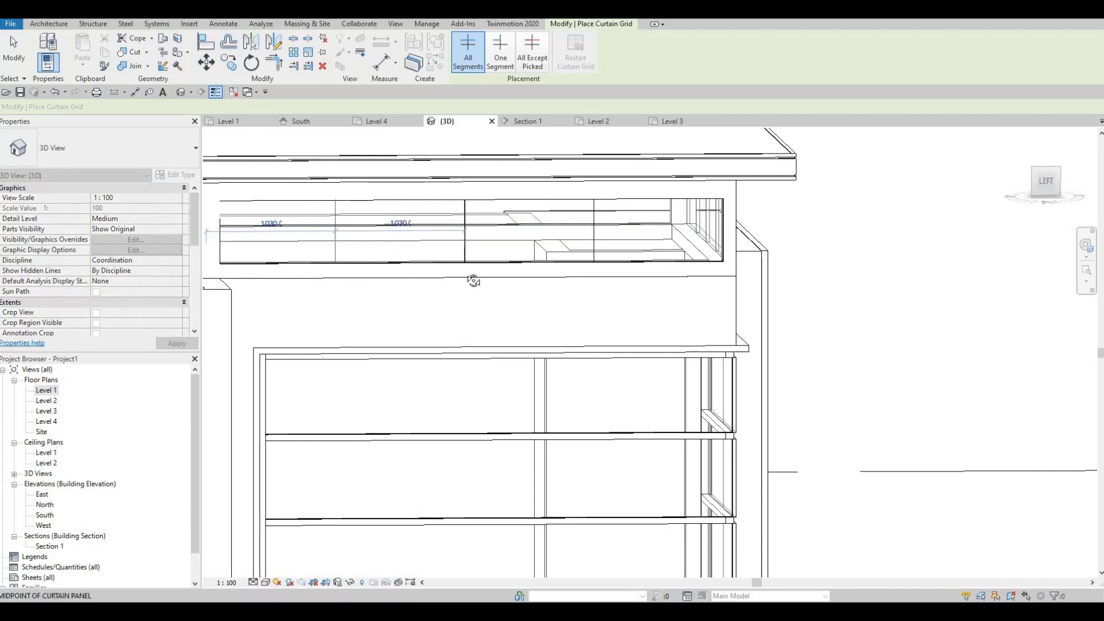
Step: Divide the back clerestory window into four equal 1097.5 mm panels with three vertical curtain grid lines
shift+middle_drag(473, 279, 648, 247)
middle_drag(264, 229, 743, 199)
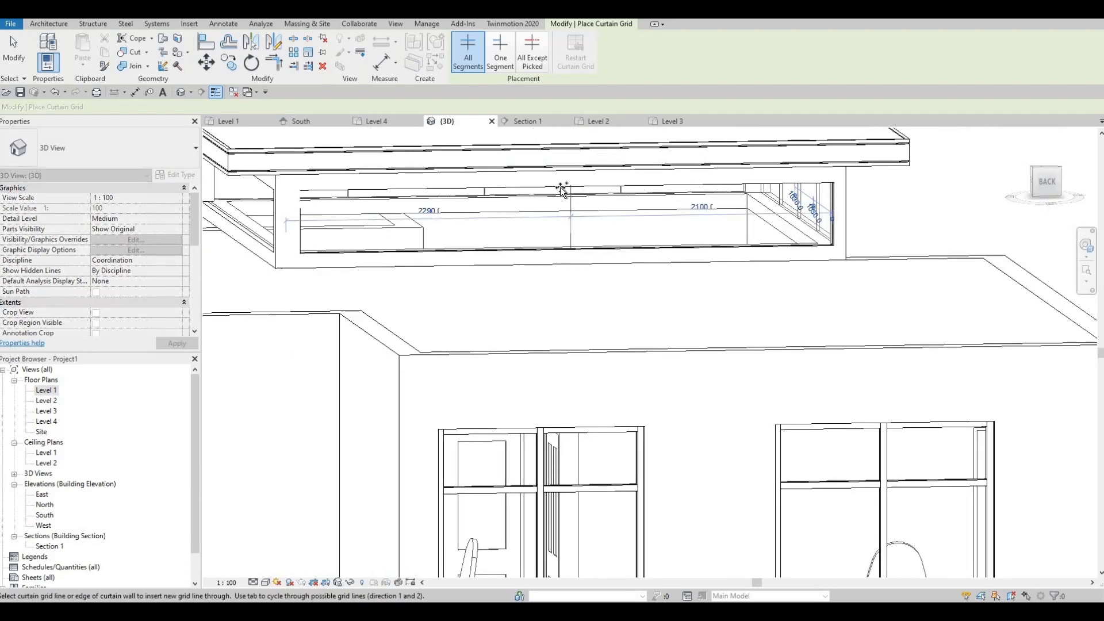
click(560, 190)
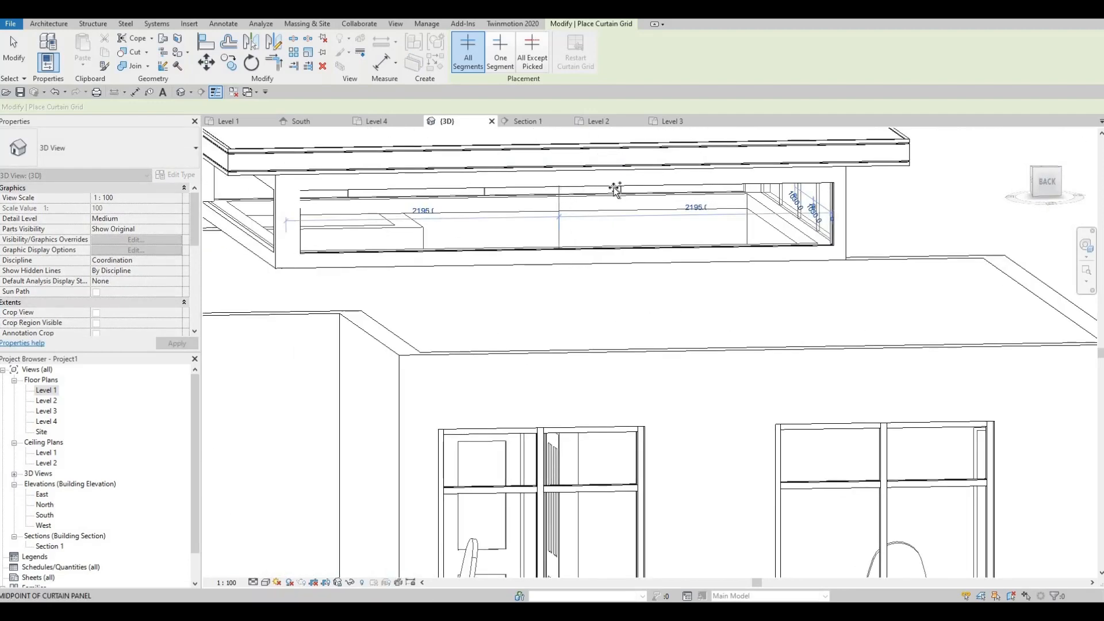
click(684, 187)
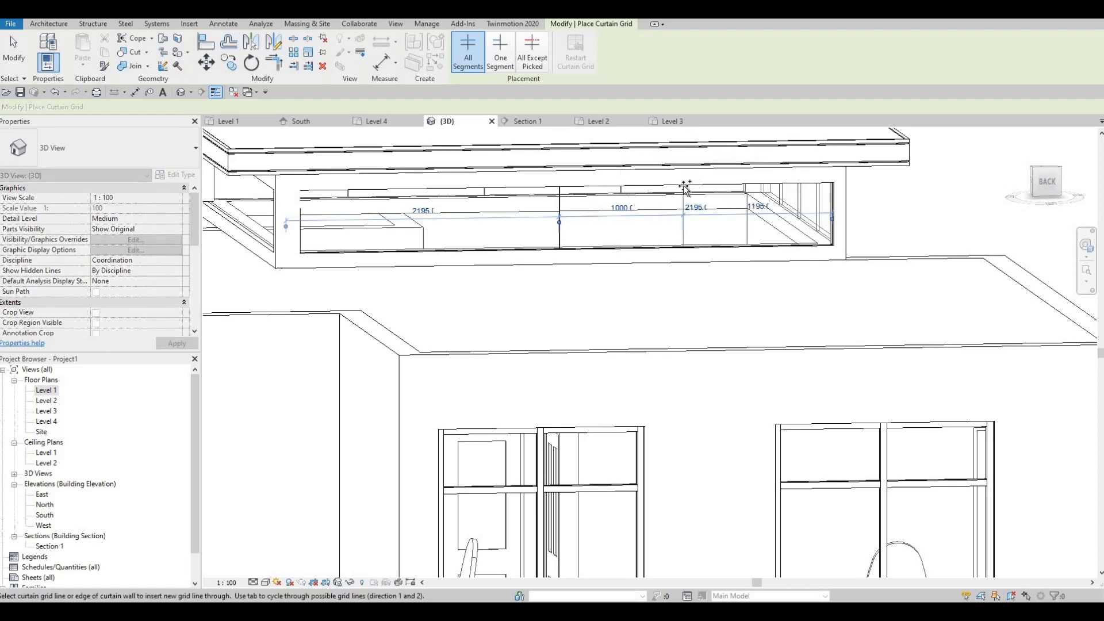
click(690, 187)
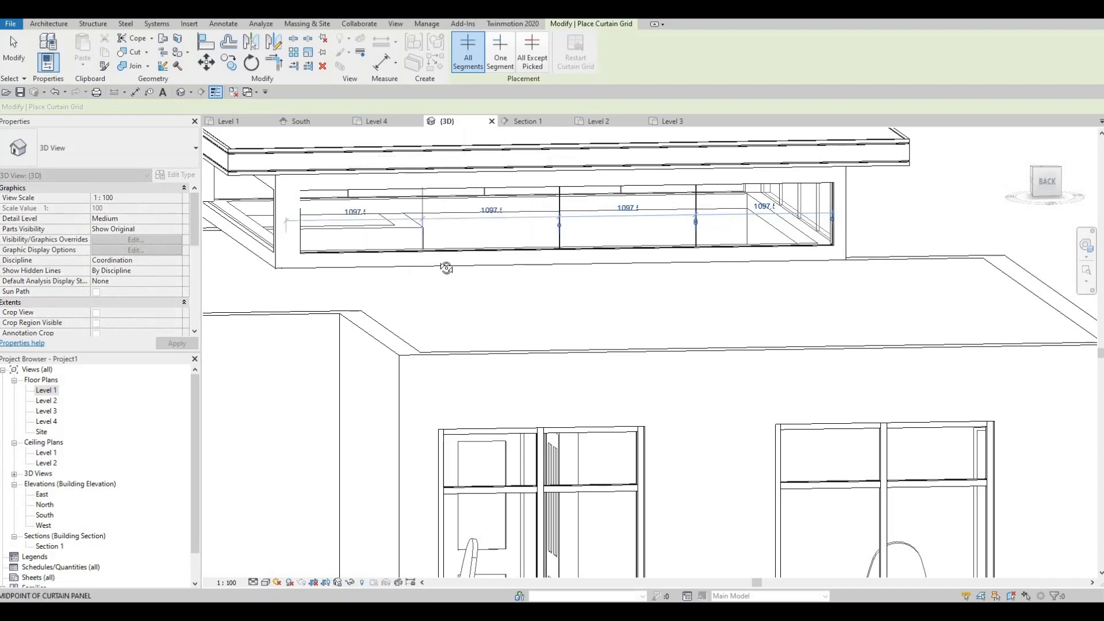
Step: Divide the right-side clerestory window into four equal 1030 mm panels with three vertical curtain grid lines
shift+middle_drag(446, 268, 494, 234)
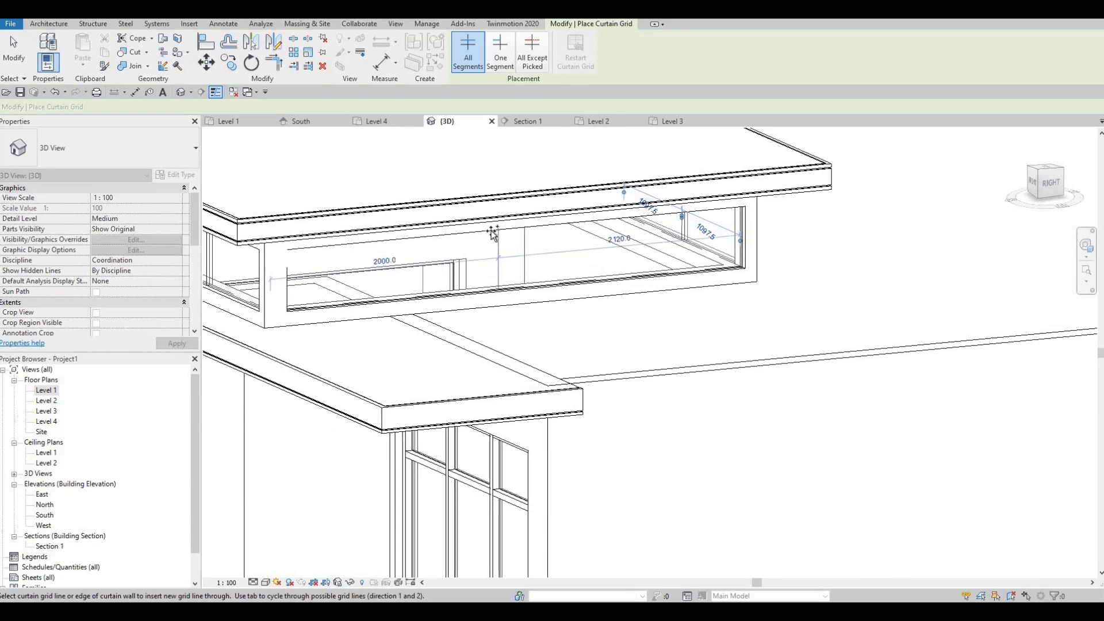
click(505, 233)
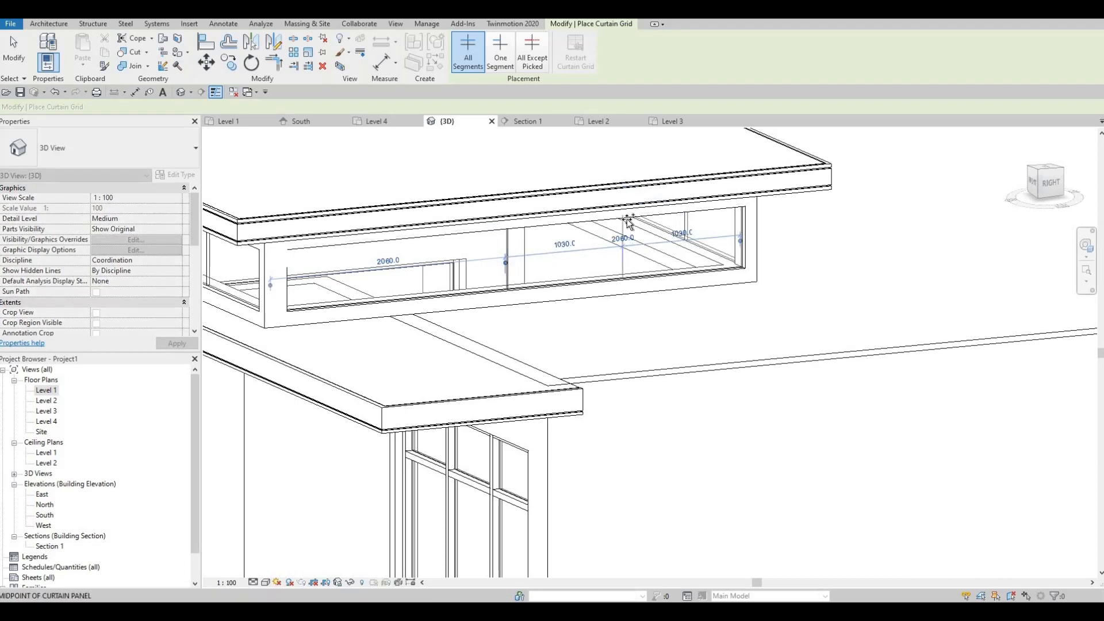
click(628, 222)
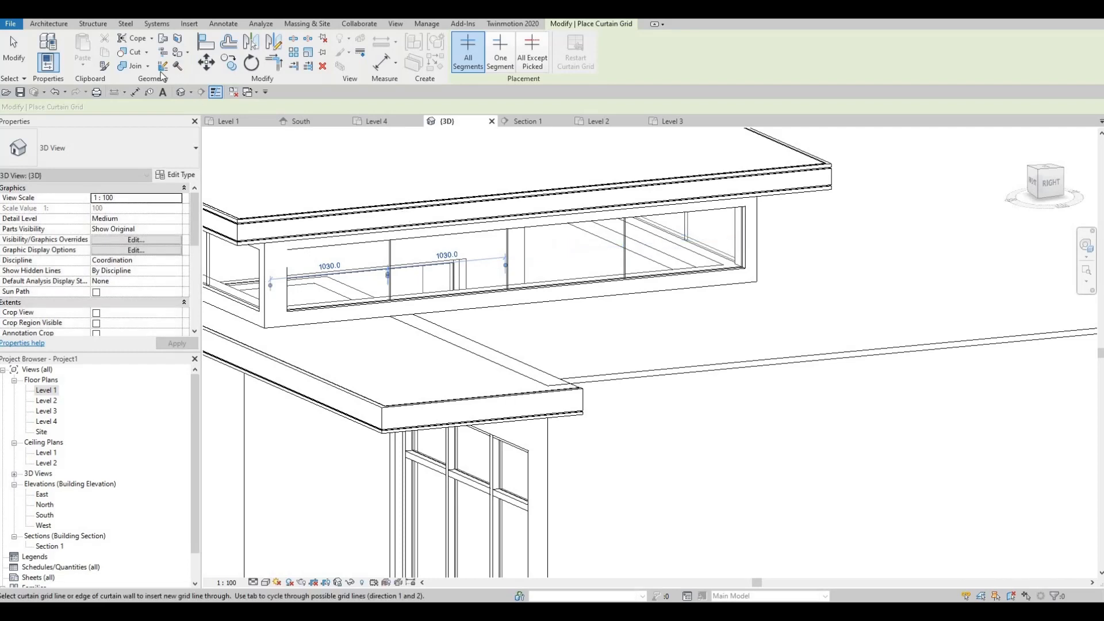
click(398, 236)
Step: Place 50mm x 65mm rectangular mullions on all grid lines of the clerestory windows on all four sides of the upper storey
click(49, 24)
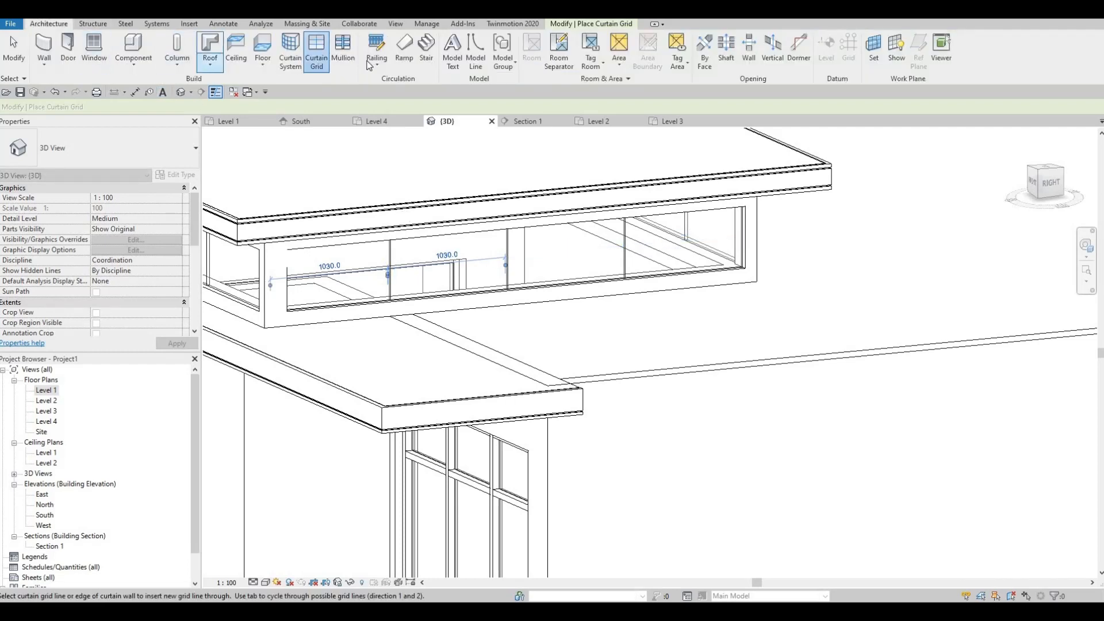
click(343, 55)
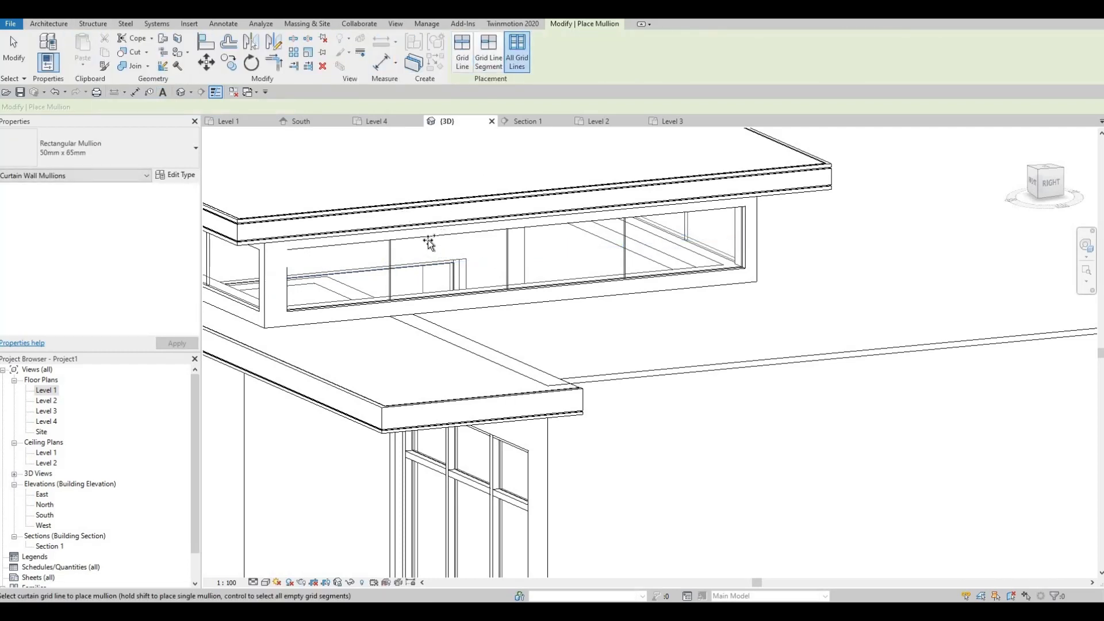
click(292, 281)
shift+middle_drag(499, 252, 678, 244)
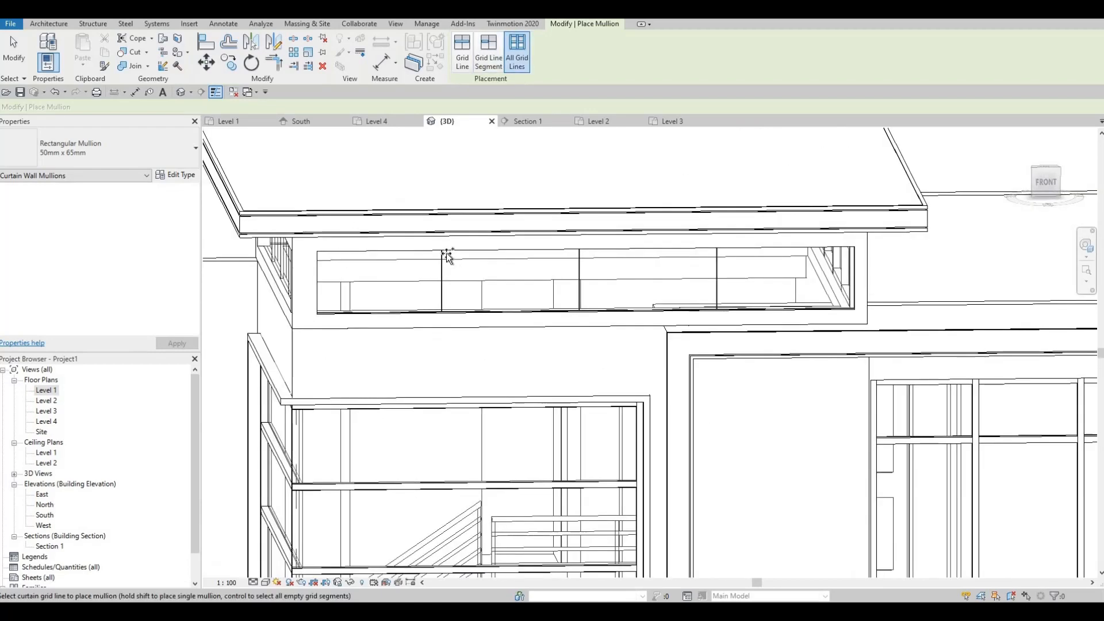
click(463, 296)
shift+middle_drag(463, 296, 681, 210)
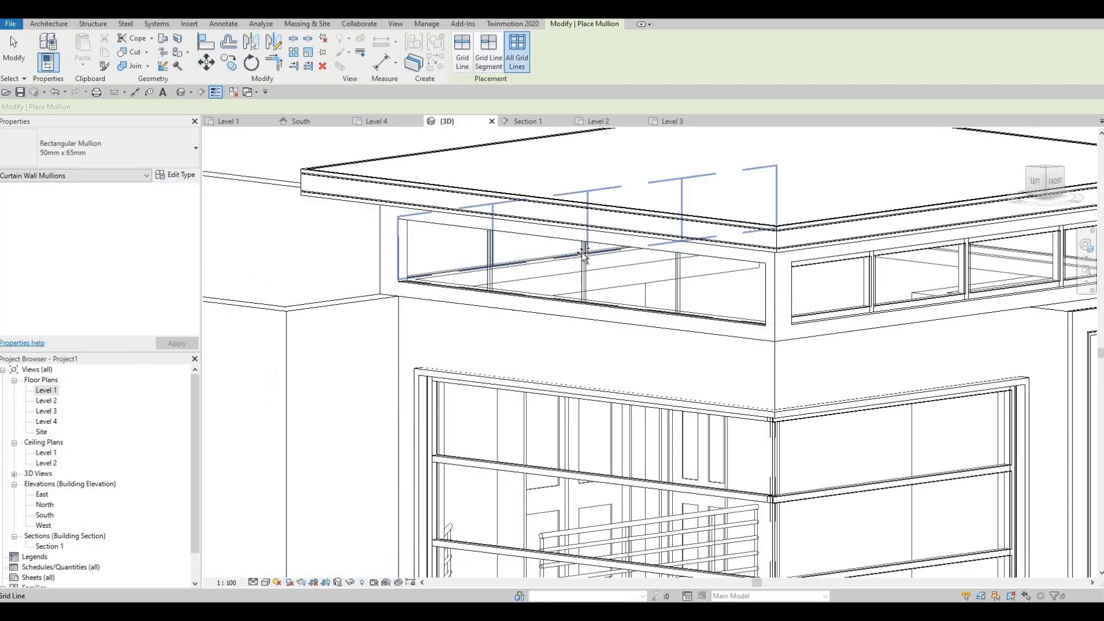
shift+middle_drag(715, 309, 778, 236)
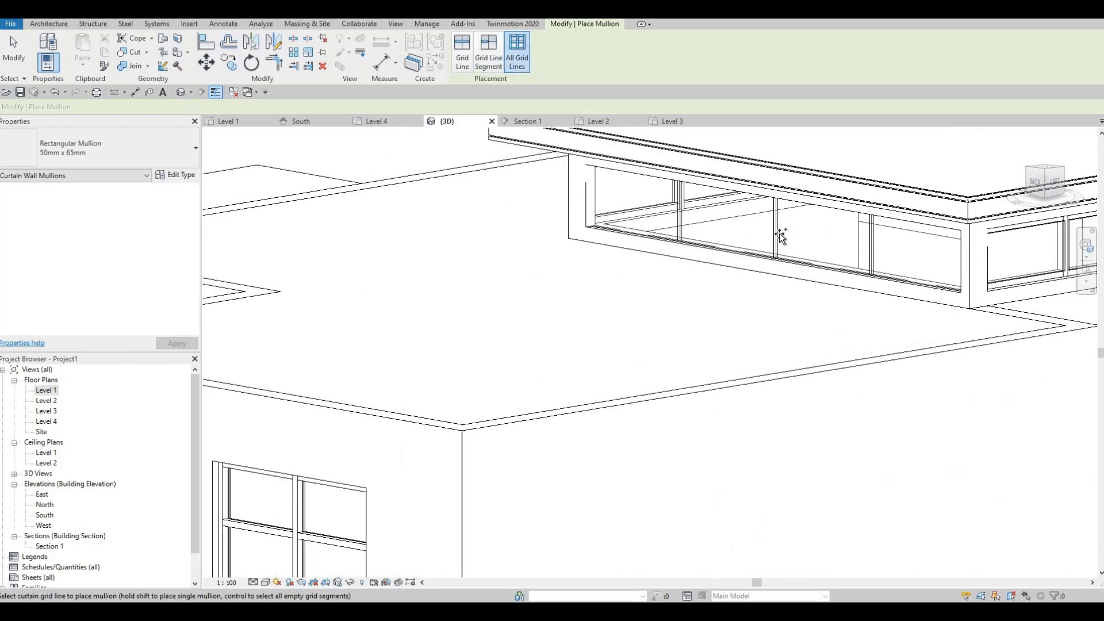
key(Escape)
shift+middle_drag(700, 293, 614, 249)
key(Escape)
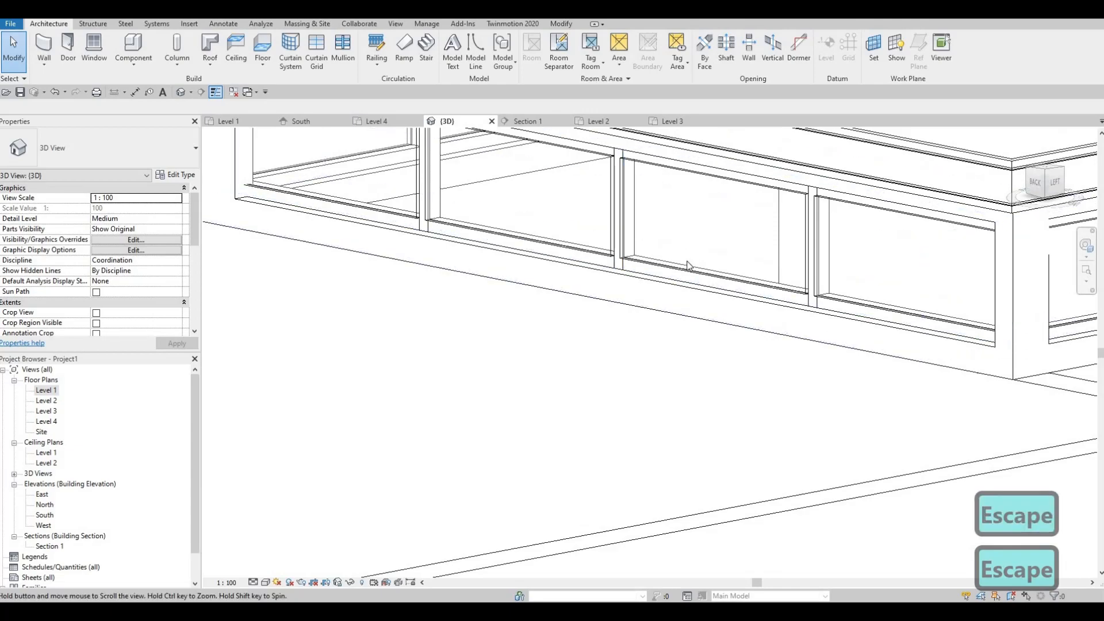
Step: Inspect the mullions and corner openings of the clerestory windows around all sides of the upper storey
scroll(600, 262, down, 1)
click(508, 252)
middle_drag(720, 258, 485, 269)
shift+middle_drag(661, 270, 480, 244)
scroll(479, 243, up, 1)
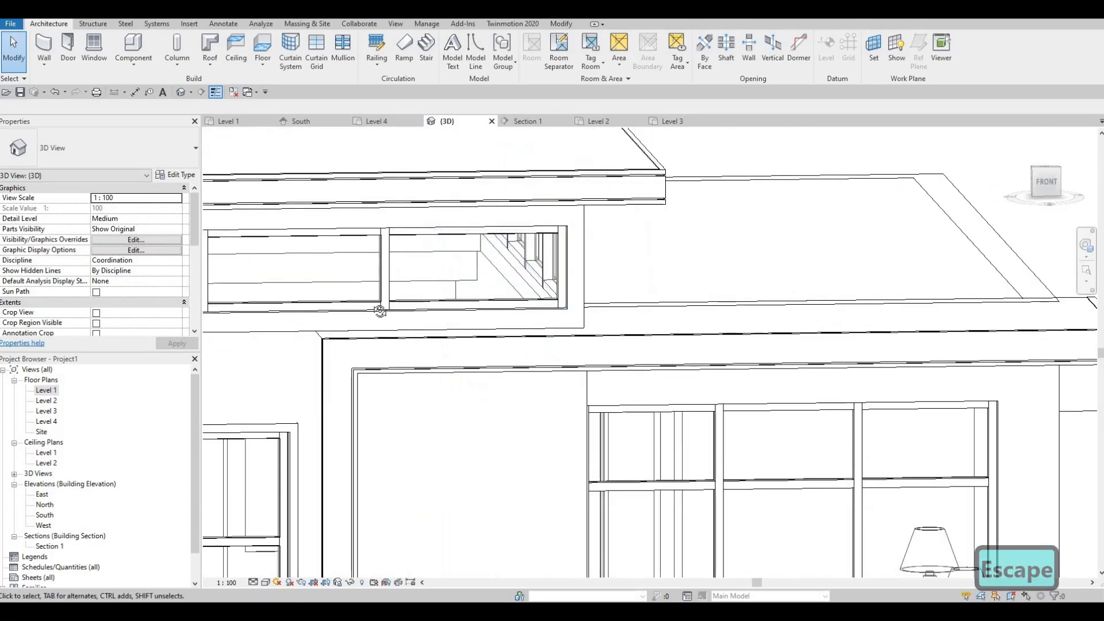
shift+middle_drag(688, 247, 485, 305)
middle_drag(379, 321, 701, 281)
shift+middle_drag(702, 282, 396, 313)
scroll(520, 282, up, 2)
middle_drag(625, 305, 695, 300)
scroll(706, 300, up, 2)
scroll(707, 301, down, 3)
middle_drag(885, 299, 783, 281)
scroll(800, 301, up, 1)
scroll(785, 281, up, 1)
shift+middle_drag(195, 291, 70, 331)
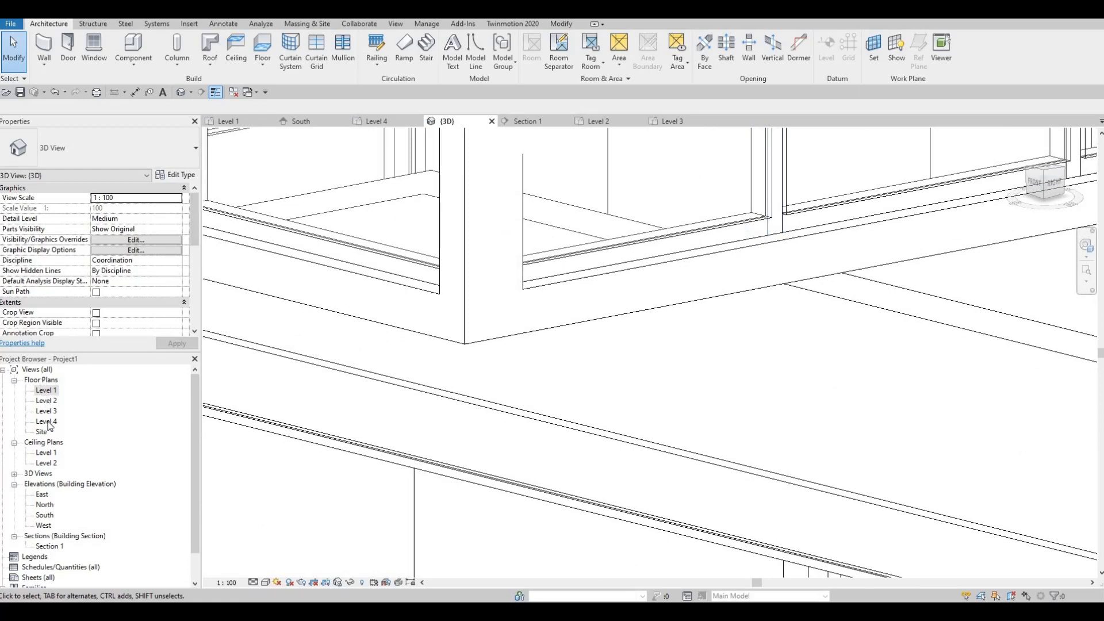
Step: Check the Level 3 floor plan, then select and inspect the right-side clerestory curtain wall at the front corner in the 3D view
double_click(47, 410)
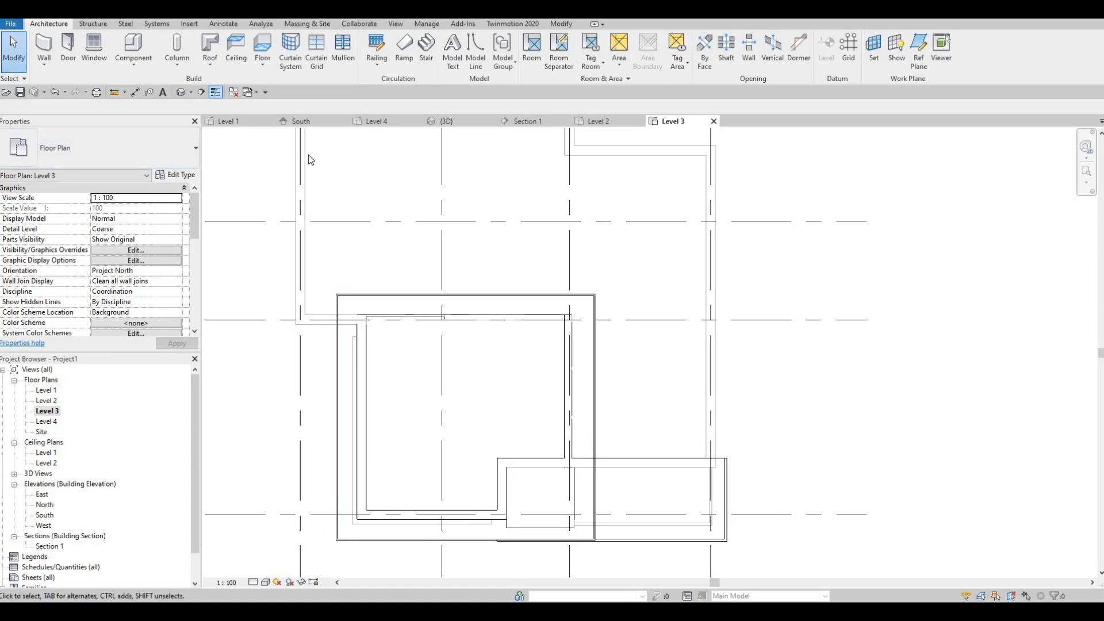
click(443, 120)
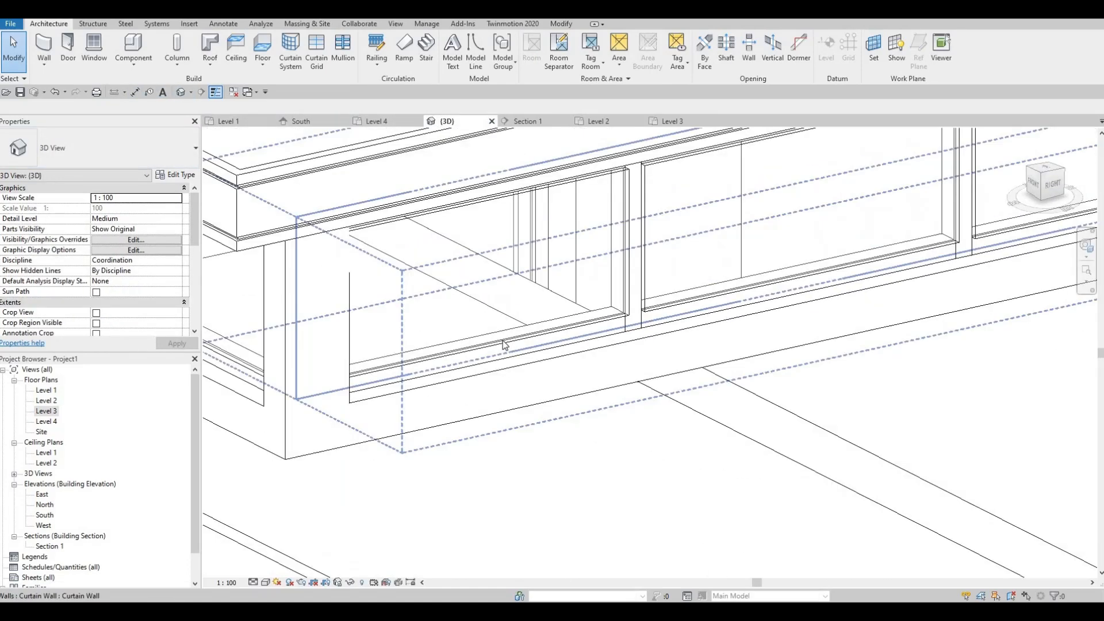
click(661, 294)
mouse_move(661, 295)
shift+middle_down()
mouse_move(763, 241)
mouse_move(768, 222)
mouse_move(764, 264)
mouse_move(641, 276)
shift+middle_up()
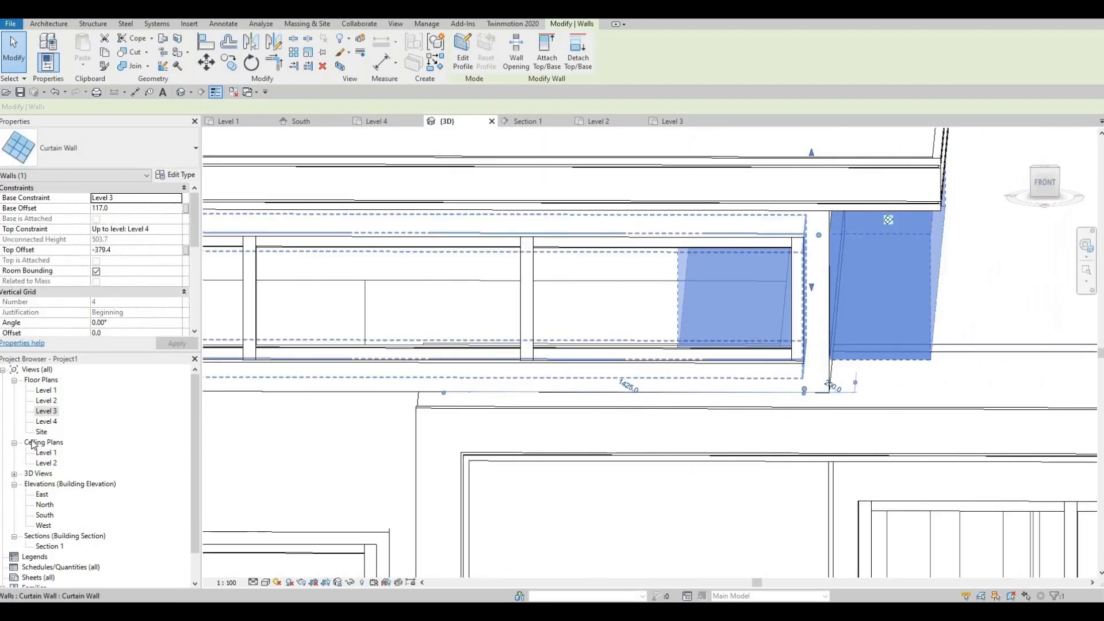
Step: Set the view depth of the Level 4 floor plan to Unlimited in its view range
double_click(46, 421)
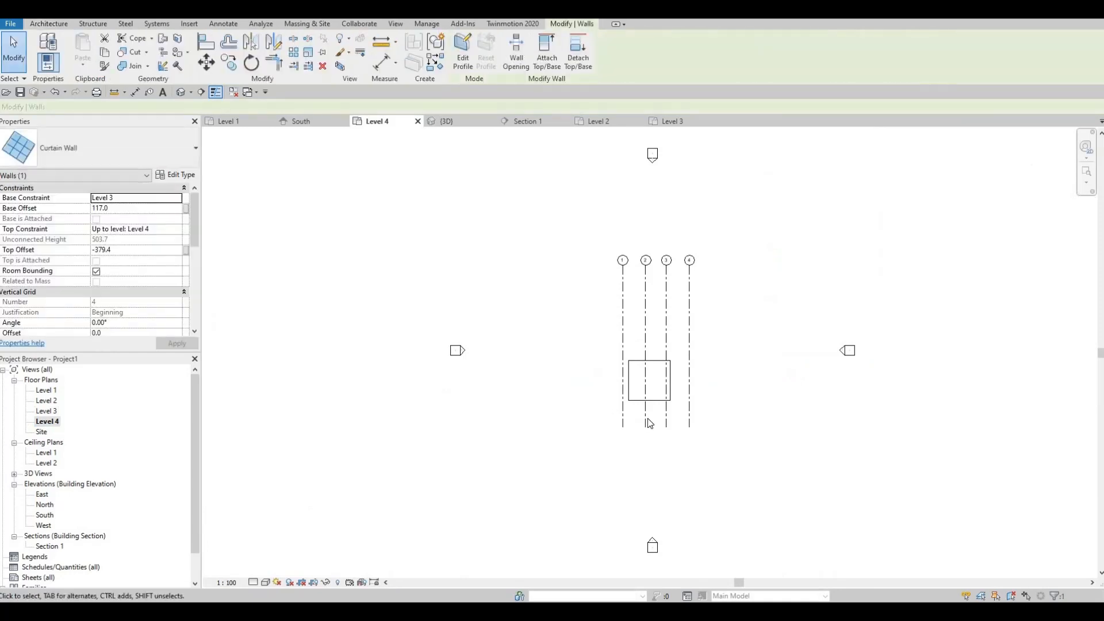
scroll(650, 421, up, 4)
scroll(653, 369, up, 2)
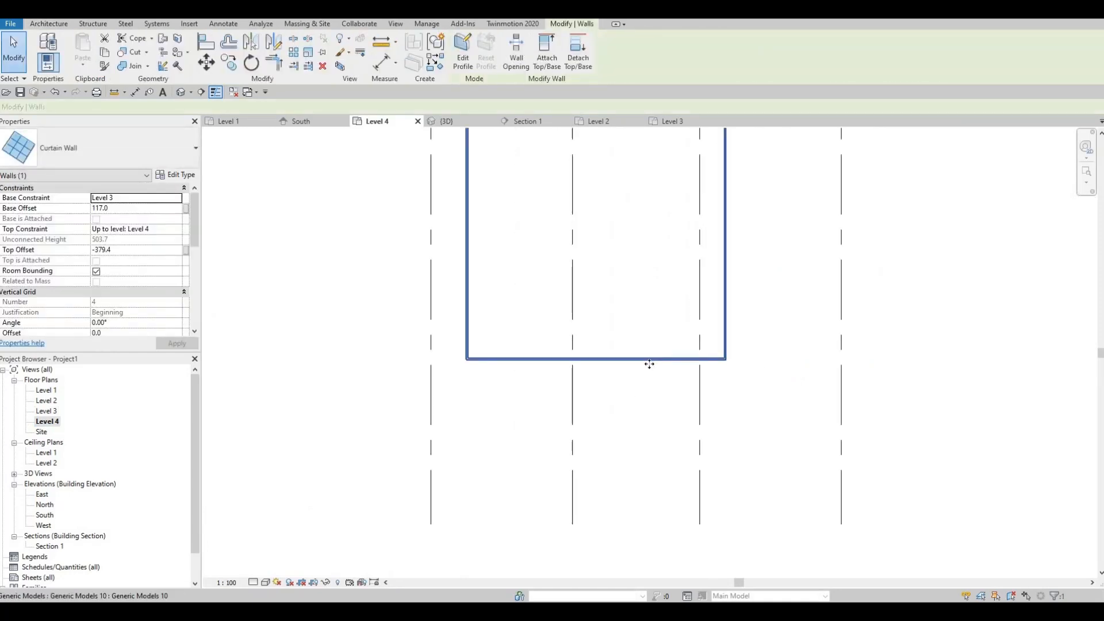
click(652, 365)
key(Escape)
key(Escape)
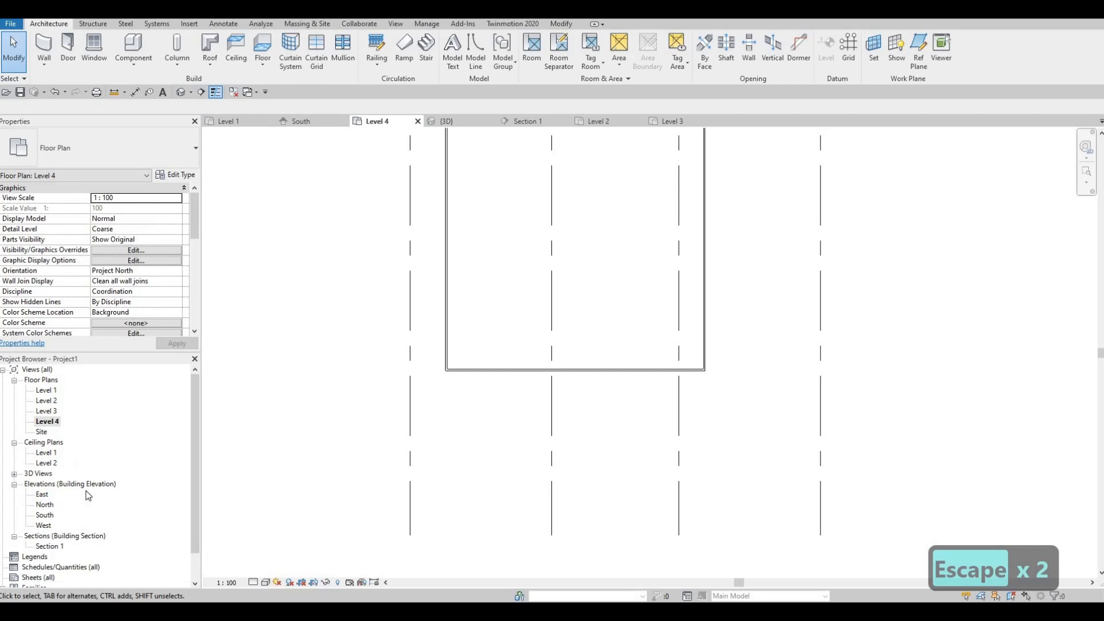
scroll(103, 290, down, 7)
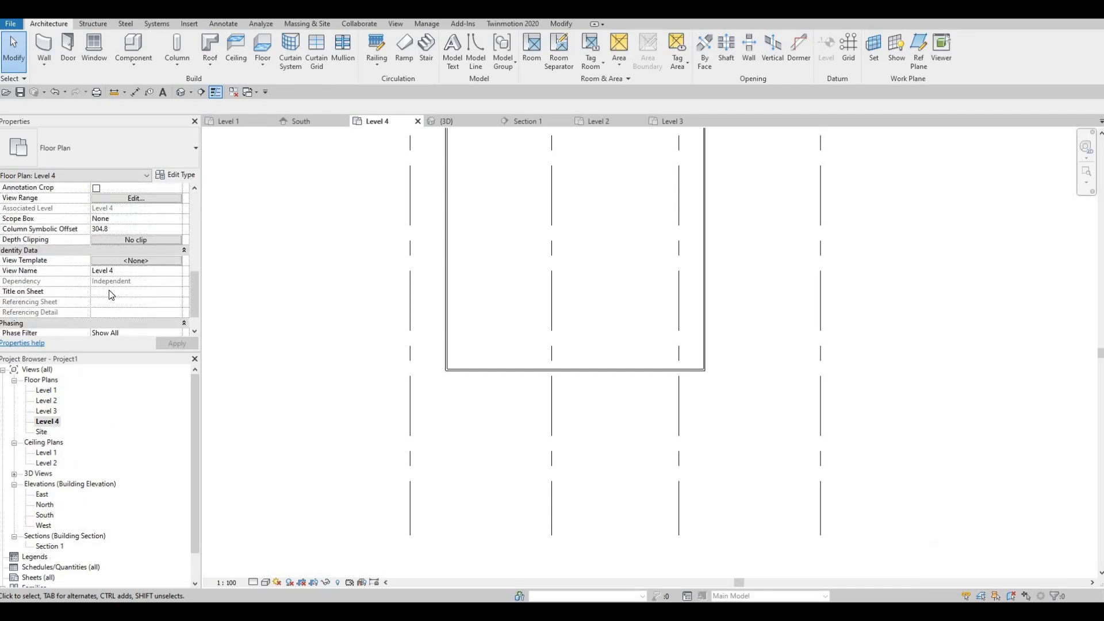
scroll(109, 289, up, 3)
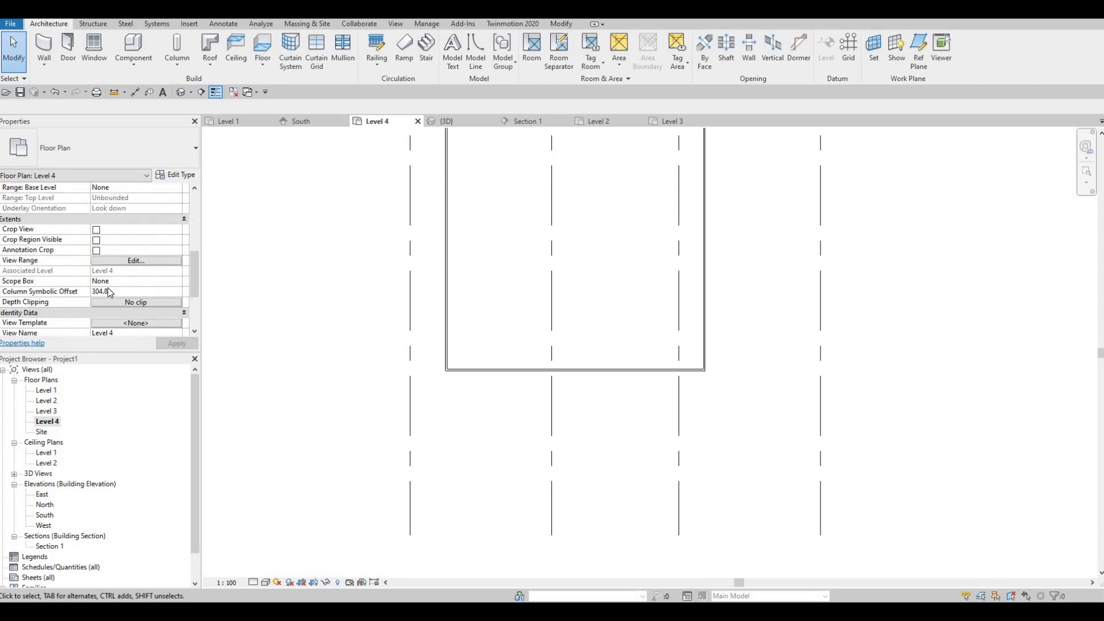
click(135, 261)
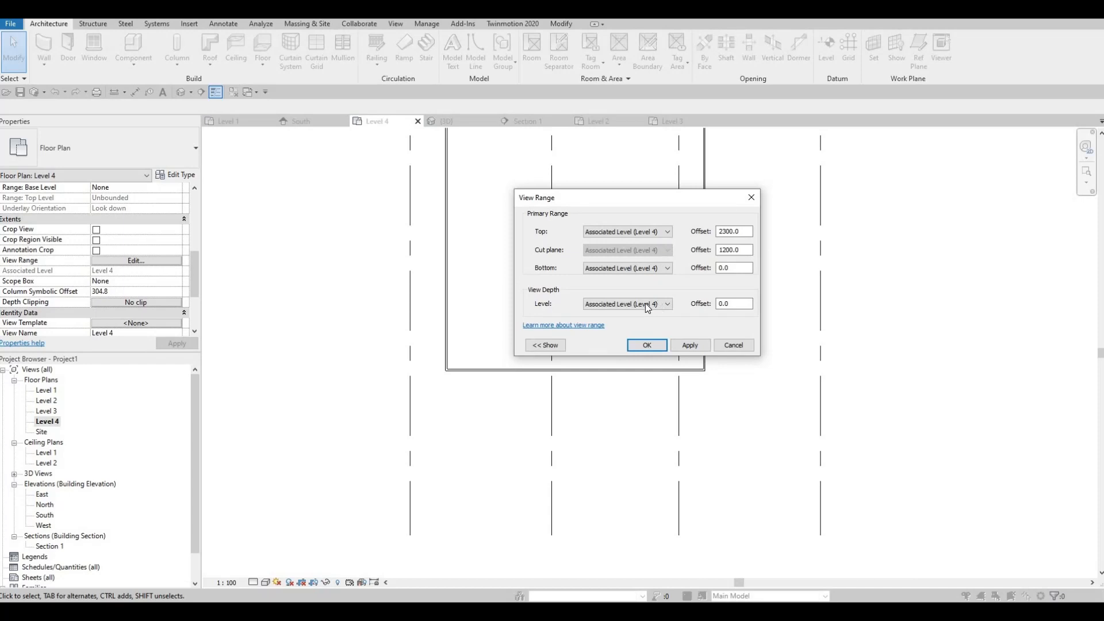
click(645, 303)
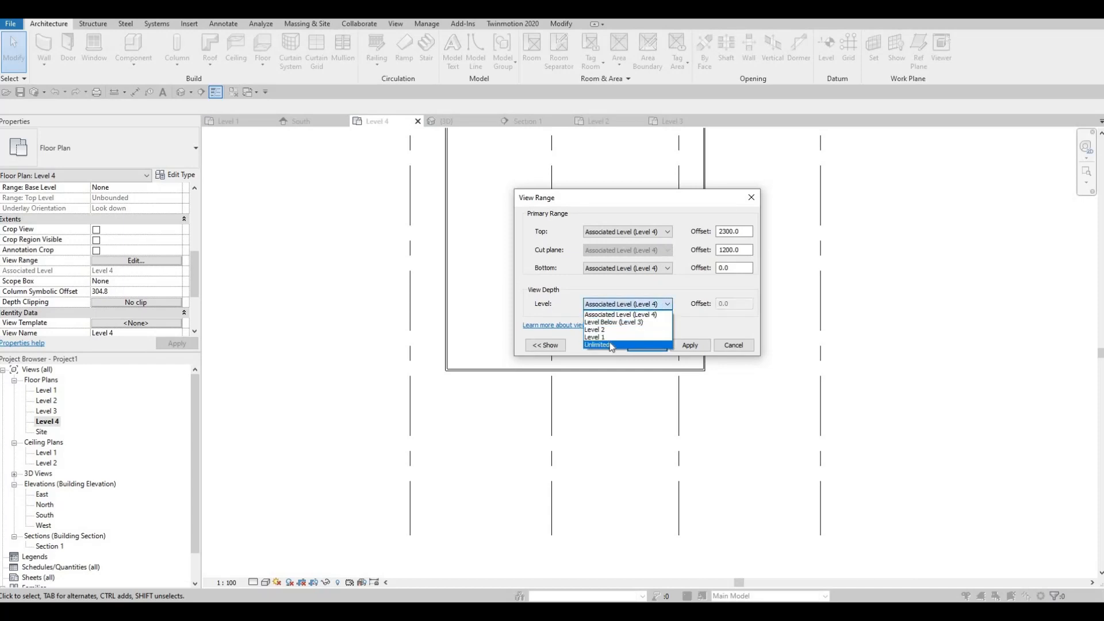
key(Return)
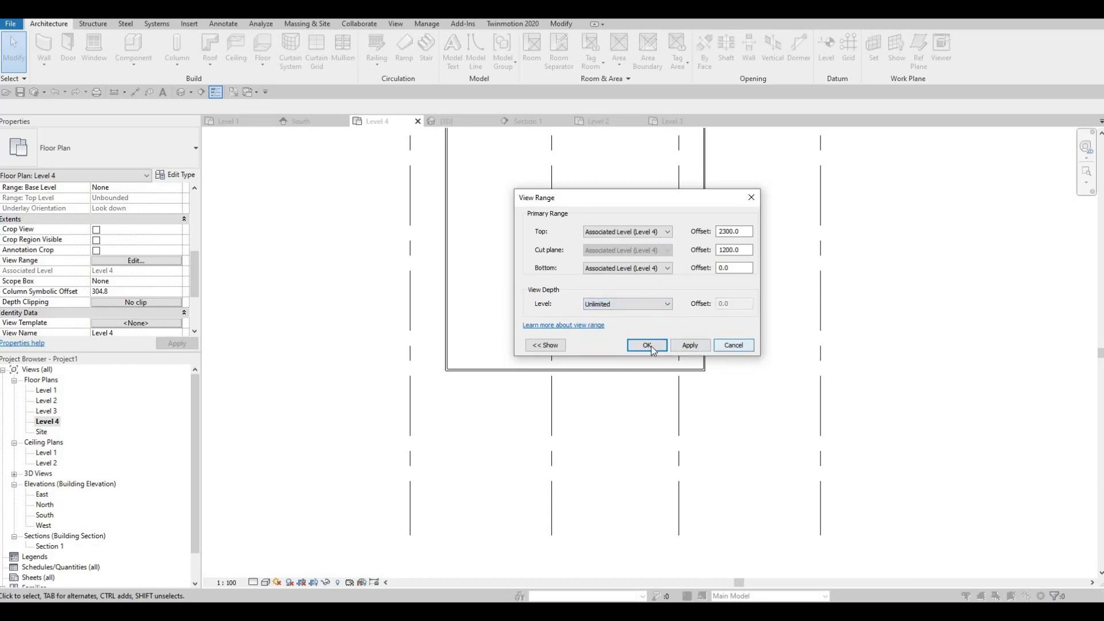
click(684, 346)
click(642, 346)
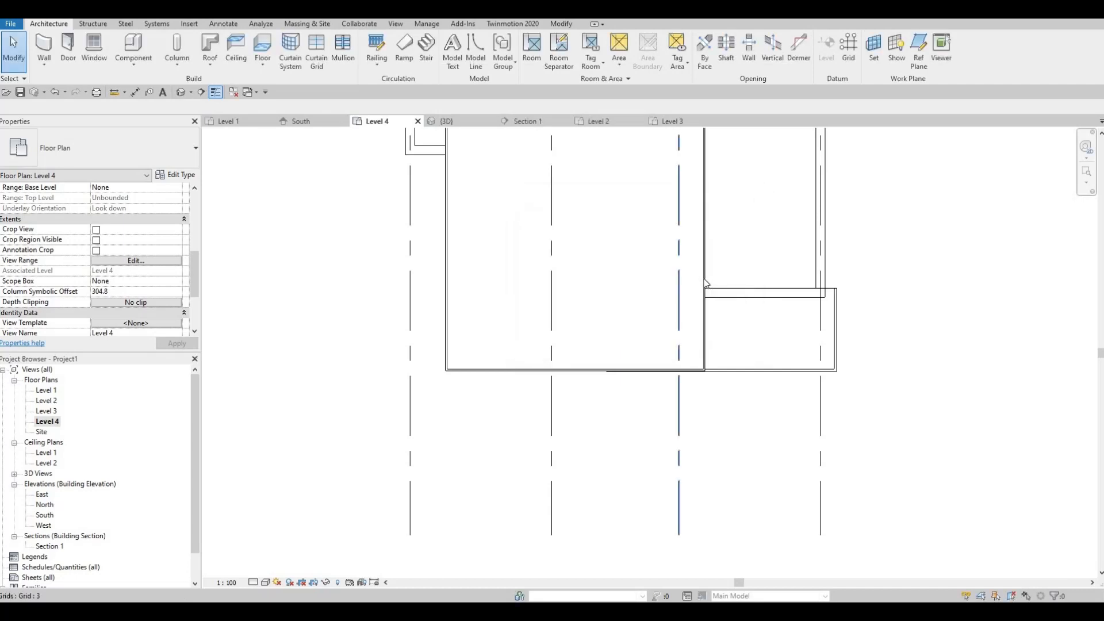
Step: Set the Level 4 plan's model display transparency to 60 in the graphic display options
click(265, 581)
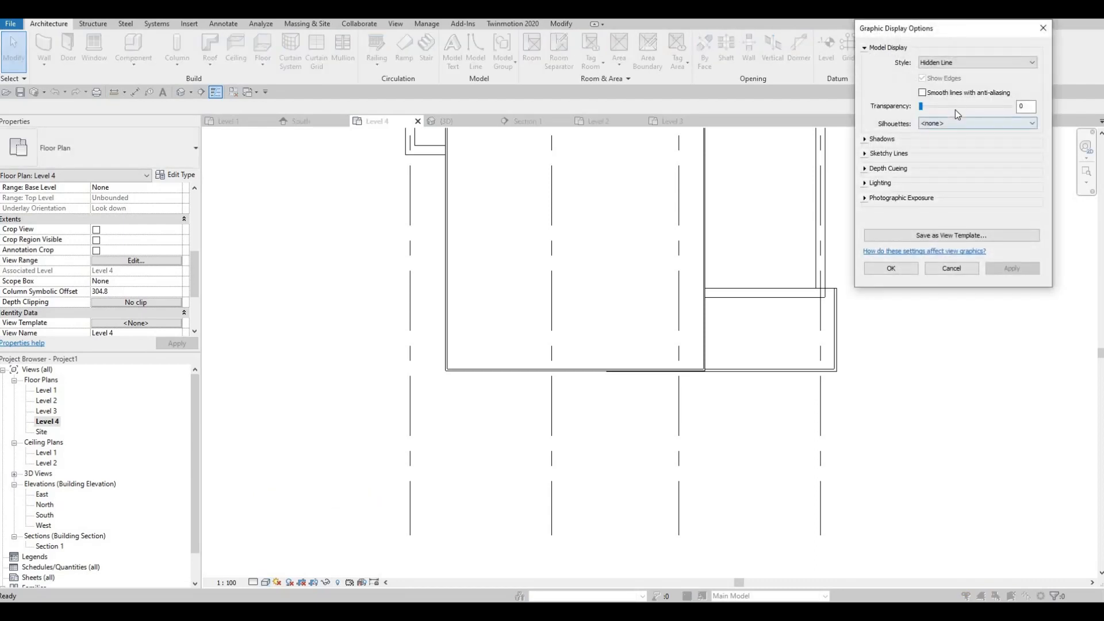
click(968, 106)
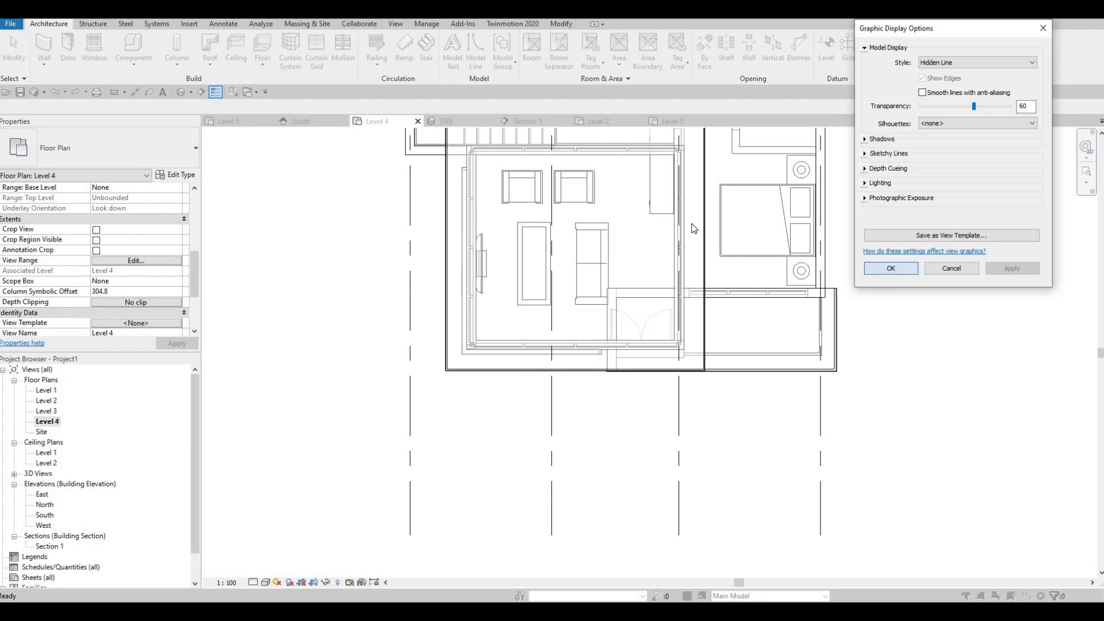
key(Escape)
Step: Try flipping the orientation of the right-hand EXTERIOR WALL 1 segment at the clerestory windows
scroll(672, 241, up, 2)
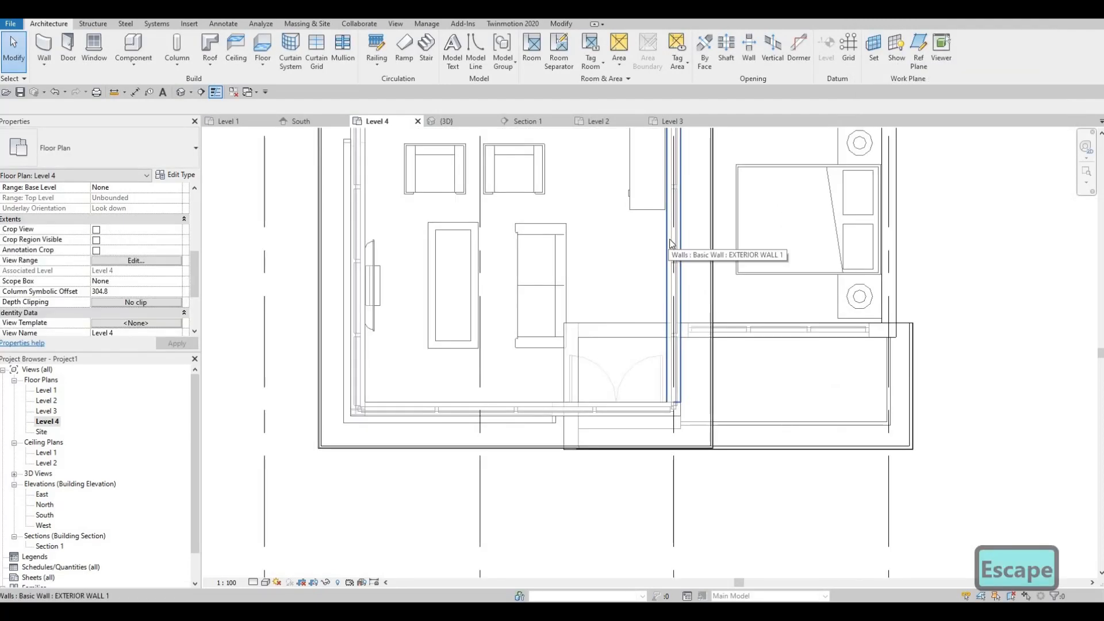
key(Tab)
key(Tab)
key(Escape)
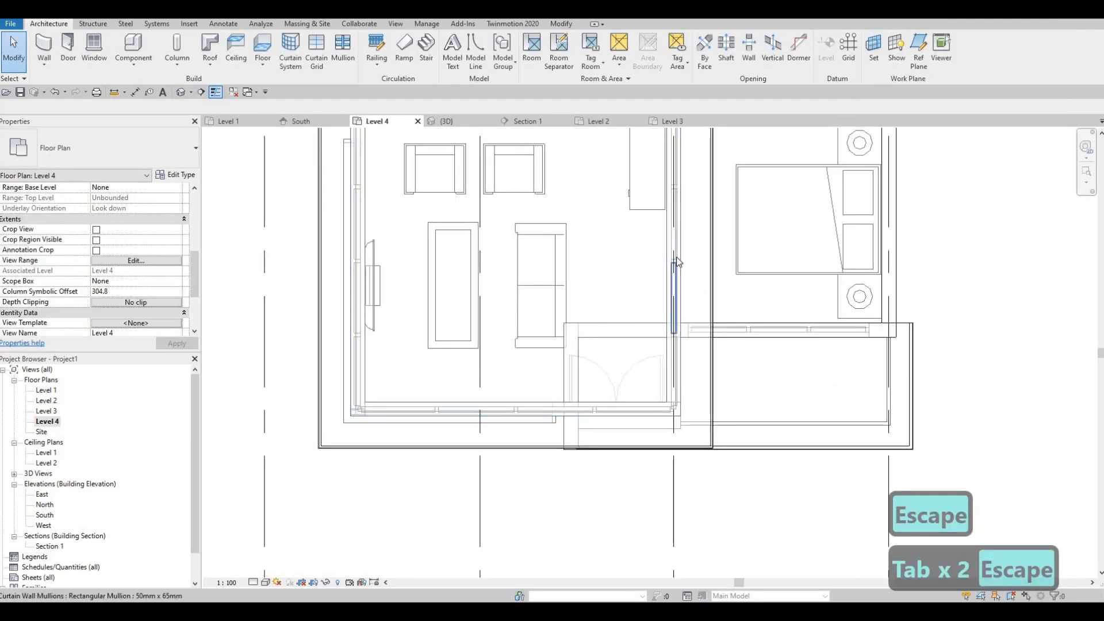
key(Escape)
scroll(678, 397, up, 1)
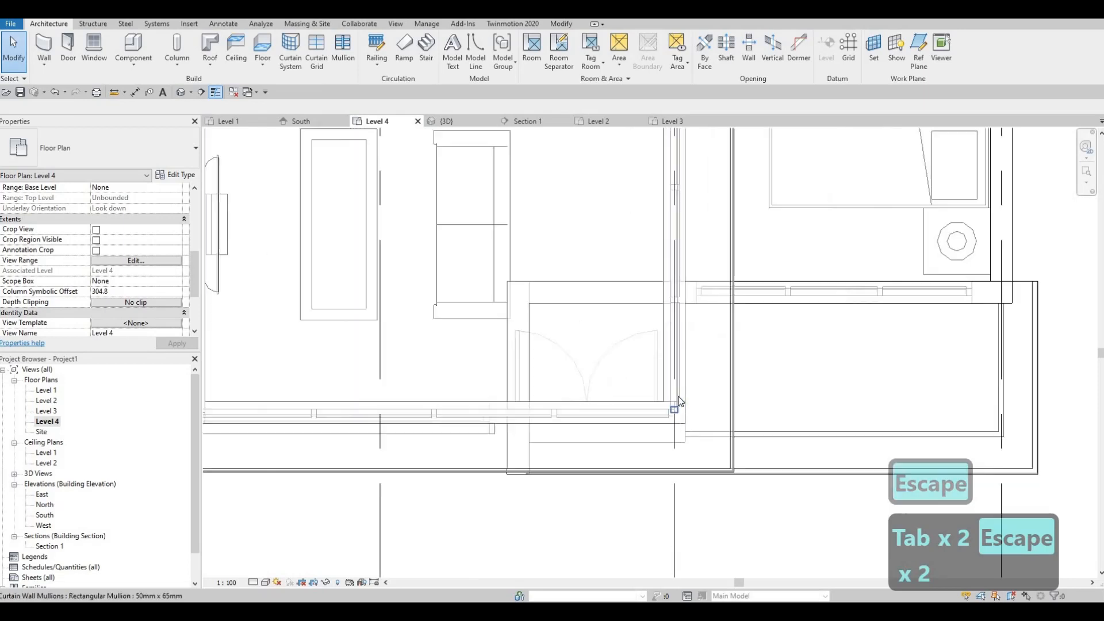
scroll(677, 388, up, 3)
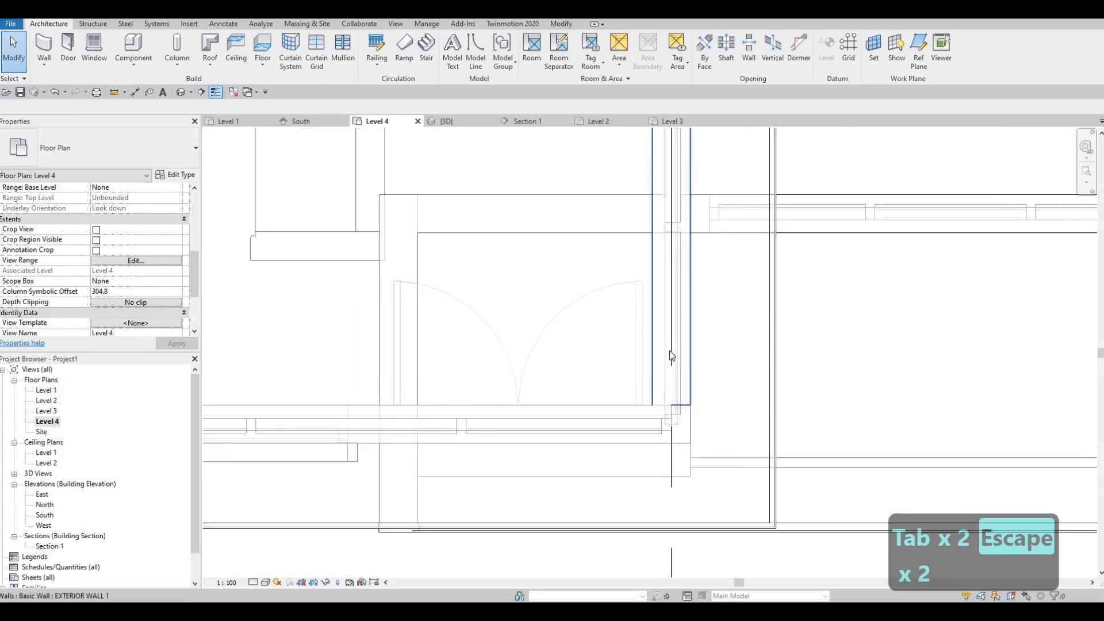
click(677, 385)
scroll(698, 276, down, 3)
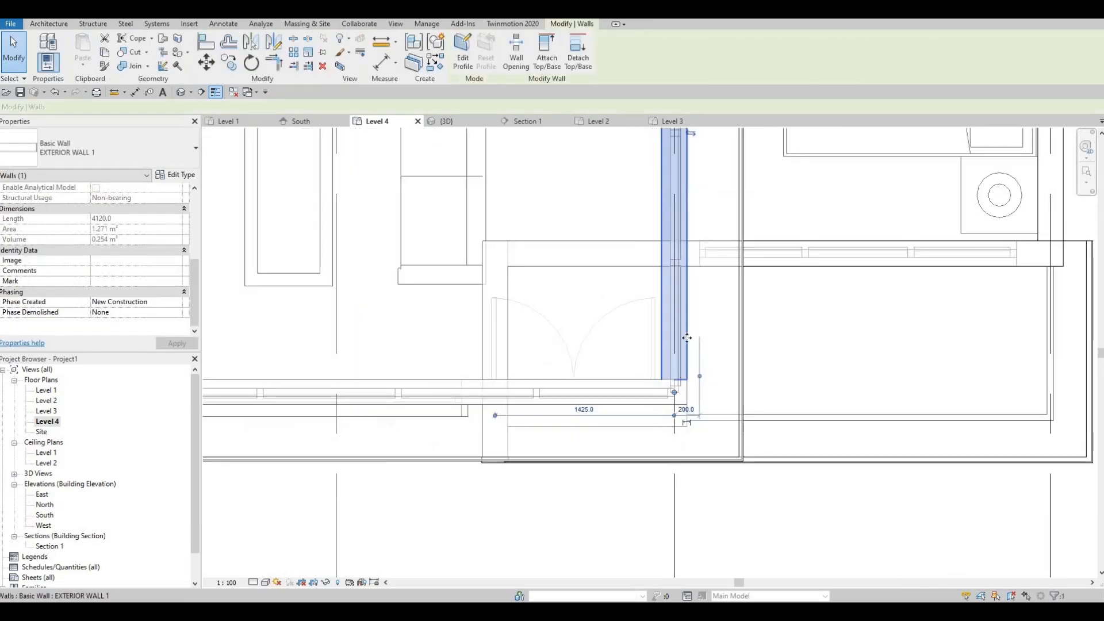
scroll(684, 325, up, 2)
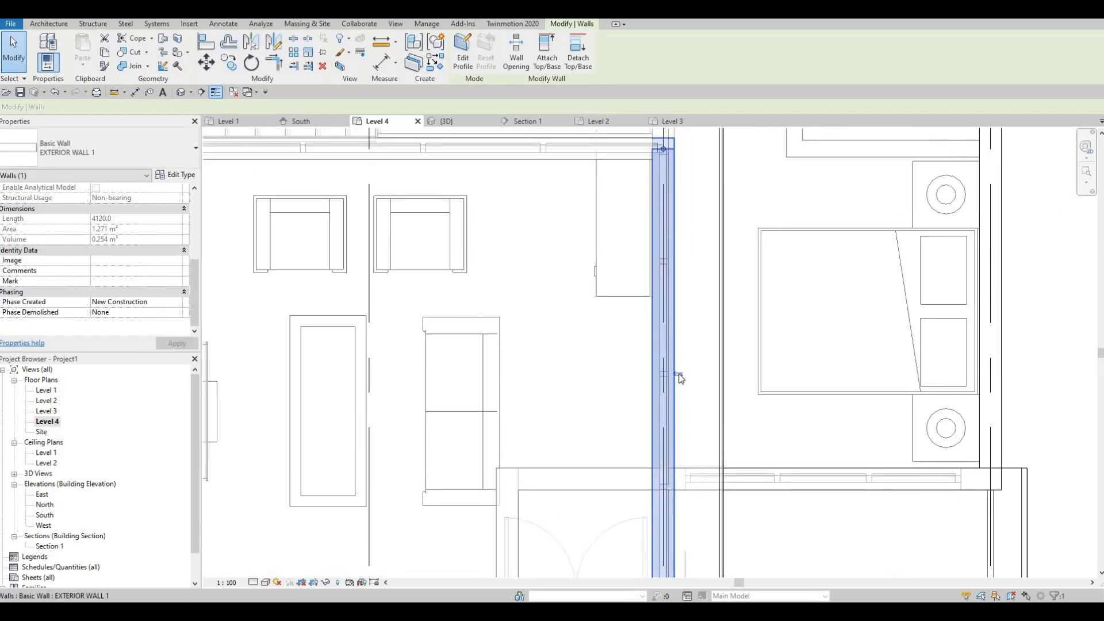
click(680, 377)
scroll(627, 335, down, 2)
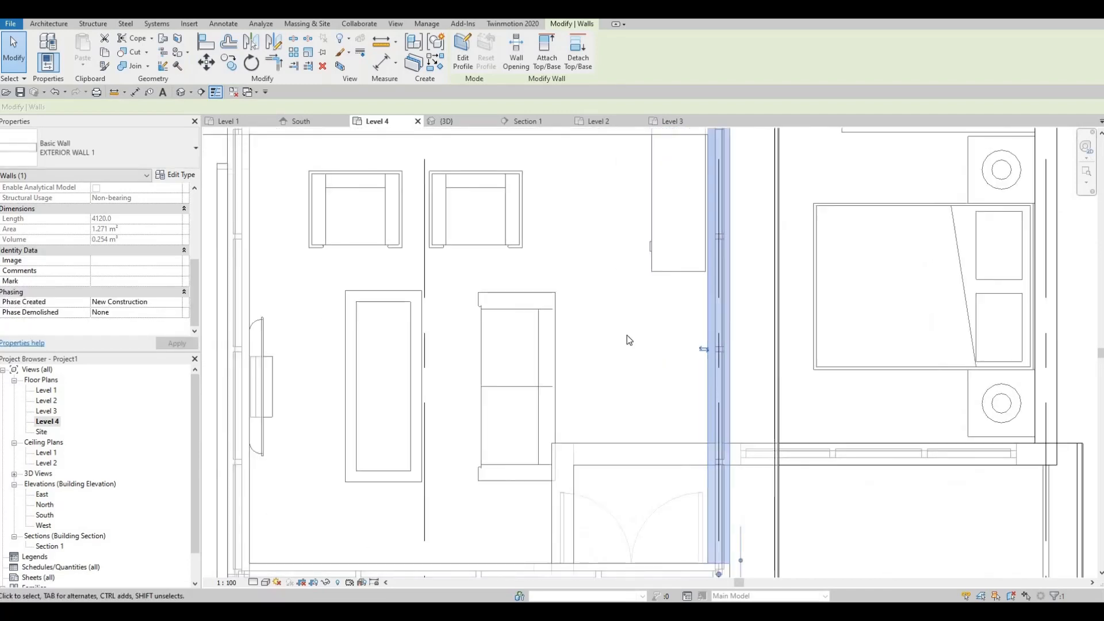
Step: Try flipping the orientation of the front and left EXTERIOR WALL 1 segments around the upper storey
click(608, 347)
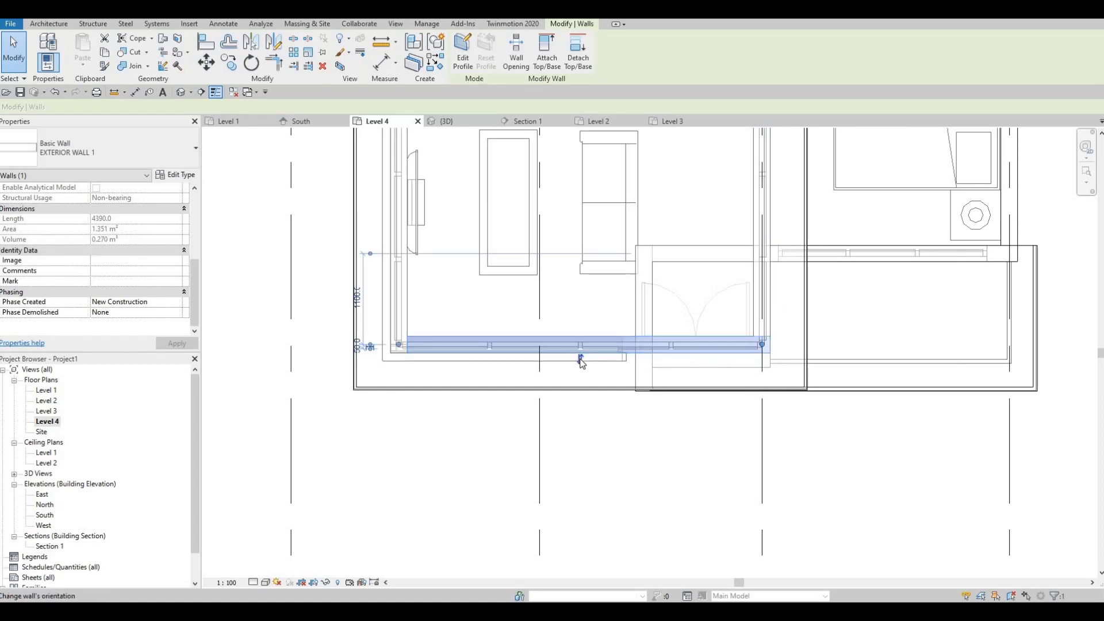
middle_drag(405, 275, 512, 312)
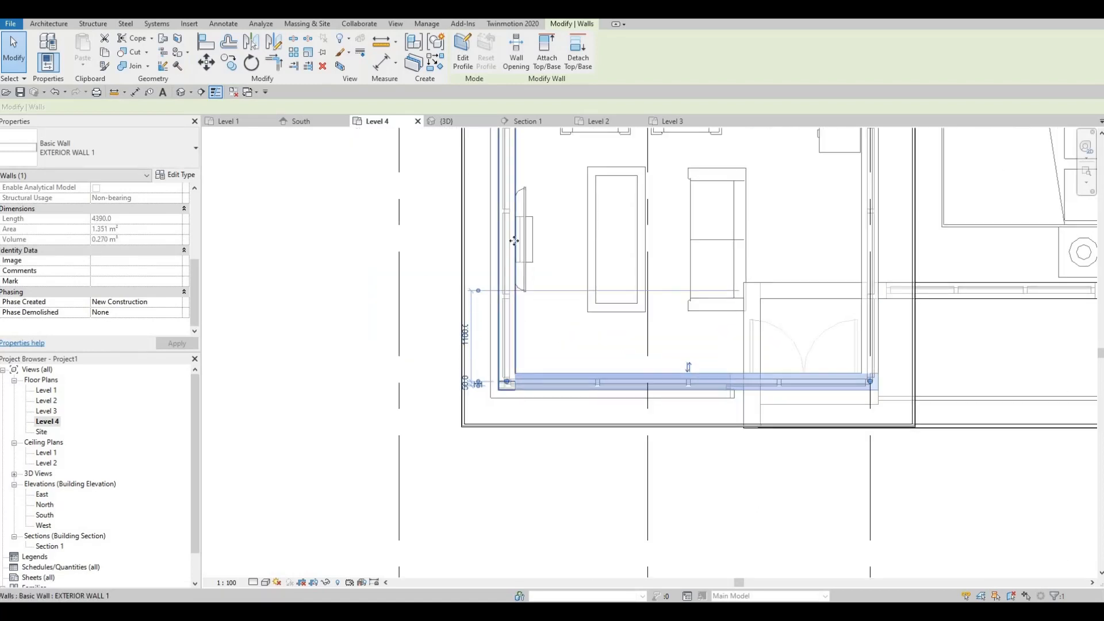
click(512, 237)
click(492, 212)
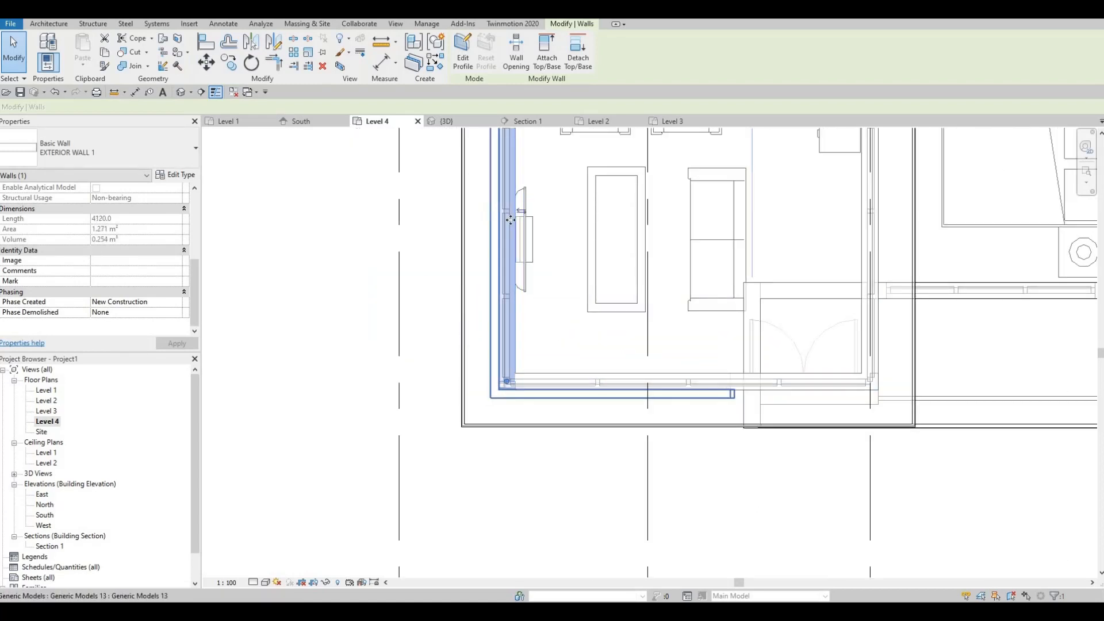
Step: Undo the three orientation flips of the exterior walls
key(ctrl+z)
key(ctrl+z)
key(ctrl+z)
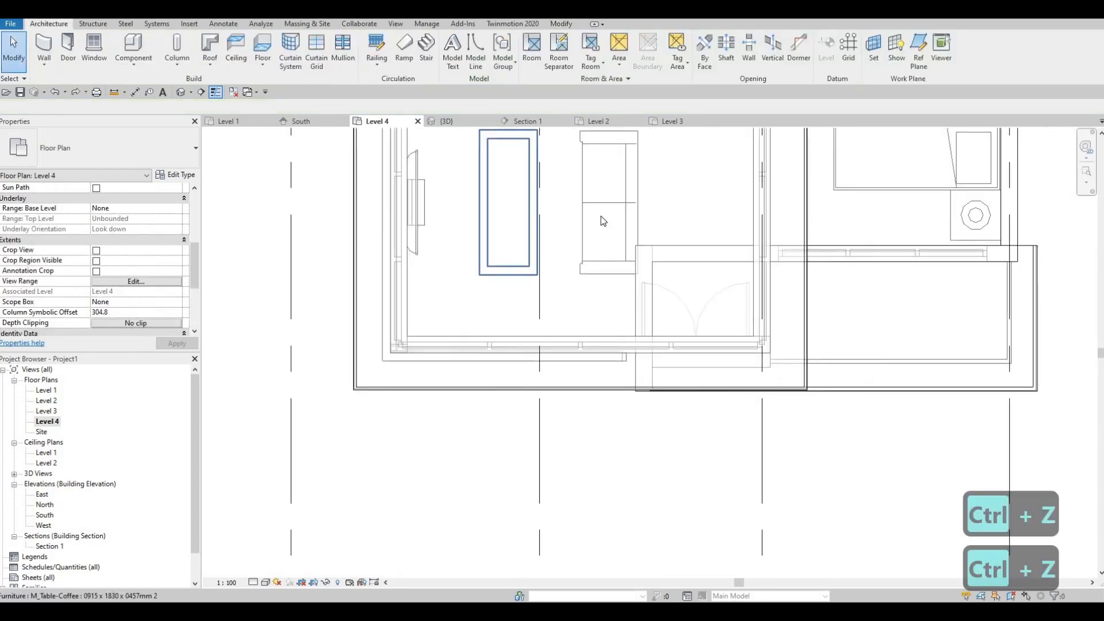
key(Escape)
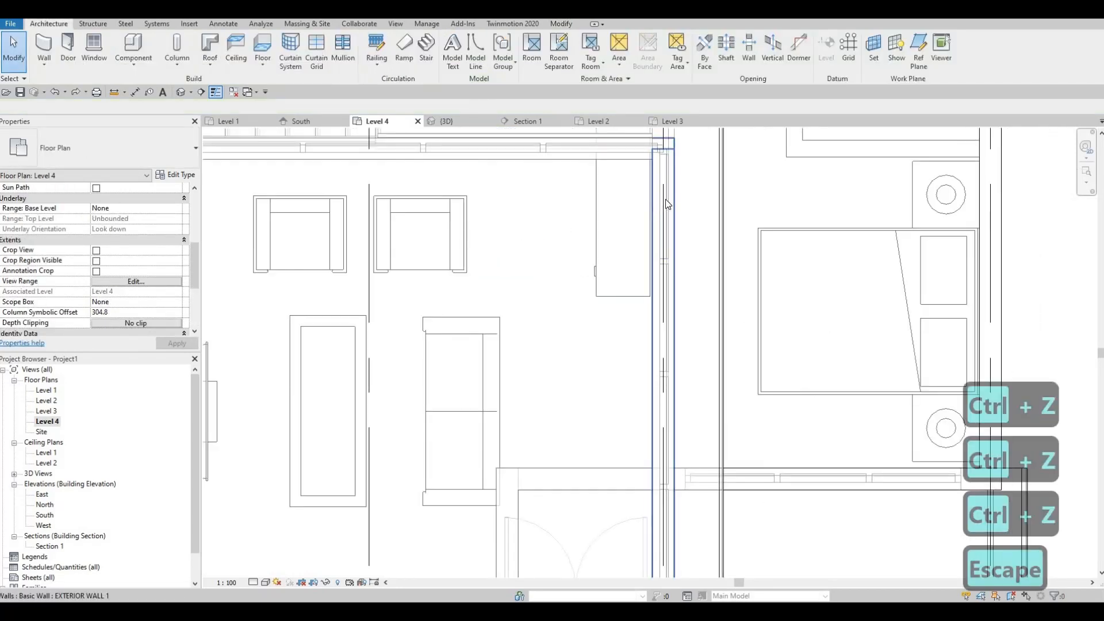
Step: Select the right-side clerestory curtain wall among the overlapping walls along grid 3 and flip its orientation
key(Tab)
key(Tab)
key(Tab)
key(Tab)
key(Tab)
key(Tab)
key(Tab)
key(Tab)
key(Tab)
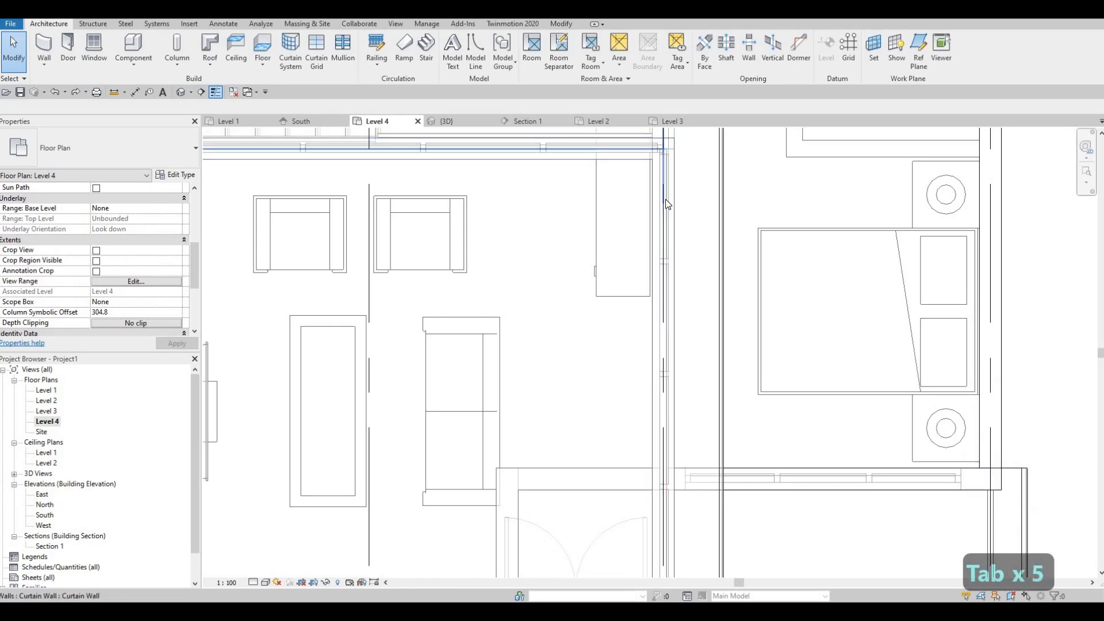
key(Tab)
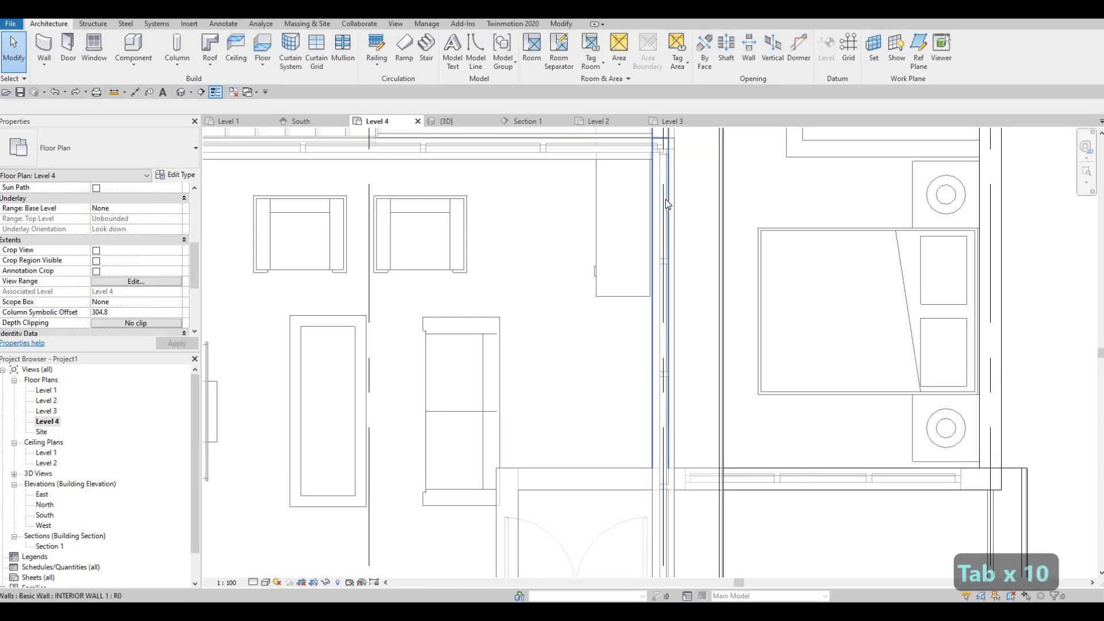
key(Tab)
key(Tab)
key(Tab)
key(Tab)
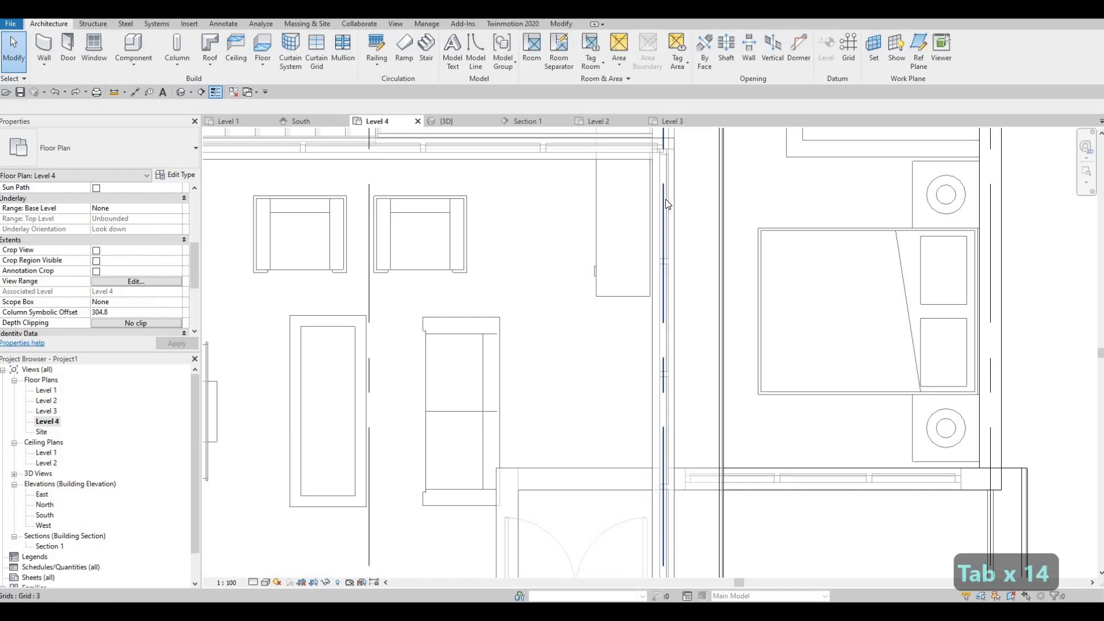
key(Tab)
key(Tab)
key(Tab)
key(Tab)
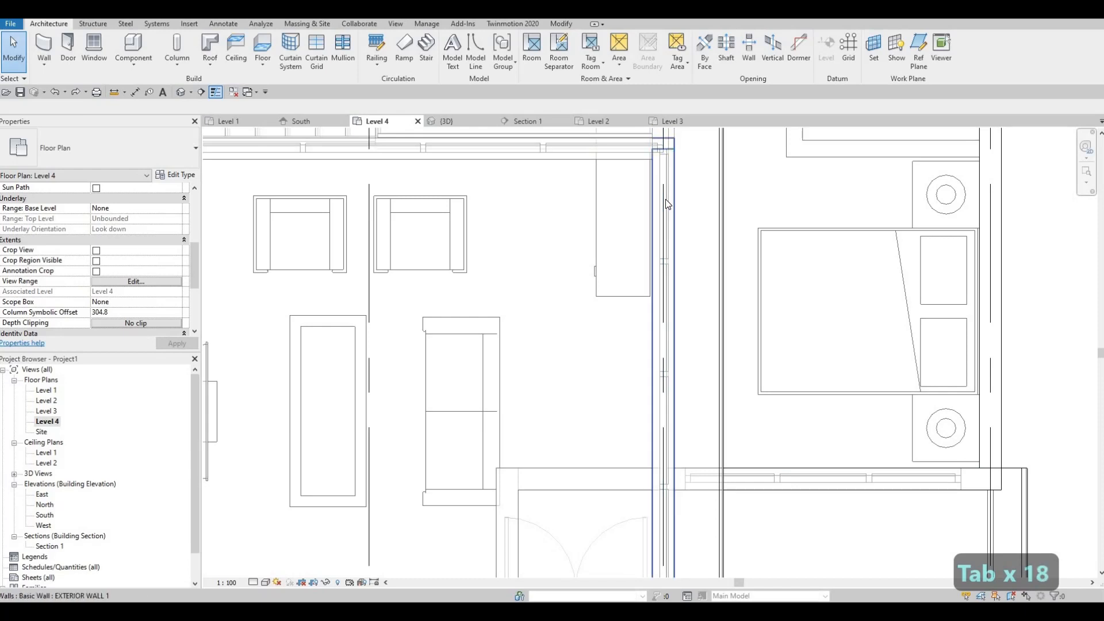
click(683, 314)
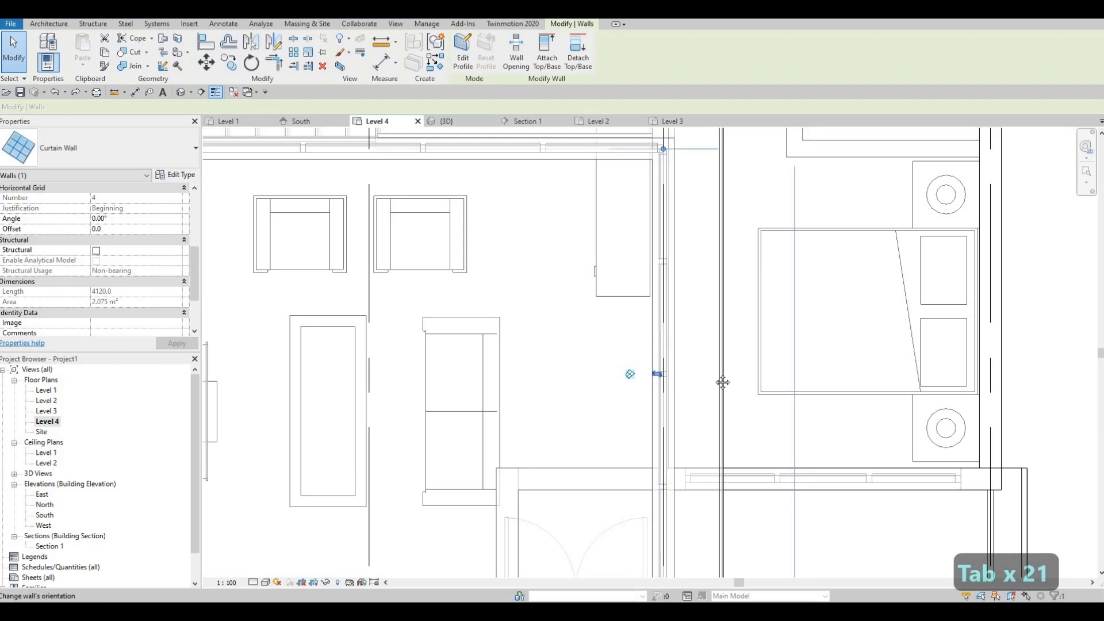
Step: Select the back clerestory curtain wall above the armchairs and flip its orientation
middle_drag(537, 152, 641, 260)
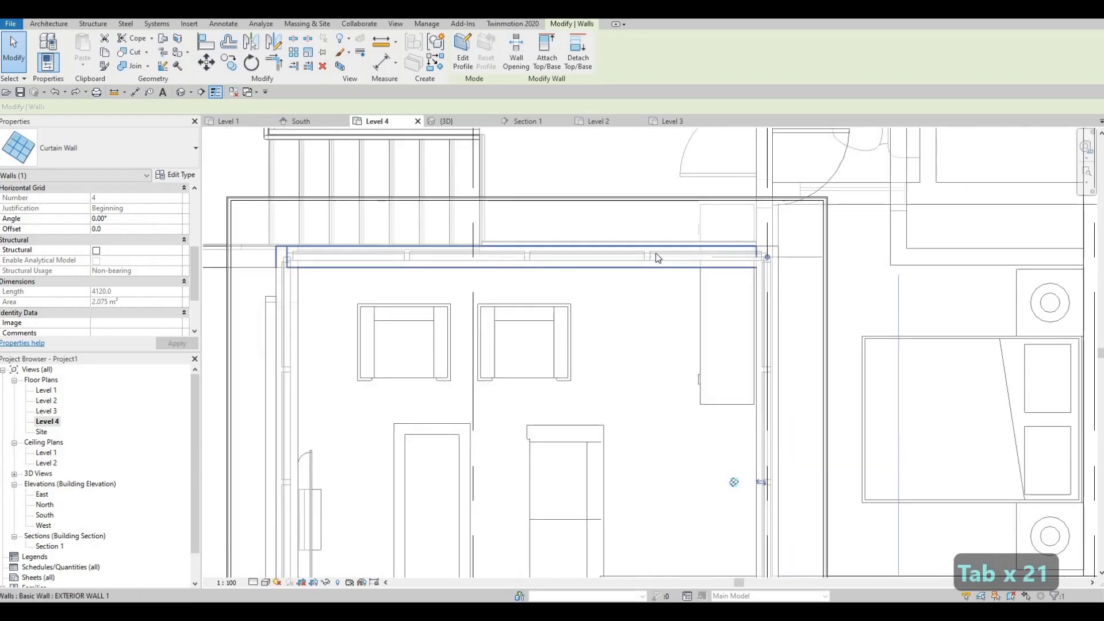
key(Tab)
key(Tab)
key(Tab)
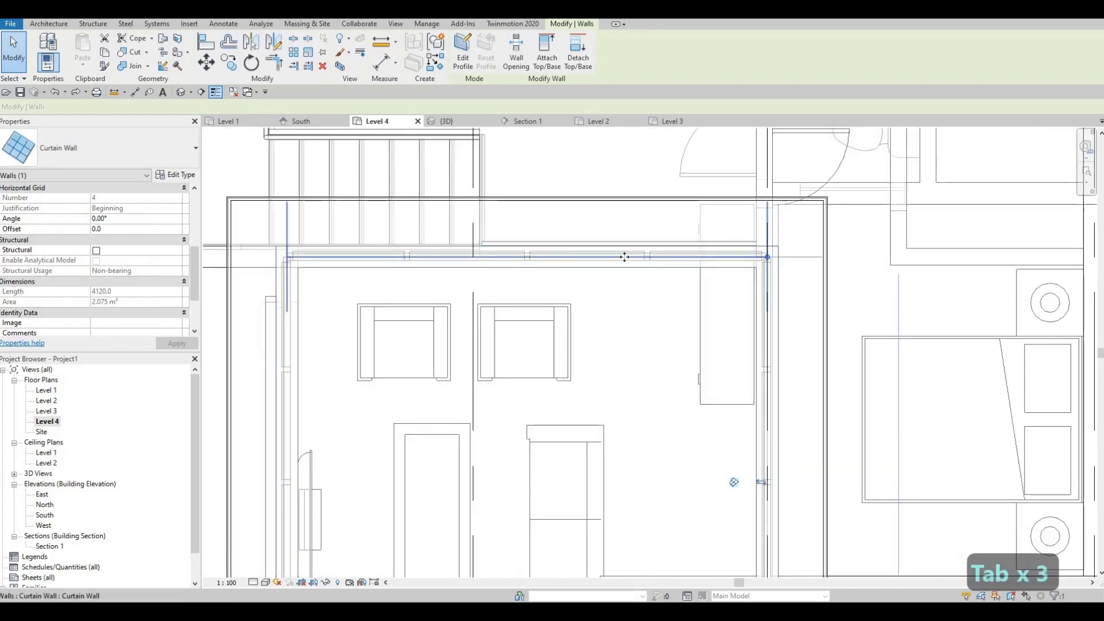
click(624, 257)
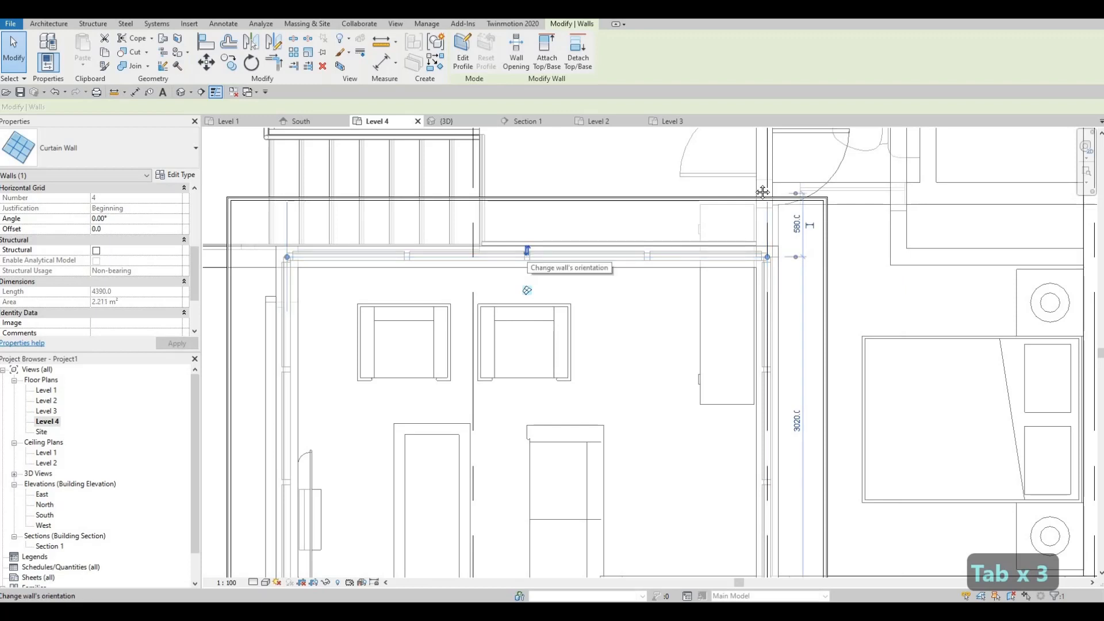
middle_drag(287, 359, 558, 237)
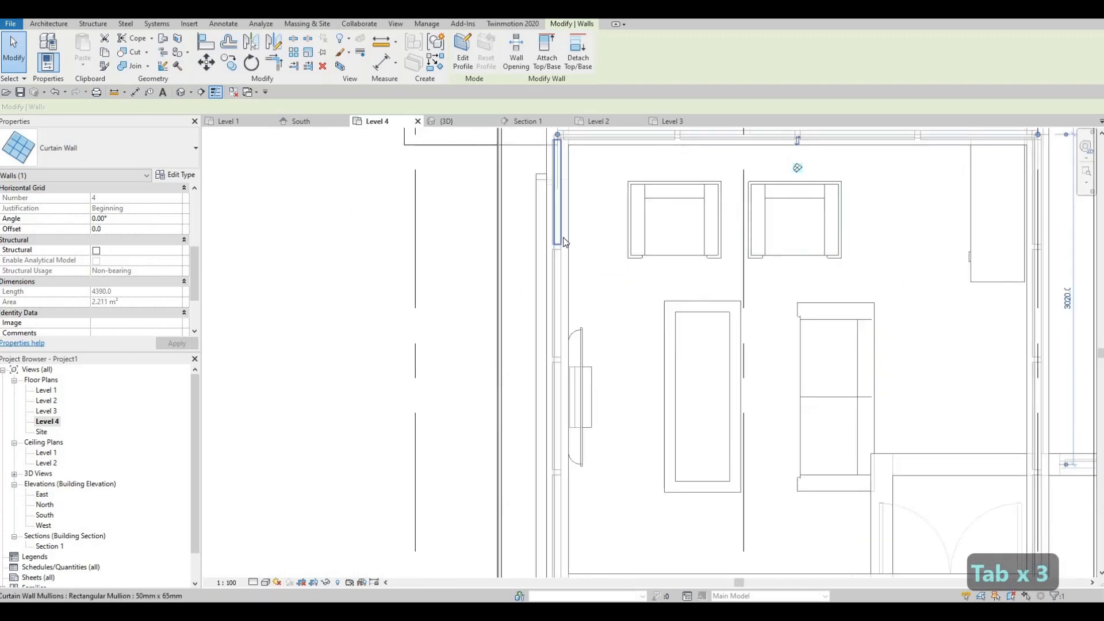
key(Tab)
key(Tab)
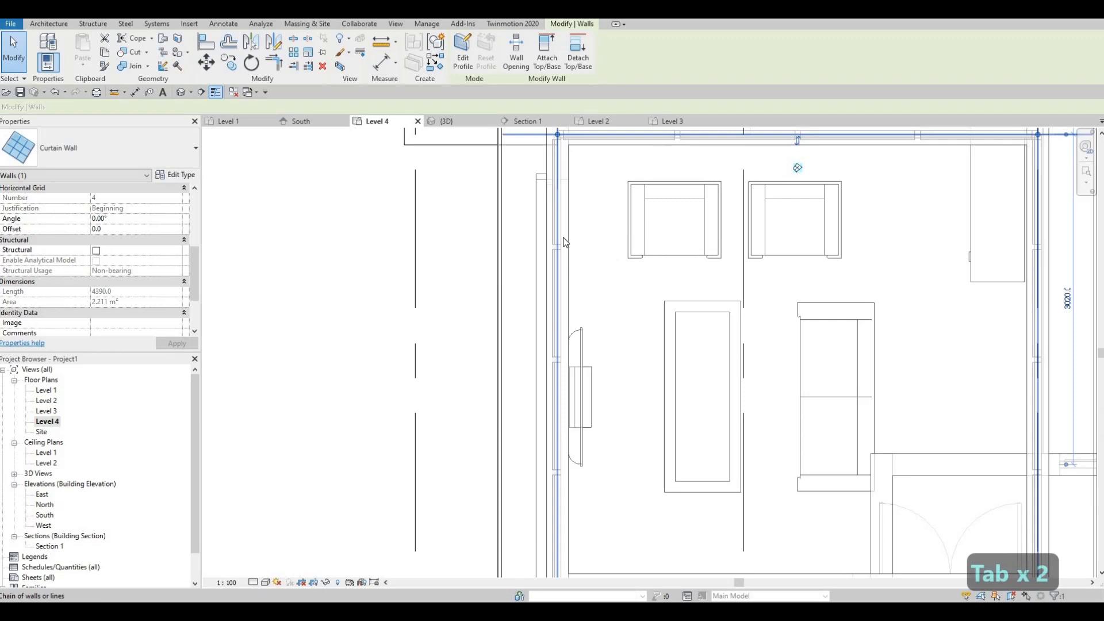
key(Tab)
key(Escape)
key(Escape)
key(Tab)
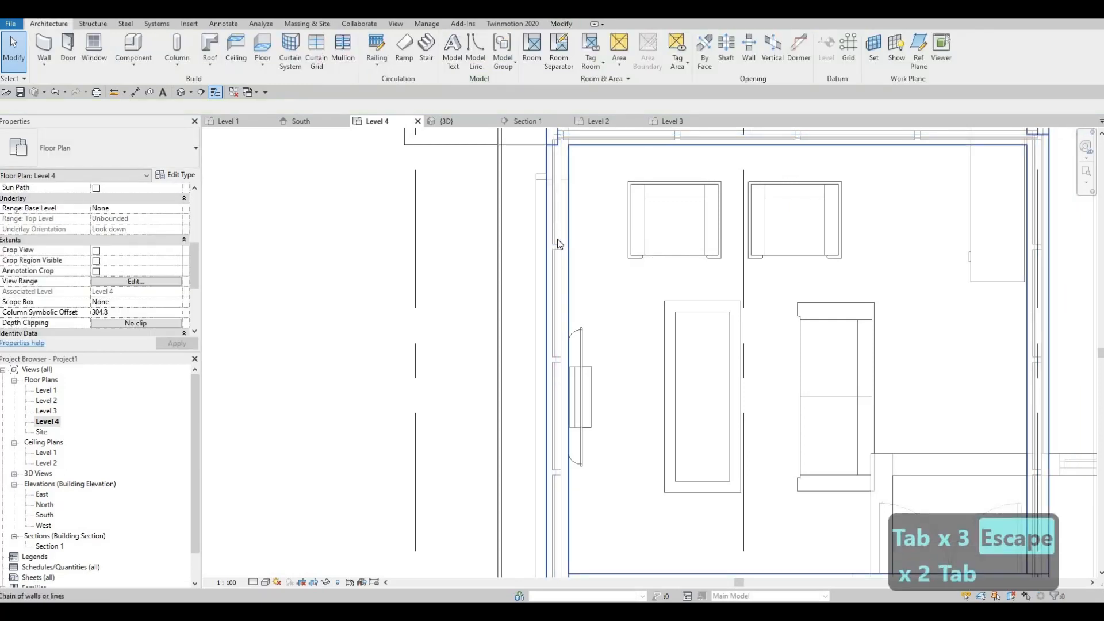
key(Tab)
key(Tab)
key(Tab)
key(Tab)
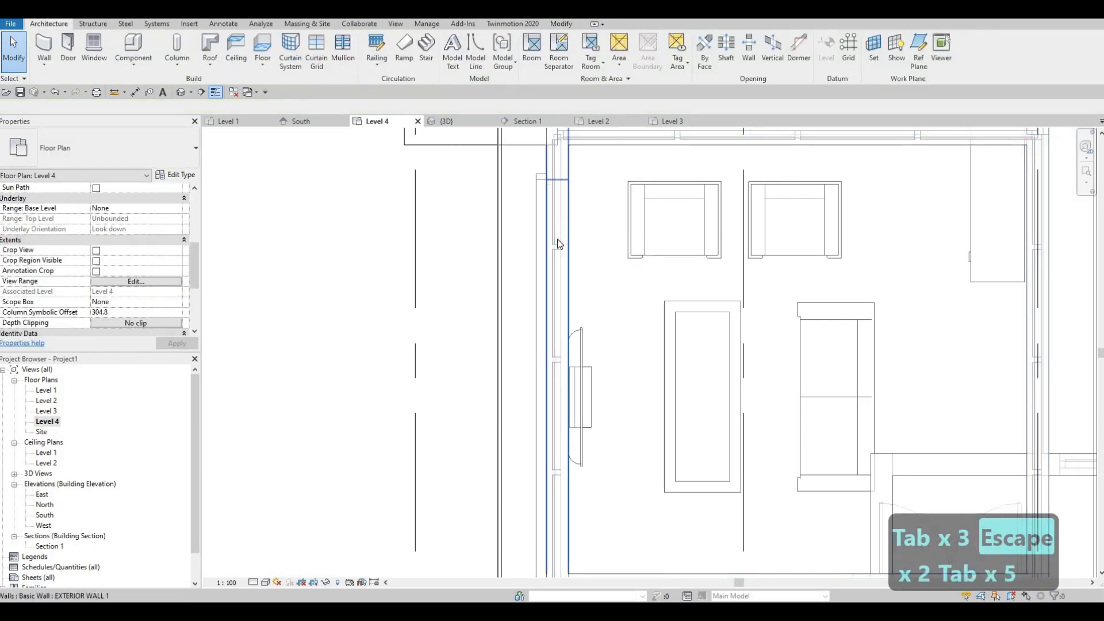
key(Tab)
key(Tab)
click(555, 378)
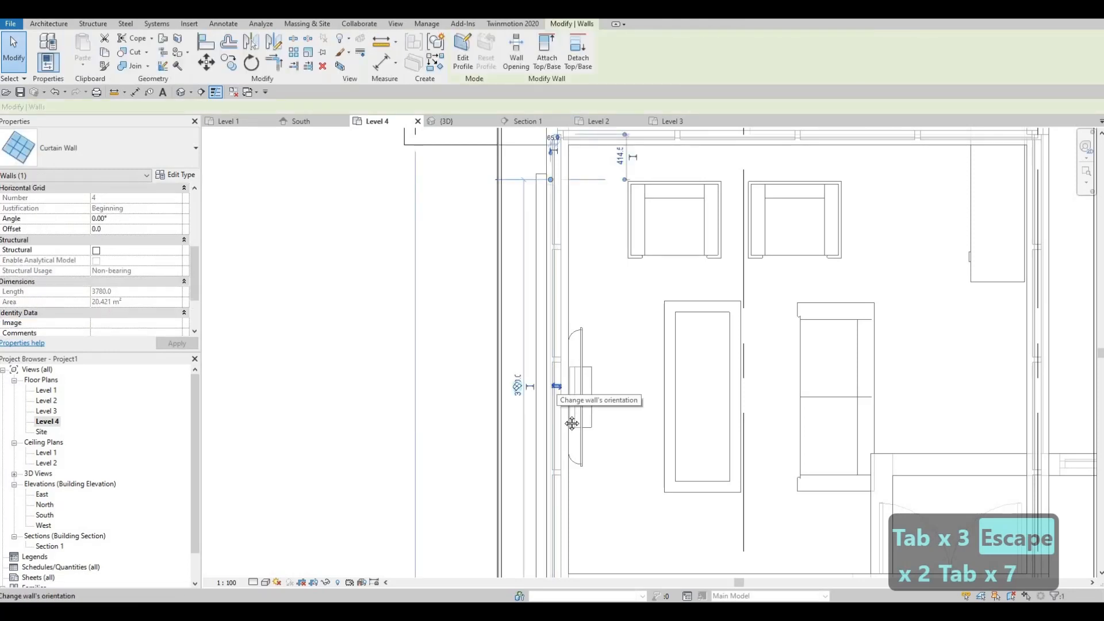
scroll(550, 285, down, 2)
key(Escape)
key(Escape)
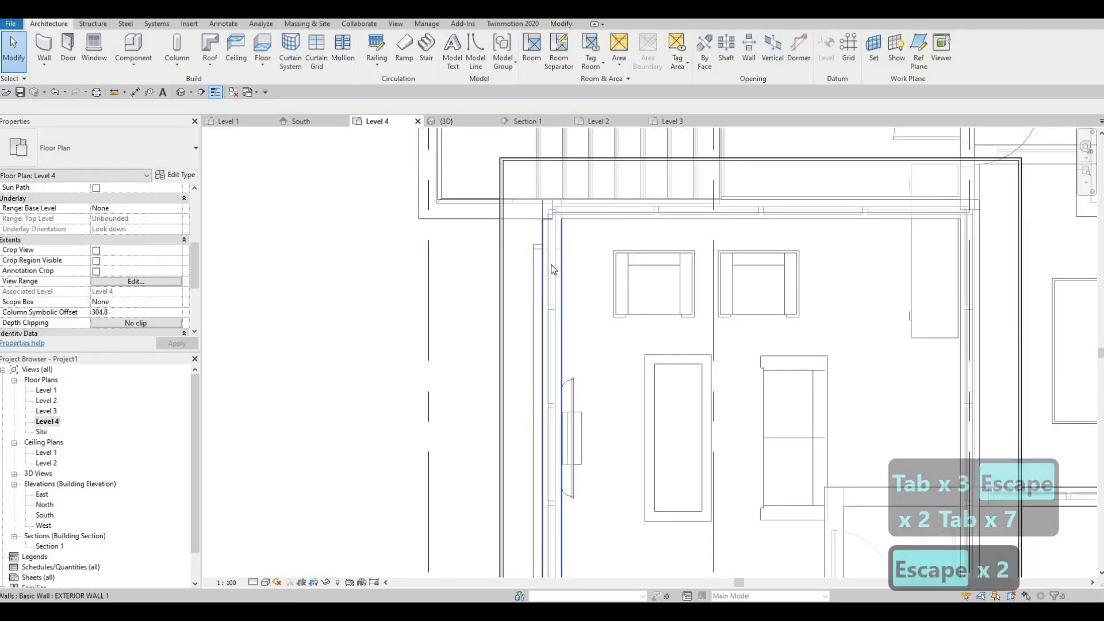
Step: Select the left-side clerestory curtain wall beside the wall-mounted unit and flip its orientation
key(Tab)
key(Tab)
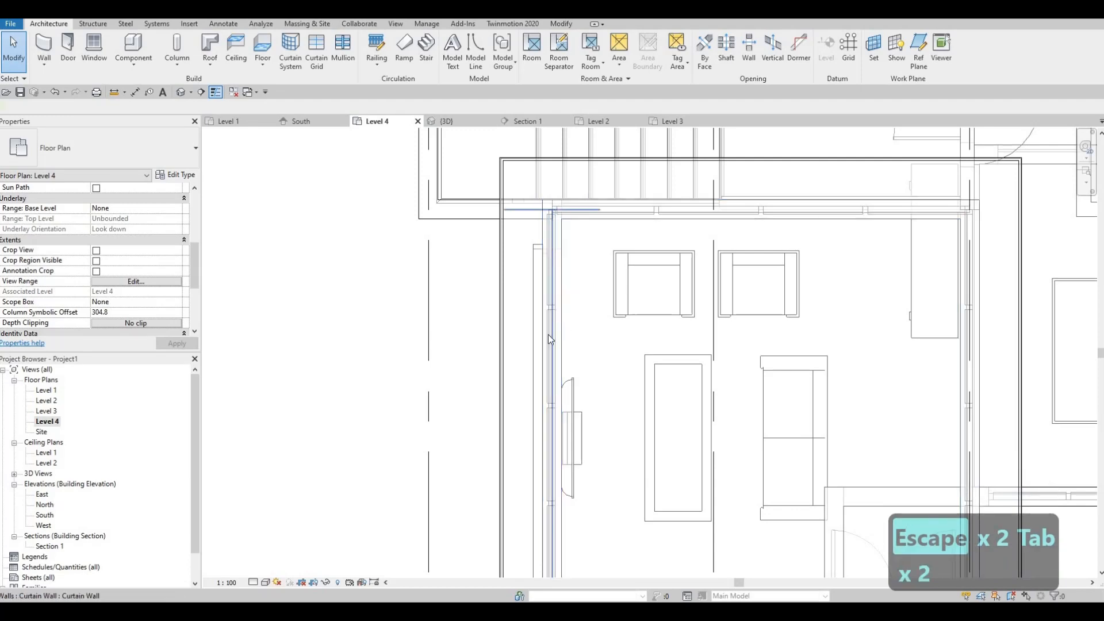
click(549, 350)
click(551, 369)
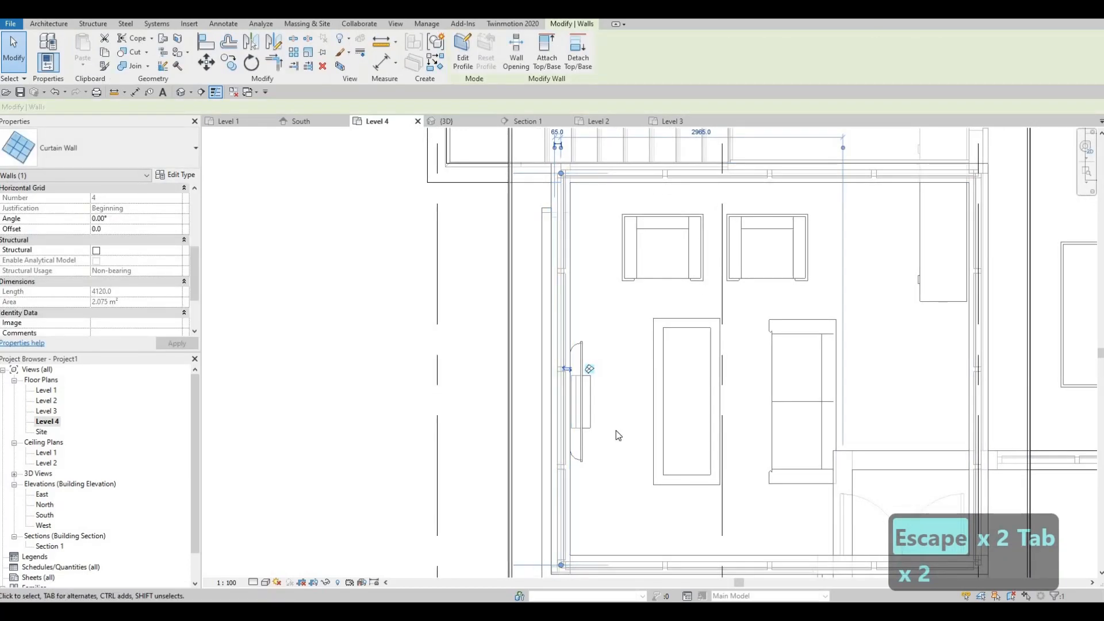
middle_drag(615, 435, 554, 286)
key(Tab)
key(Tab)
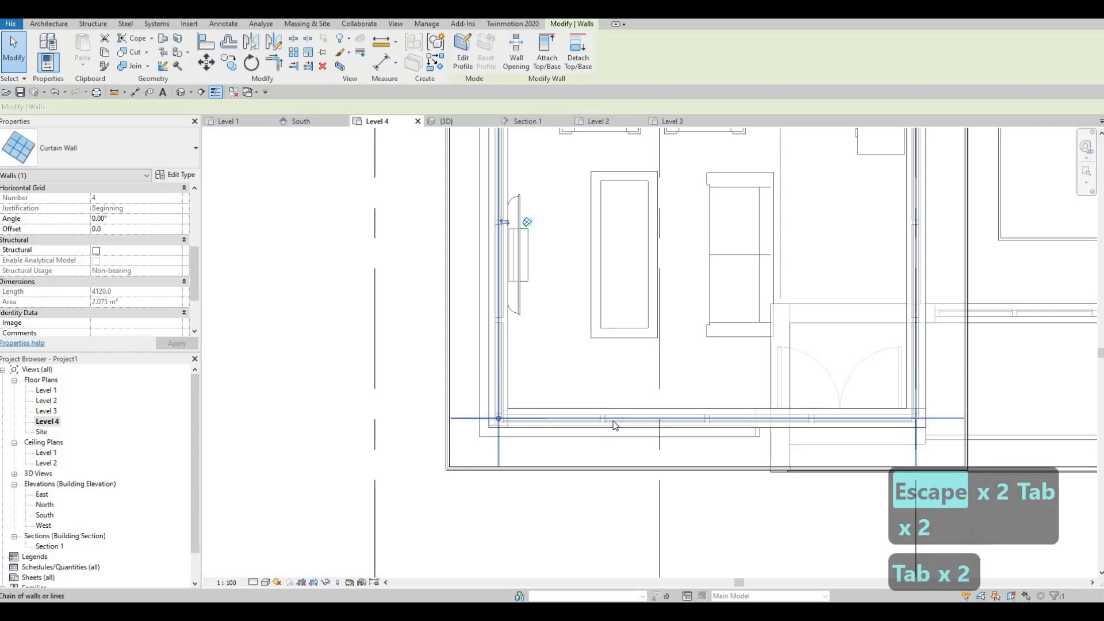
key(Escape)
key(Tab)
key(Tab)
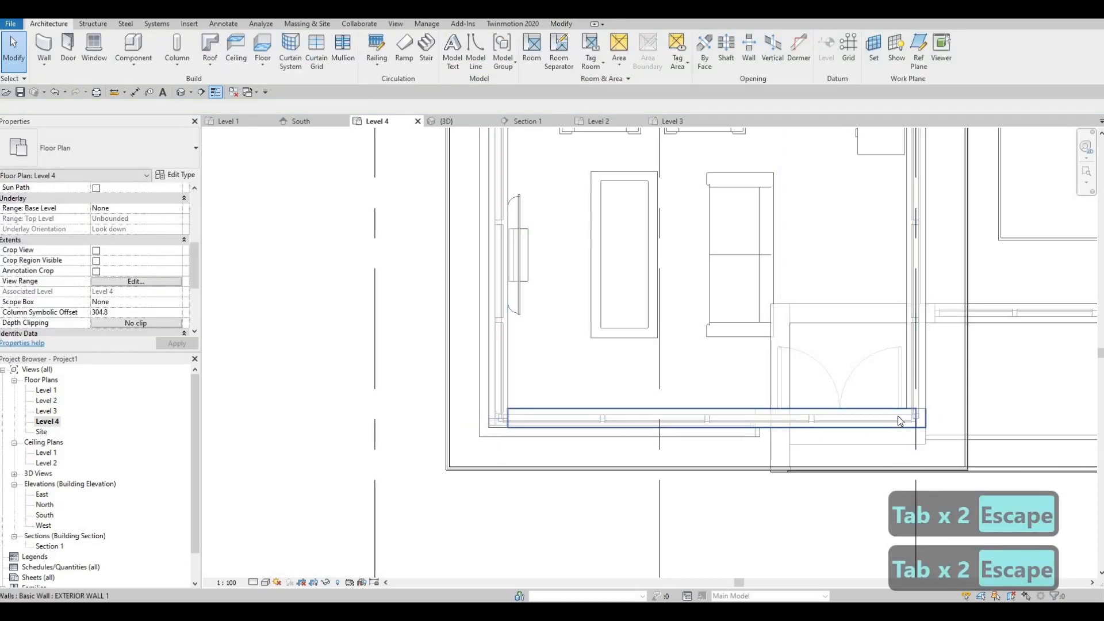
key(Tab)
key(Tab)
key(Tab)
key(Tab)
key(Tab)
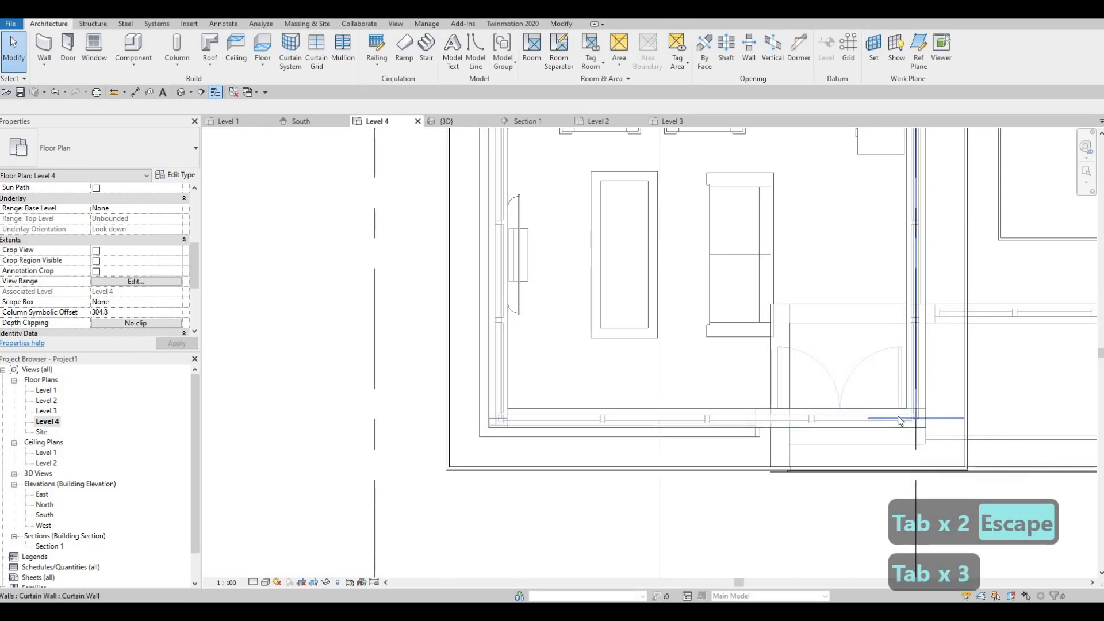
key(Escape)
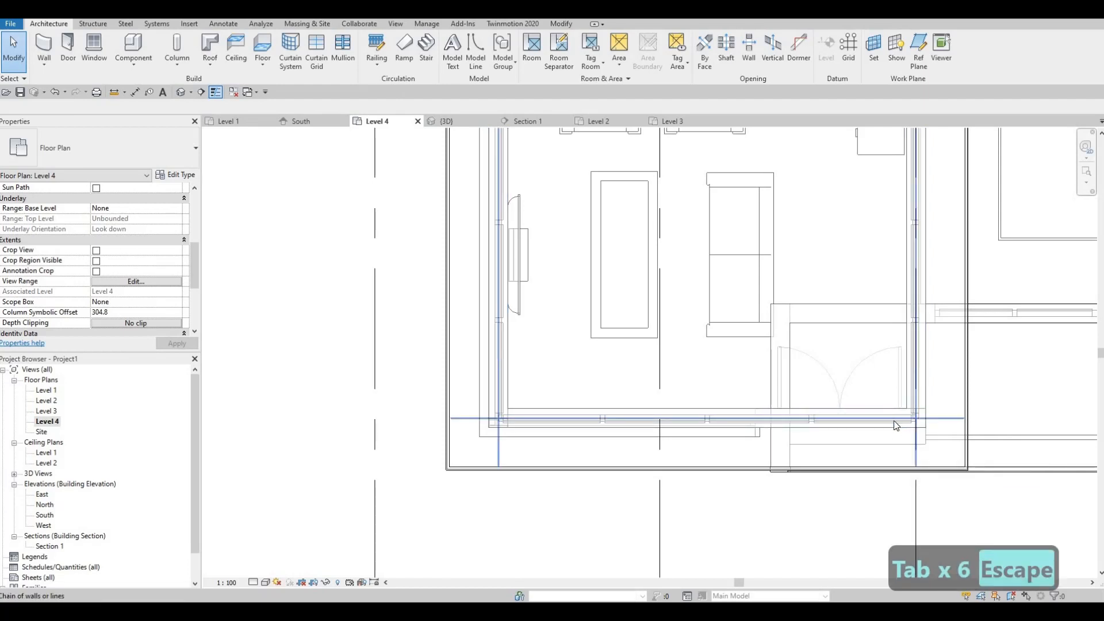
Step: Select the front clerestory curtain wall among the overlapping walls and flip its orientation
key(Tab)
key(Tab)
key(Tab)
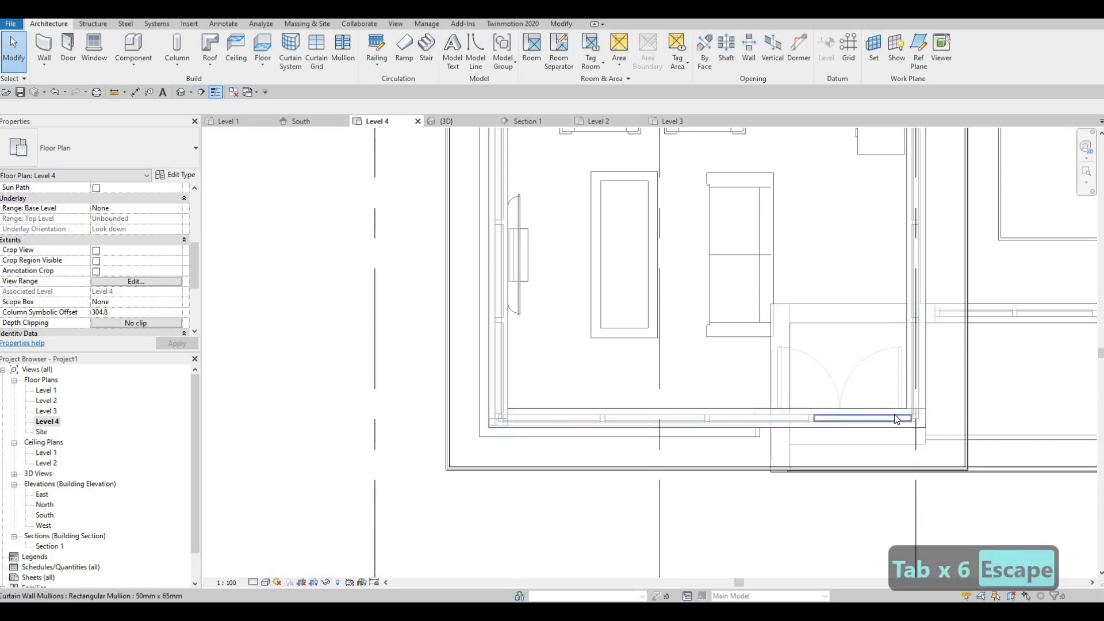
key(Tab)
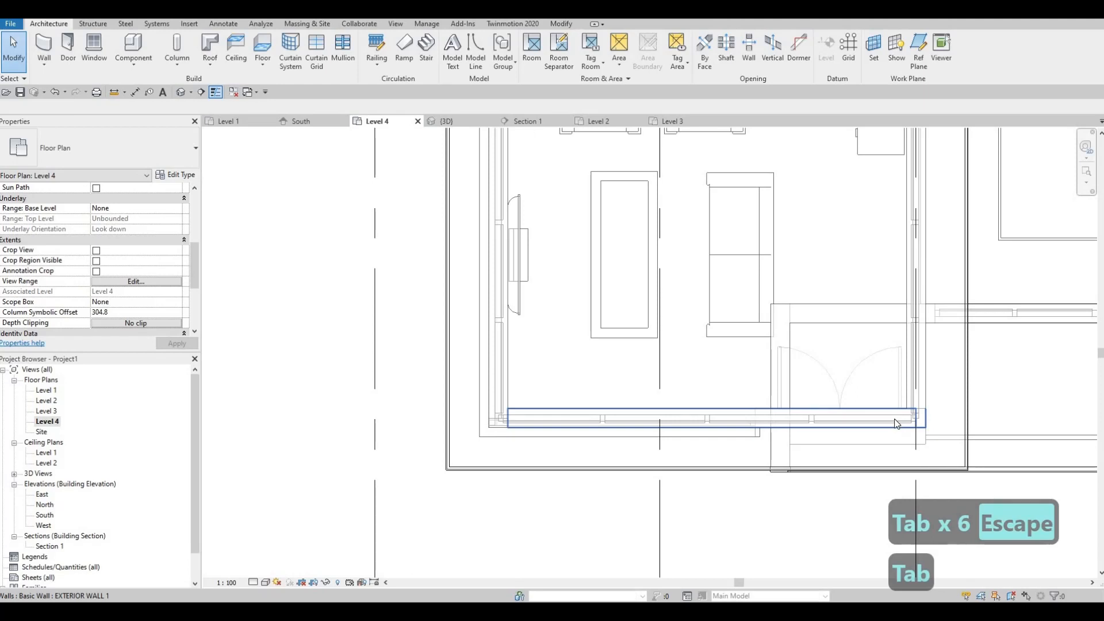
key(Tab)
key(Tab)
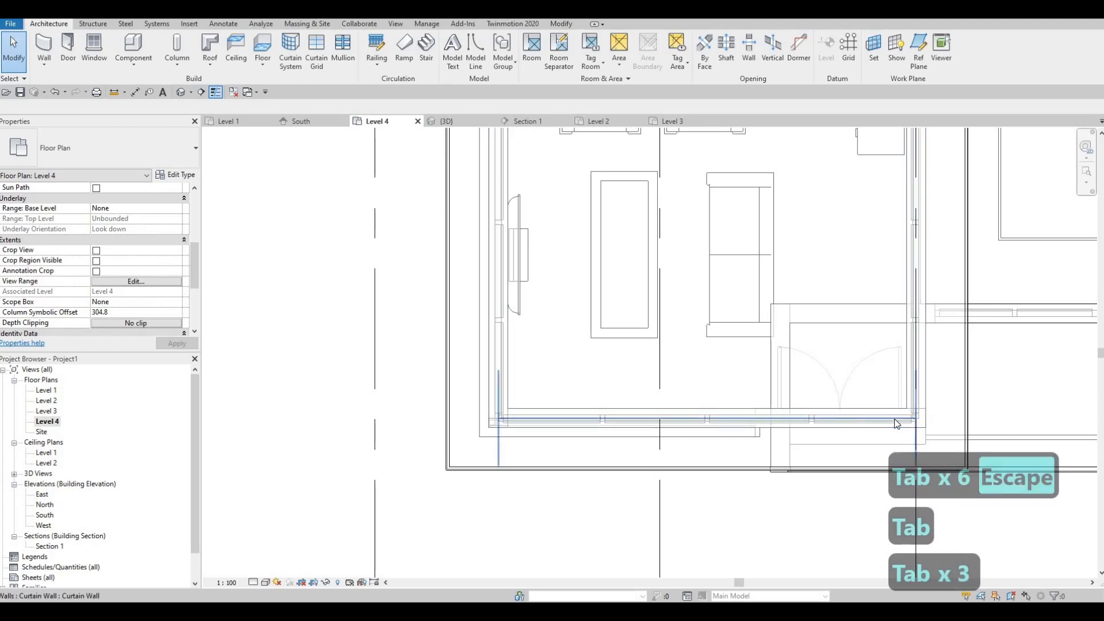
click(707, 424)
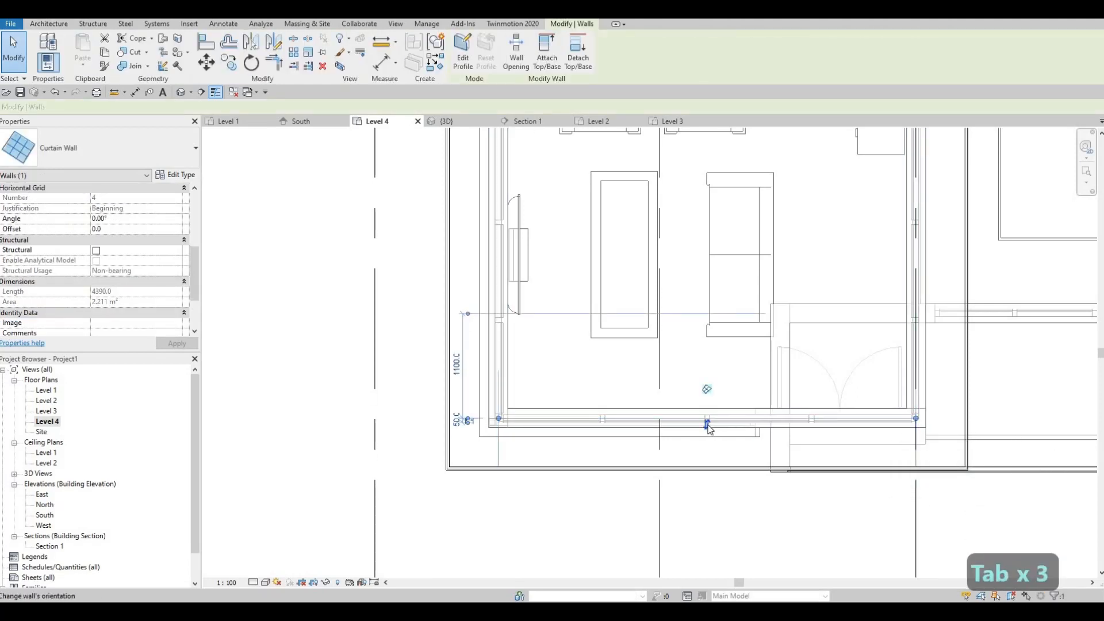
click(707, 425)
key(Escape)
key(Escape)
key(Escape)
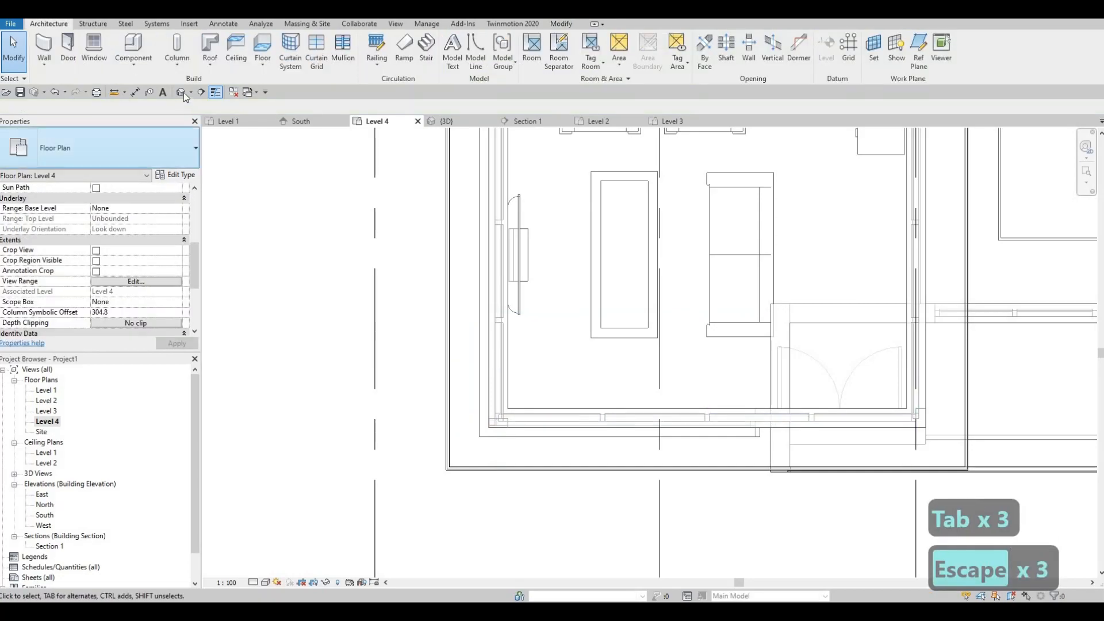
Step: Examine the clerestory curtain walls and the left facade from several angles in the 3D view
click(182, 92)
shift+middle_drag(453, 260, 526, 402)
scroll(504, 353, up, 6)
scroll(505, 353, down, 6)
scroll(804, 318, down, 3)
shift+middle_drag(481, 362, 450, 330)
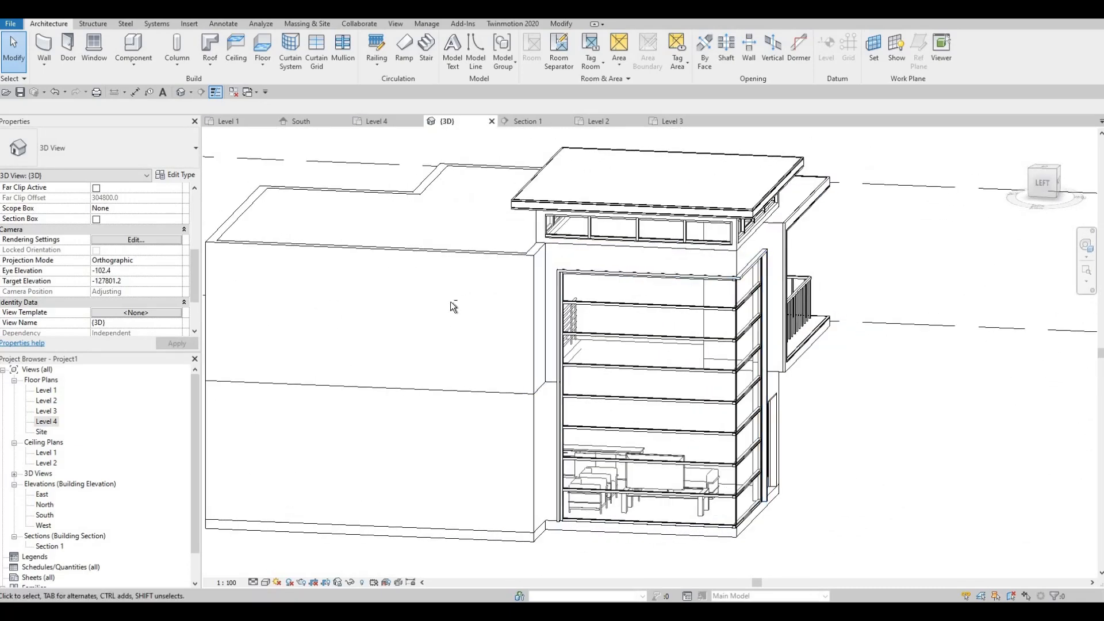
shift+middle_drag(523, 312, 362, 328)
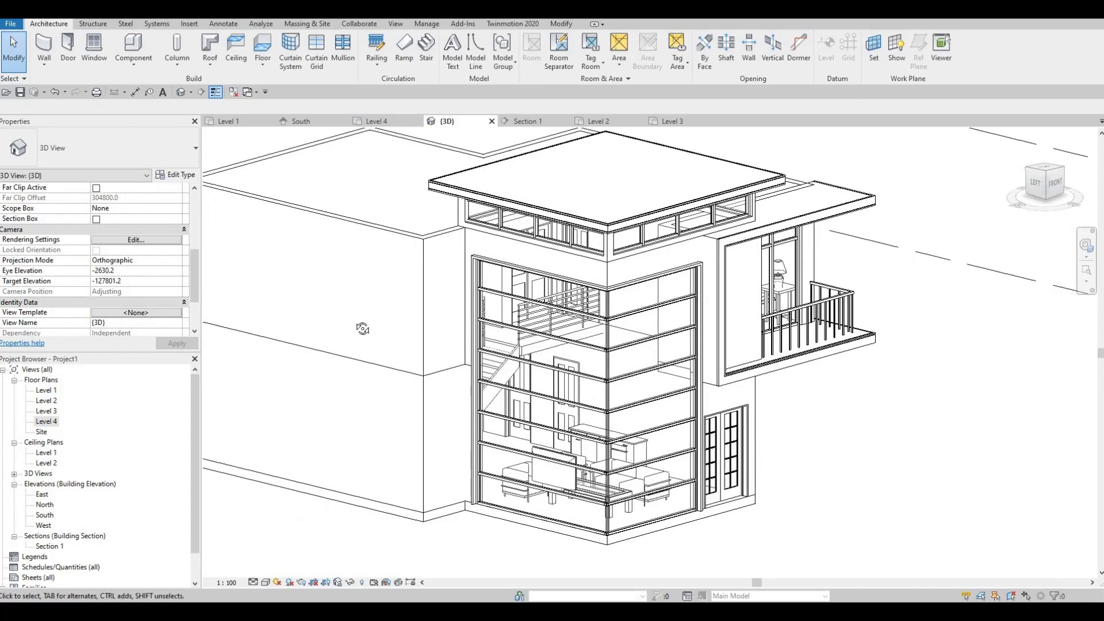
shift+middle_drag(263, 237, 498, 337)
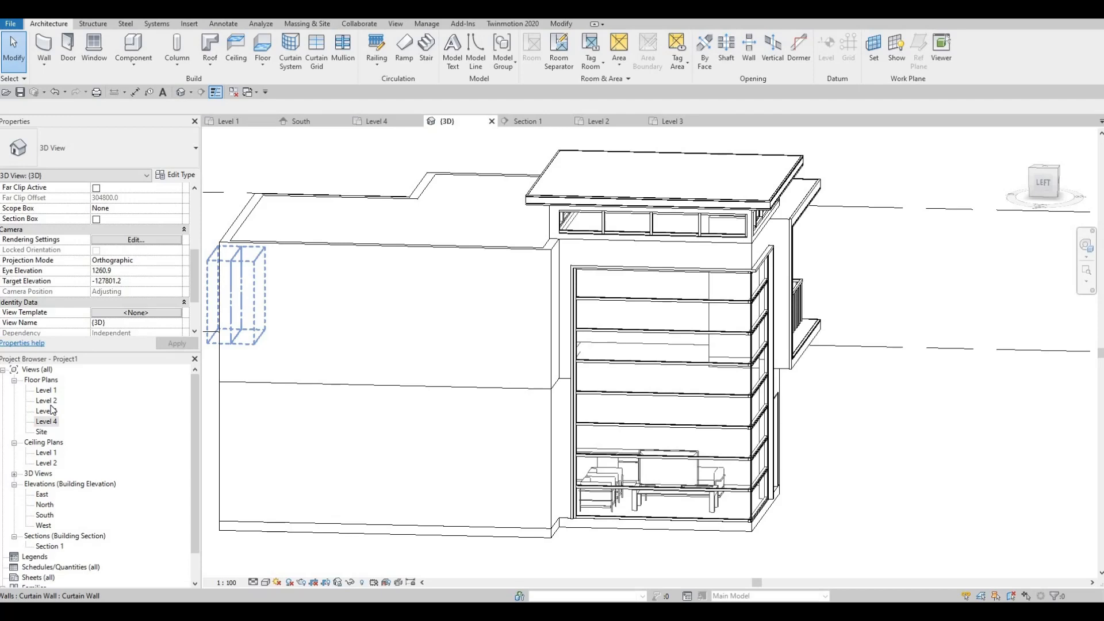
Step: On the Level 2 floor plan, draw a 1700 mm curtain wall, similar to the existing left one, along the exterior wall beside the stairs
scroll(493, 280, down, 4)
middle_drag(493, 281, 530, 392)
scroll(454, 198, down, 5)
middle_drag(454, 199, 492, 347)
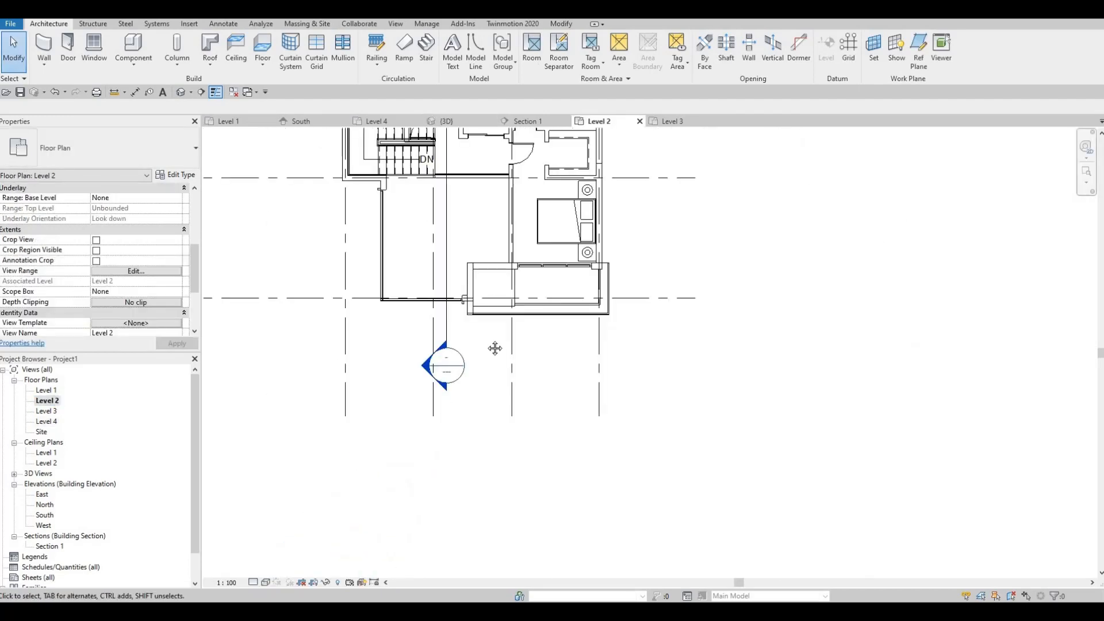
scroll(403, 278, down, 1)
scroll(403, 278, up, 4)
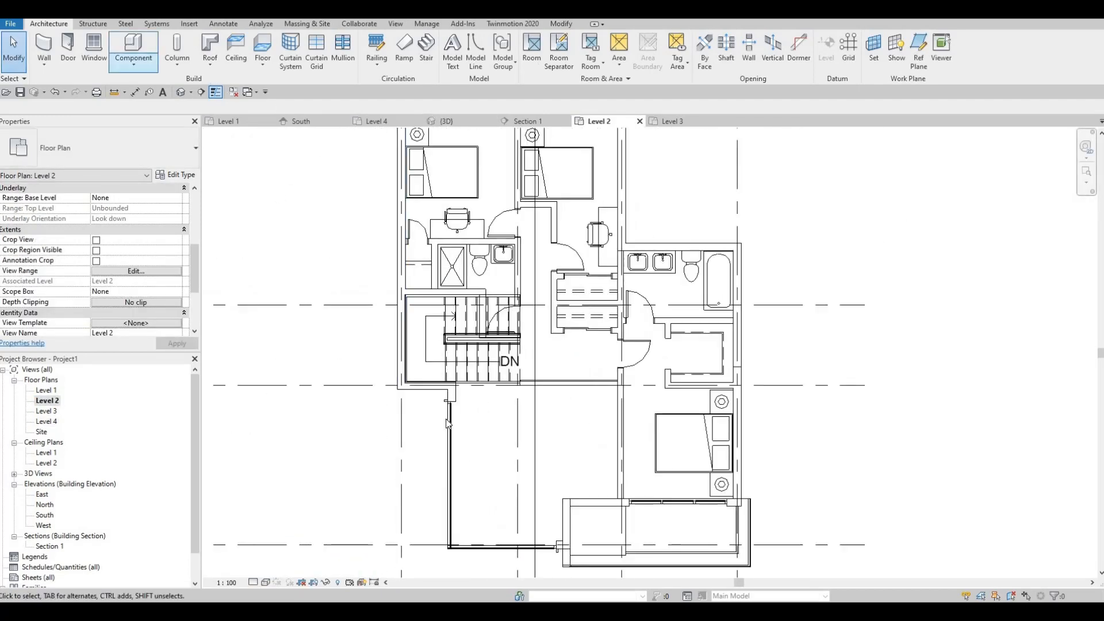
click(441, 430)
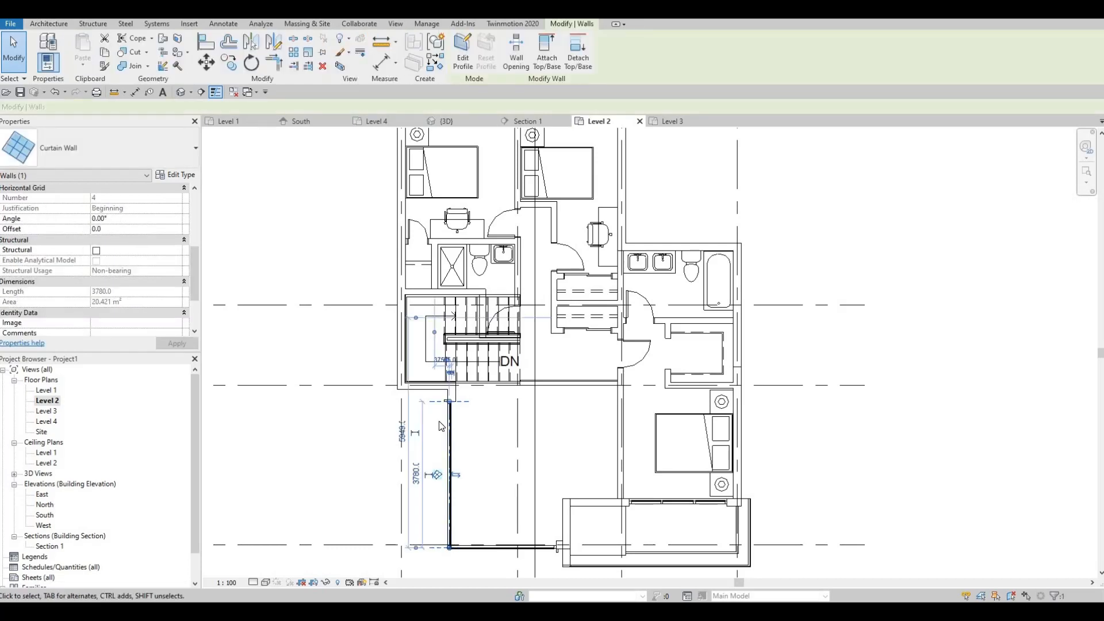
key(c)
key(s)
scroll(408, 325, up, 5)
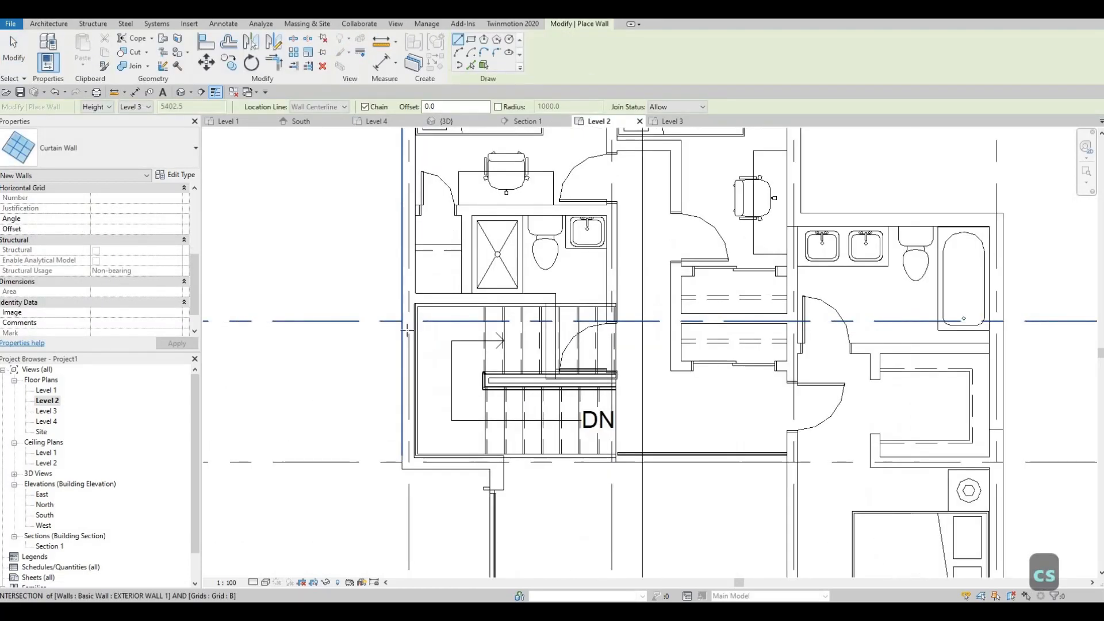
click(411, 328)
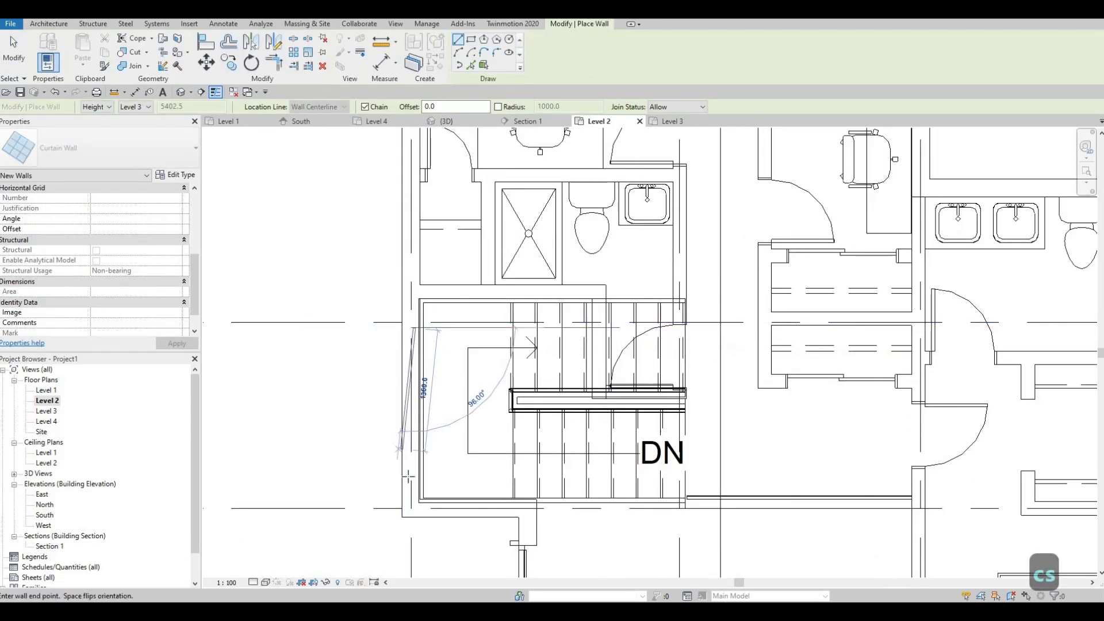
click(411, 459)
key(Escape)
key(Escape)
key(Escape)
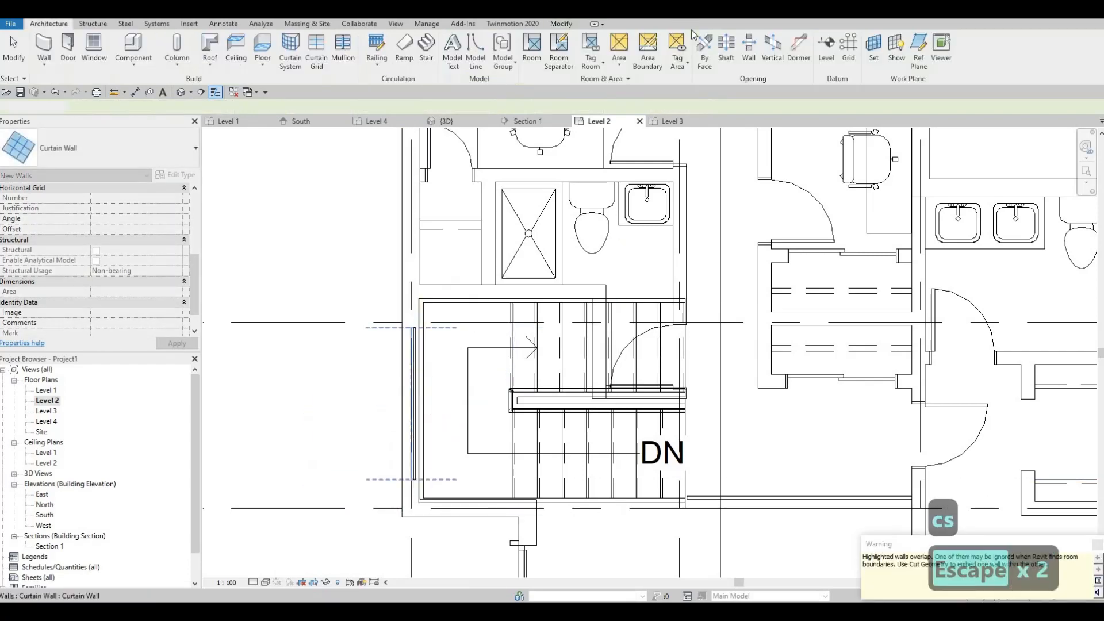
Step: Cut the exterior wall beside the stairs with the stairwell curtain wall using Cut Geometry
click(557, 24)
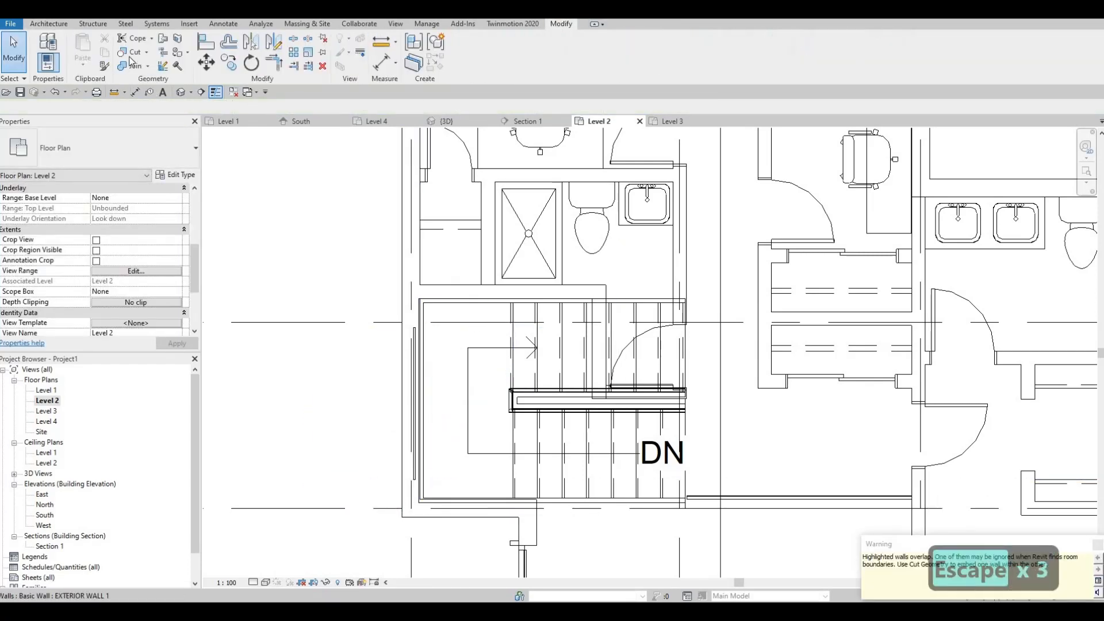
click(411, 360)
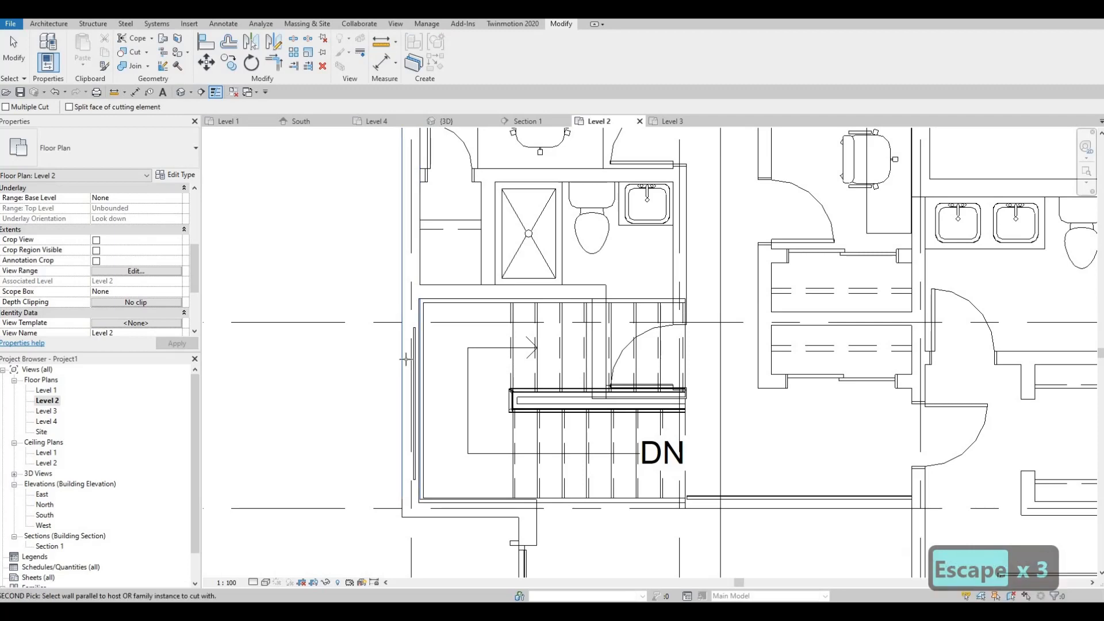
key(Escape)
key(Escape)
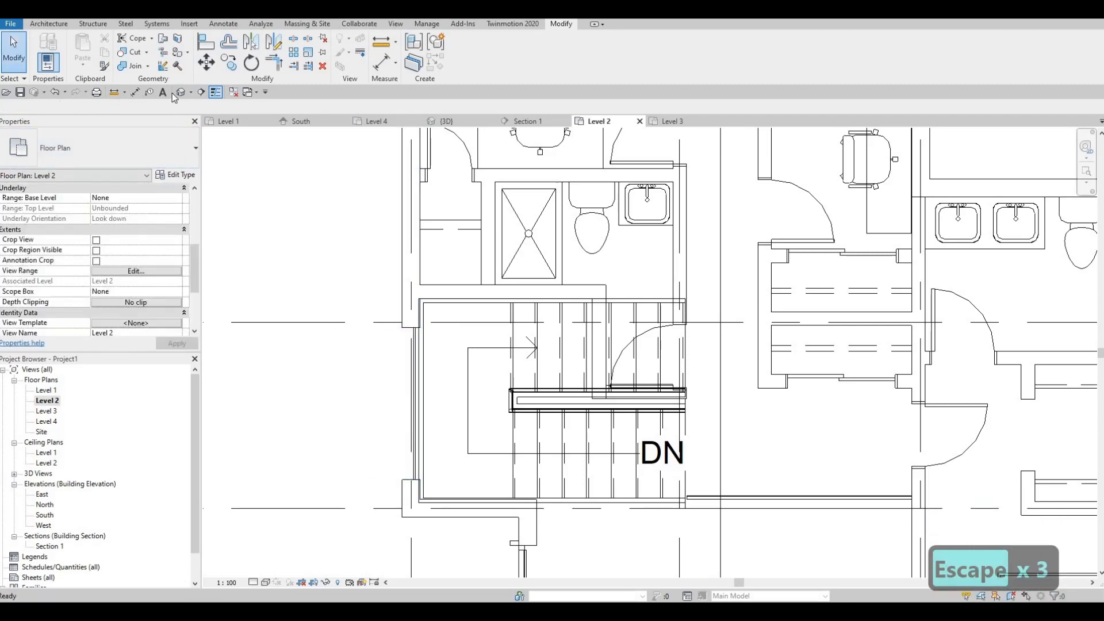
Step: In the 3D view, lower the stairwell curtain wall's top to near the tall curtain wall's head and raise its base slightly
click(446, 121)
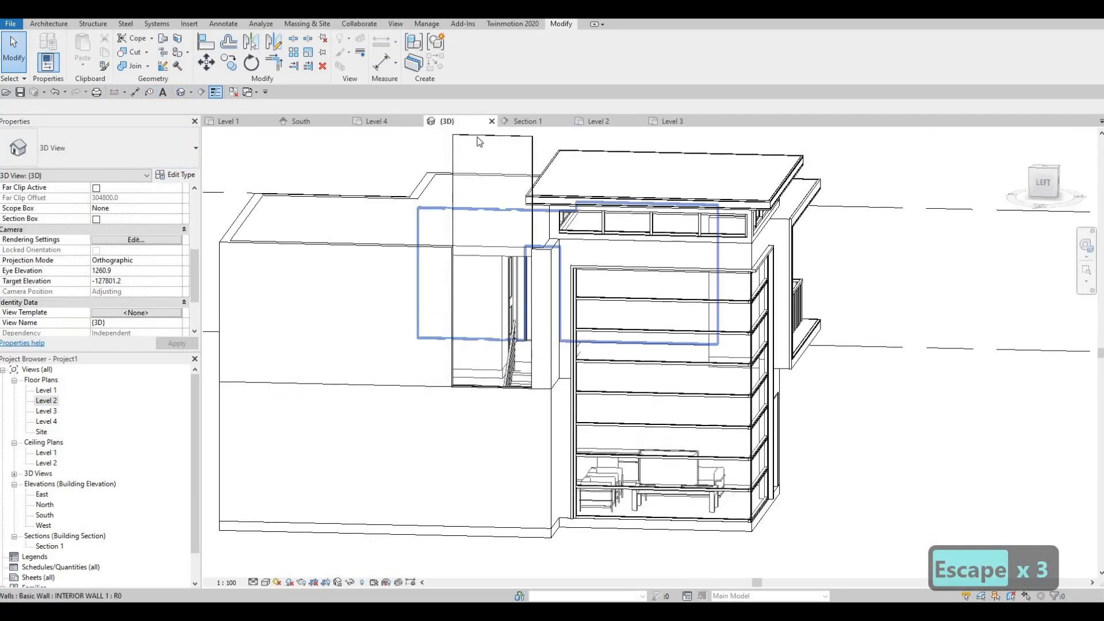
click(491, 265)
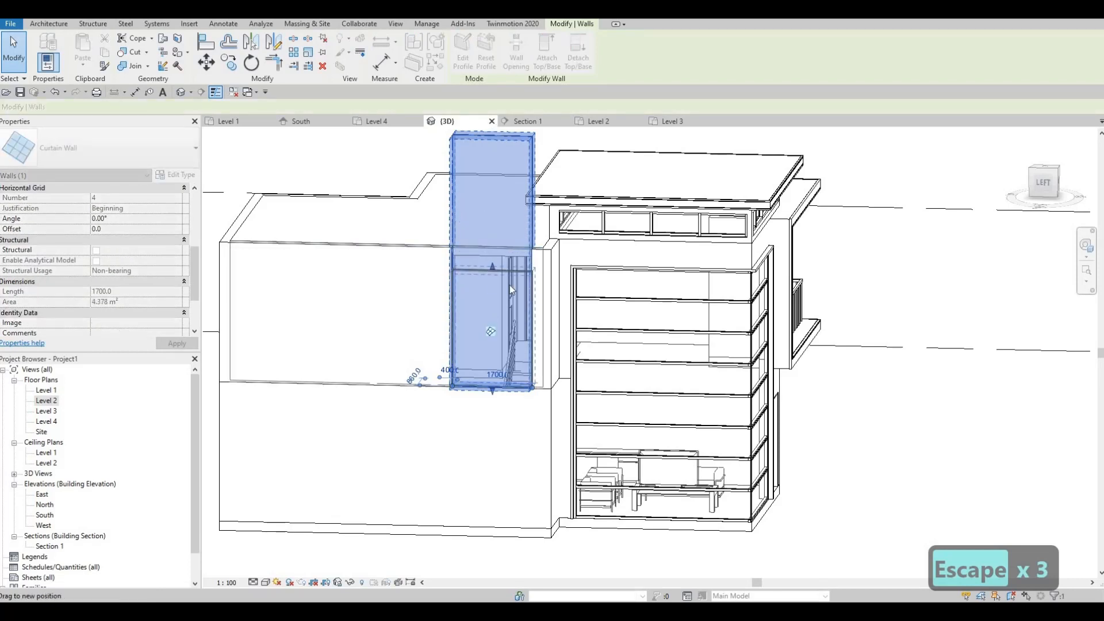
key(Escape)
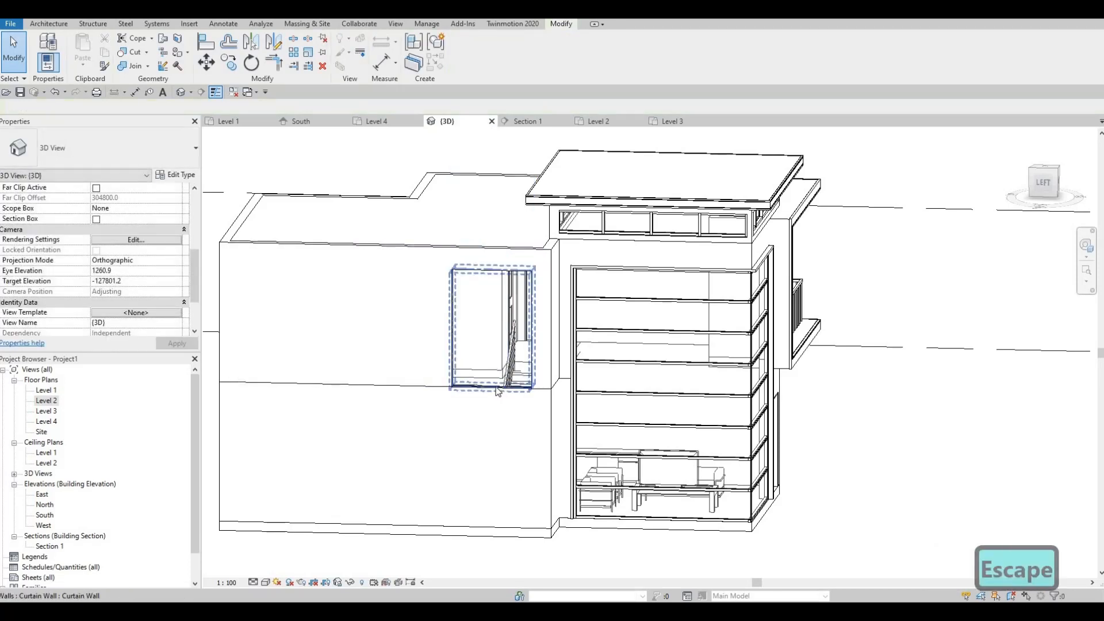
click(497, 391)
key(Escape)
middle_drag(532, 381, 493, 372)
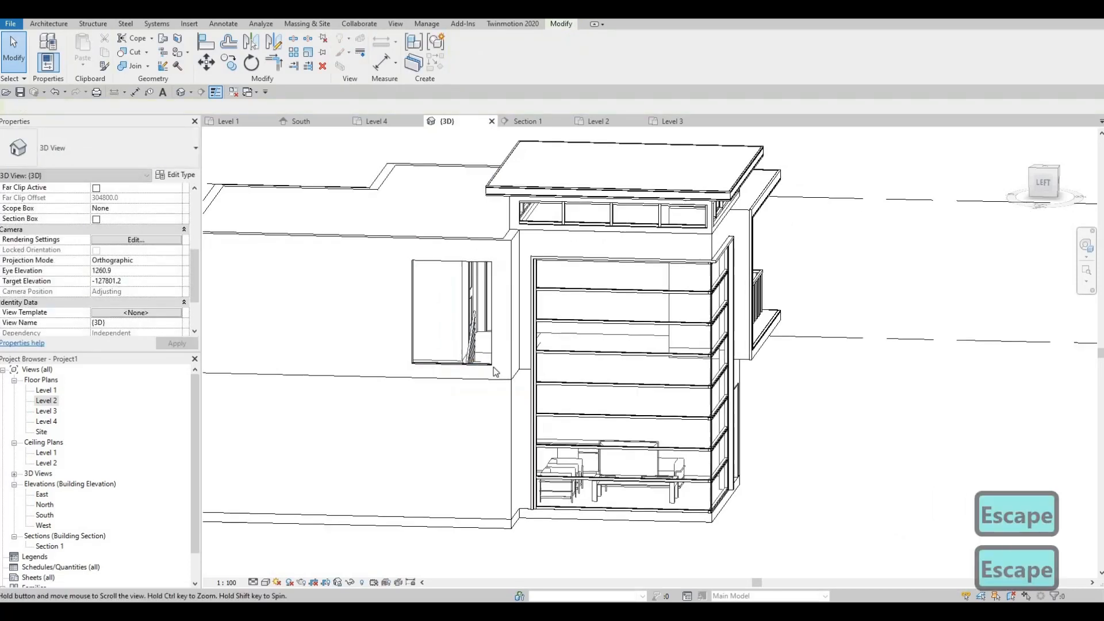
Step: Align the top of the stairwell curtain wall with the top edge of the adjacent tall curtain wall
key(a)
key(l)
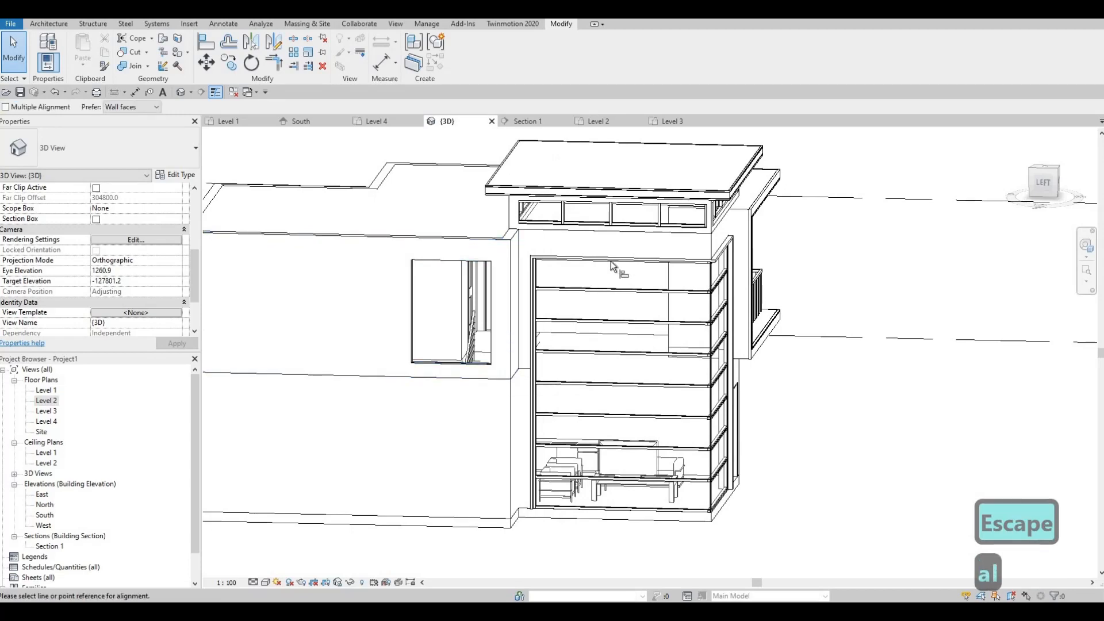
click(612, 263)
key(Escape)
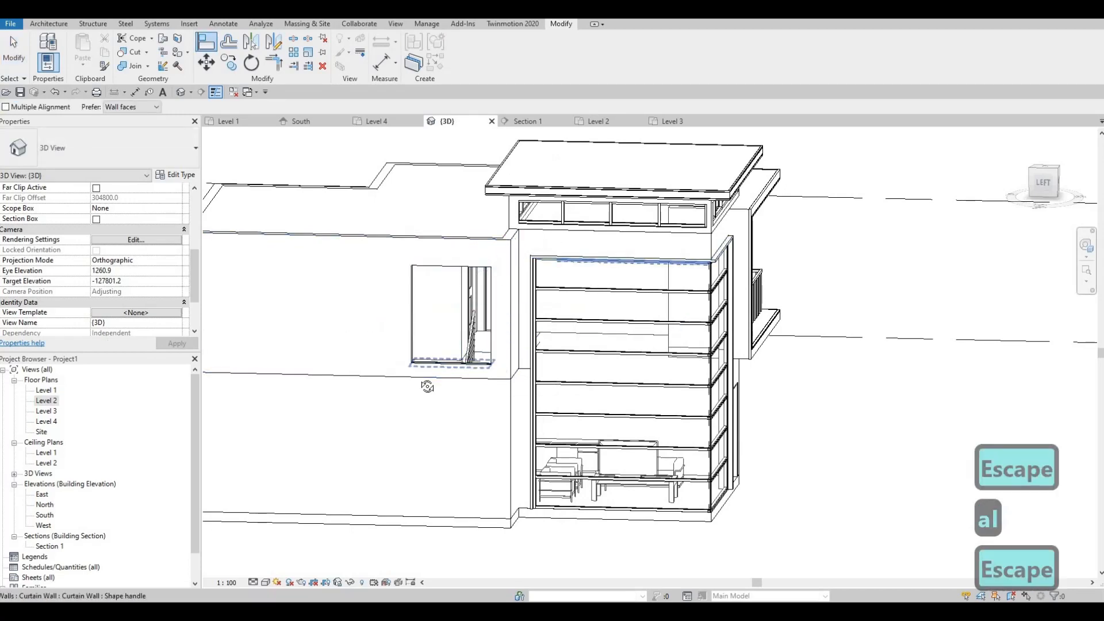
shift+middle_drag(427, 386, 371, 391)
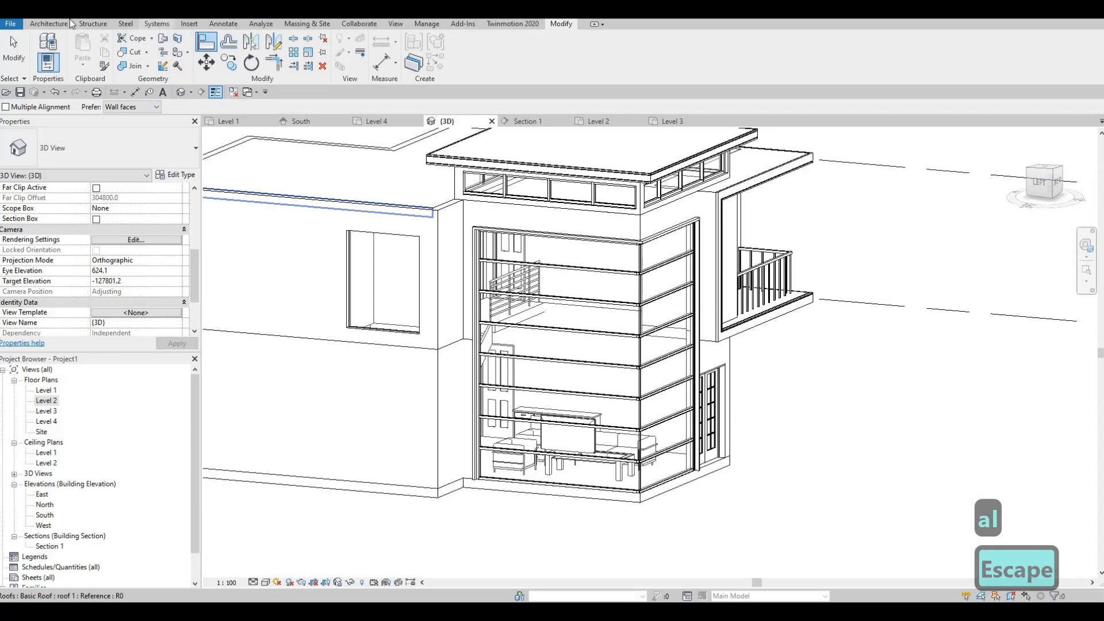
Step: Divide the stairwell curtain wall with a vertical grid line at its midpoint and add 50mm x 65mm rectangular mullions on all its grid lines
key(Escape)
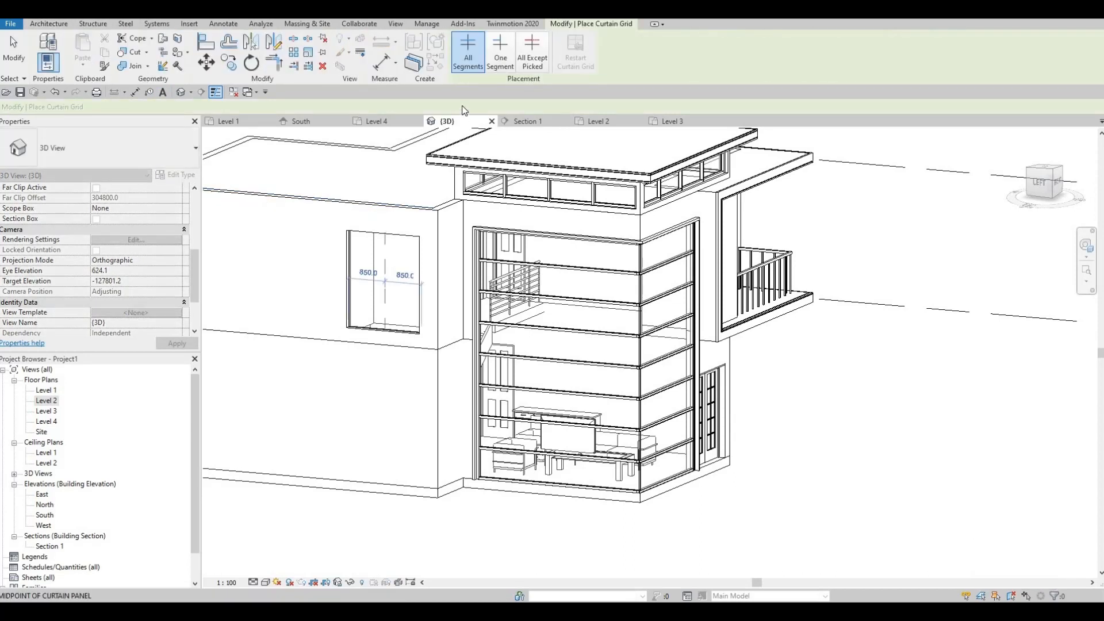
key(Escape)
key(Escape)
key(Escape)
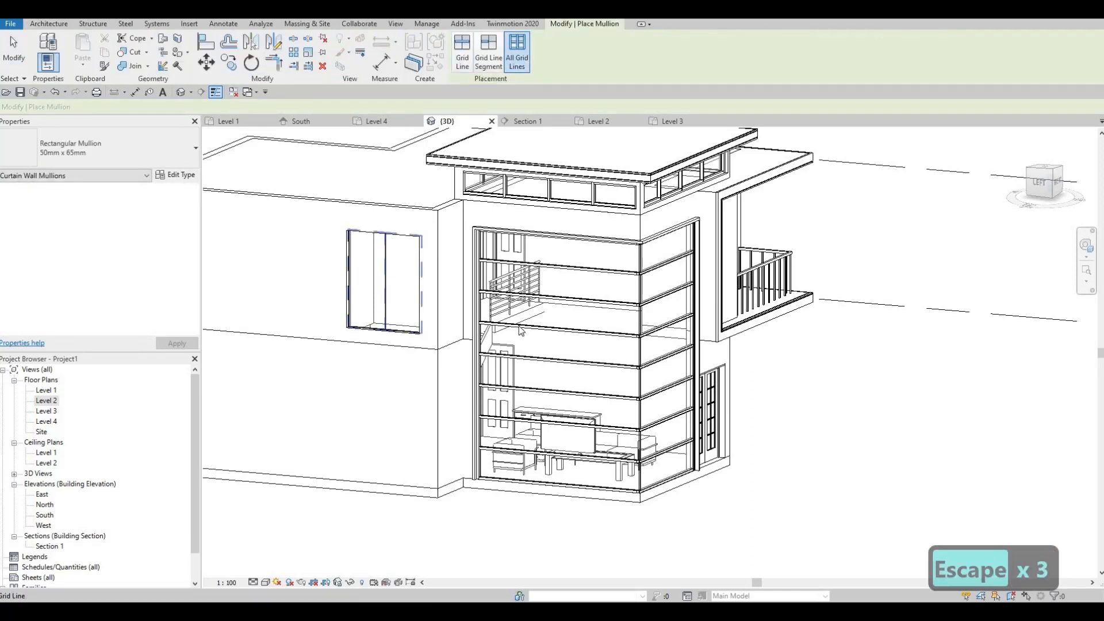
key(Escape)
key(Escape)
Step: Load the M_Door-Curtain-Wall-Single-Glass family from the Doors folder of the Canada library
shift+middle_drag(520, 329, 364, 377)
scroll(586, 377, up, 3)
middle_drag(585, 377, 690, 391)
middle_drag(689, 391, 598, 396)
middle_drag(443, 272, 296, 321)
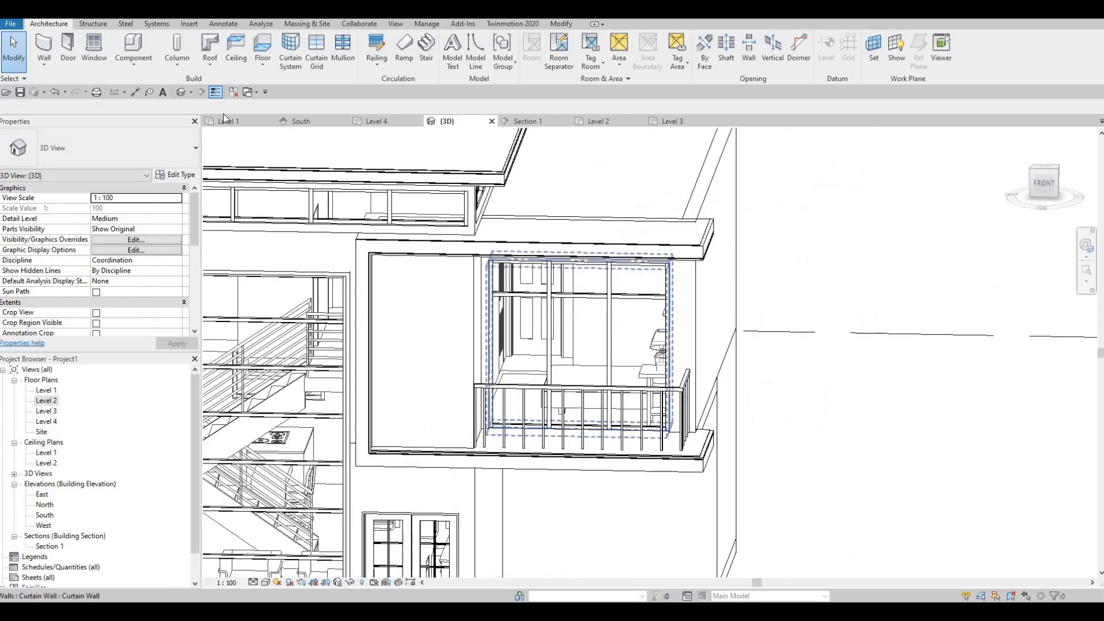
click(189, 23)
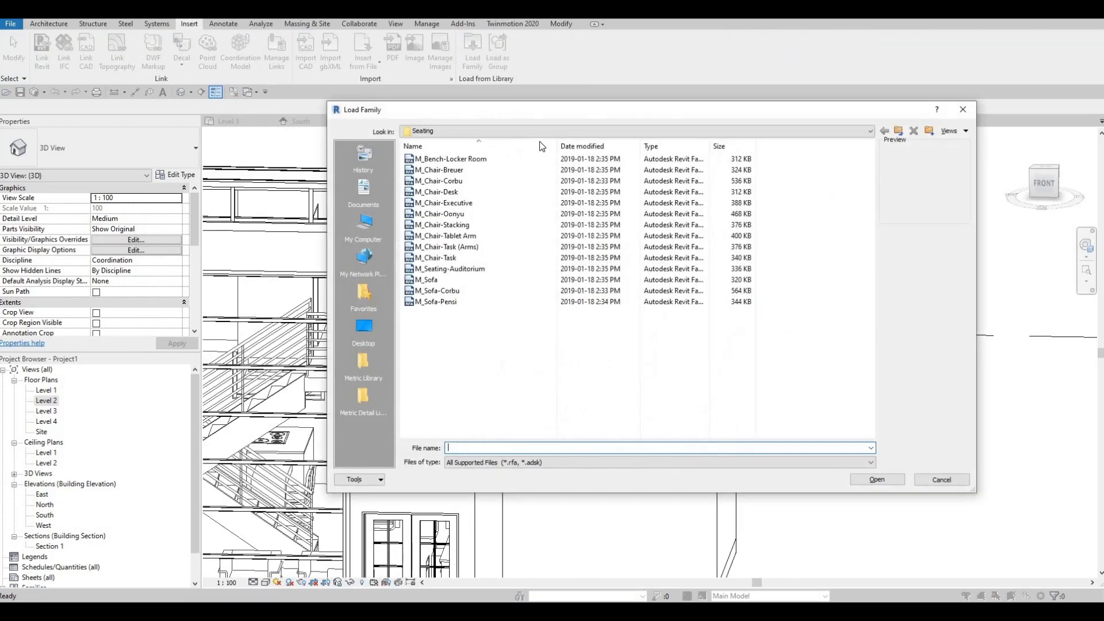
click(526, 136)
scroll(497, 177, up, 1)
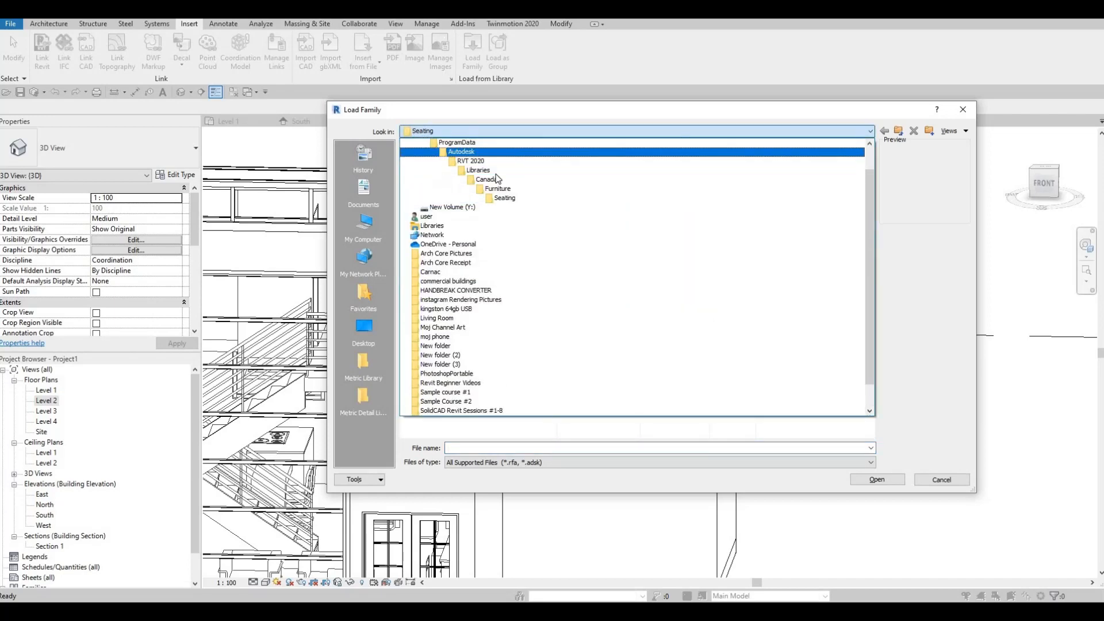
key(Return)
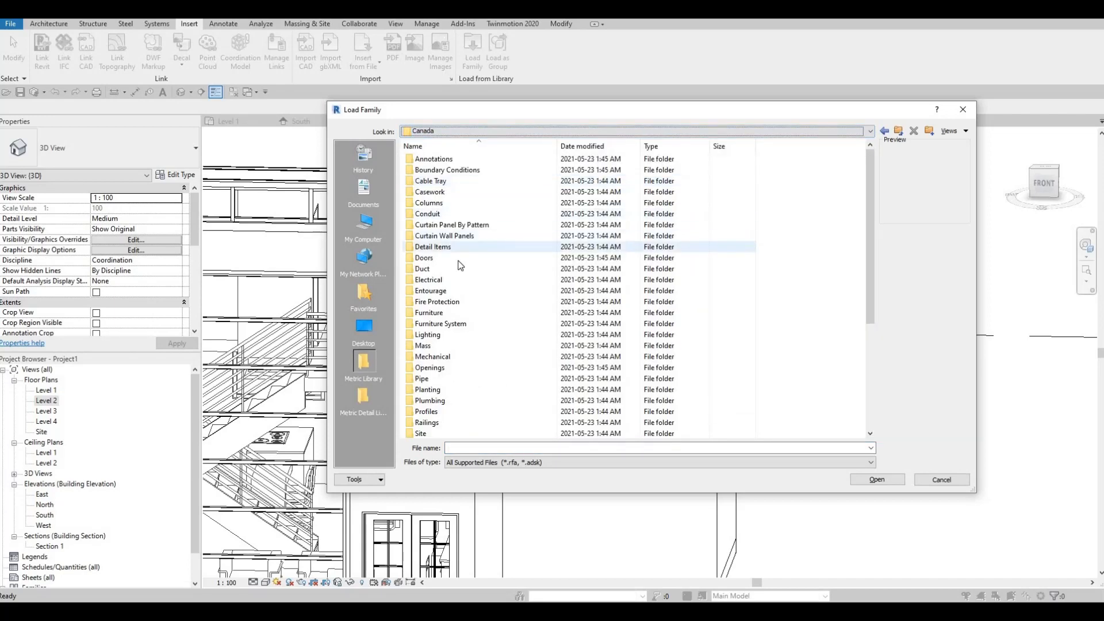
double_click(459, 260)
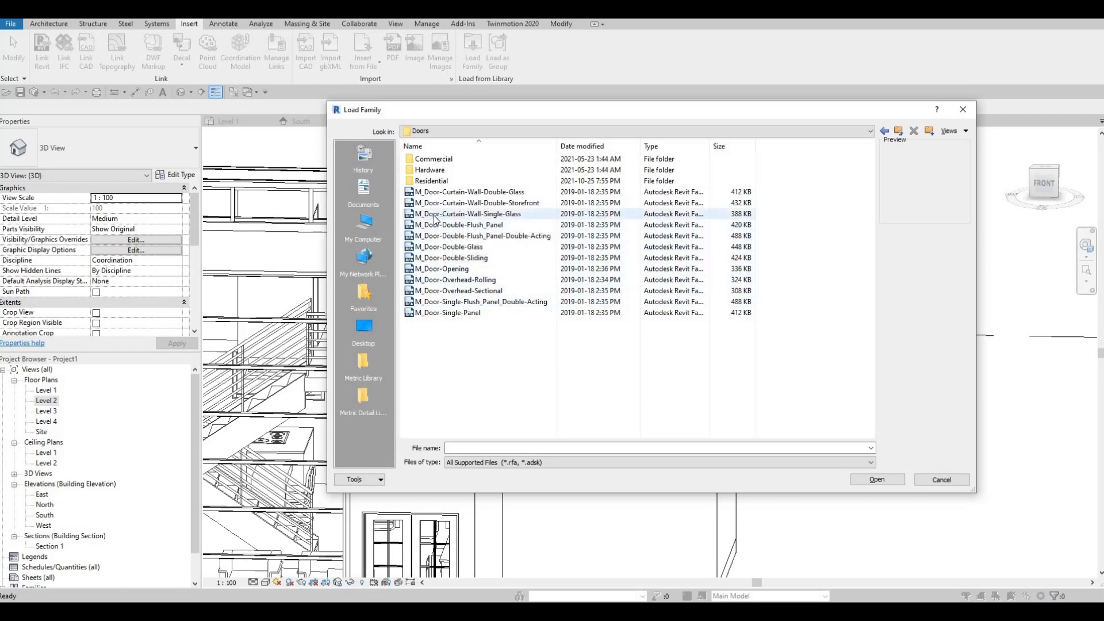
click(454, 217)
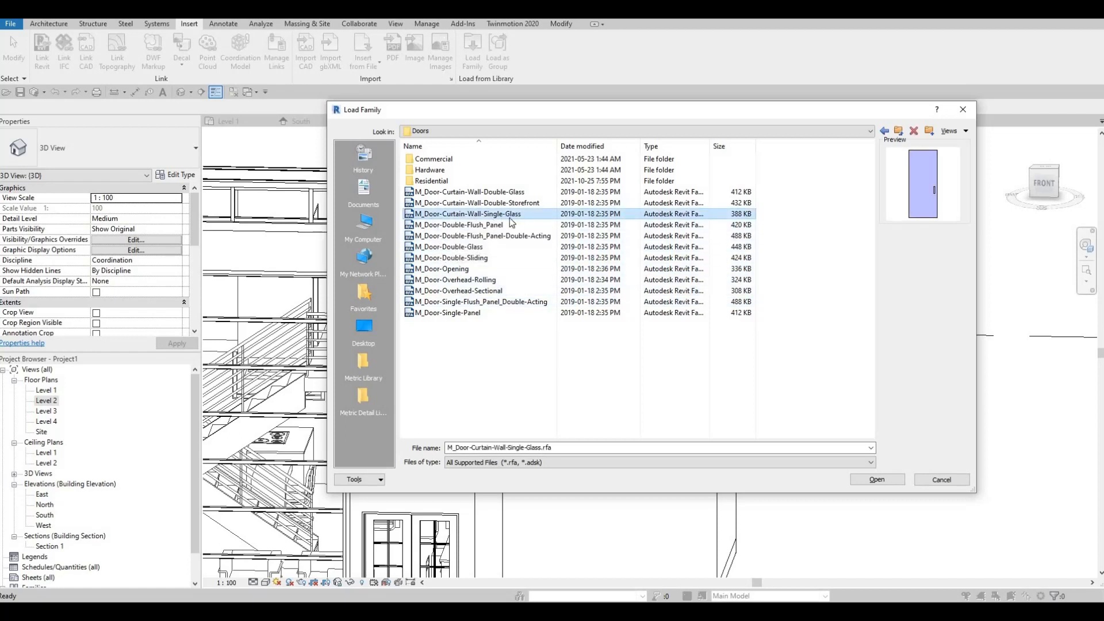
click(868, 478)
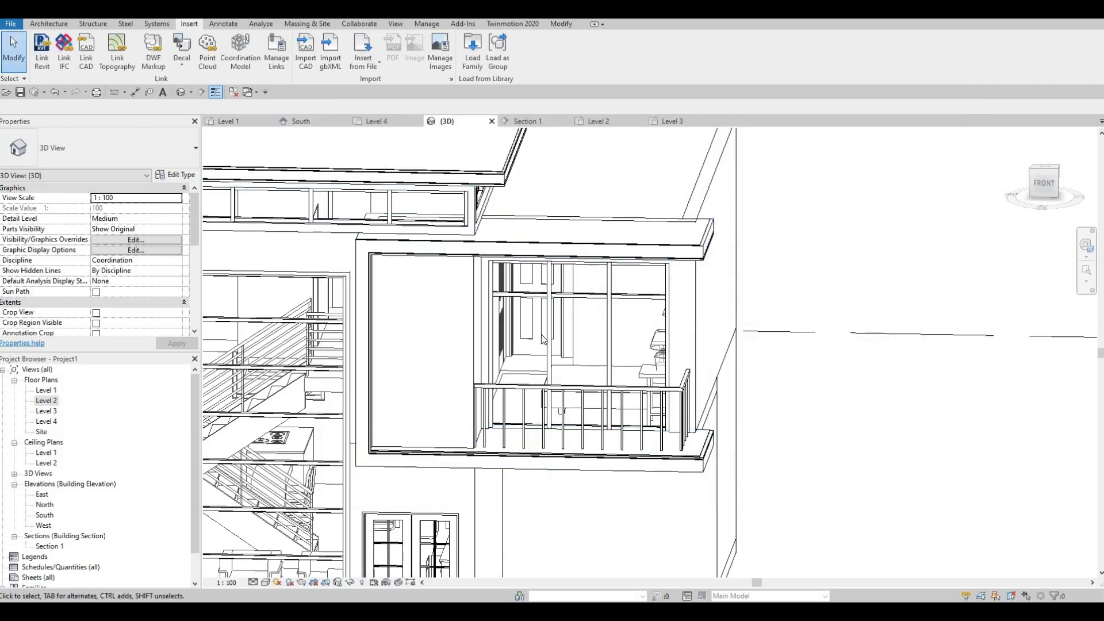
Step: Change the balcony curtain wall's lower-left glazed panel to M_Door-Curtain-Wall-Single-Glass and set the 3D view's detail level to Fine
key(Tab)
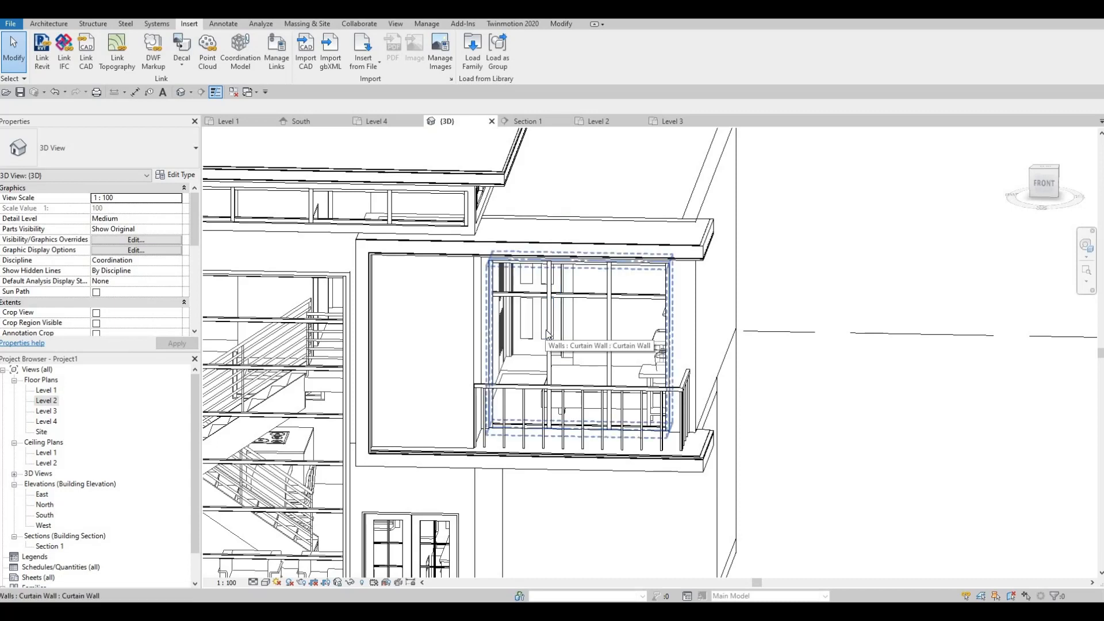
key(Tab)
key(Tab)
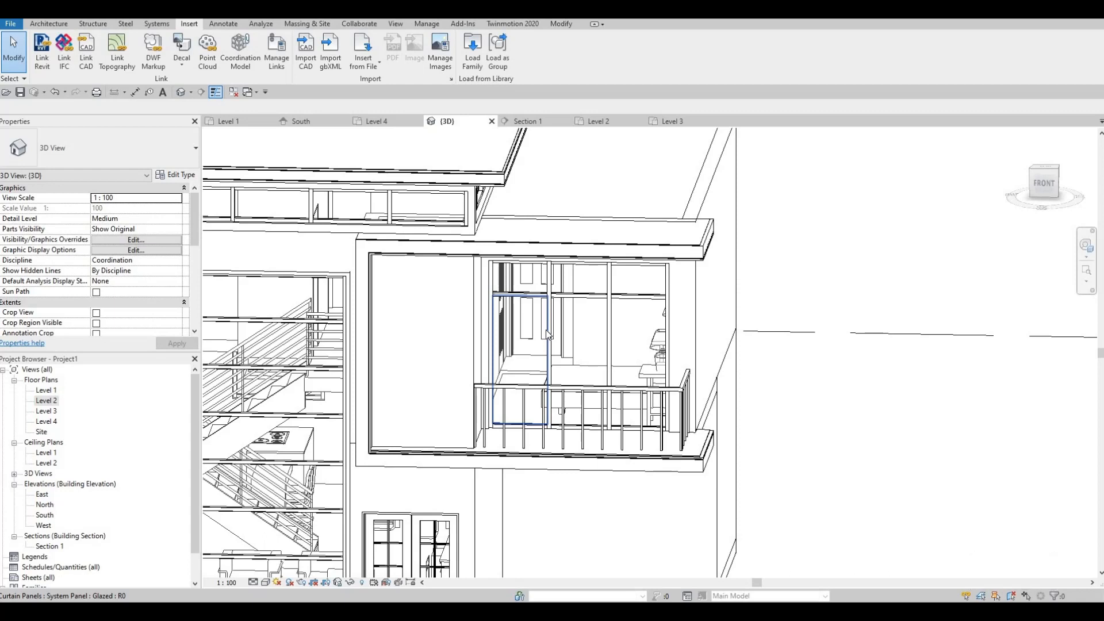
click(546, 329)
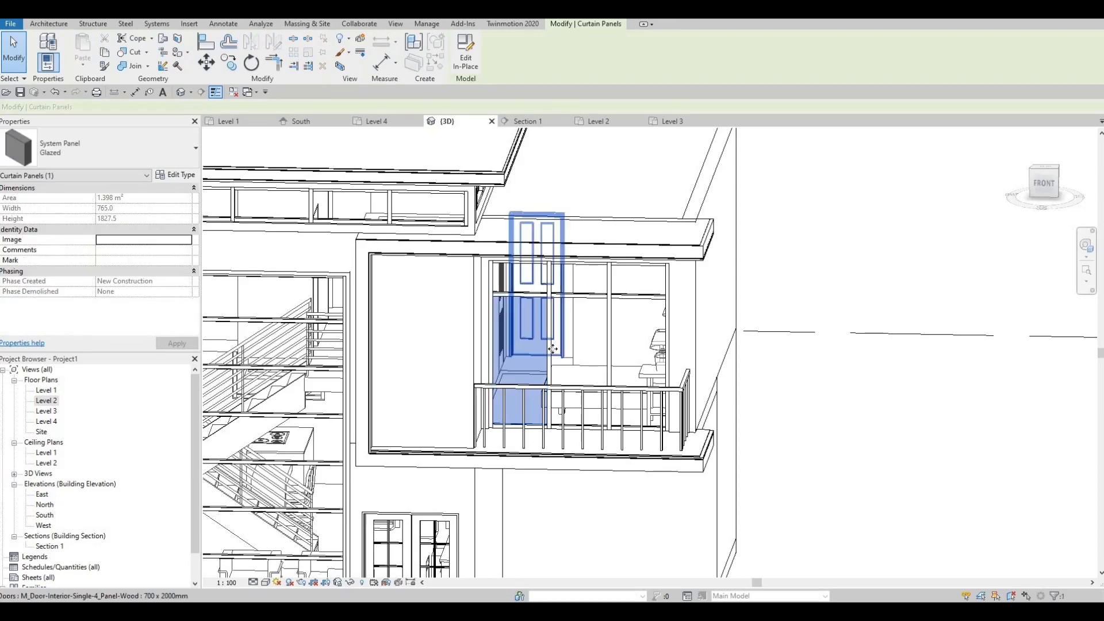
scroll(517, 325, up, 3)
scroll(515, 326, up, 1)
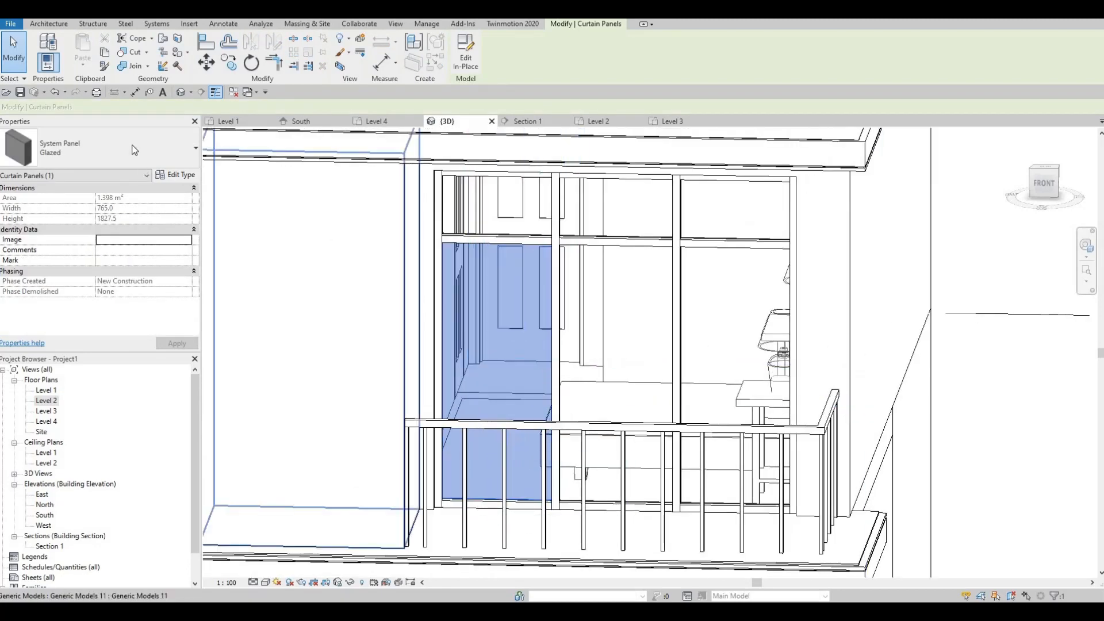
click(115, 158)
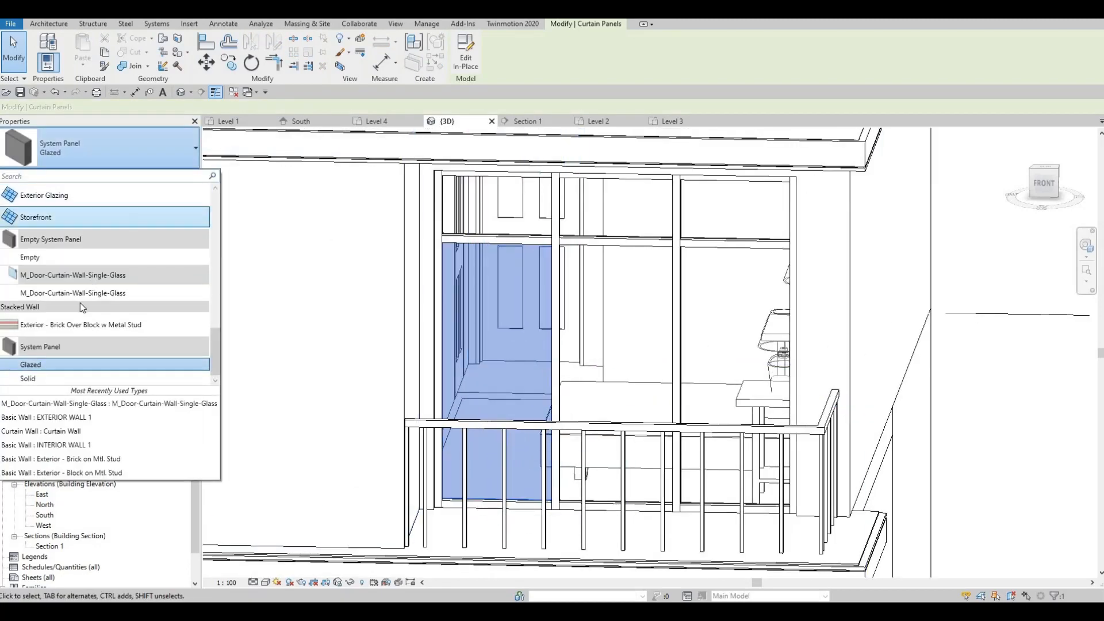
click(84, 292)
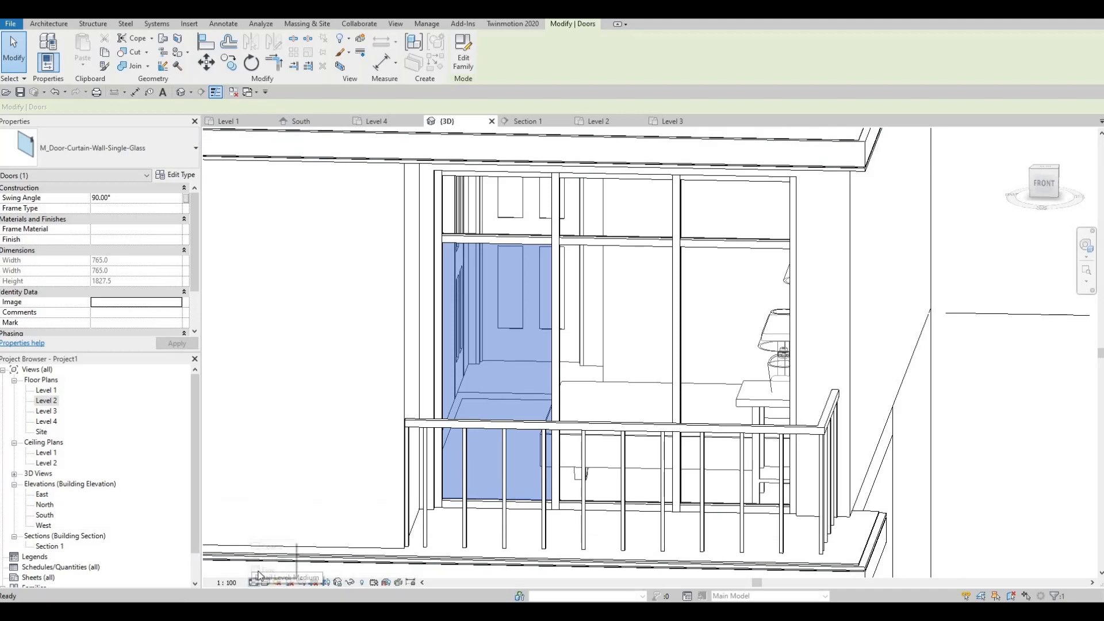
click(405, 464)
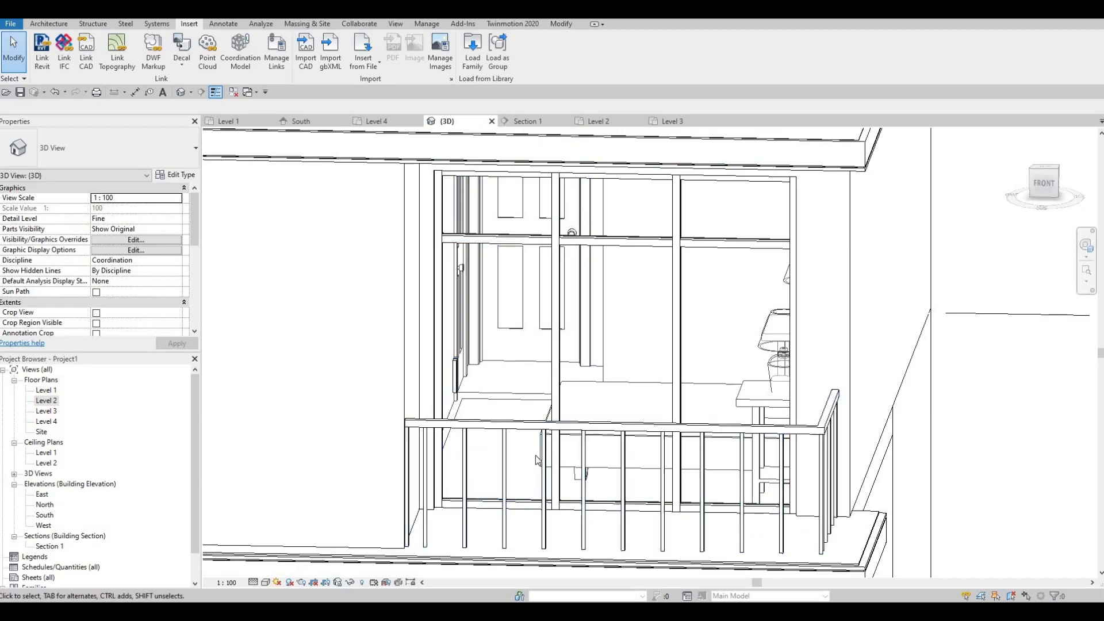
Step: Change the lower-right glazed panel of the dining room's rear curtain wall, nearest the kitchen window, to M_Door-Curtain-Wall-Single-Glass
scroll(442, 463, down, 4)
shift+middle_drag(315, 507, 628, 403)
middle_drag(639, 573, 639, 403)
scroll(634, 402, up, 3)
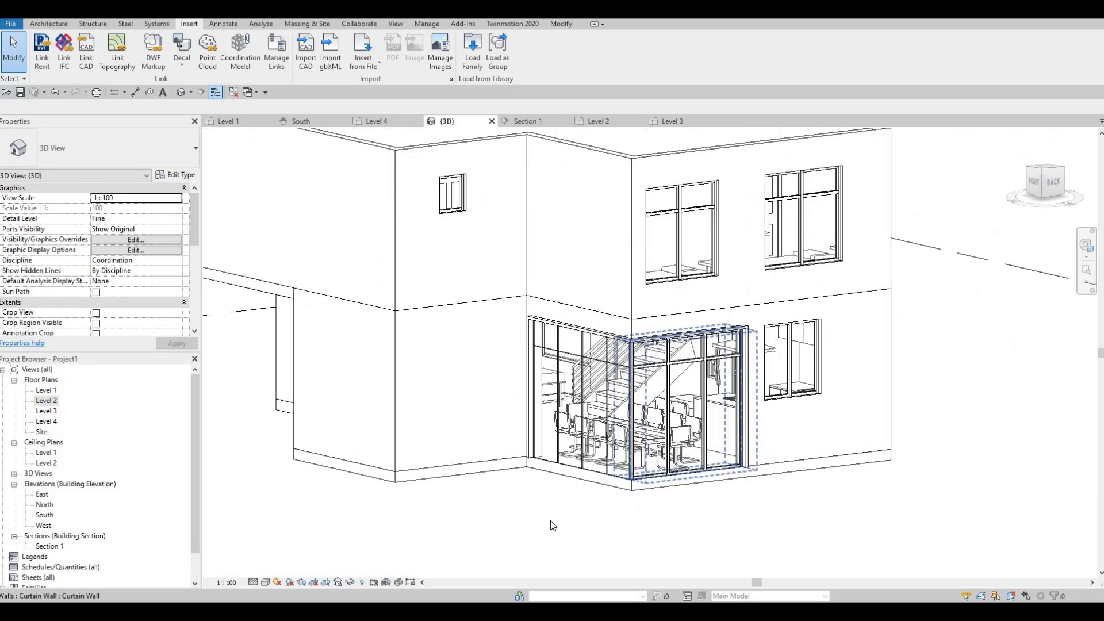
shift+middle_drag(553, 436, 656, 426)
scroll(577, 526, up, 1)
scroll(589, 449, up, 2)
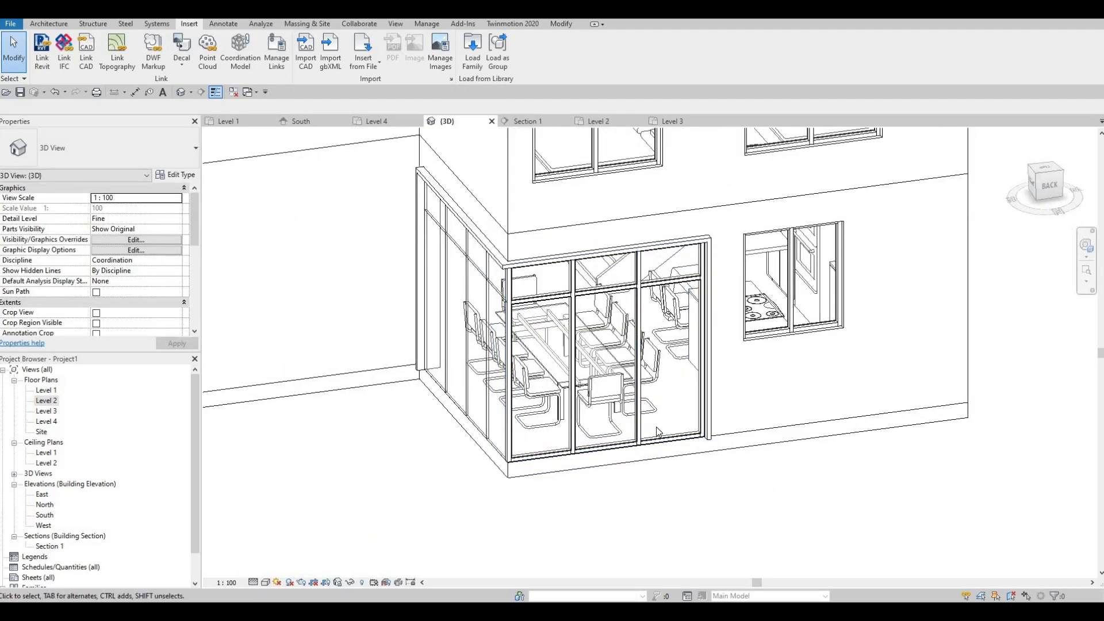
scroll(651, 432, up, 2)
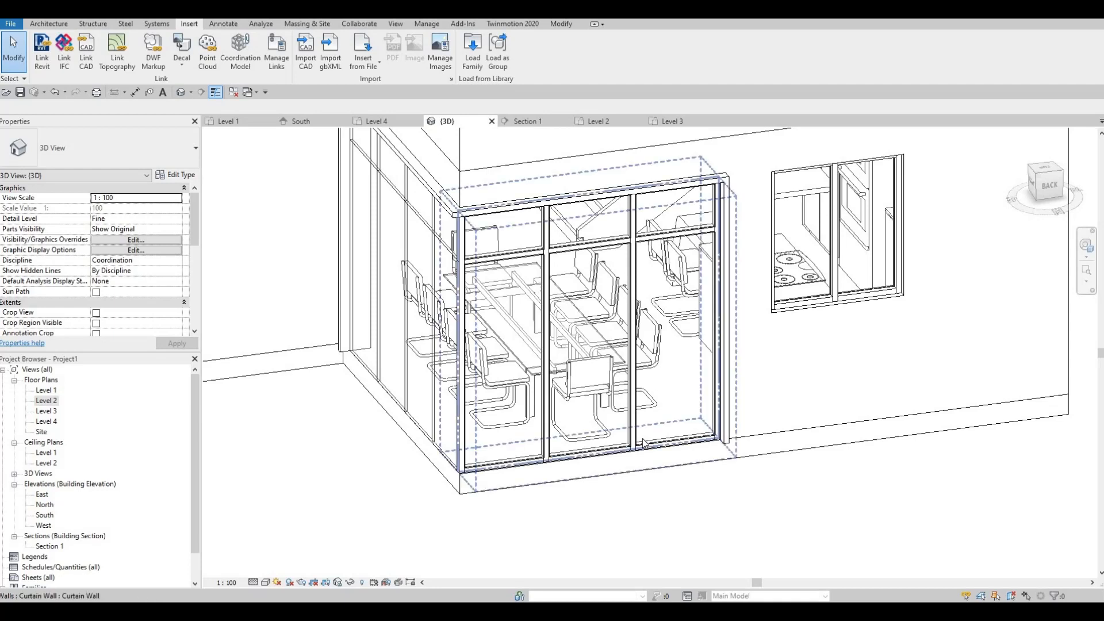
key(Tab)
key(Tab)
key(Tab)
key(Tab)
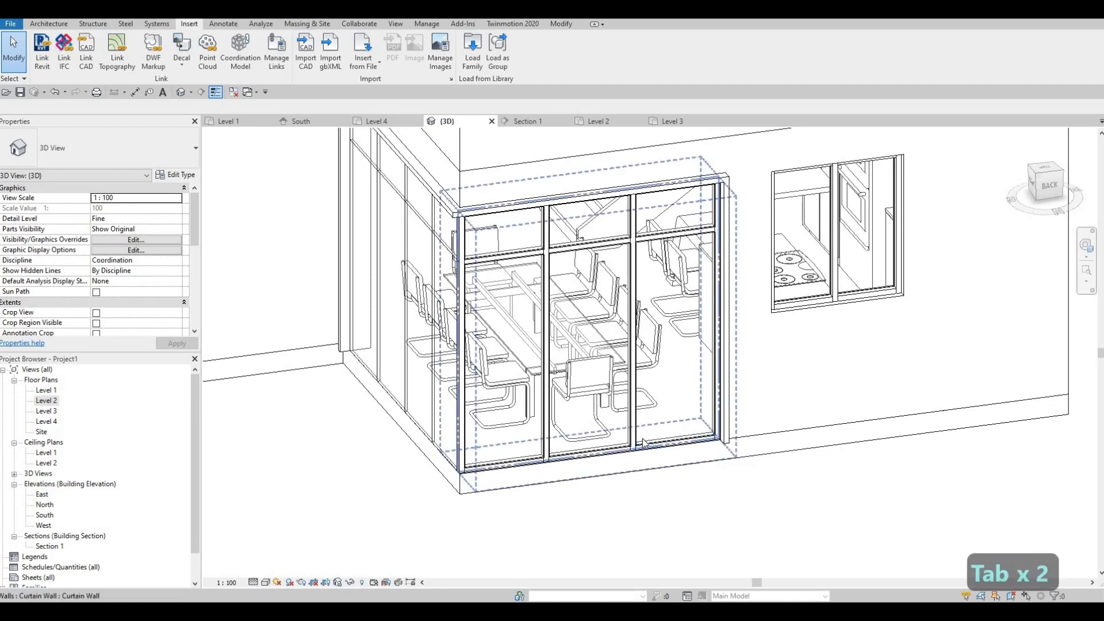
key(Tab)
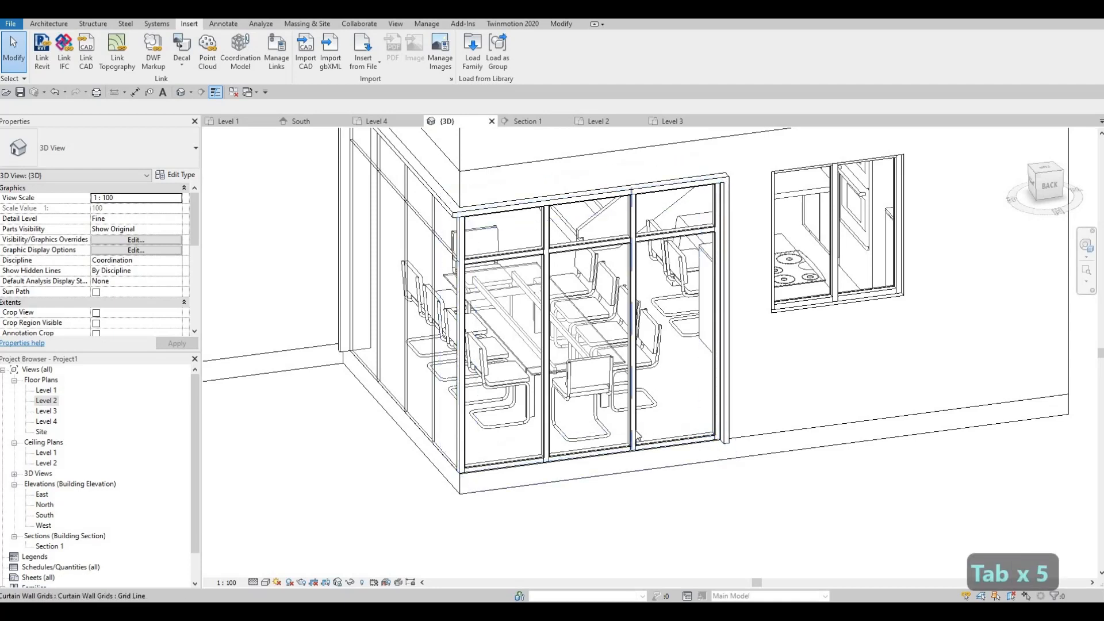
key(Tab)
key(Tab)
click(638, 436)
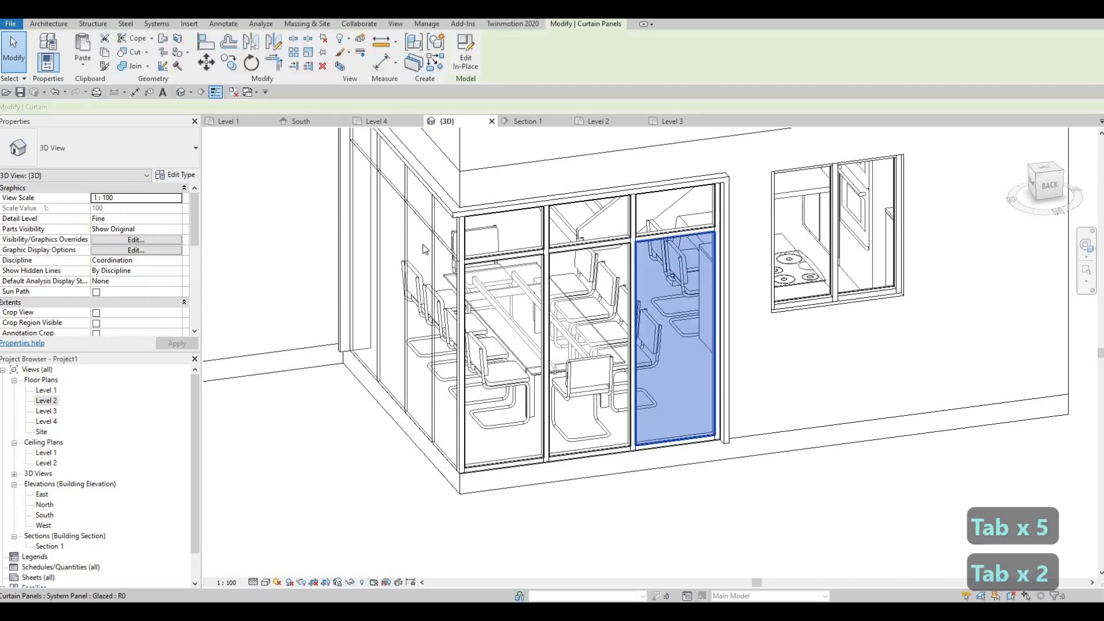
click(151, 165)
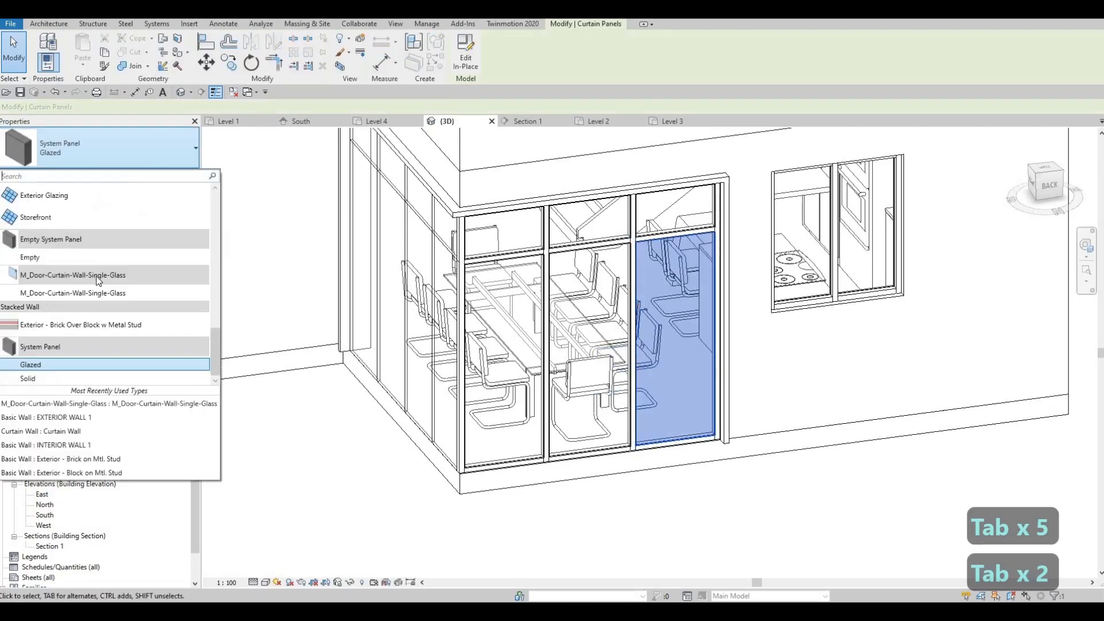
click(63, 291)
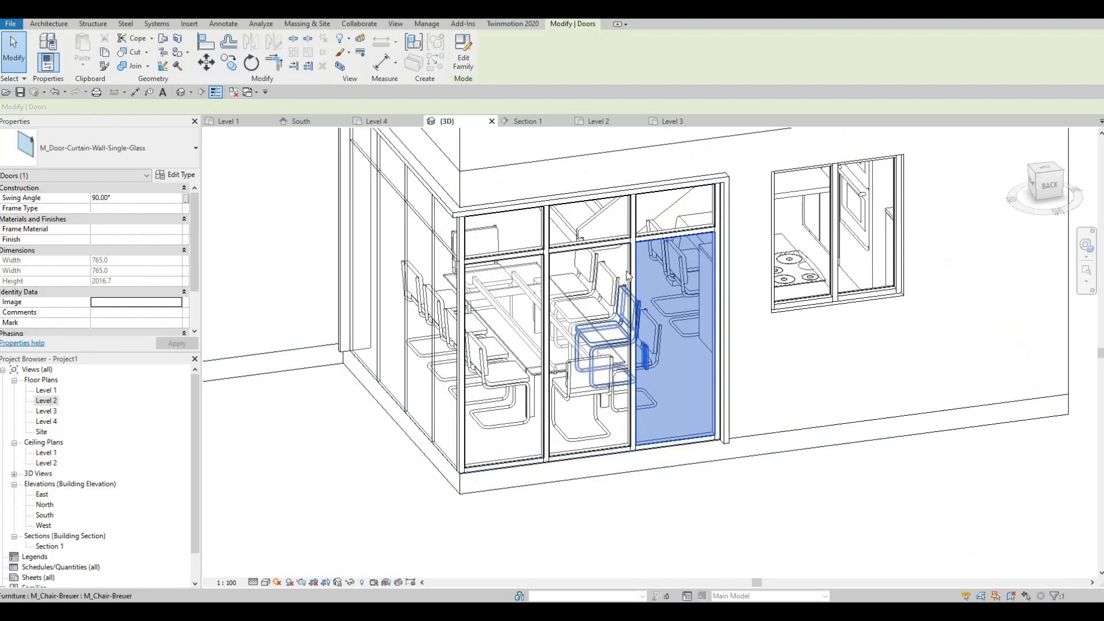
Step: Change the lower middle glazed panel of the dining room's rear curtain wall to M_Door-Curtain-Wall-Single-Glass
key(Tab)
key(Tab)
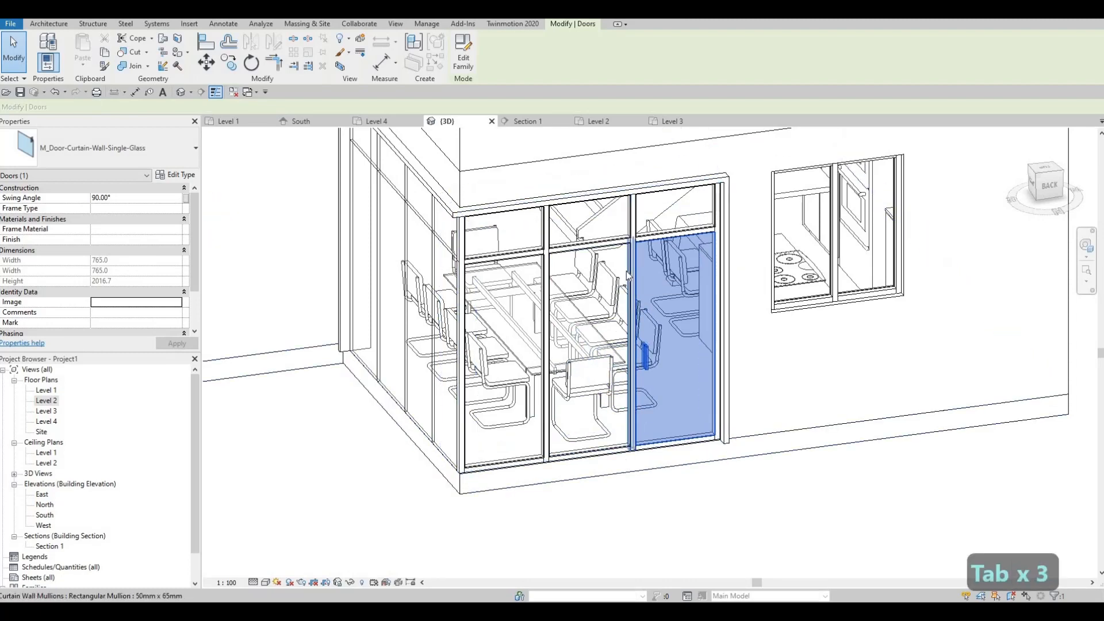
key(Tab)
key(Tab)
click(628, 275)
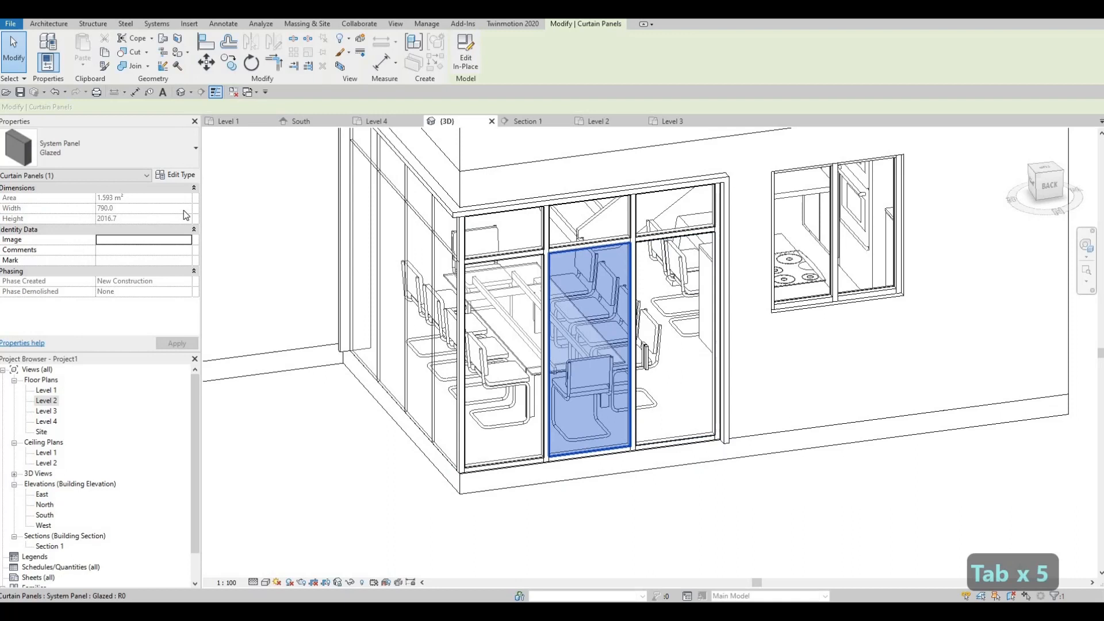
click(162, 156)
click(69, 293)
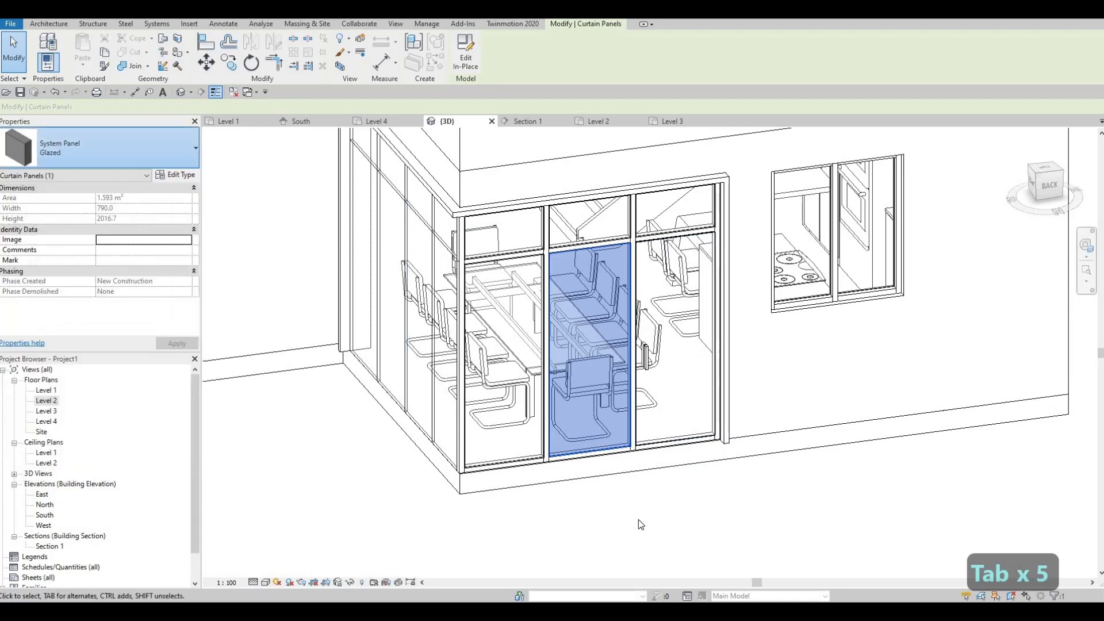
Step: On the Level 2 floor plan, flip the bedroom balcony door's hand and facing so it swings out onto the balcony from the opposite jamb
double_click(57, 401)
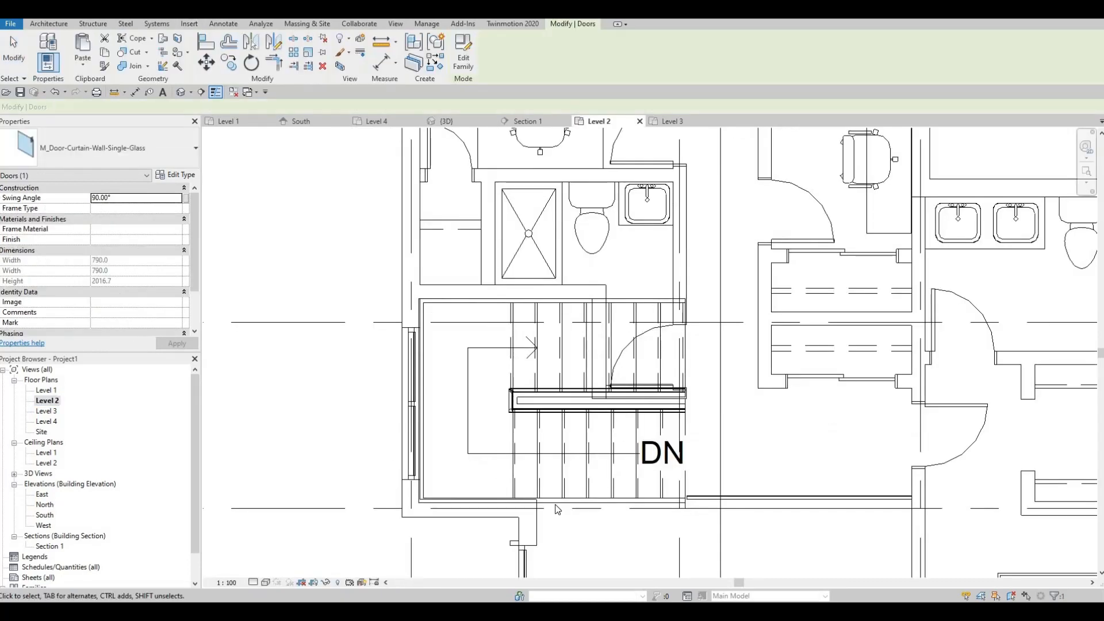
scroll(486, 322, down, 2)
middle_drag(555, 358, 520, 294)
scroll(521, 294, down, 2)
middle_drag(757, 470, 717, 340)
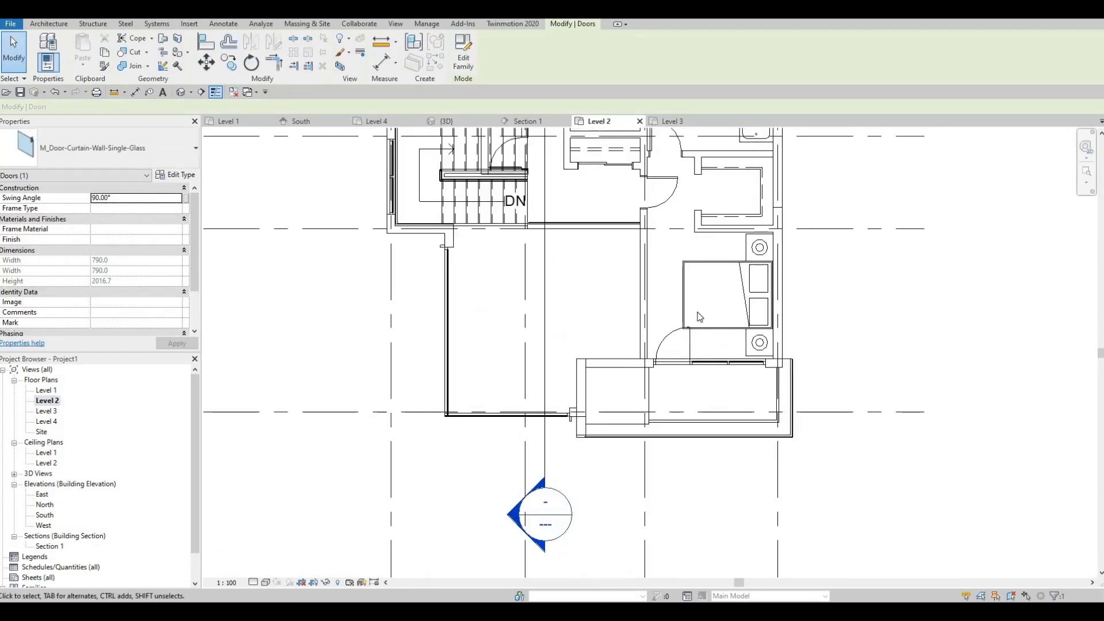
scroll(697, 313, up, 3)
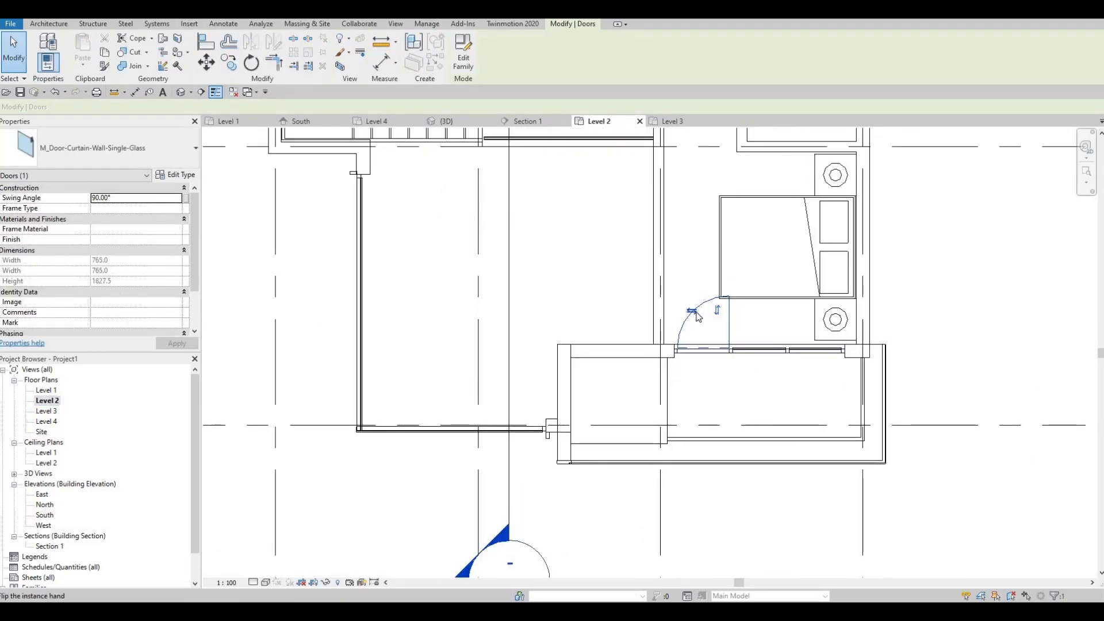
click(692, 312)
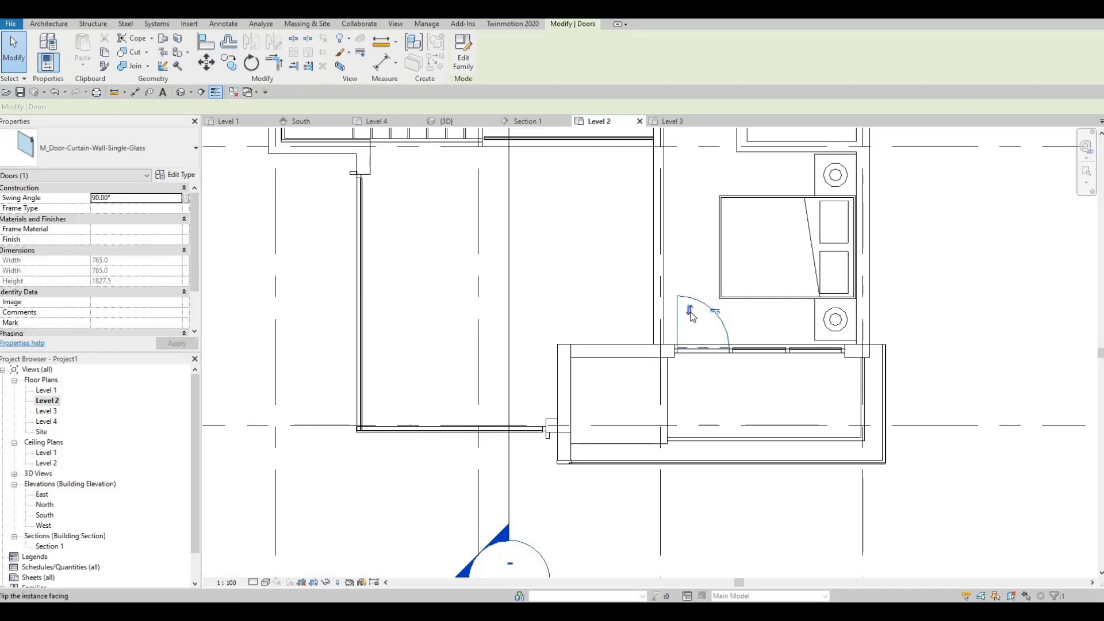
scroll(707, 401, down, 2)
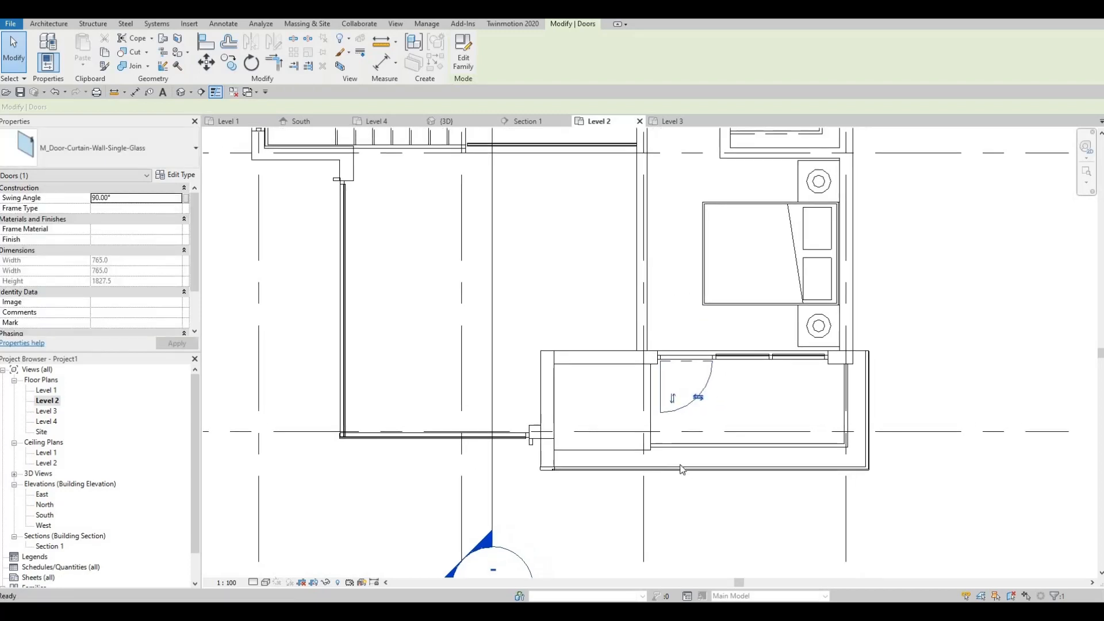
key(Escape)
Step: On the Level 1 floor plan, flip the hand of the dining room glass door farther from the kitchen so the pair opens from opposite jambs
middle_drag(243, 224, 243, 382)
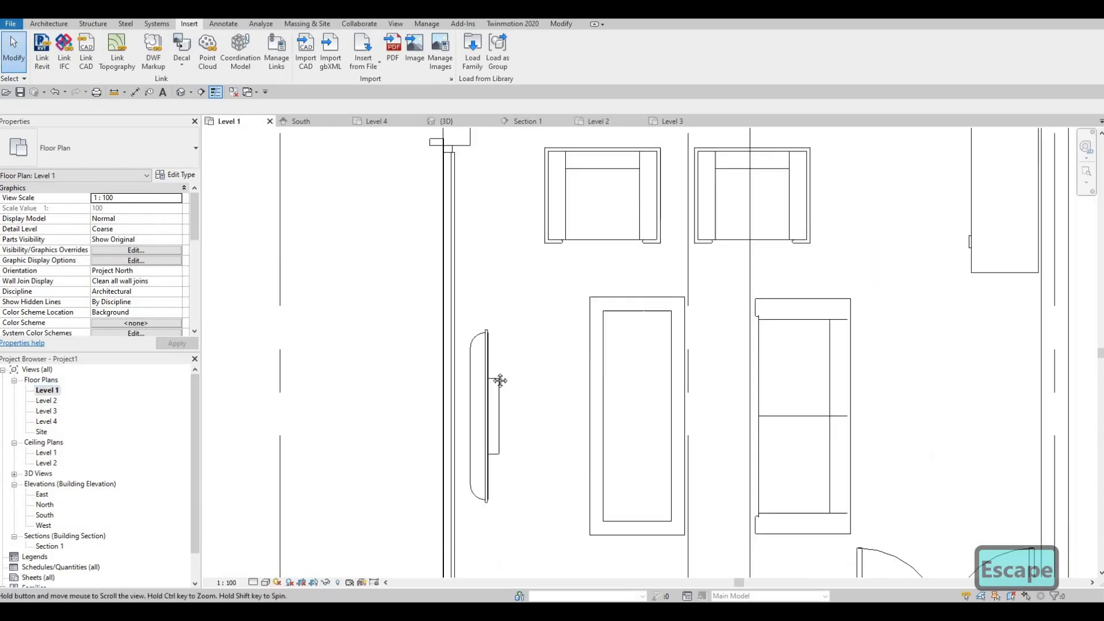
scroll(554, 433, down, 3)
scroll(490, 397, up, 1)
scroll(489, 248, up, 3)
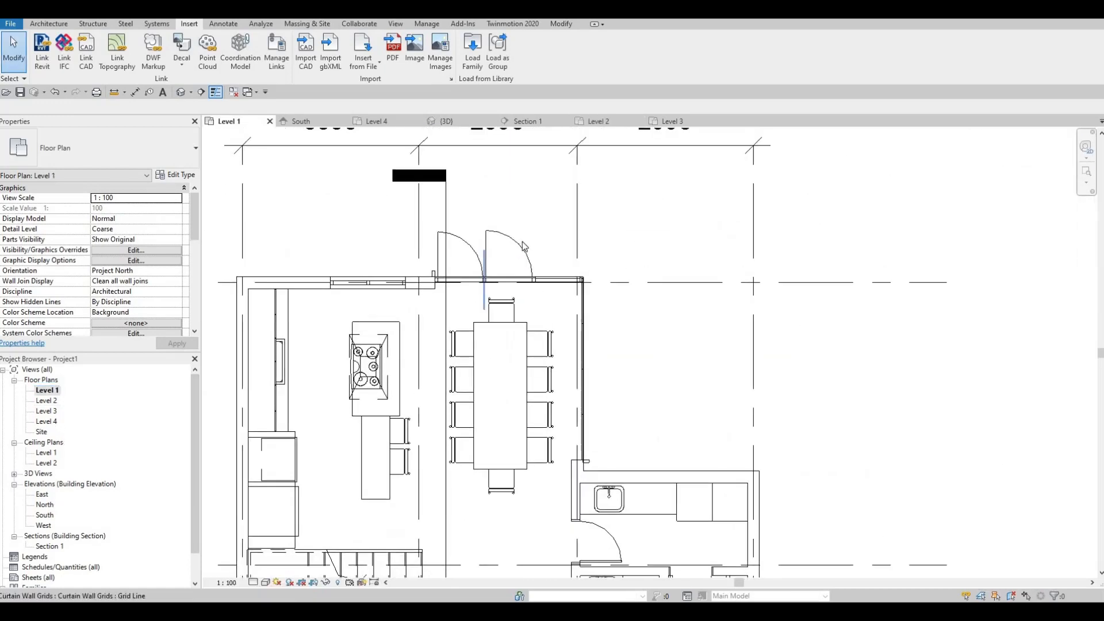
click(484, 246)
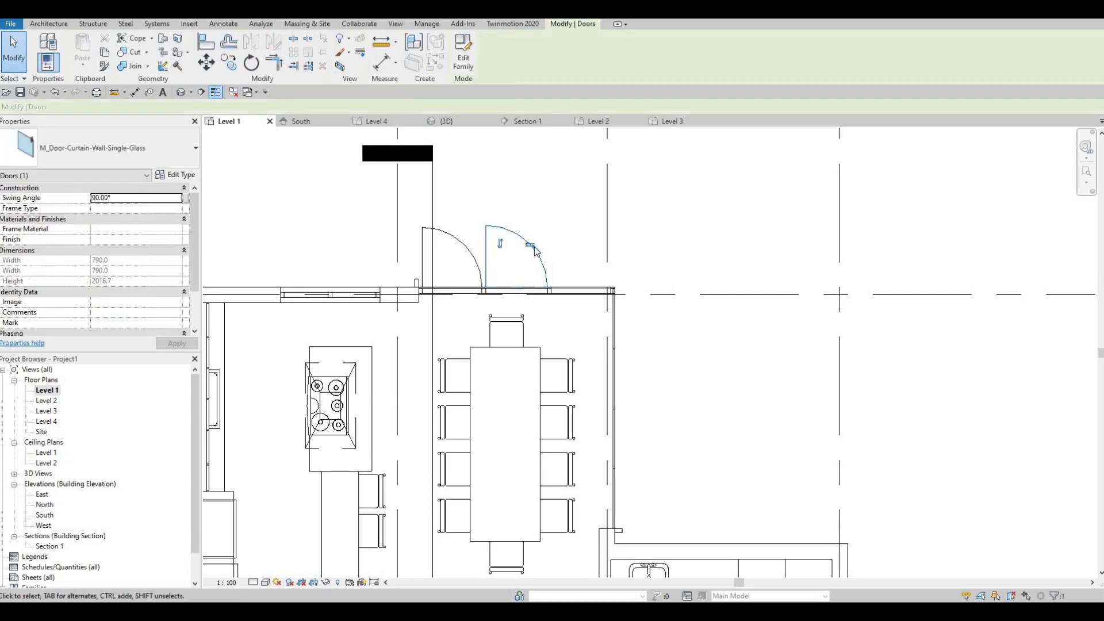
key(Escape)
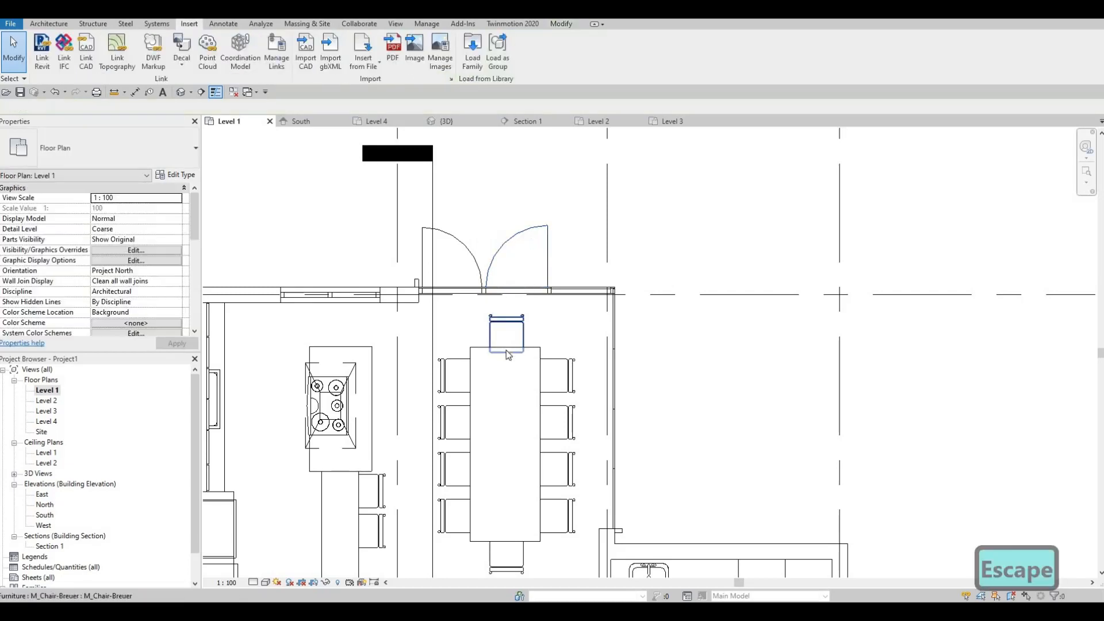
Step: Examine the Level 1 floor plan, including the double doors at the dining room's rear wall and the overall room layout
scroll(506, 350, down, 3)
scroll(504, 391, down, 3)
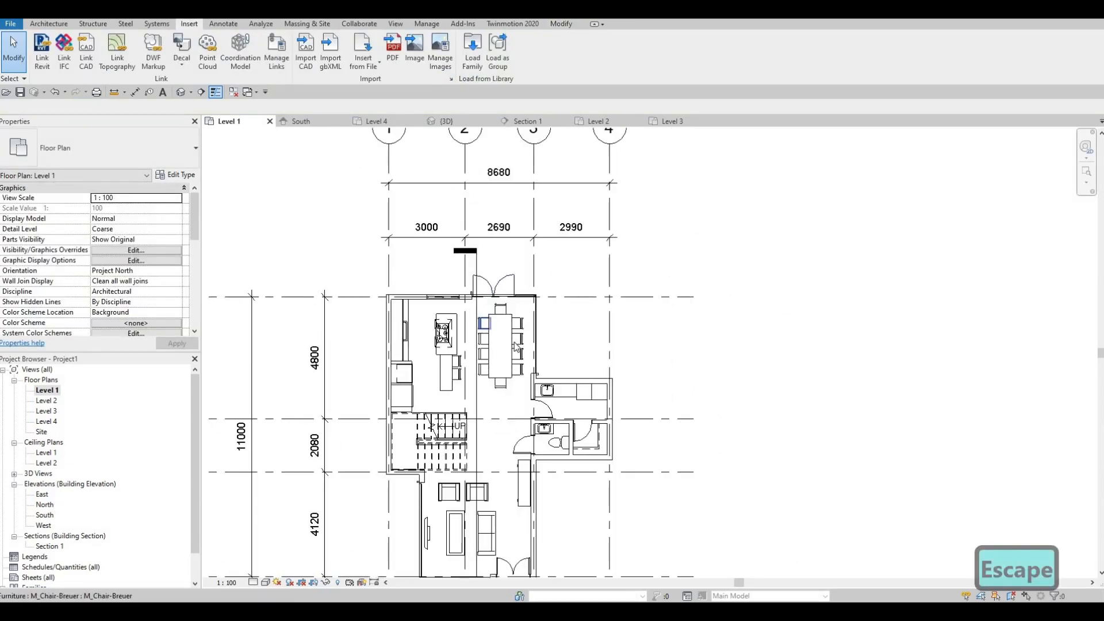
scroll(520, 366, up, 4)
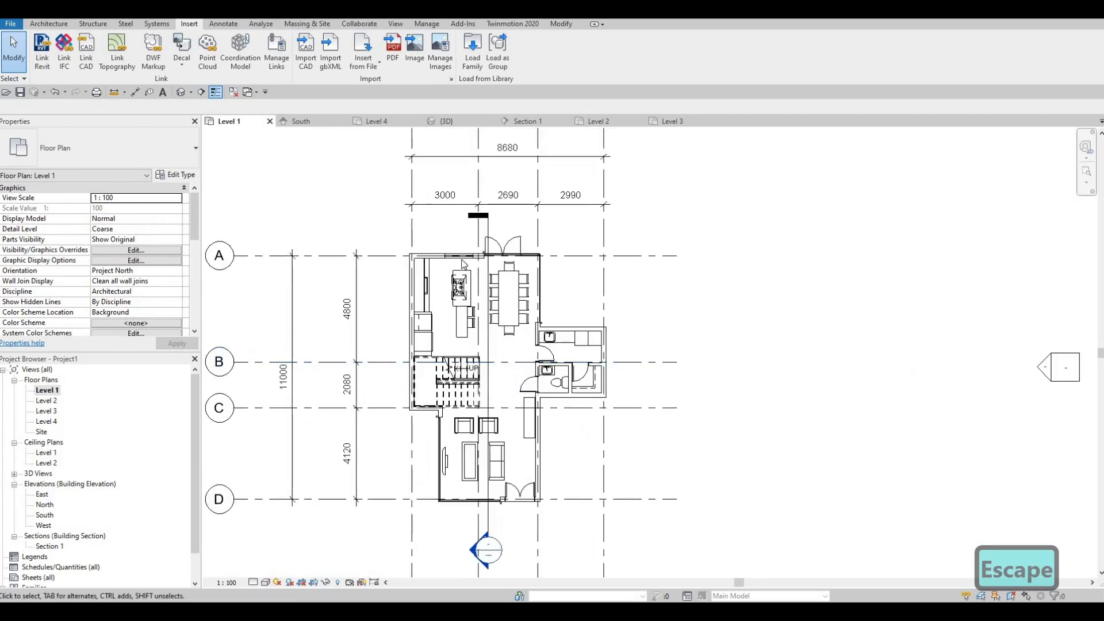
key(Escape)
scroll(496, 303, down, 2)
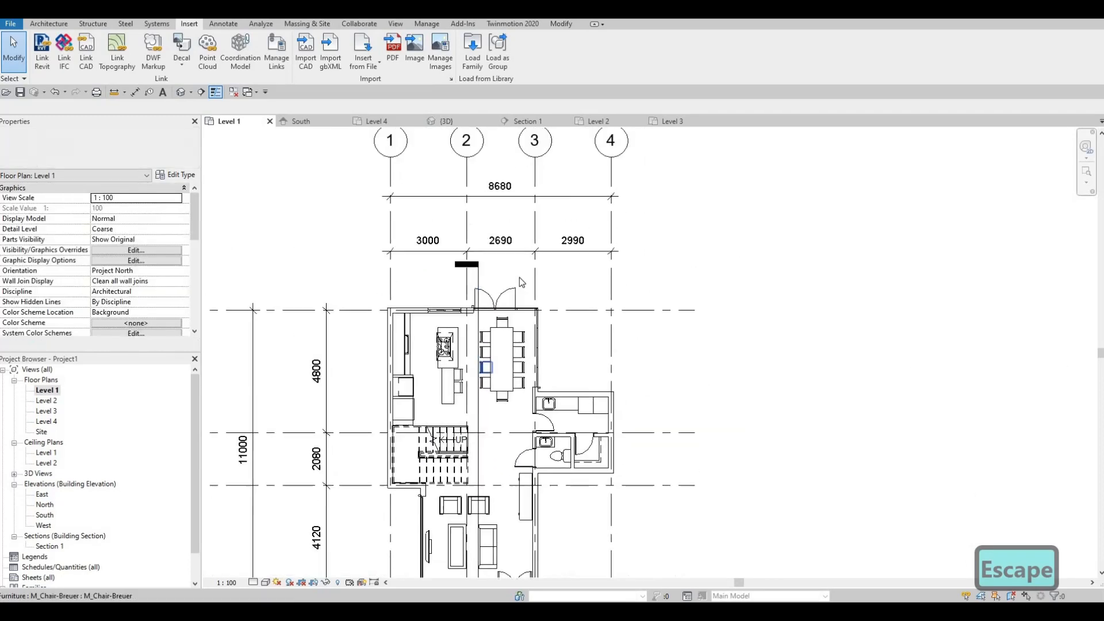
scroll(521, 314, up, 3)
scroll(568, 349, down, 3)
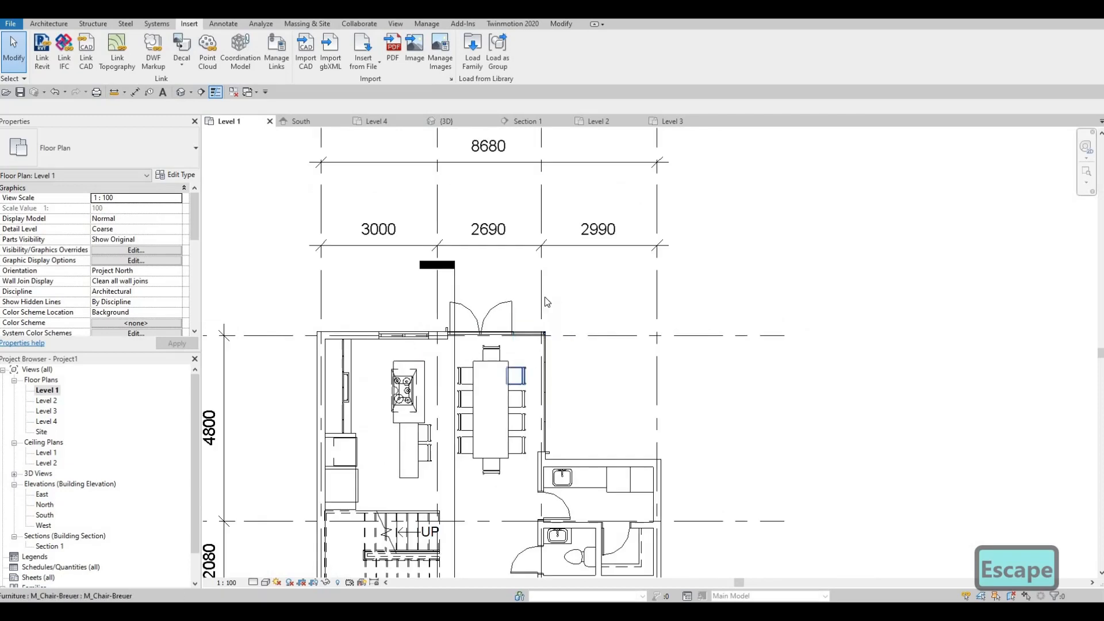
scroll(567, 350, down, 2)
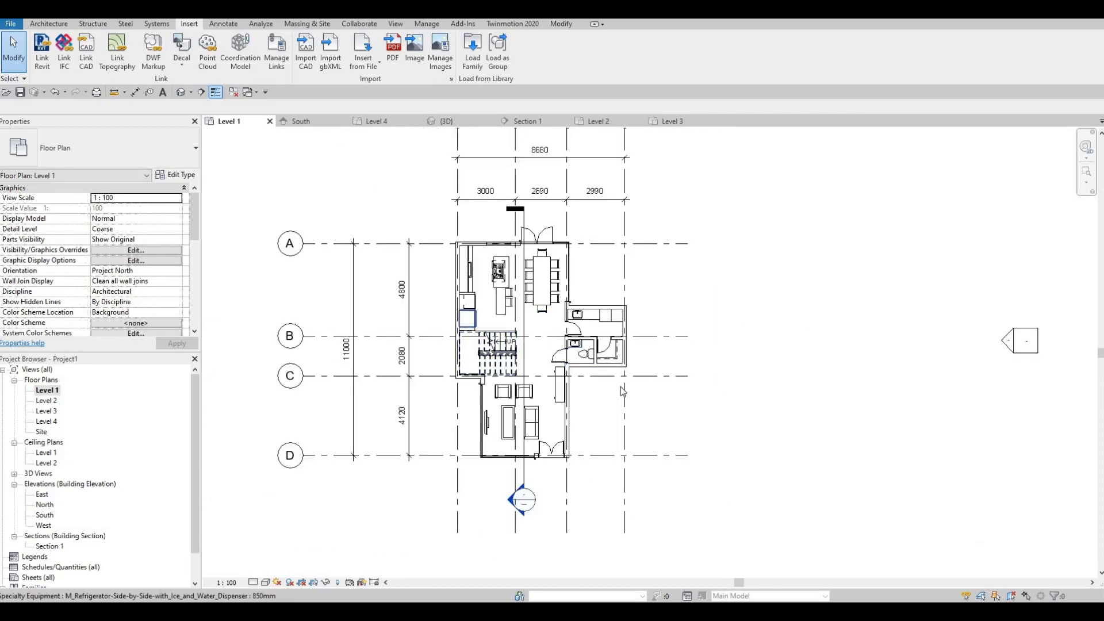
scroll(167, 97, up, 2)
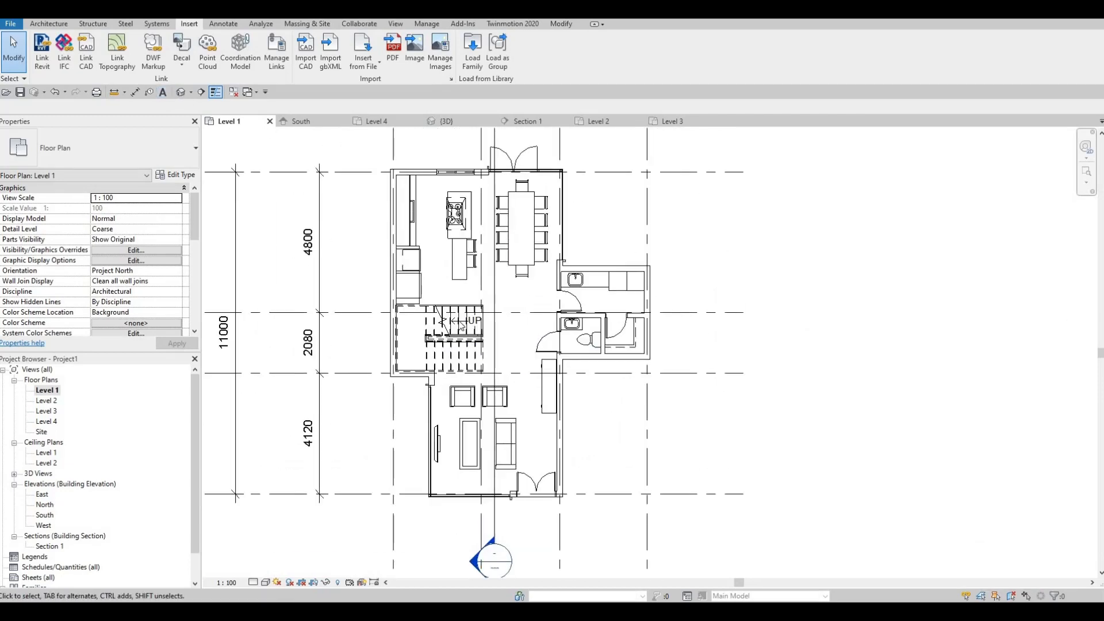
Step: In the 3D view, delete the vertical mullion between the two glass doors of the dining room's rear curtain wall
click(181, 92)
shift+middle_drag(506, 325, 793, 314)
scroll(576, 323, down, 2)
scroll(577, 323, down, 2)
scroll(771, 270, up, 5)
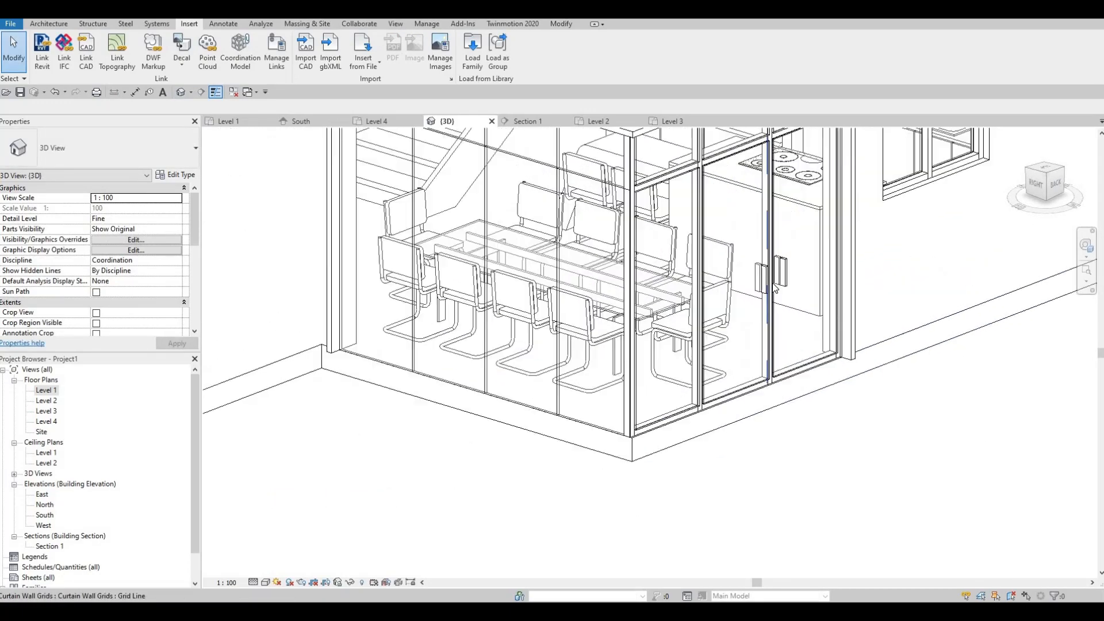
scroll(773, 287, up, 5)
key(Escape)
key(Escape)
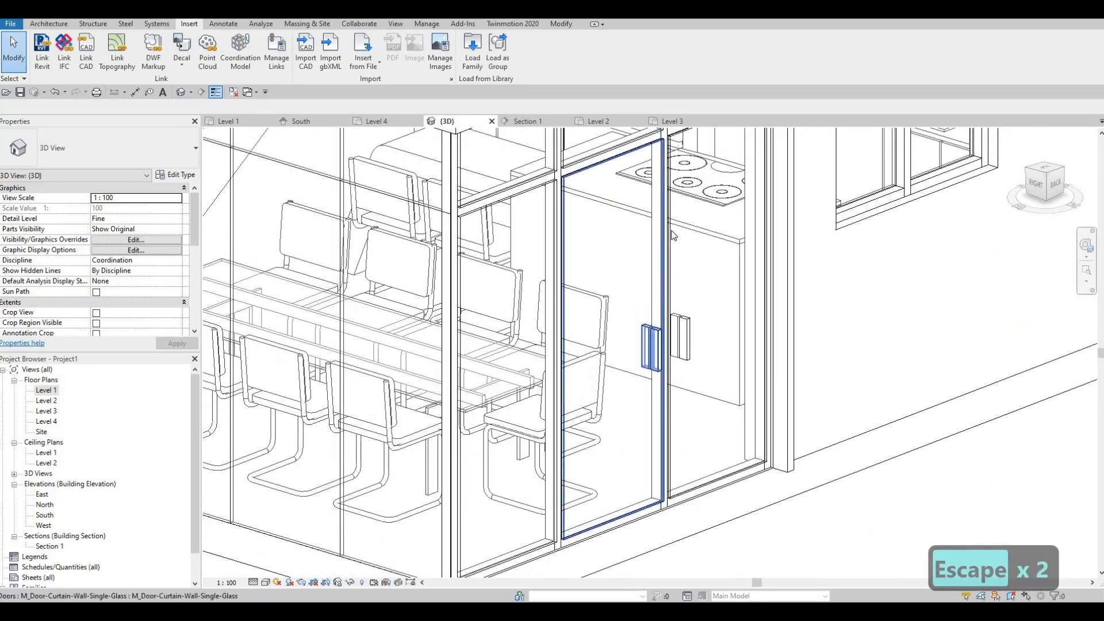
key(Tab)
key(Tab)
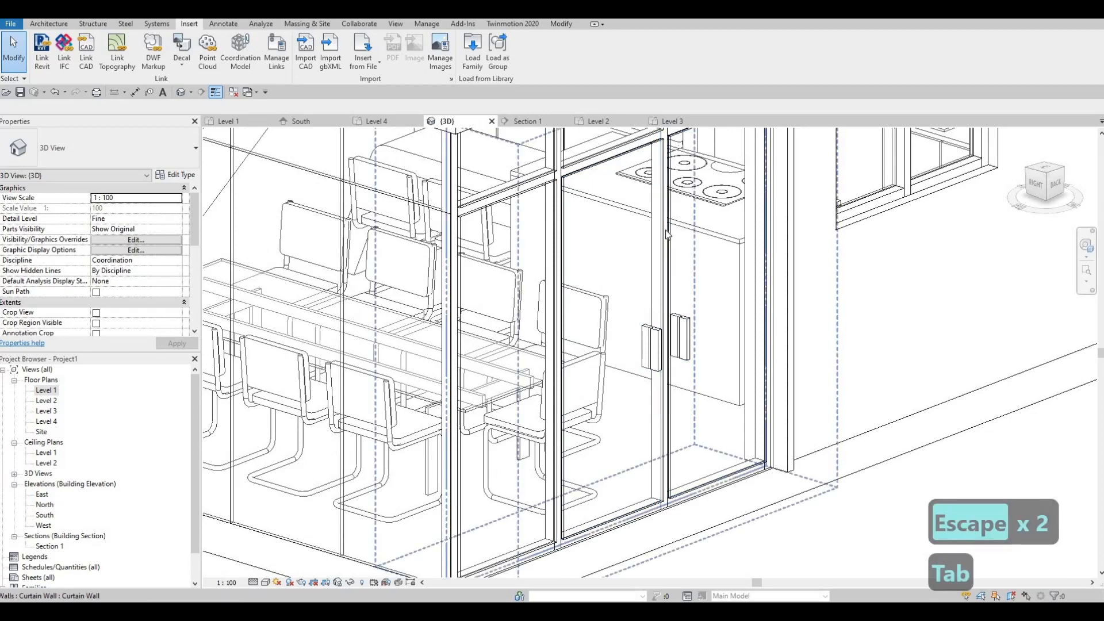
click(598, 393)
scroll(618, 399, down, 3)
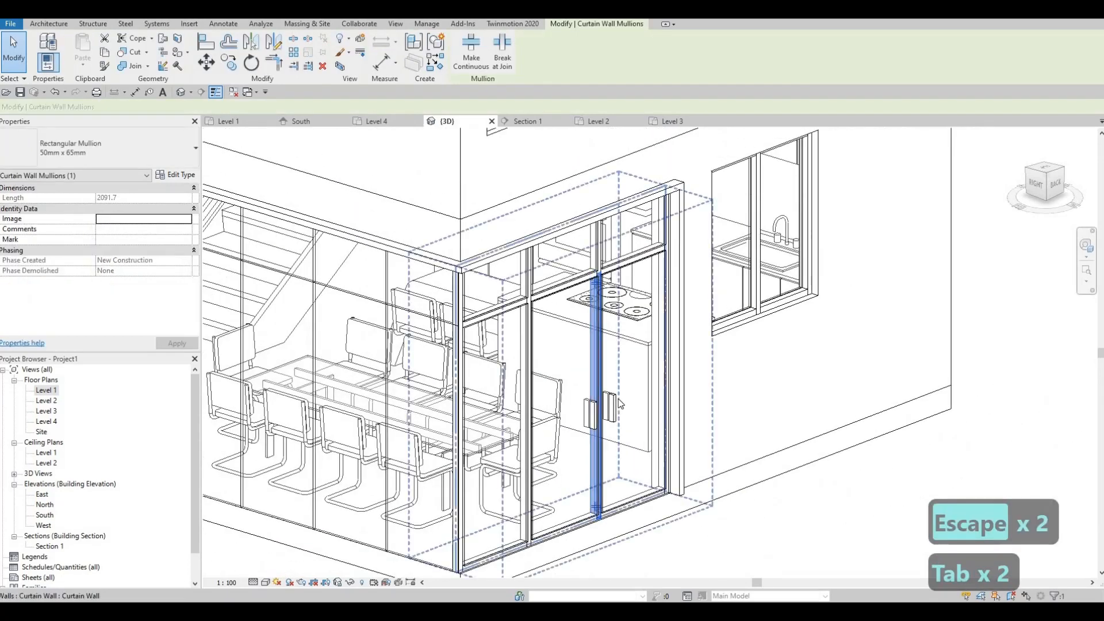
key(Delete)
Step: Delete the two bottom mullion segments beneath the dining room's pair of glass curtain wall doors
scroll(597, 368, up, 3)
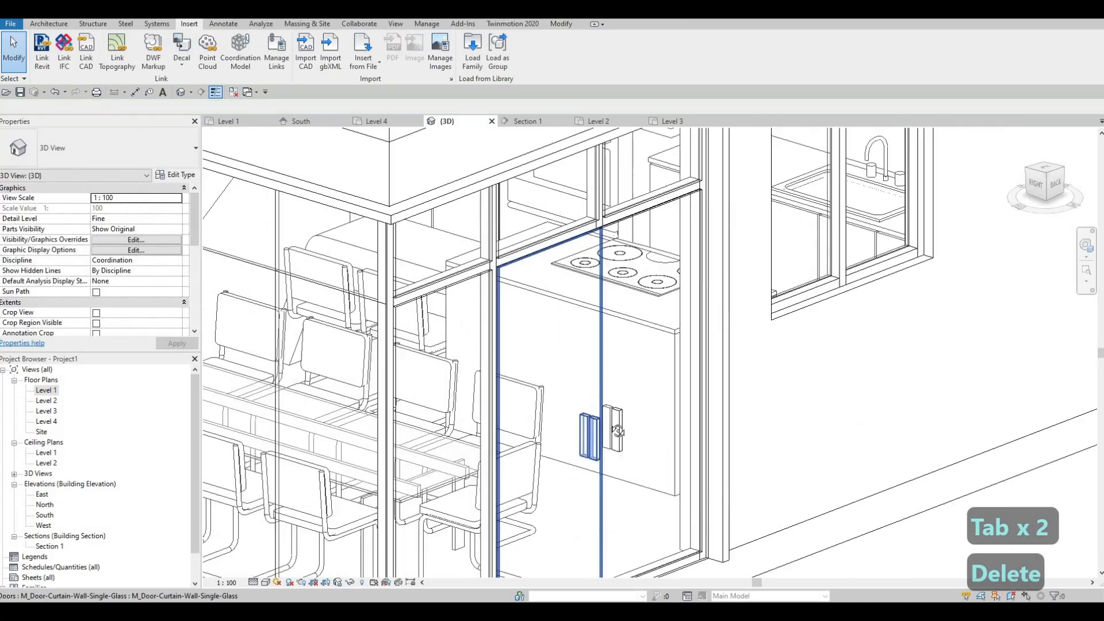
scroll(592, 332, up, 2)
scroll(615, 362, down, 2)
scroll(631, 374, up, 5)
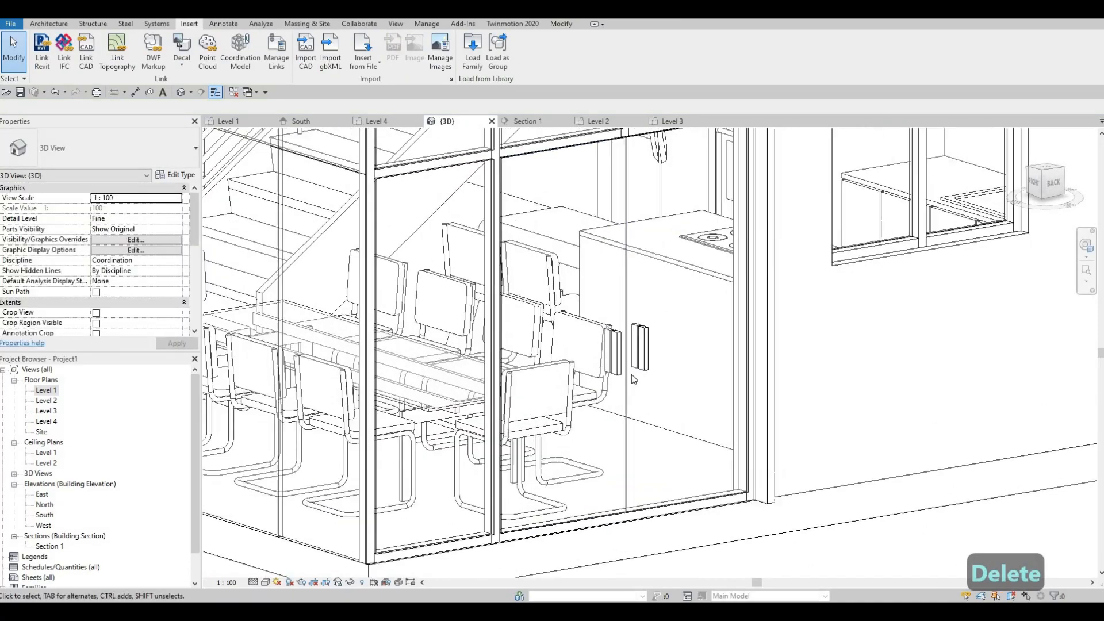
scroll(664, 443, down, 3)
scroll(661, 440, up, 2)
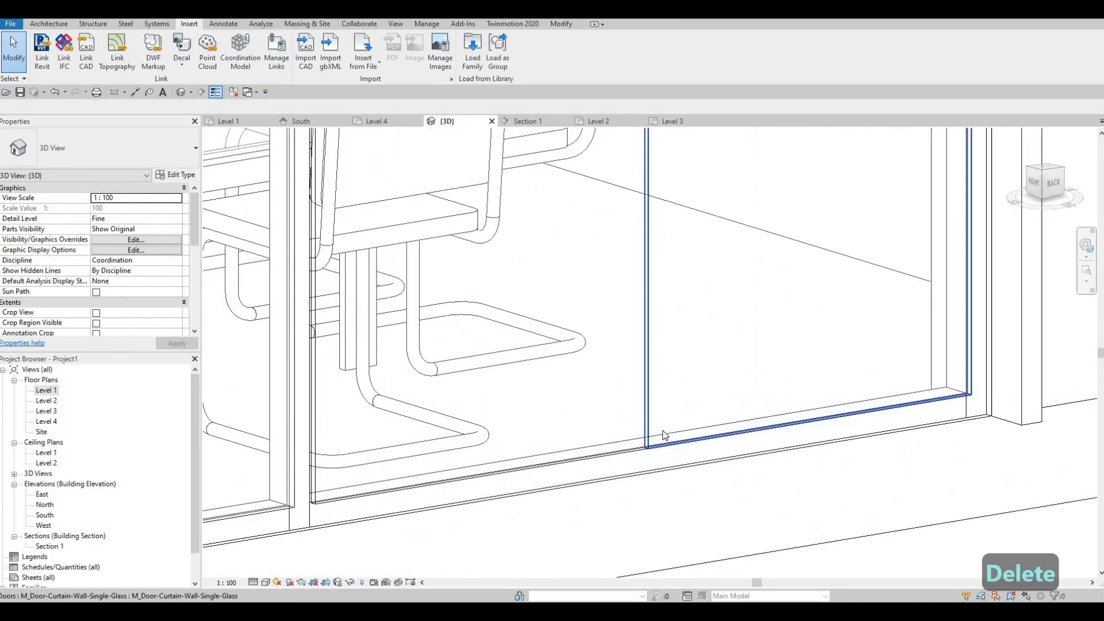
scroll(655, 442, down, 2)
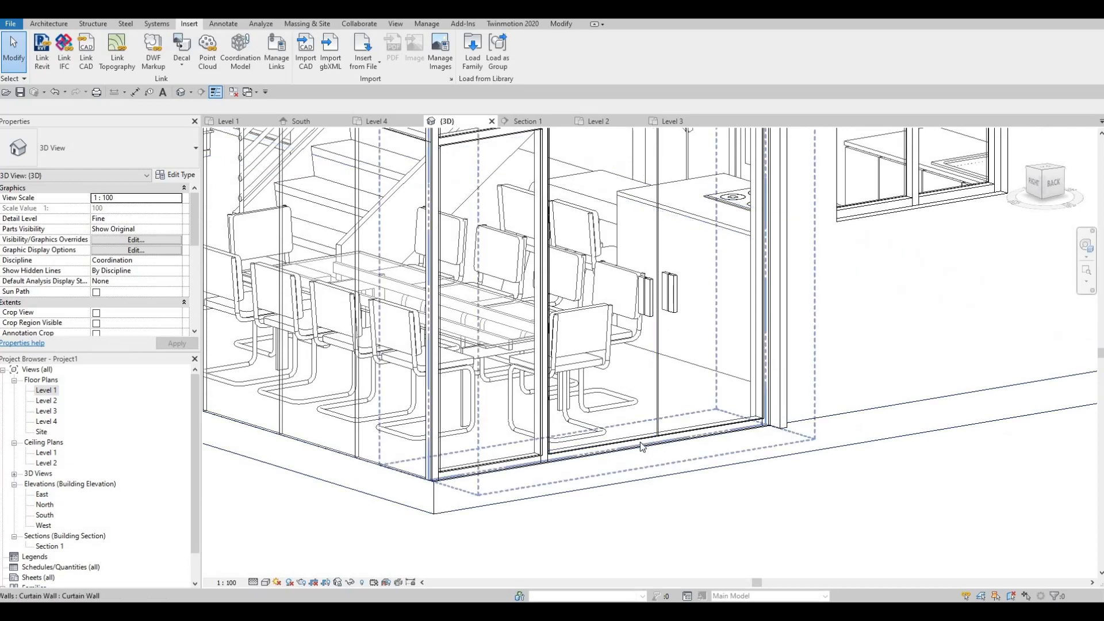
key(Tab)
key(Tab)
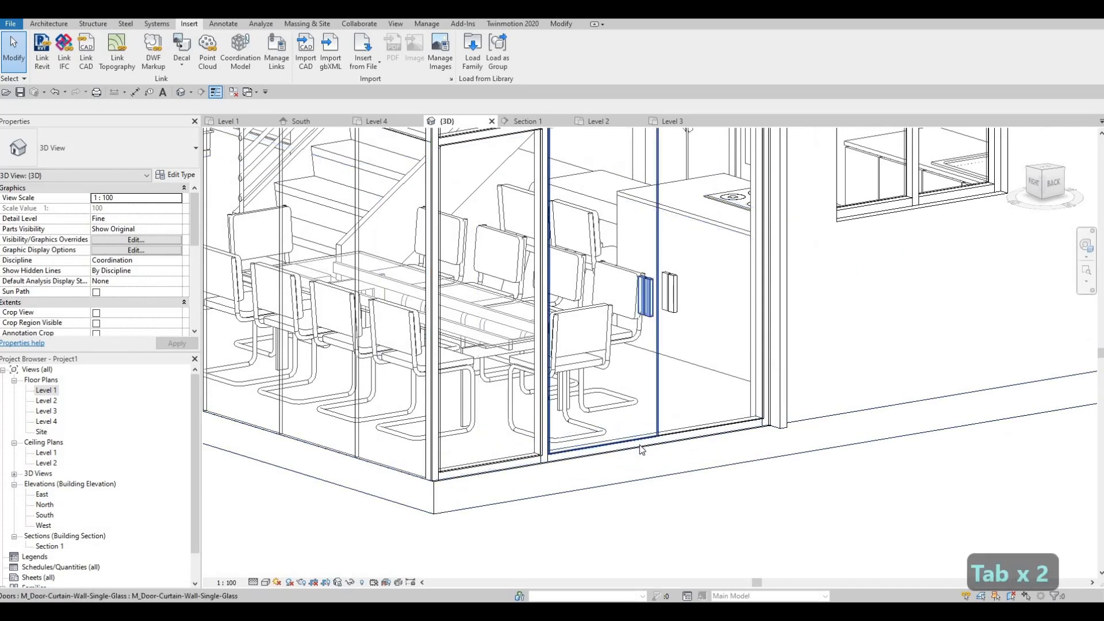
key(Escape)
key(Tab)
click(641, 449)
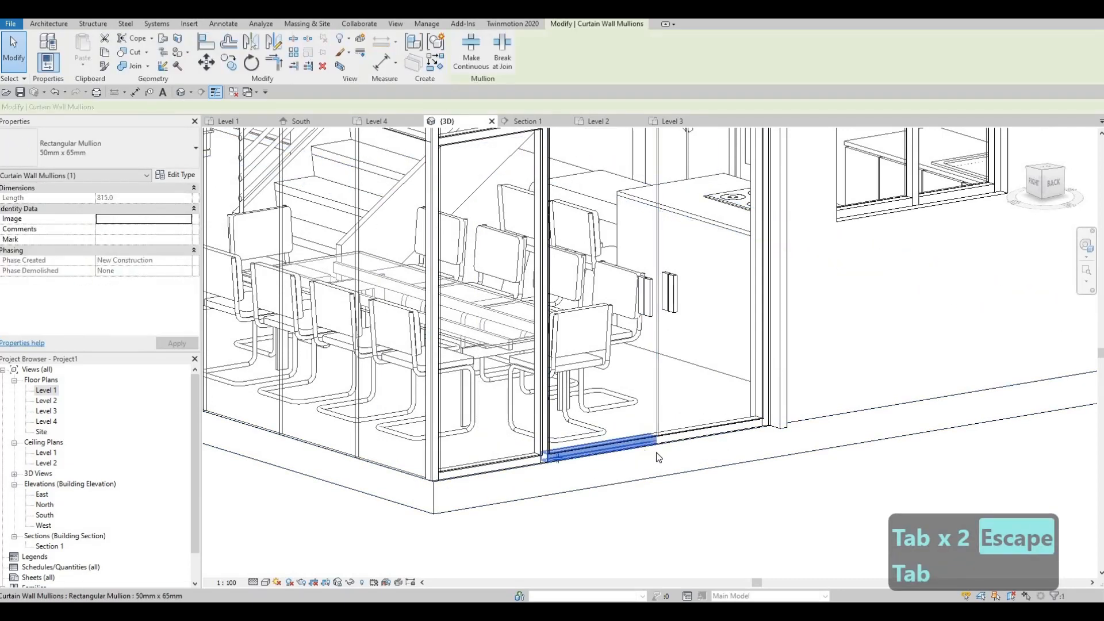
key(Delete)
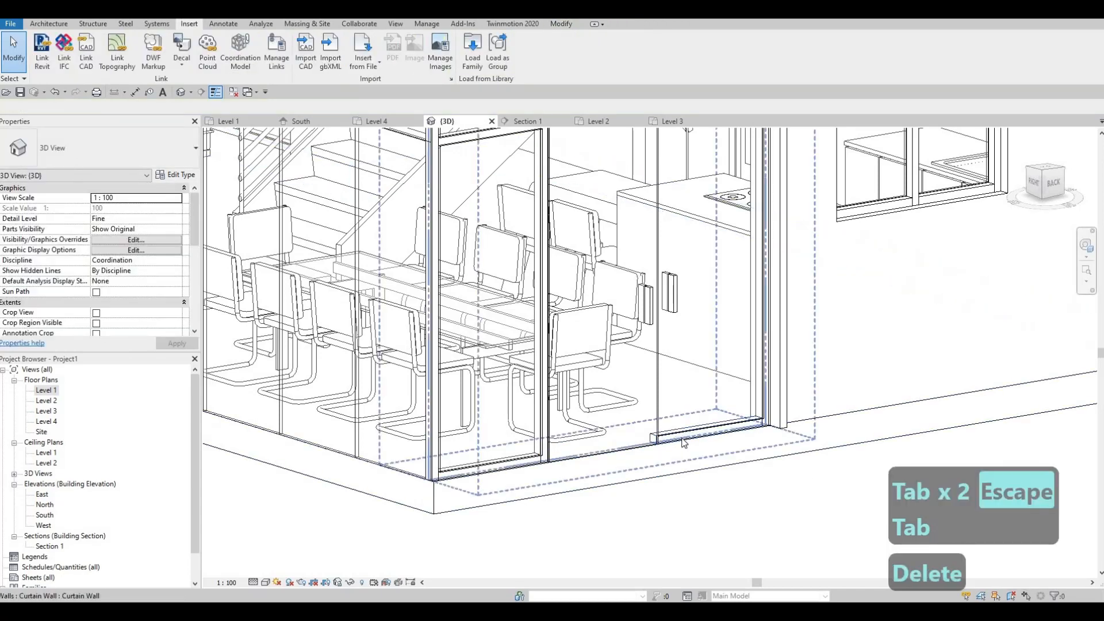
click(683, 442)
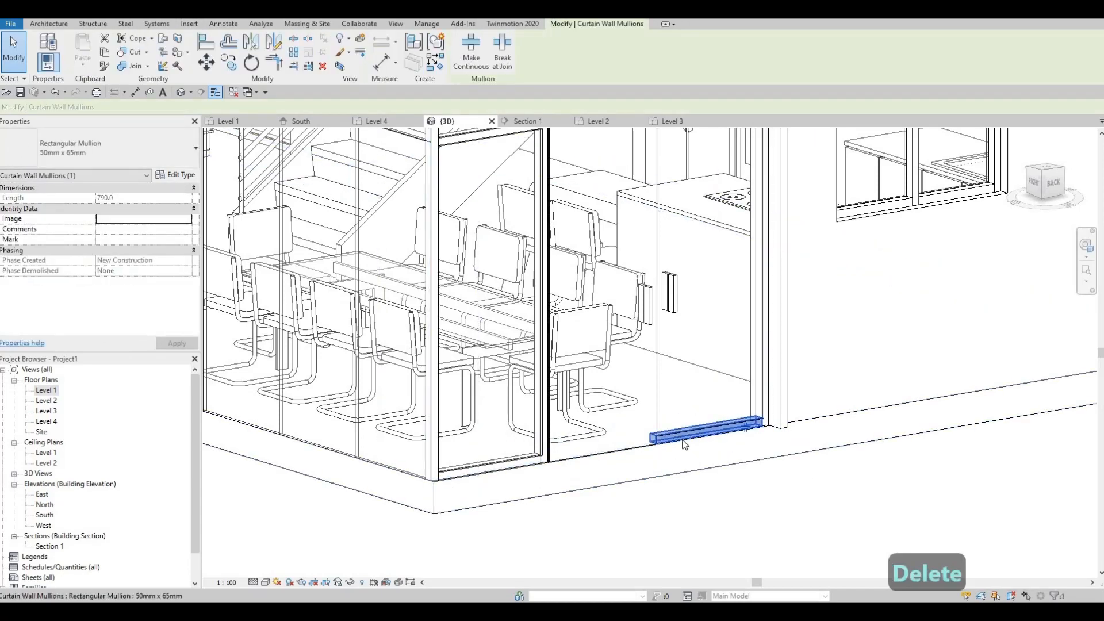
key(Delete)
scroll(678, 413, down, 3)
key(Escape)
Step: Delete the bottom mullion segment beneath the glass door in the bedroom balcony's curtain wall
scroll(637, 352, up, 6)
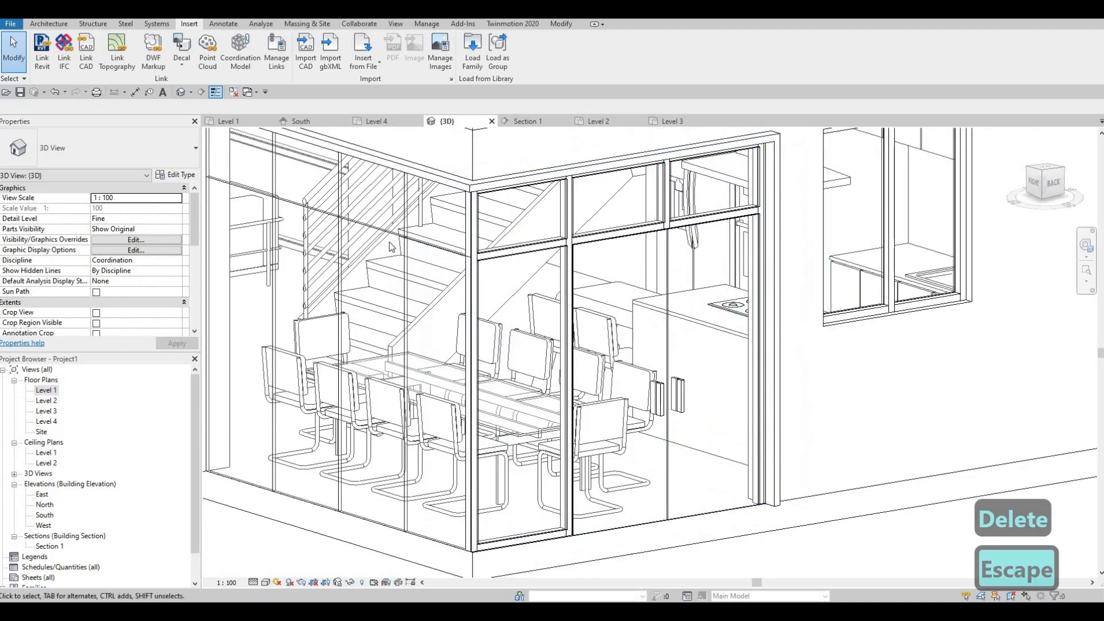
scroll(525, 304, down, 5)
shift+middle_drag(559, 326, 804, 345)
middle_drag(822, 425, 704, 304)
scroll(712, 348, up, 1)
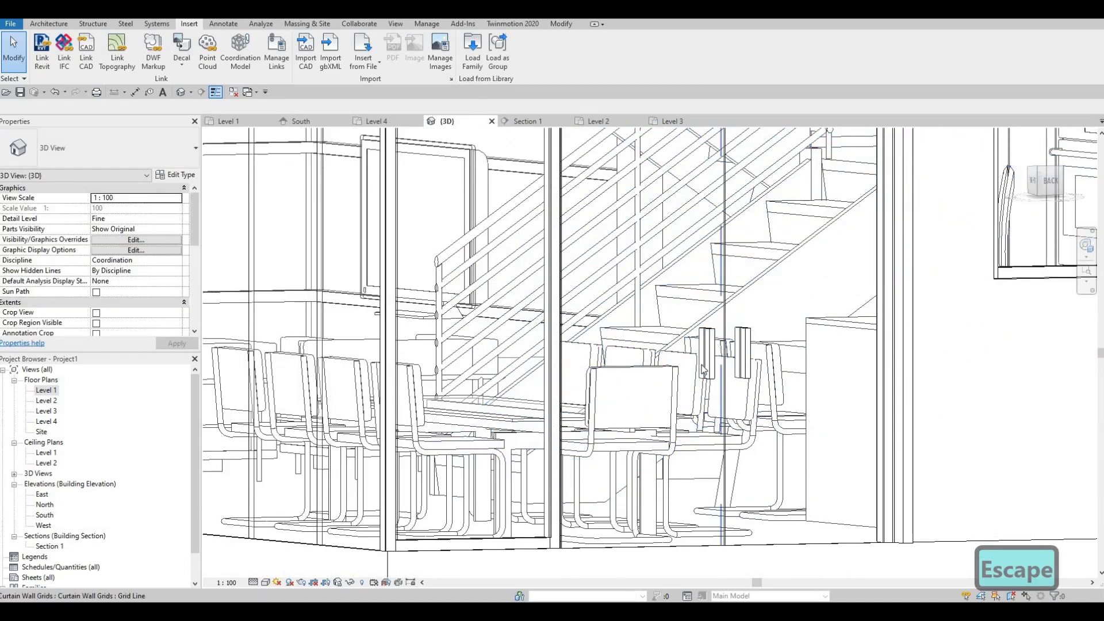
scroll(738, 361, down, 6)
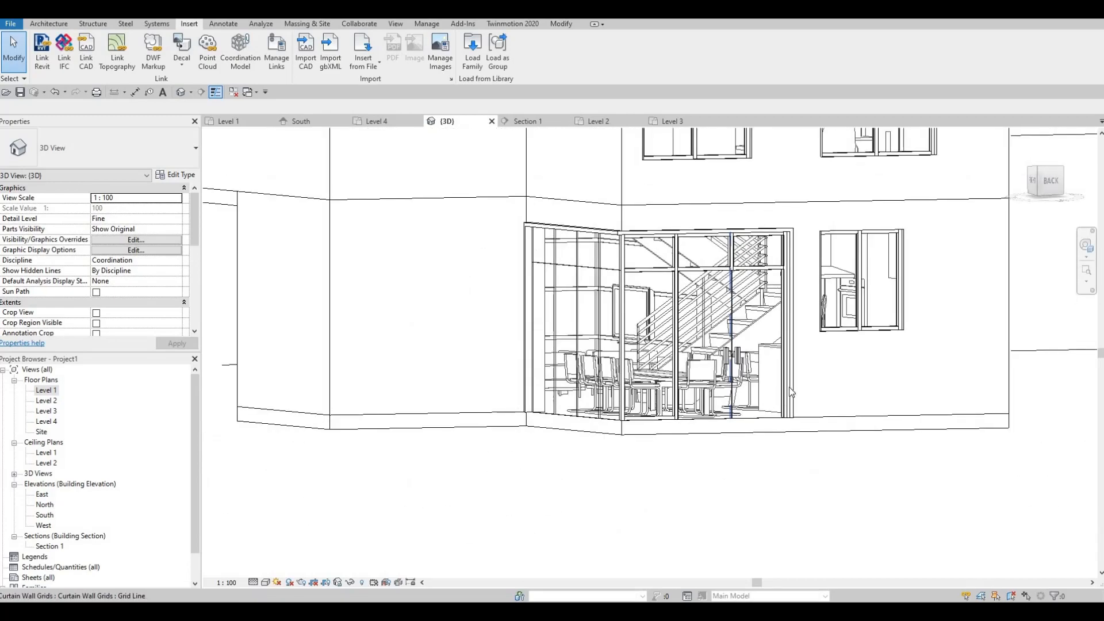
shift+middle_drag(737, 361, 931, 451)
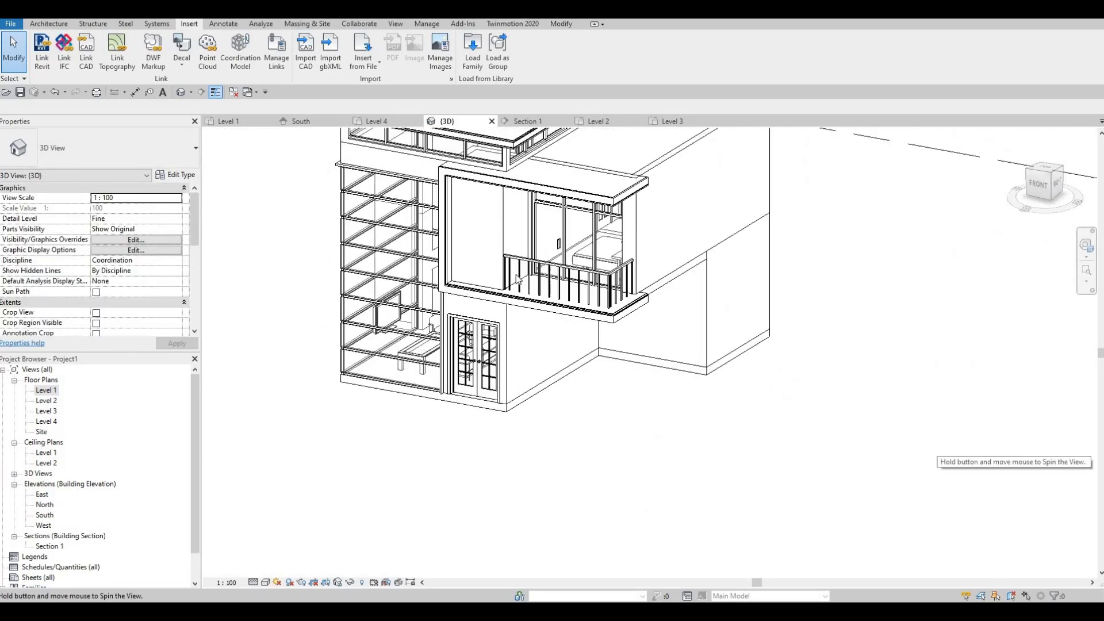
scroll(596, 332, up, 5)
scroll(596, 333, up, 5)
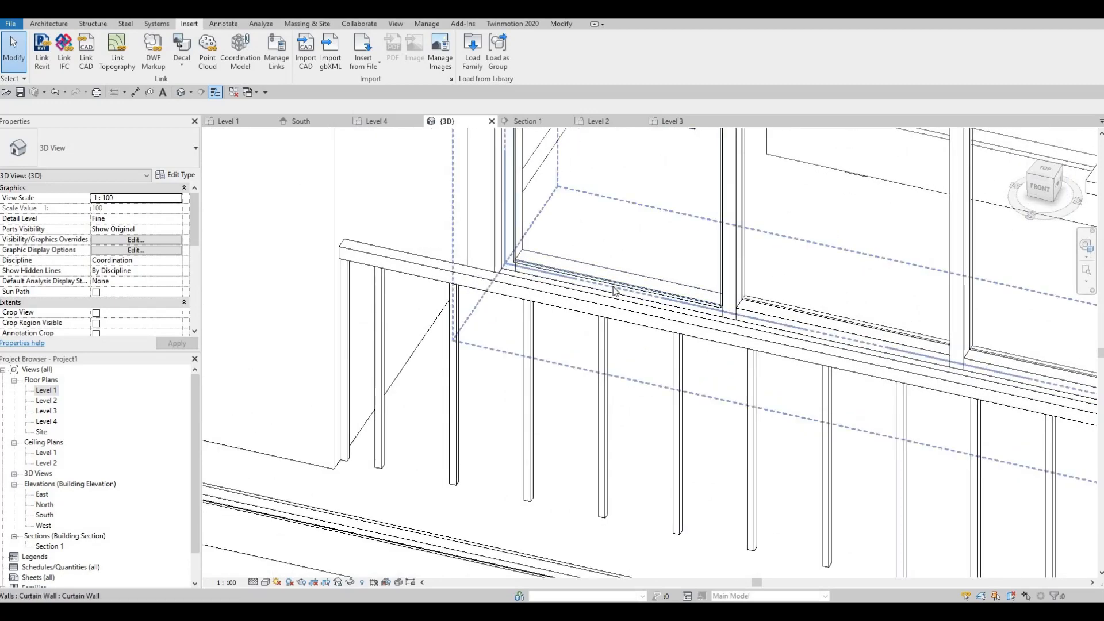
key(Tab)
key(Tab)
click(611, 292)
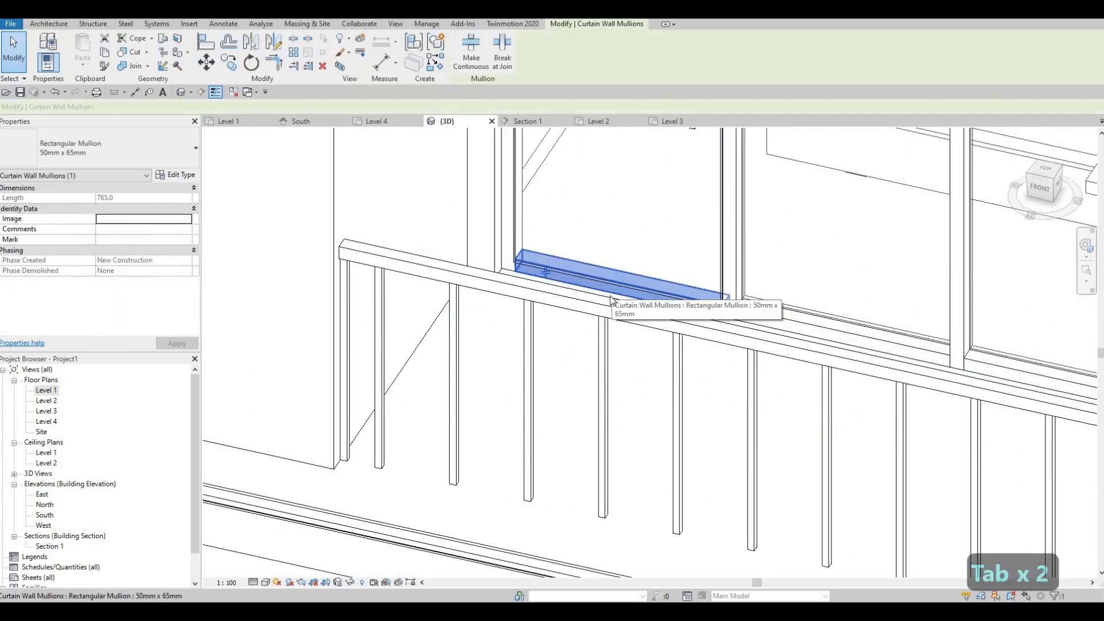
key(Delete)
Step: Inspect the balcony door's threshold and the house's front exterior in the 3D view
shift+middle_drag(609, 316, 598, 266)
shift+middle_drag(670, 286, 701, 369)
shift+middle_drag(696, 419, 635, 340)
scroll(688, 322, down, 5)
scroll(706, 282, down, 2)
scroll(712, 275, up, 1)
scroll(660, 313, down, 1)
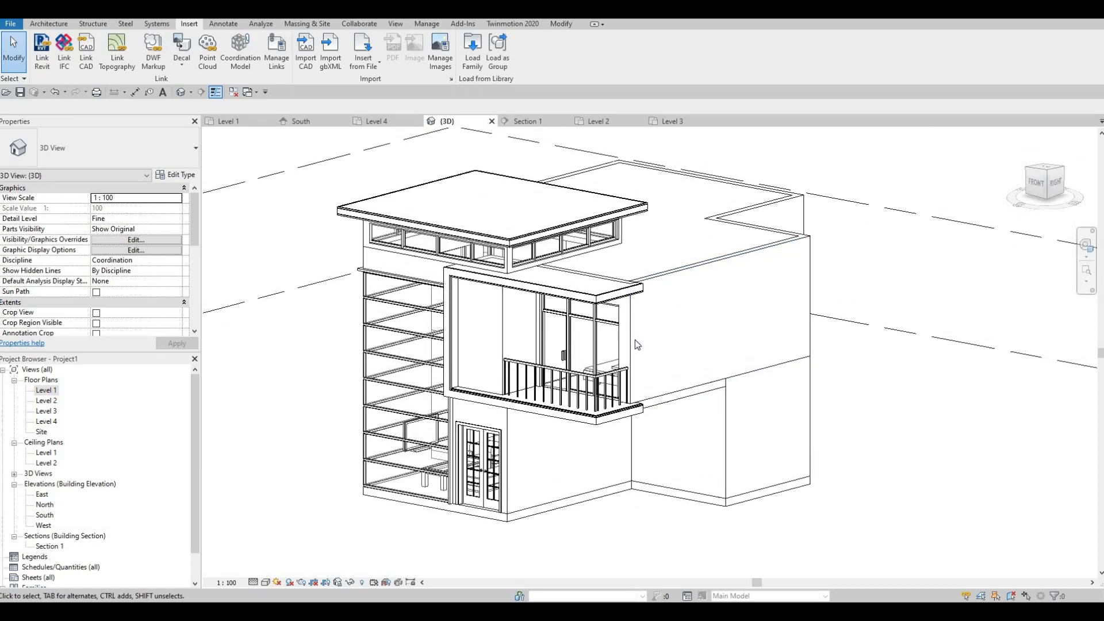